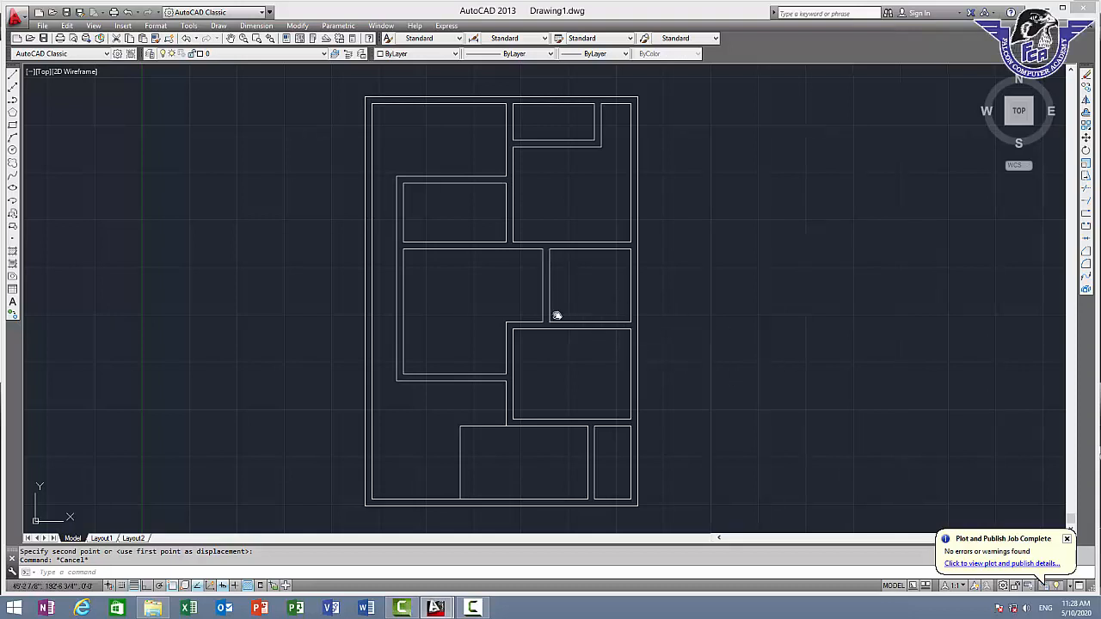
# Step: Draw a short vertical line across the lower outer wall, from its inner lower-left corner to the outer wall line
pyautogui.moveTo(555, 314); pyautogui.dragTo(607, 285, button='middle')
pyautogui.scroll(2, 471, 423)
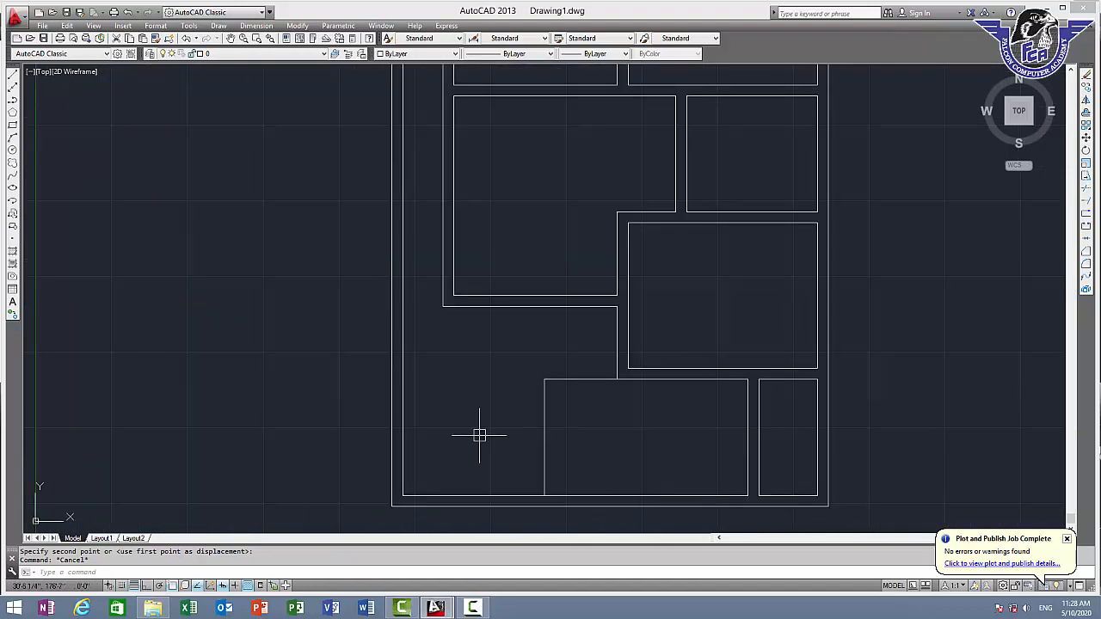
pyautogui.moveTo(501, 428); pyautogui.dragTo(551, 269, button='middle')
pyautogui.scroll(4, 485, 343)
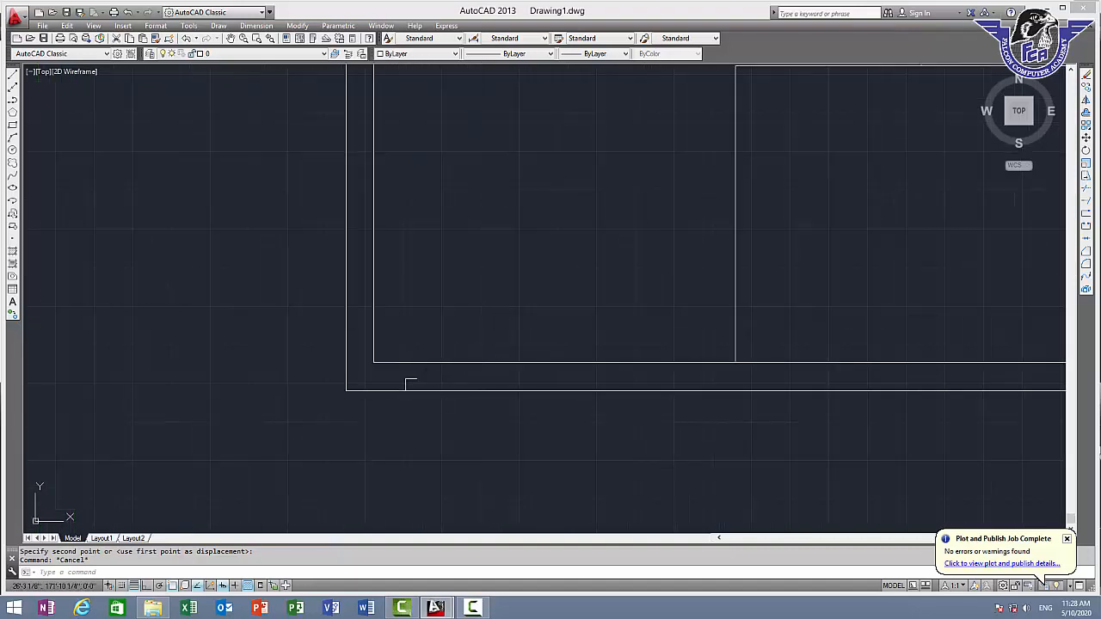
pyautogui.write('l')
pyautogui.press('Return')
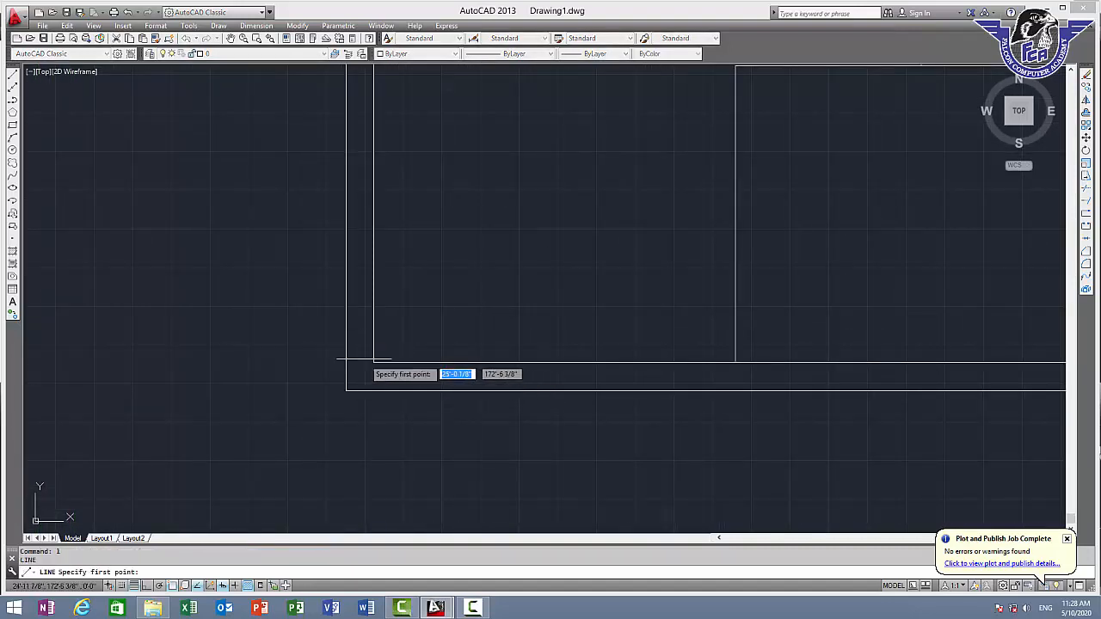
pyautogui.click(373, 362)
pyautogui.click(374, 391)
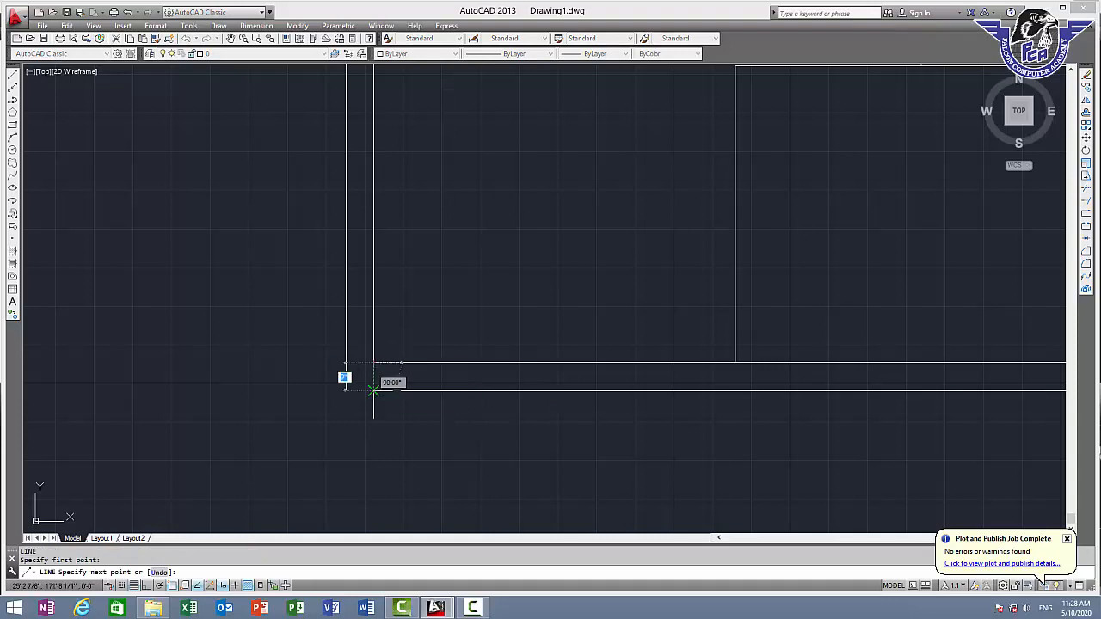
pyautogui.press('Escape')
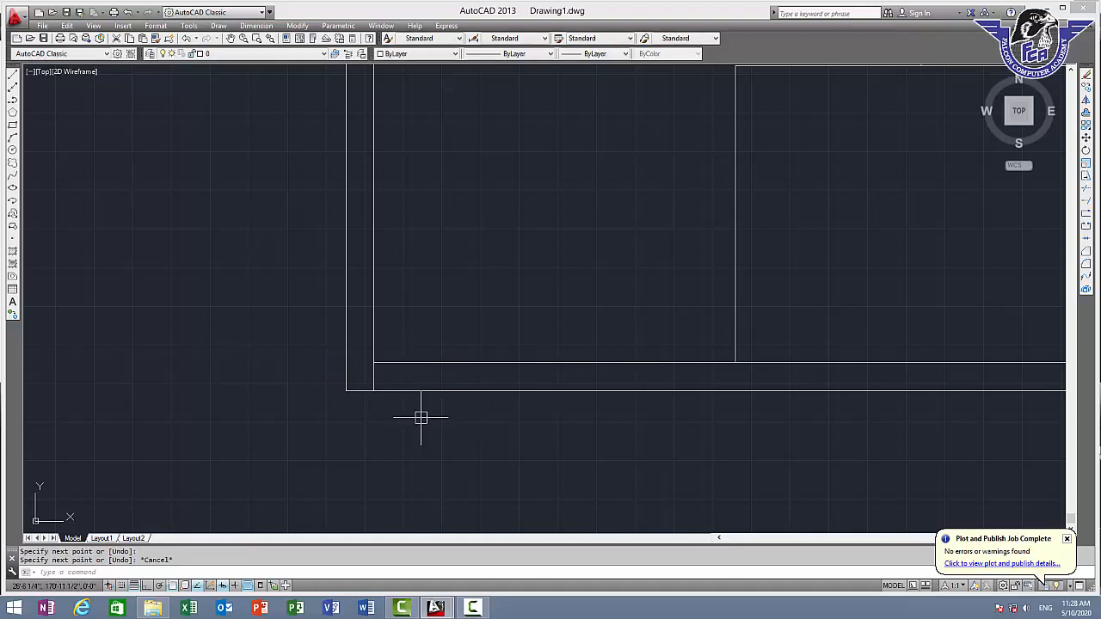
# Step: Measure the distance along the lower wall from the inner lower-left corner to the neighbouring room's wall
pyautogui.write('di')
pyautogui.press('Return')
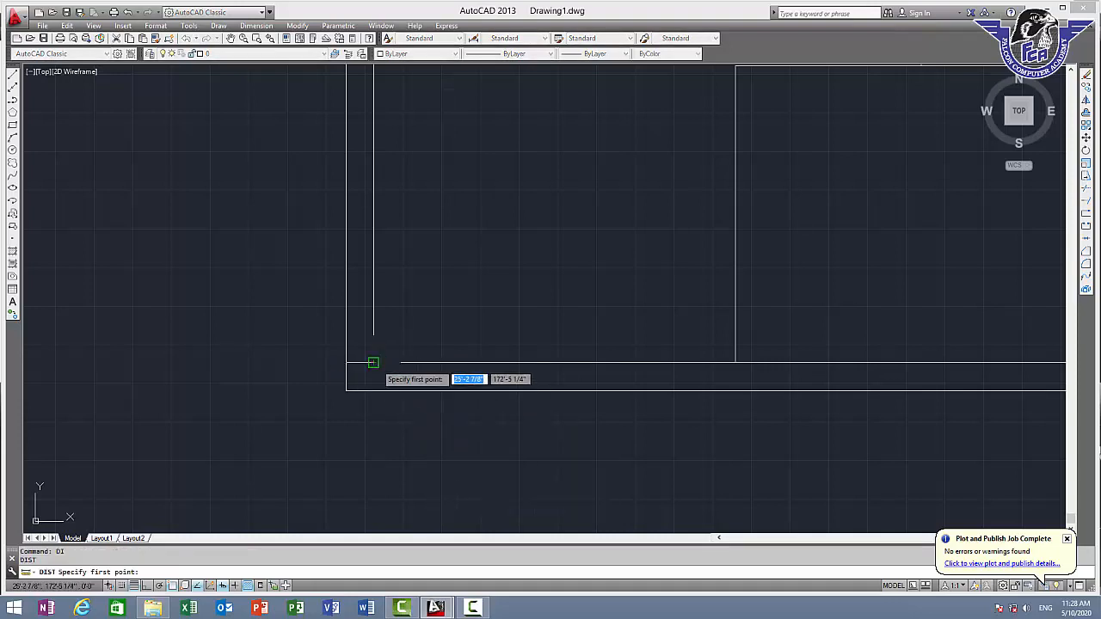
pyautogui.click(373, 363)
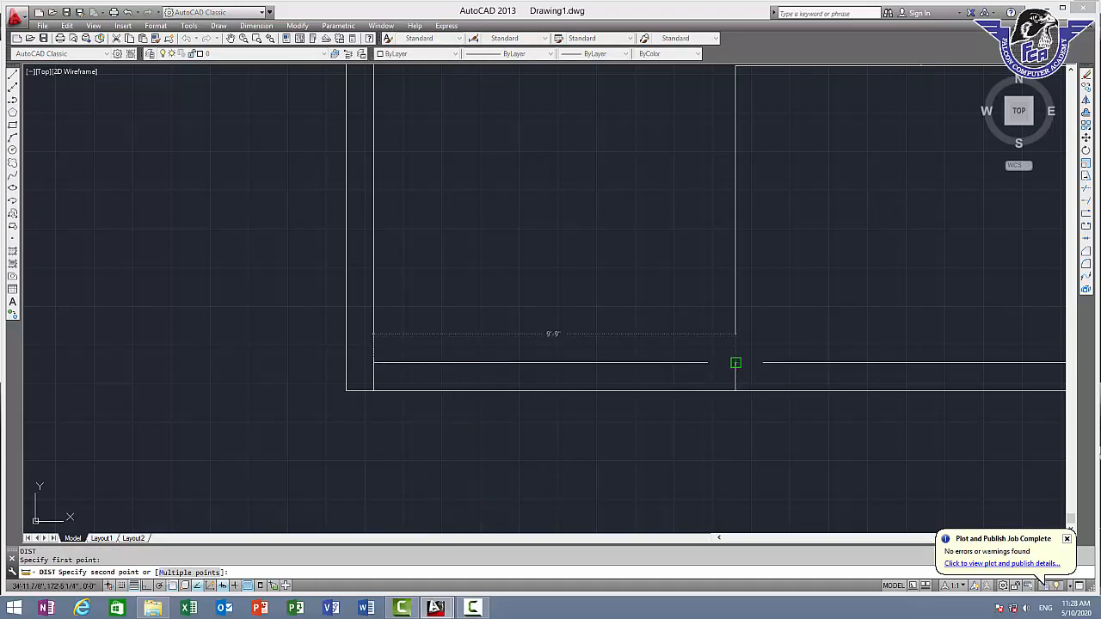
pyautogui.press('Escape')
# Step: Offset the short wall line 9 inches to the right and delete the original line at the corner
pyautogui.press('Return')
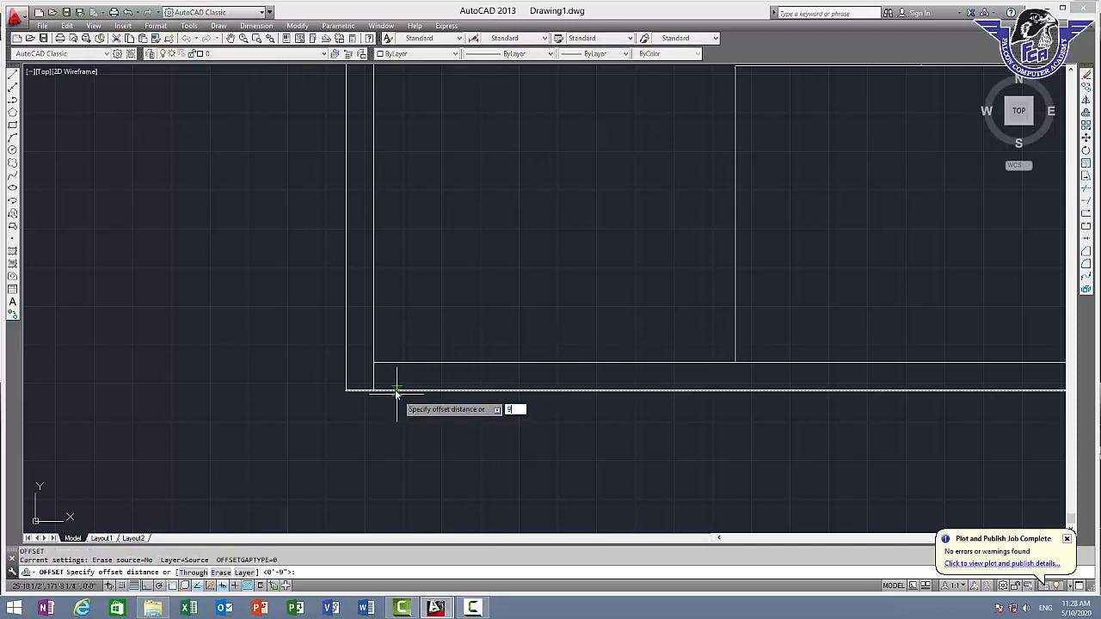
pyautogui.press('Return')
pyautogui.press('Escape')
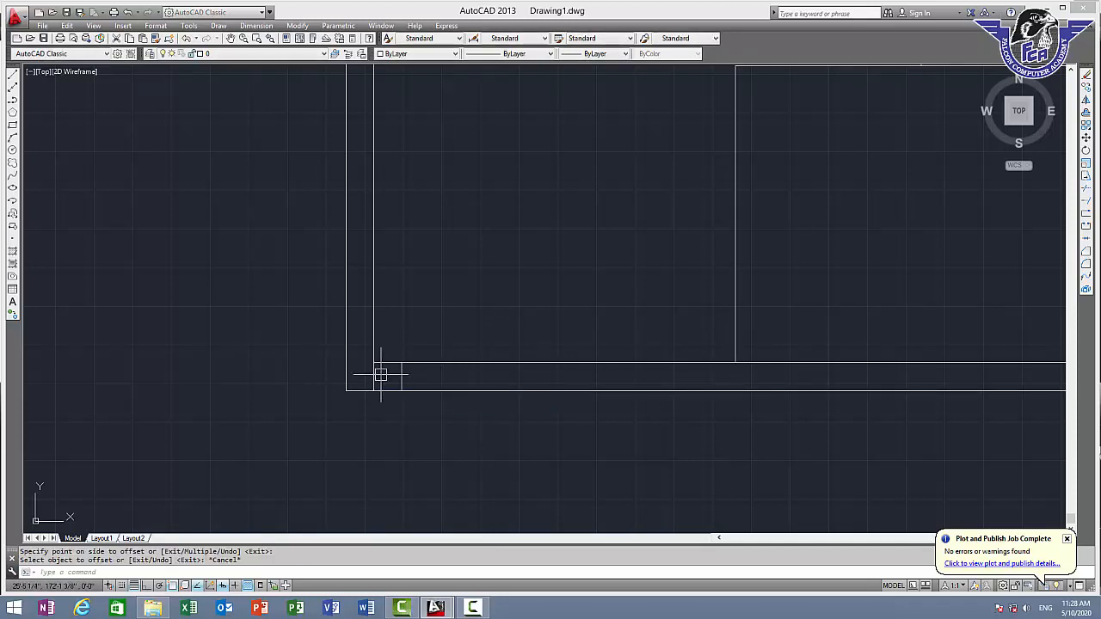
pyautogui.click(374, 372)
pyautogui.press('Delete')
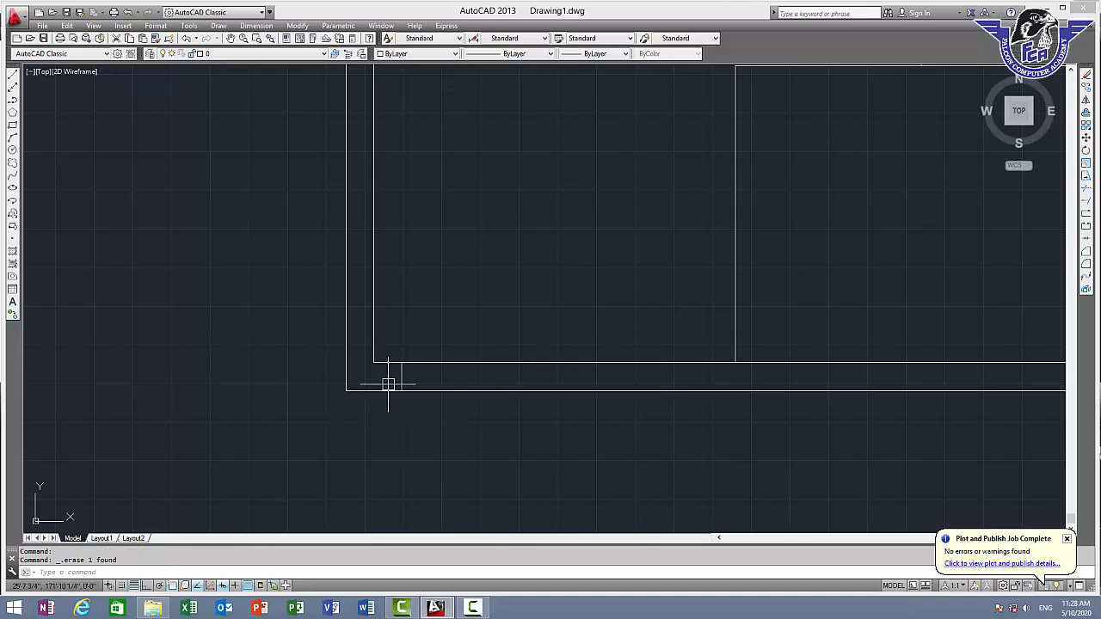
# Step: Offset the remaining short jamb line 8' to the right to mark the other side of the gate opening
pyautogui.write('o')
pyautogui.press('Return')
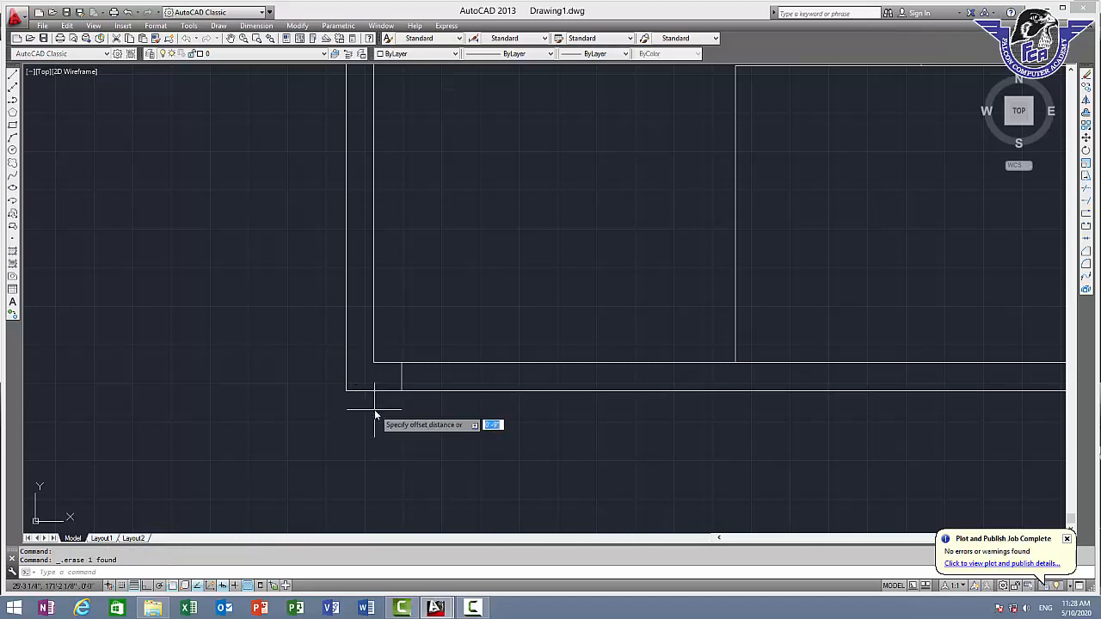
pyautogui.write("8'")
pyautogui.press('Return')
pyautogui.click(404, 381)
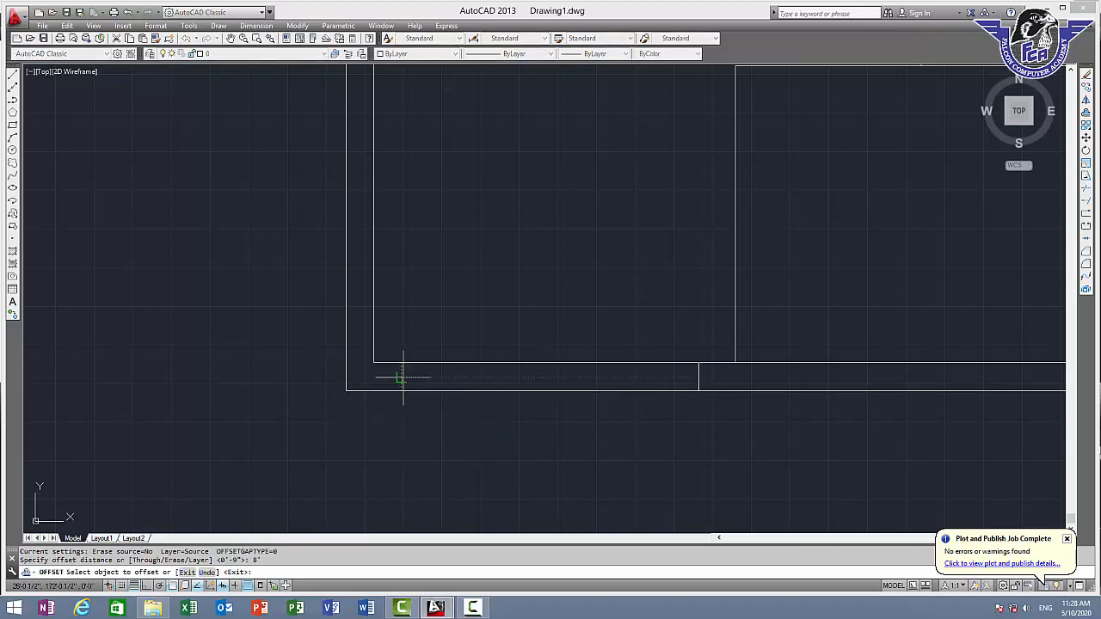
pyautogui.click(549, 374)
pyautogui.scroll(-2, 717, 380)
pyautogui.scroll(2, 716, 380)
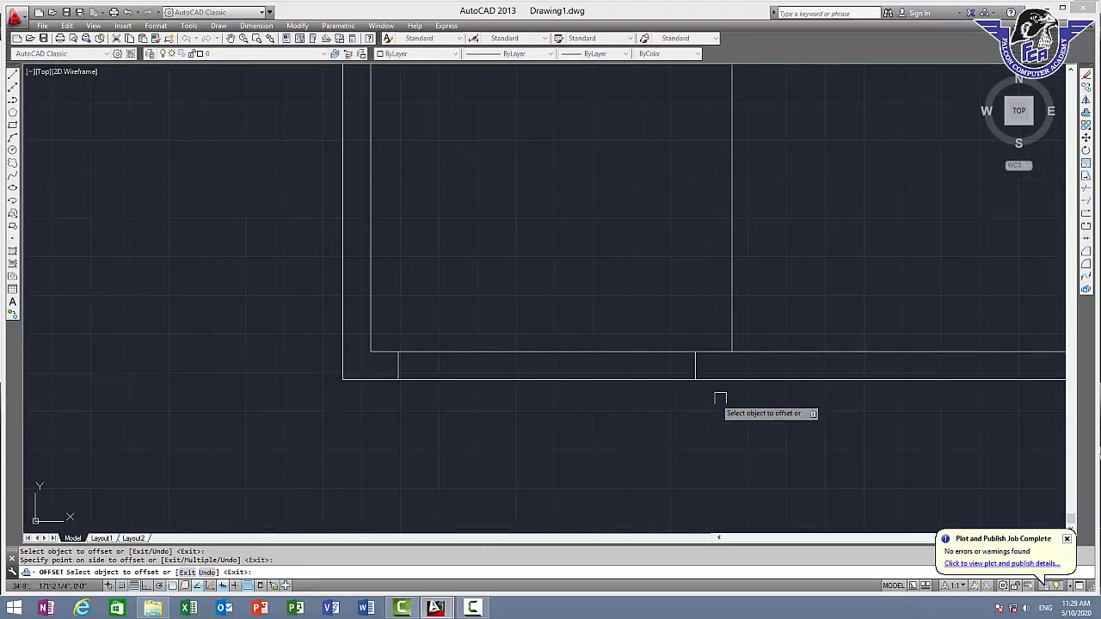
pyautogui.press('Escape')
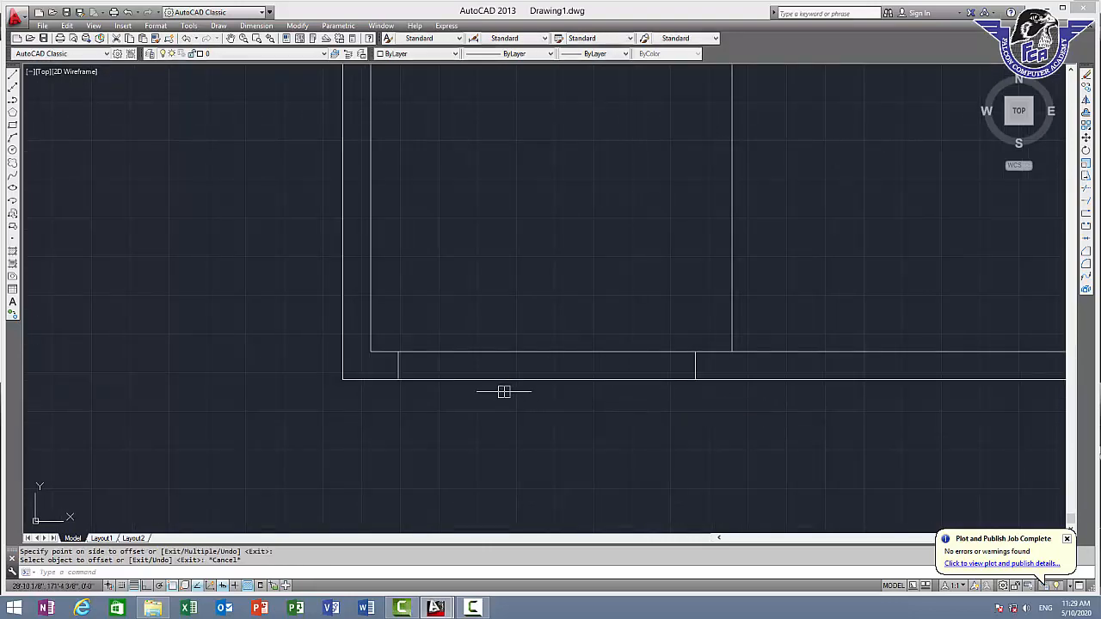
# Step: Trim both lower wall lines between the two jamb lines to open the gate gap
pyautogui.write('tr')
pyautogui.press('Return')
pyautogui.press('Return')
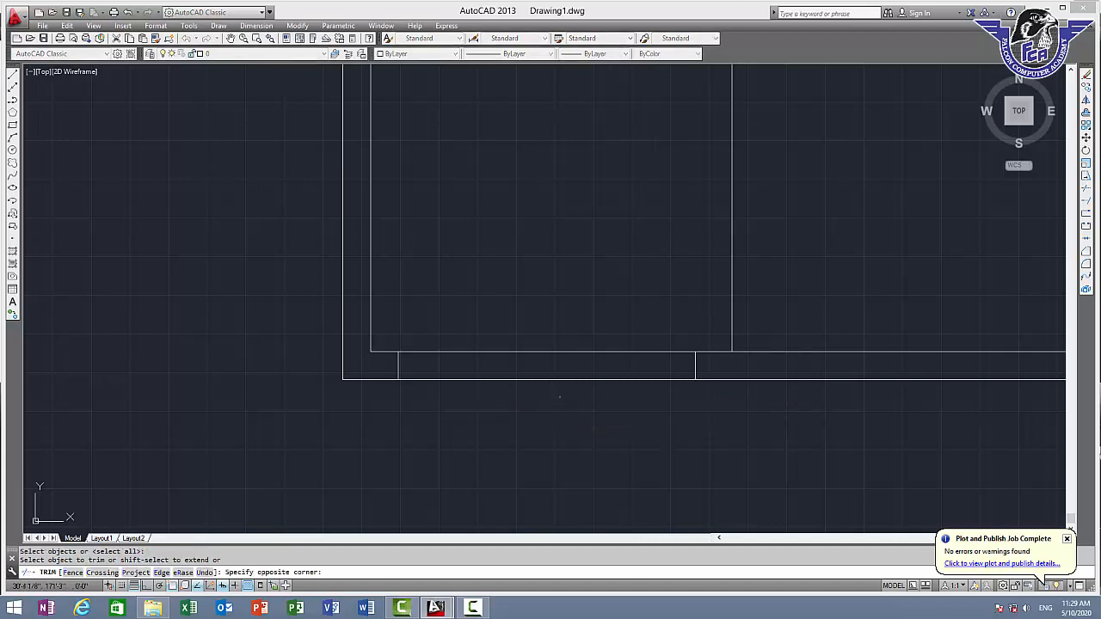
pyautogui.click(559, 398)
pyautogui.click(496, 344)
pyautogui.scroll(-2, 565, 364)
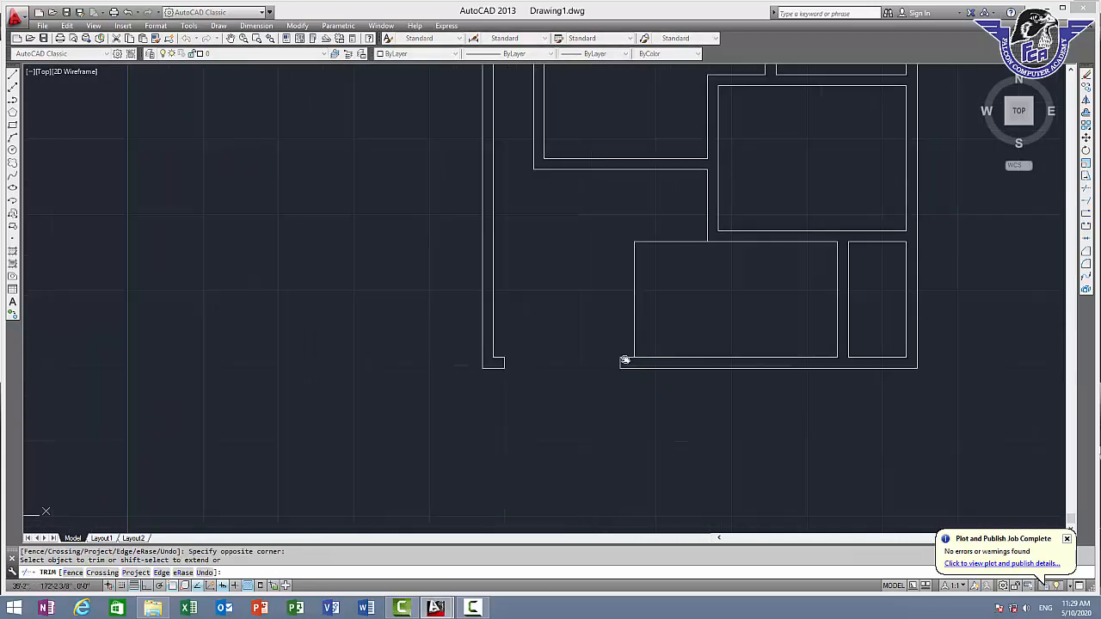
pyautogui.press('Escape')
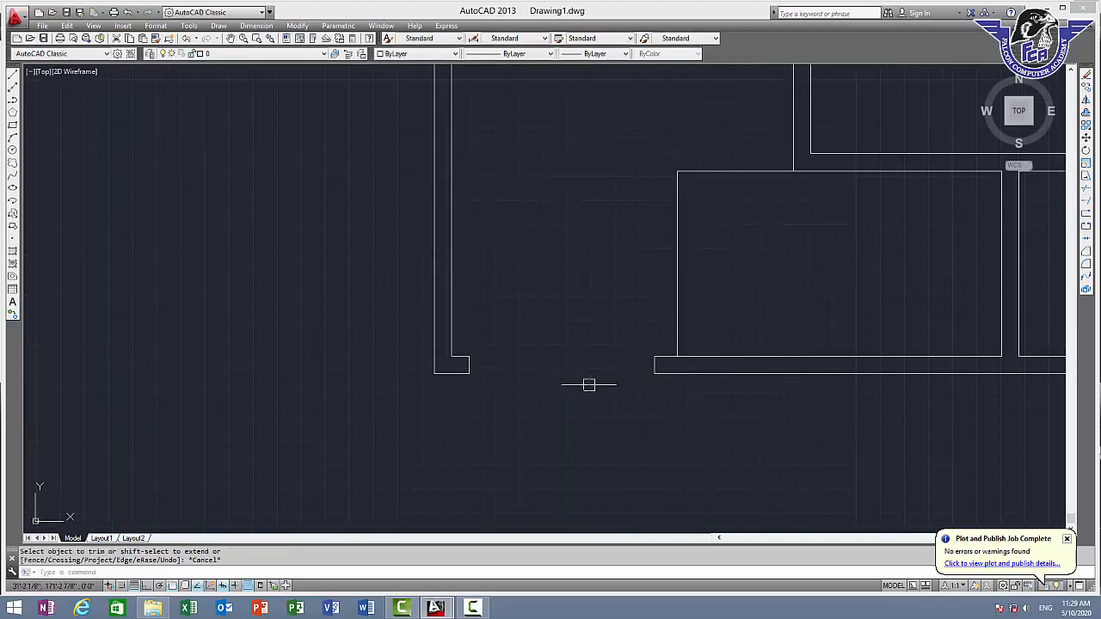
# Step: Draw a horizontal line across the gate opening, from the right jamb's midpoint to the left jamb
pyautogui.scroll(-2, 585, 378)
pyautogui.moveTo(582, 373); pyautogui.dragTo(508, 390, button='middle')
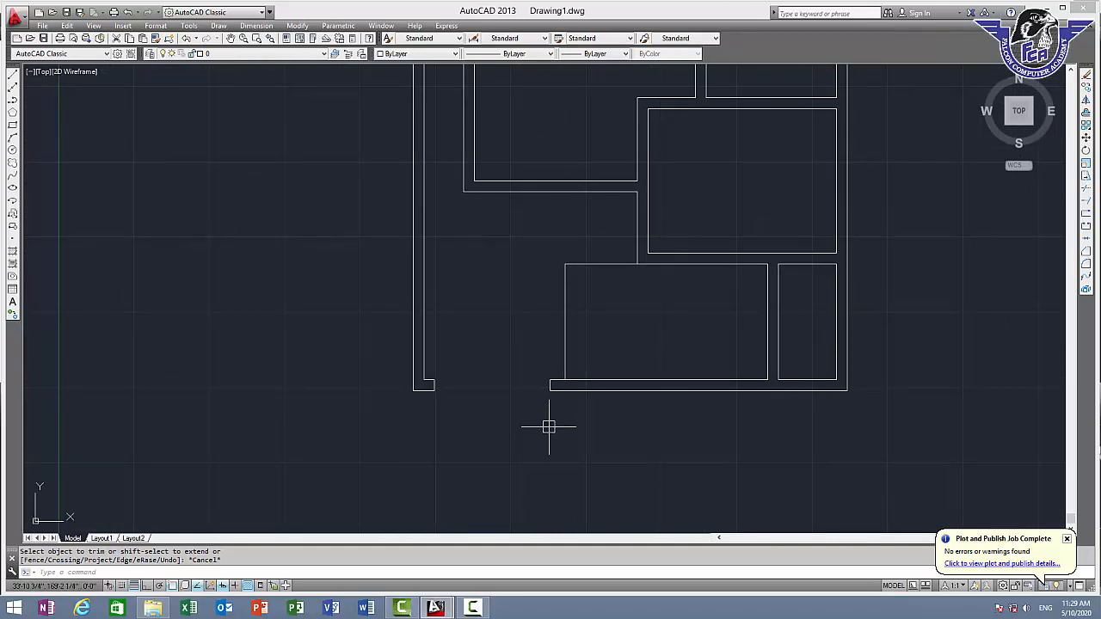
pyautogui.scroll(4, 526, 409)
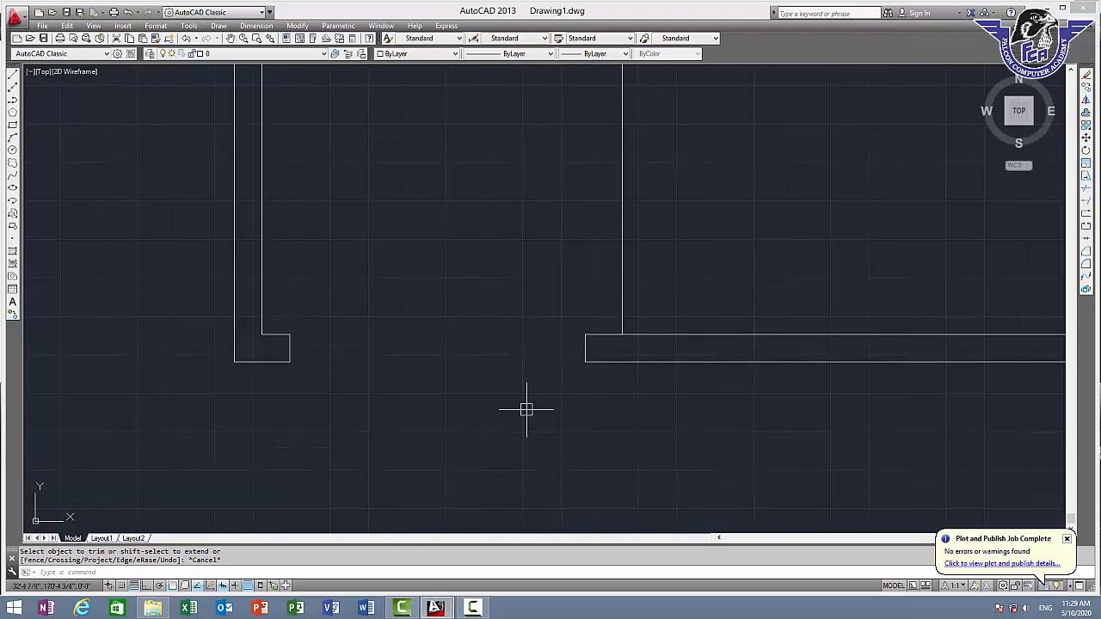
pyautogui.press('l')
pyautogui.press('Return')
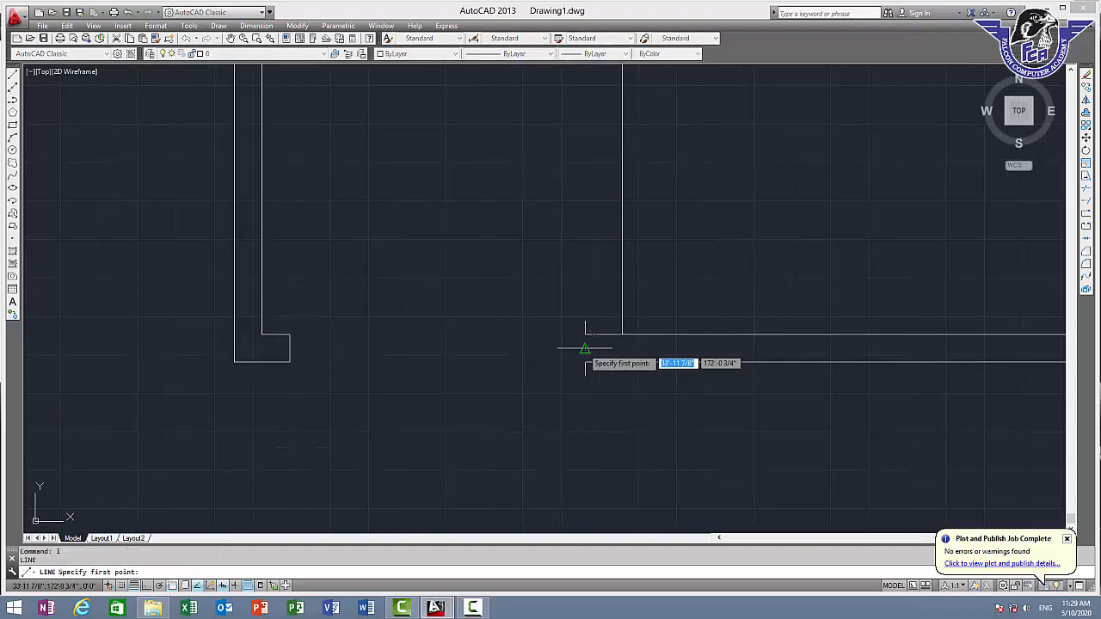
pyautogui.click(586, 348)
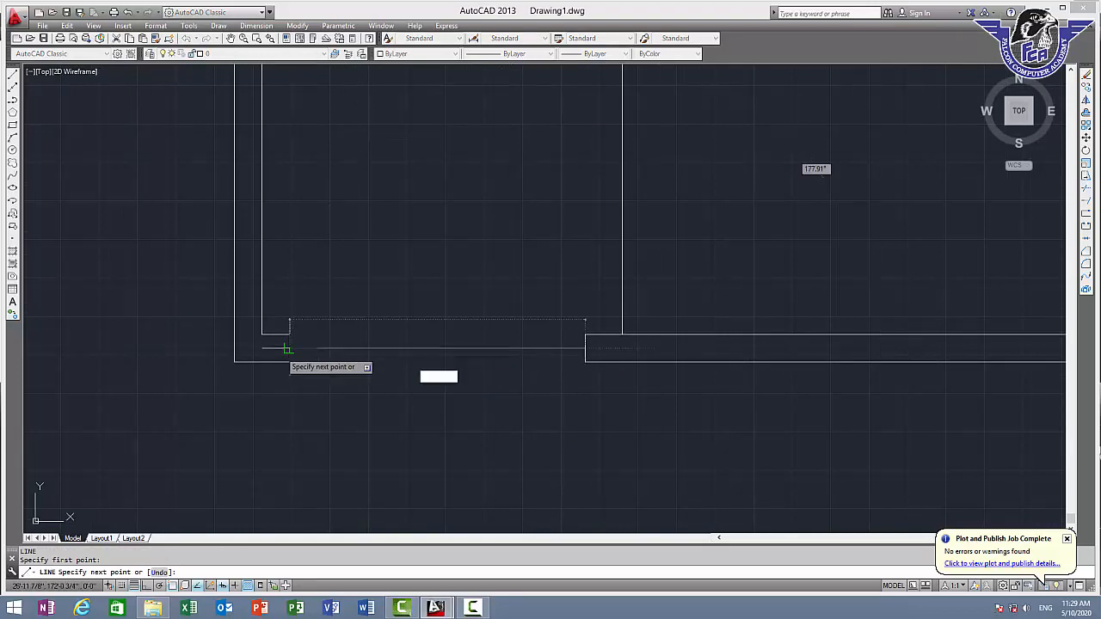
pyautogui.press('Escape')
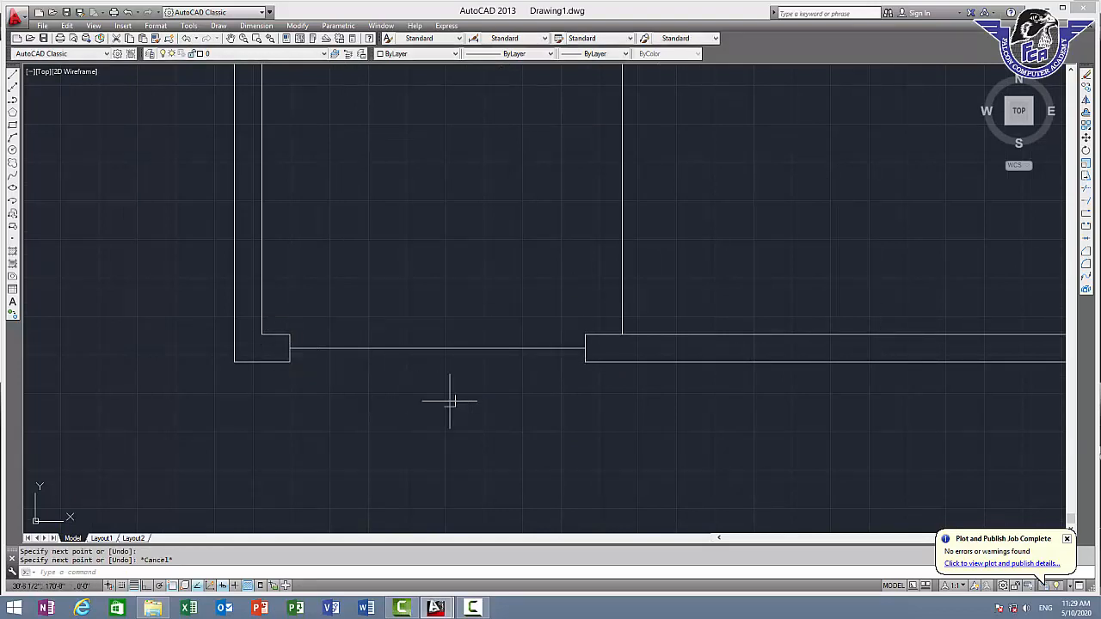
# Step: Draw a 4' vertical gate leaf line downward from the left jamb's midpoint
pyautogui.moveTo(491, 389); pyautogui.dragTo(541, 292, button='middle')
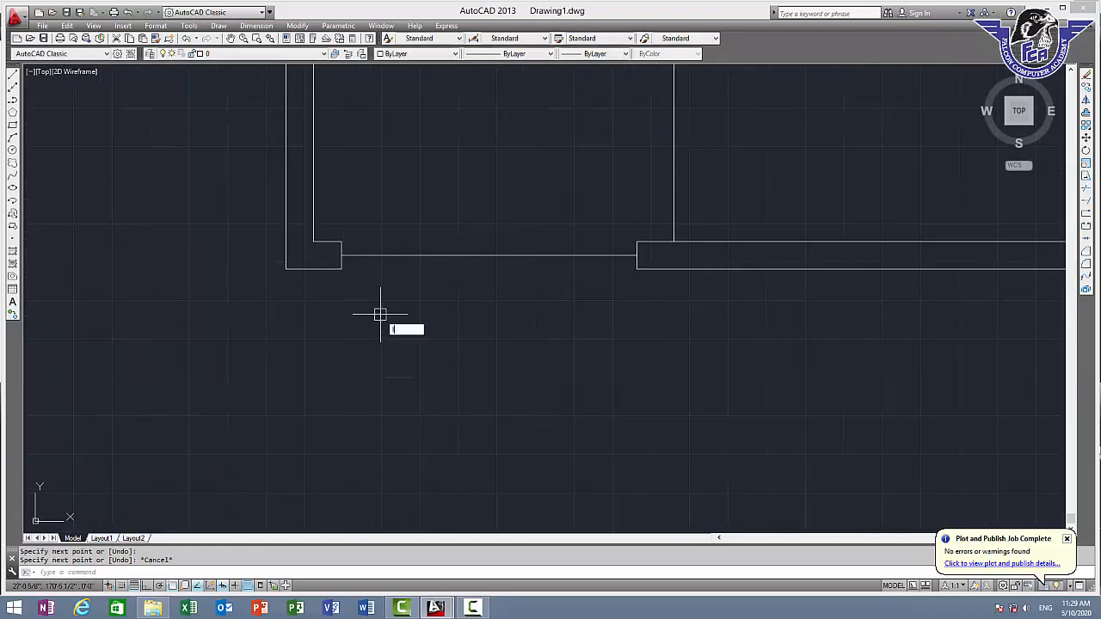
pyautogui.press('Return')
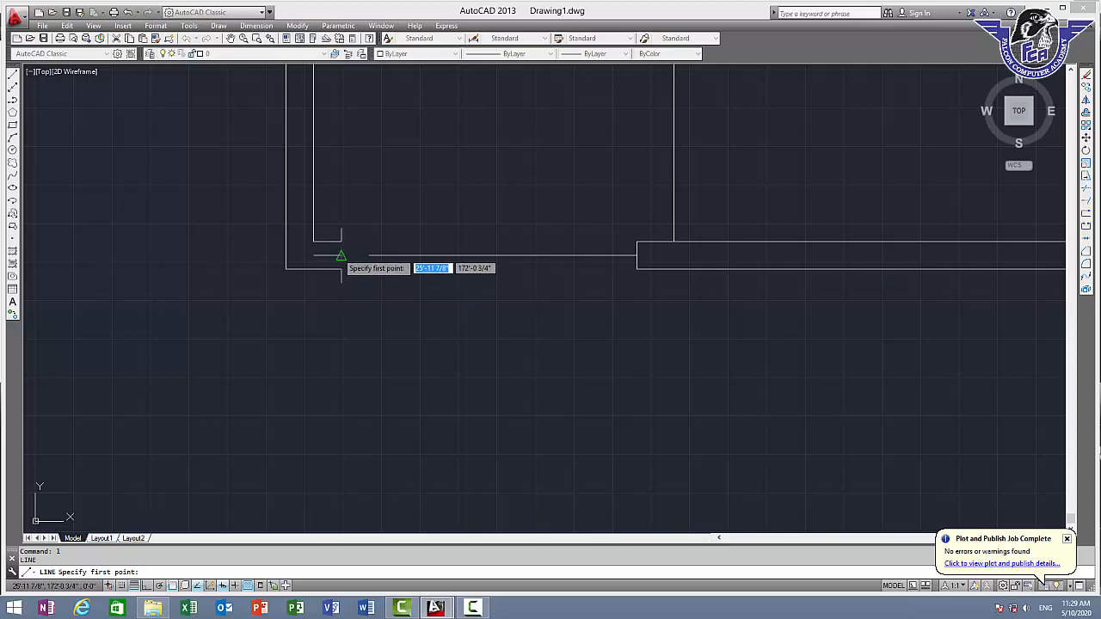
pyautogui.click(342, 256)
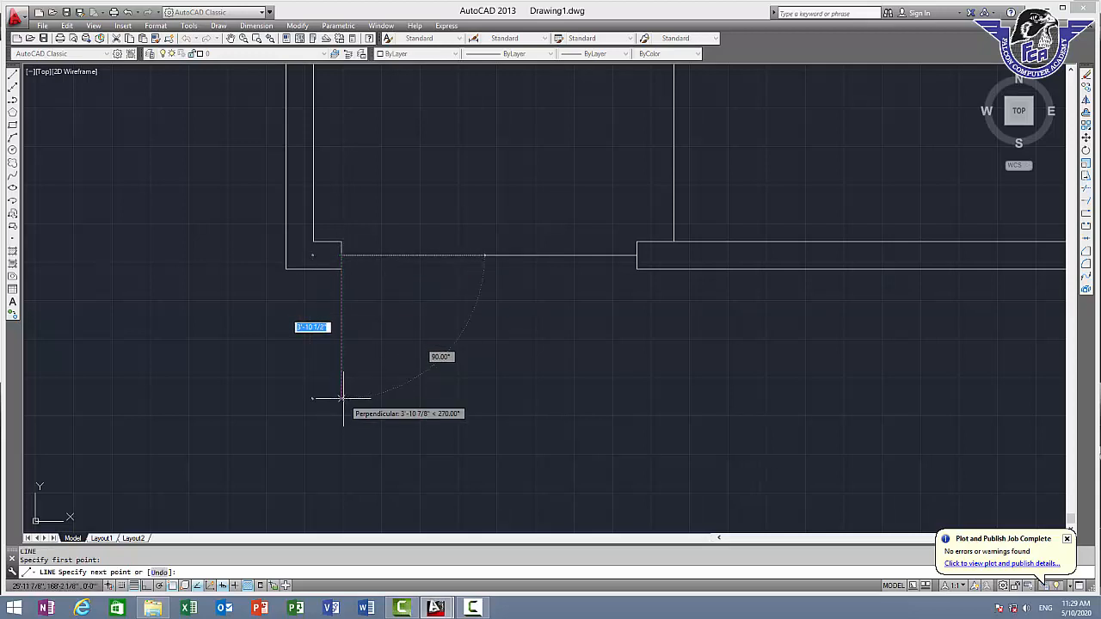
pyautogui.write("4'")
pyautogui.press('Return')
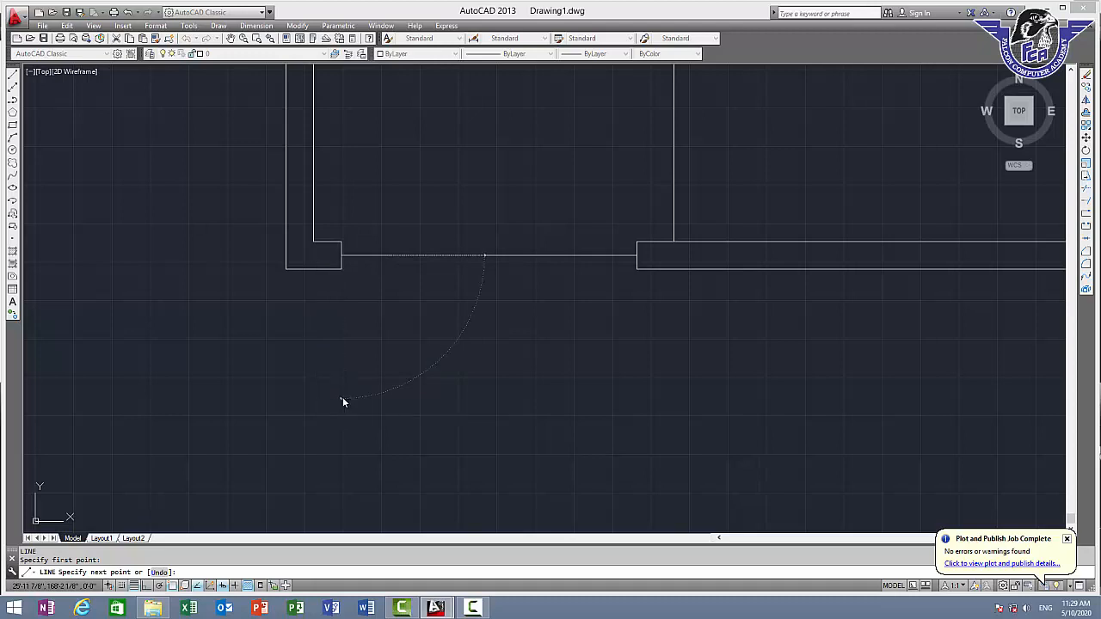
pyautogui.press('Return')
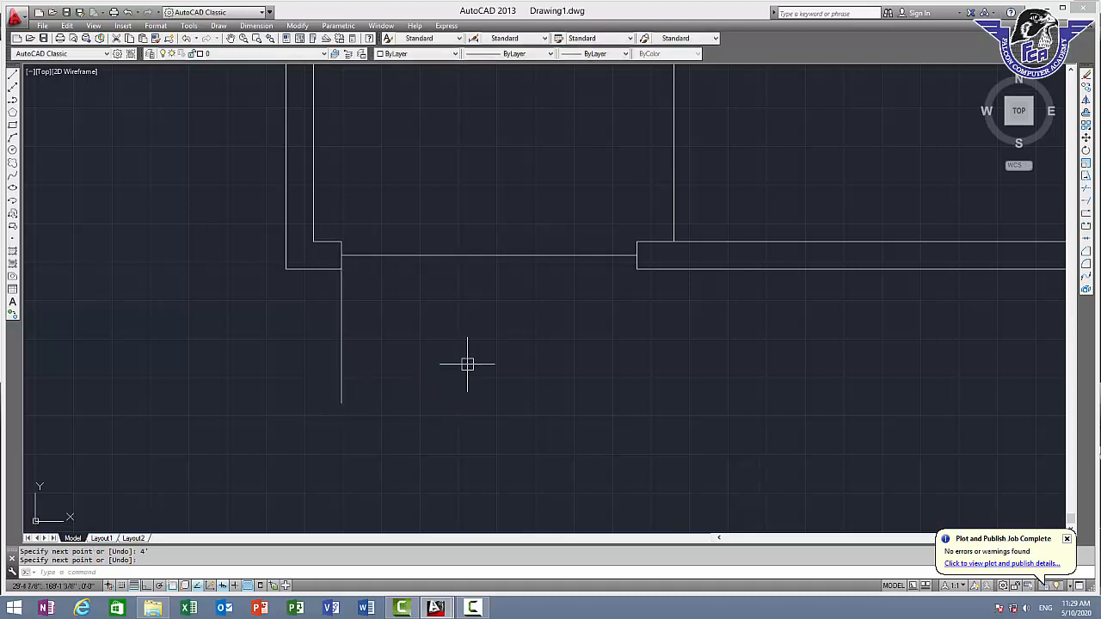
# Step: Draw a 4' vertical gate leaf line downward from the right jamb's midpoint
pyautogui.press('Return')
pyautogui.click(637, 256)
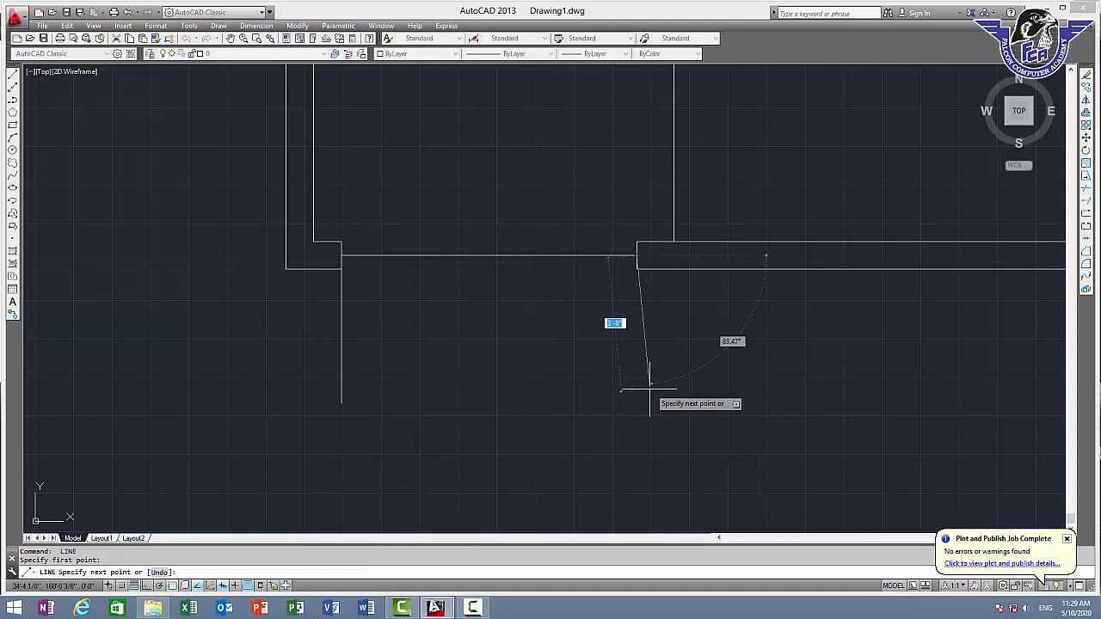
pyautogui.write('4')
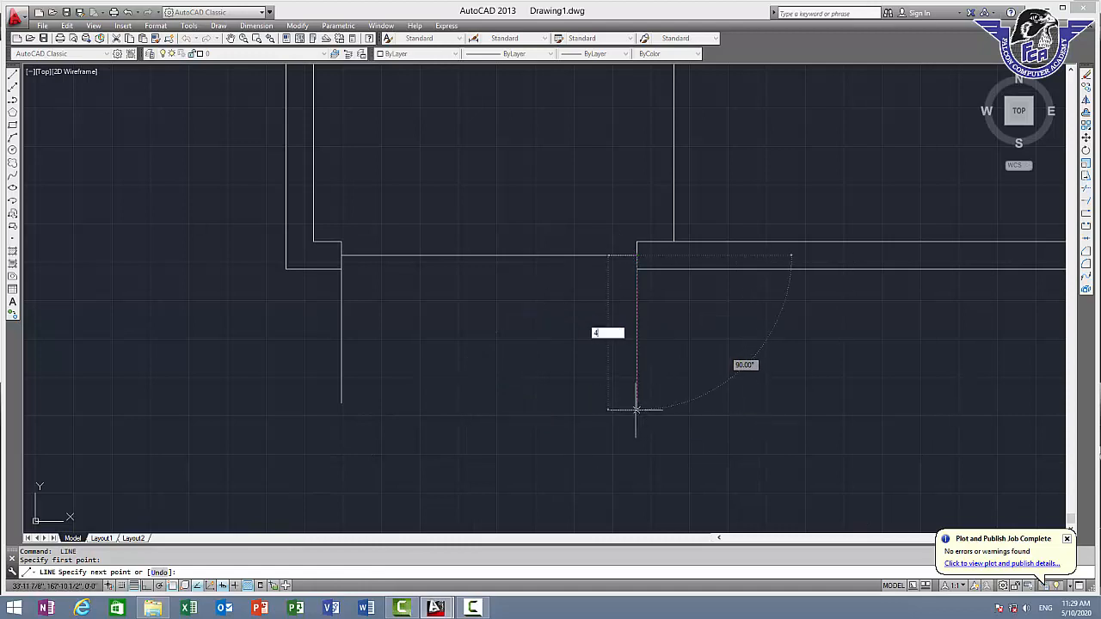
pyautogui.write("'")
pyautogui.press('Return')
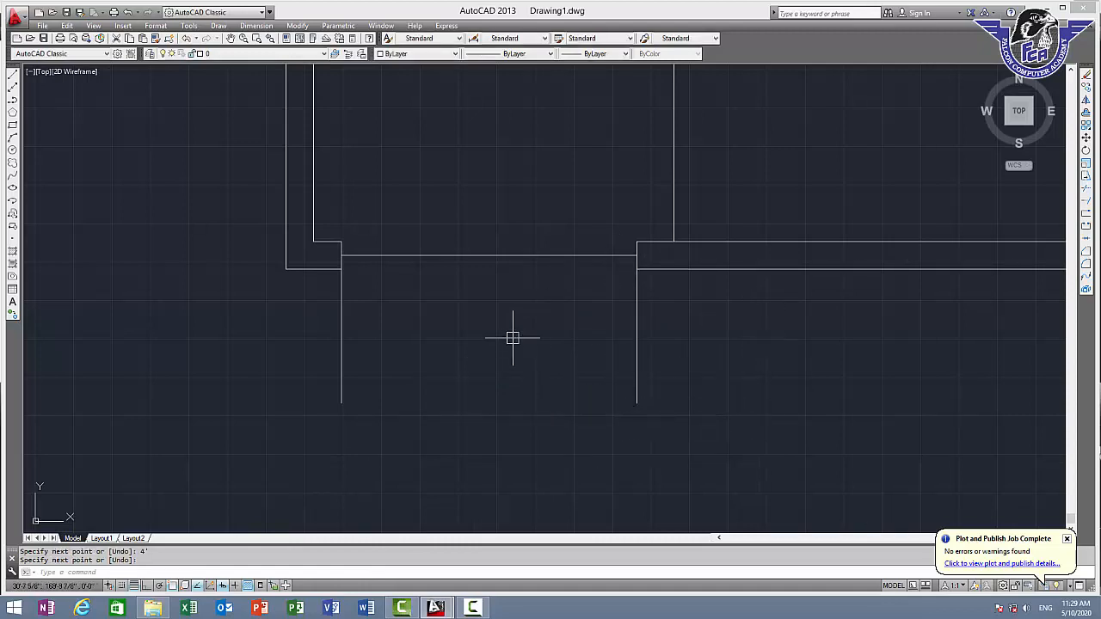
pyautogui.press('Return')
# Step: Draw the right leaf's swing arc from the opening line's midpoint, through a point 1 inch straight below, to the leaf's lower end
pyautogui.write('a')
pyautogui.press('Return')
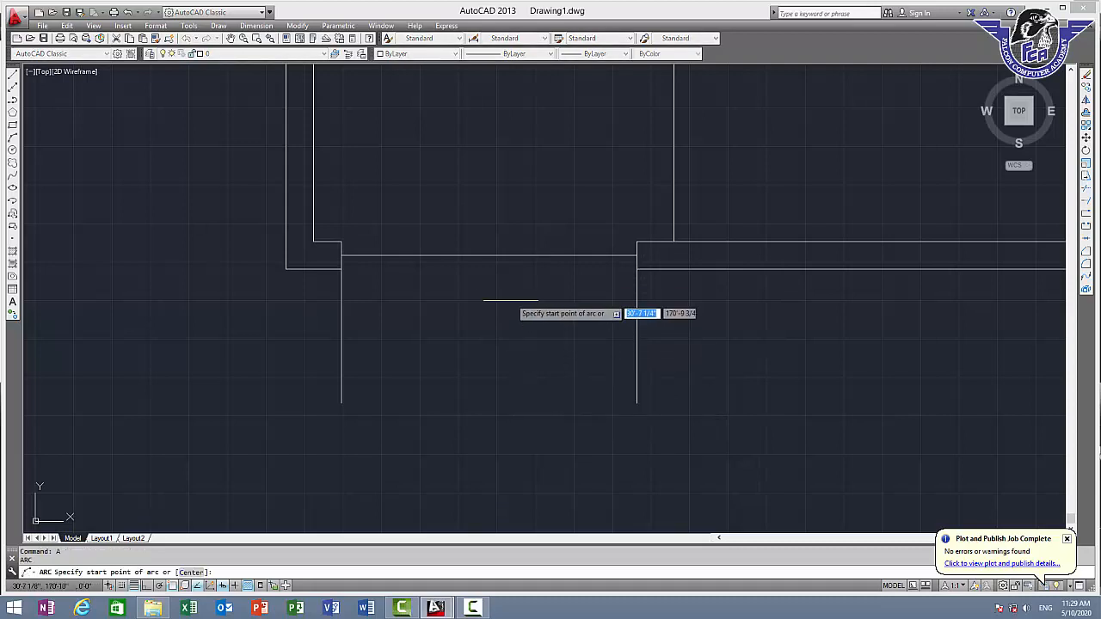
pyautogui.click(489, 255)
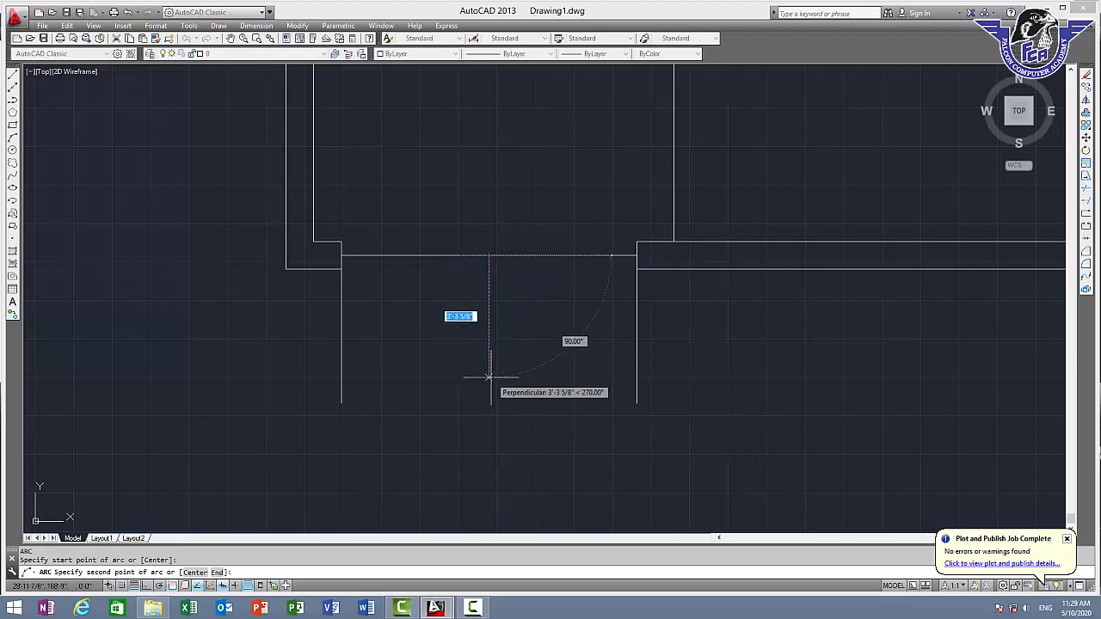
pyautogui.write('1')
pyautogui.press('Return')
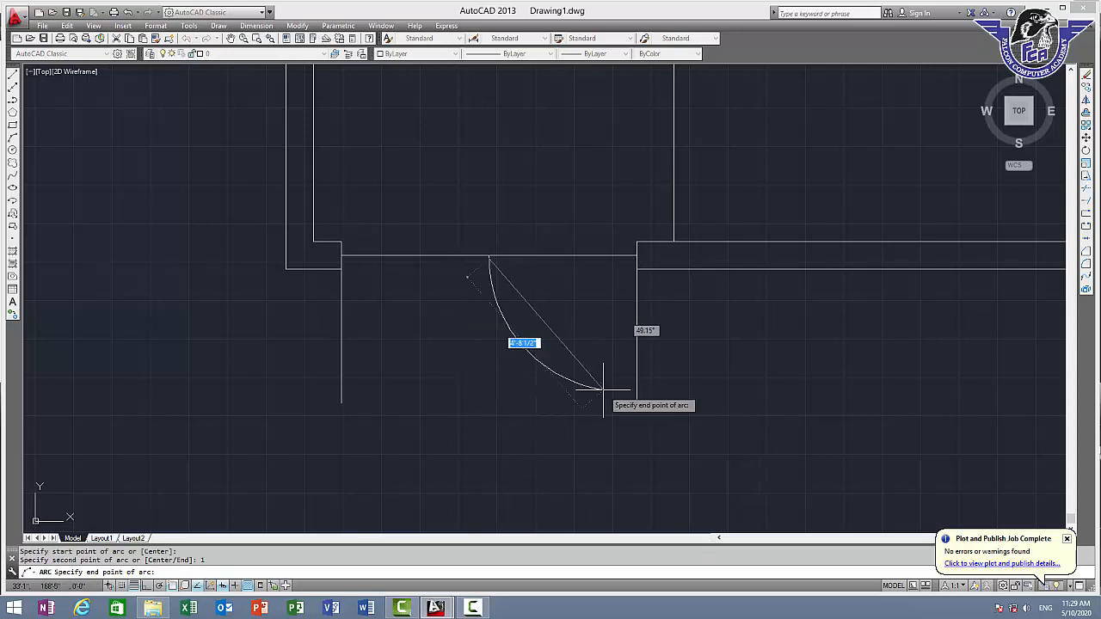
pyautogui.click(638, 402)
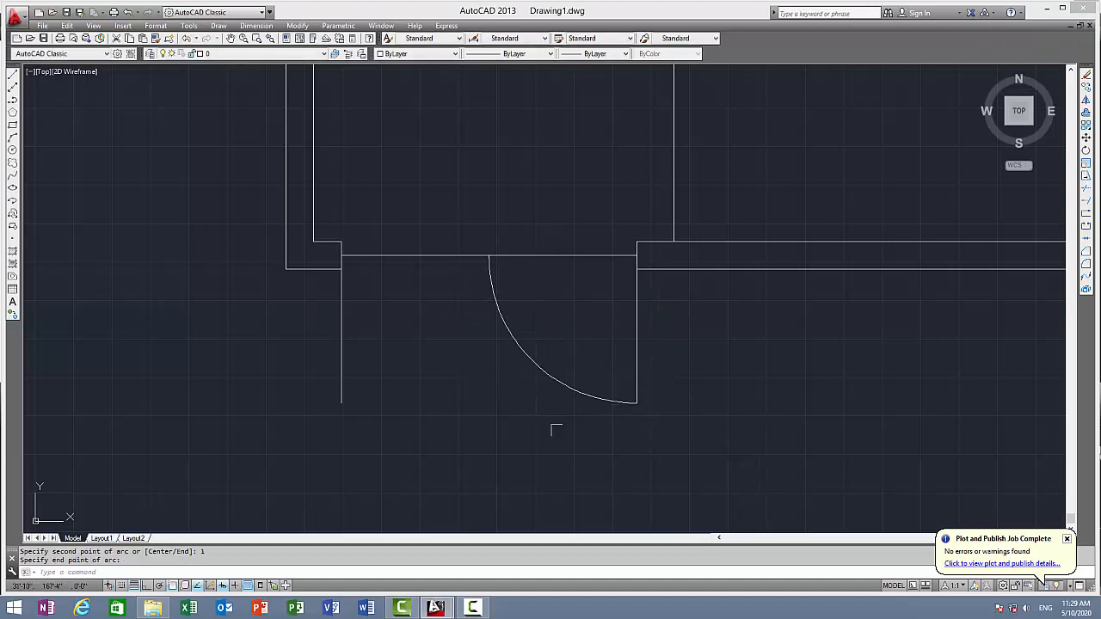
# Step: Draw the left leaf's swing arc from the opening line's midpoint, through a point 1 inch straight below, to the leaf's lower end
pyautogui.press('Return')
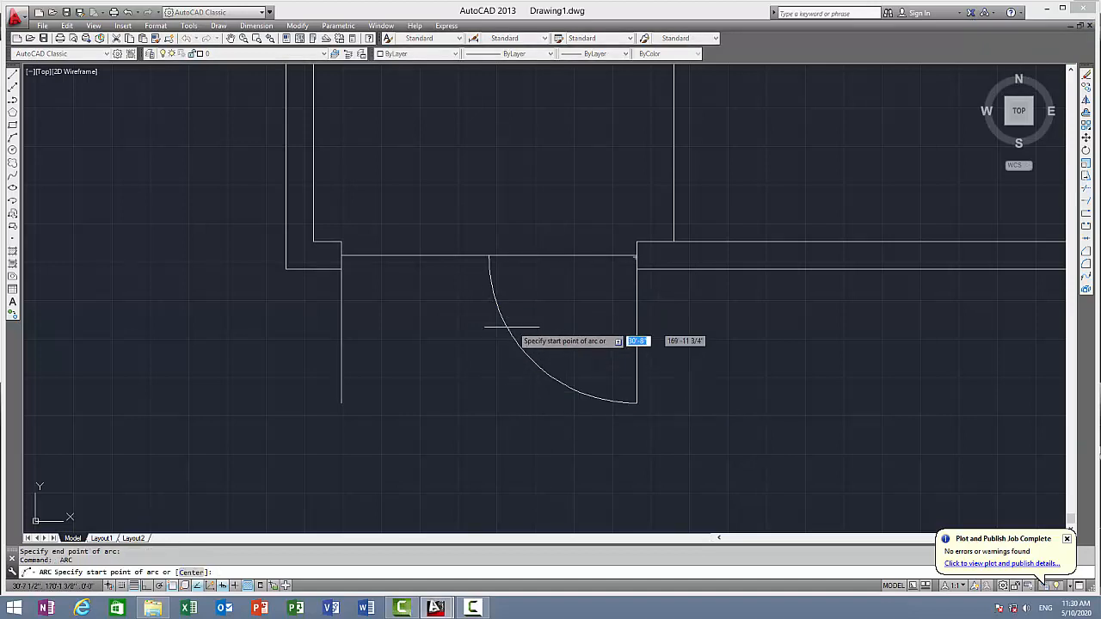
pyautogui.click(489, 256)
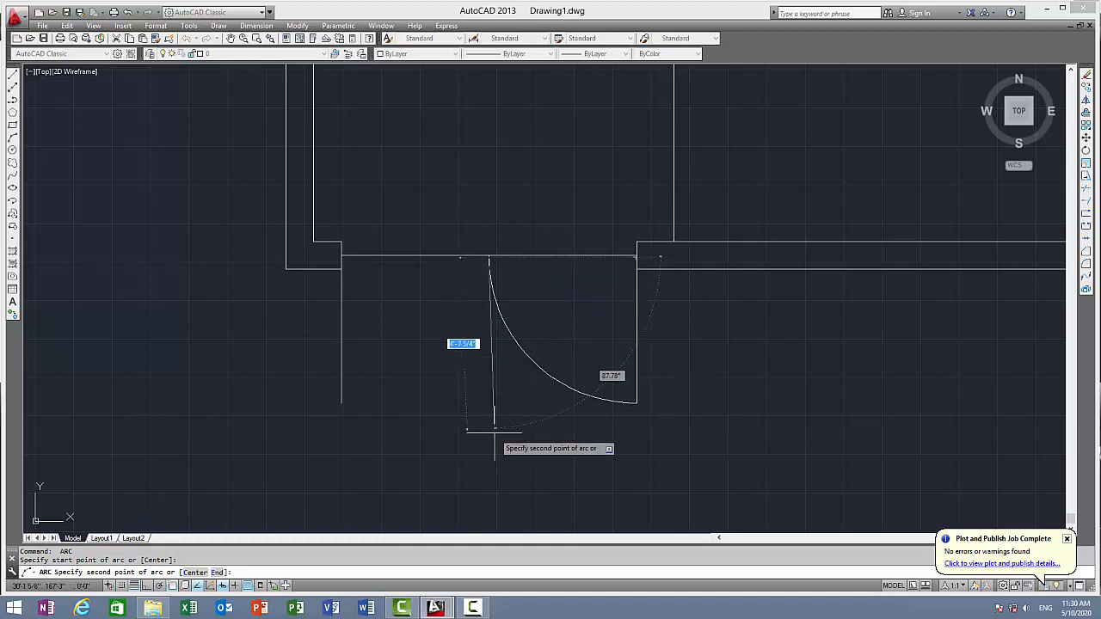
pyautogui.press('F8')
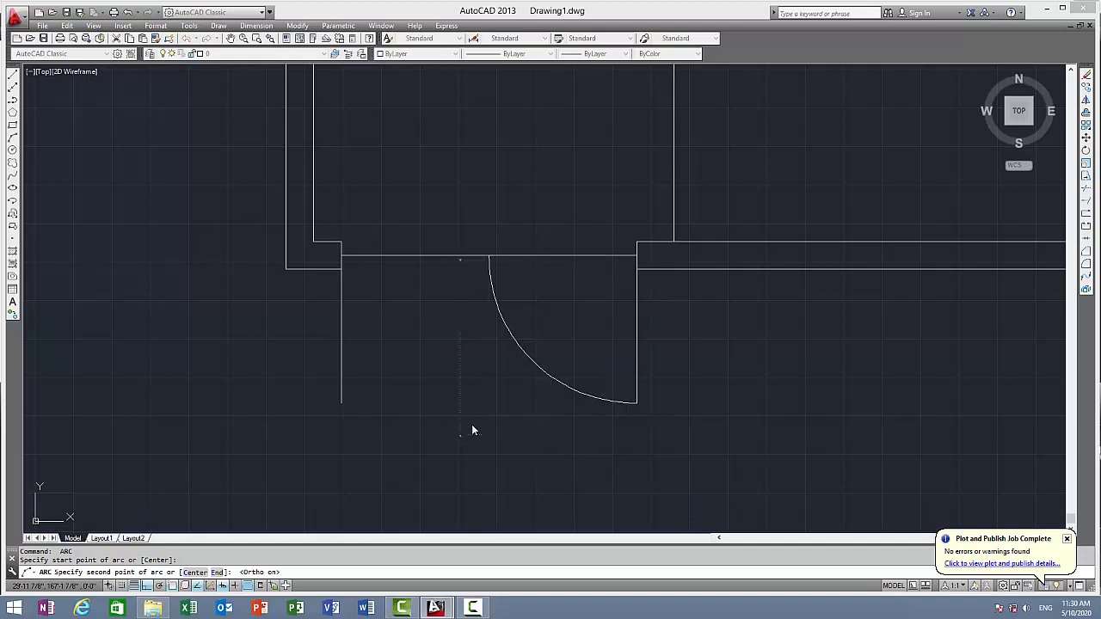
pyautogui.write('1')
pyautogui.press('Return')
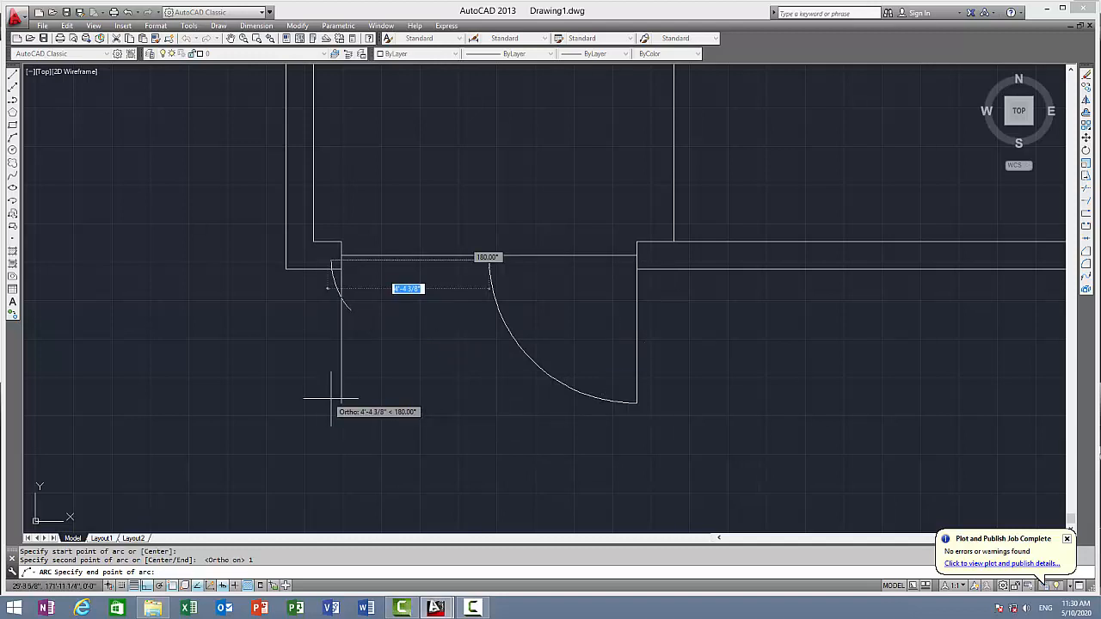
pyautogui.click(340, 400)
pyautogui.press('Escape')
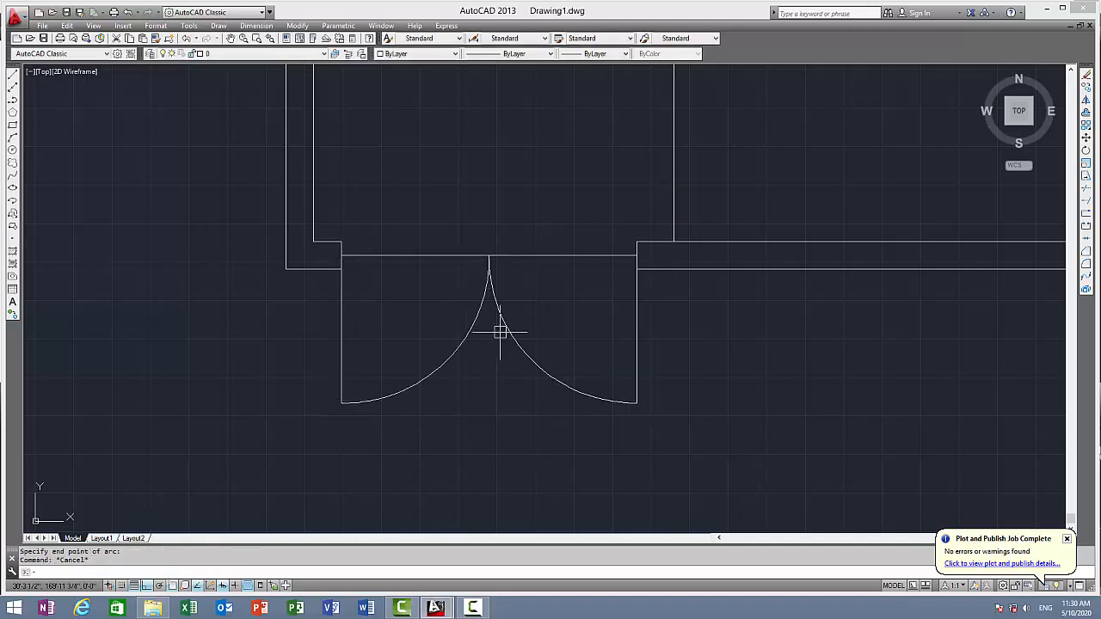
# Step: Examine the double-leaf gate and its opening in the lower wall
pyautogui.scroll(-5, 502, 331)
pyautogui.scroll(3, 513, 347)
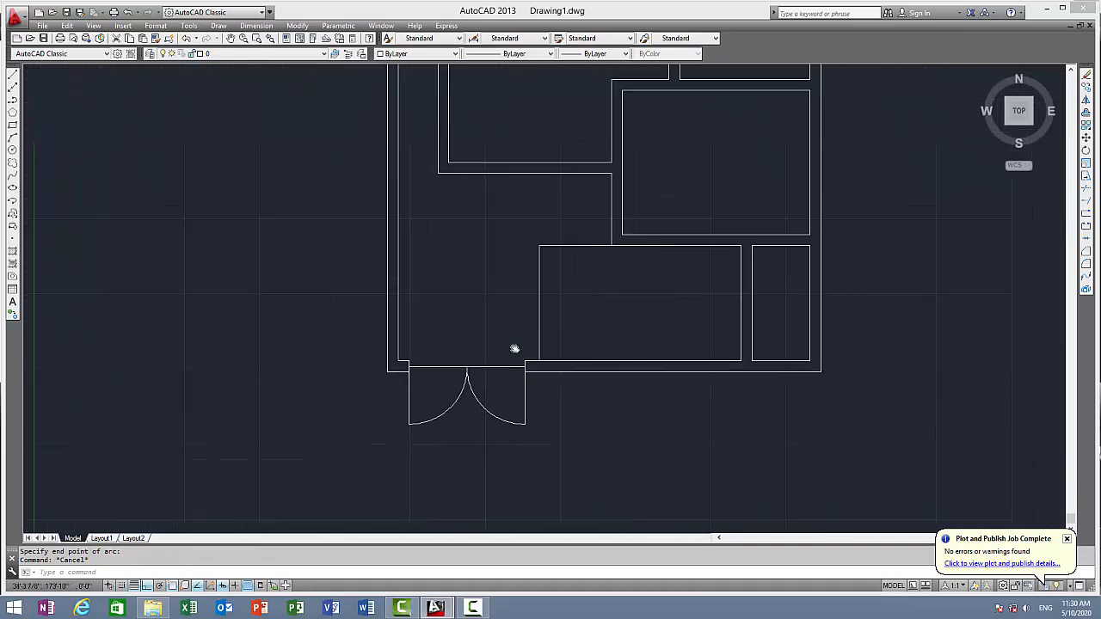
pyautogui.scroll(6, 484, 372)
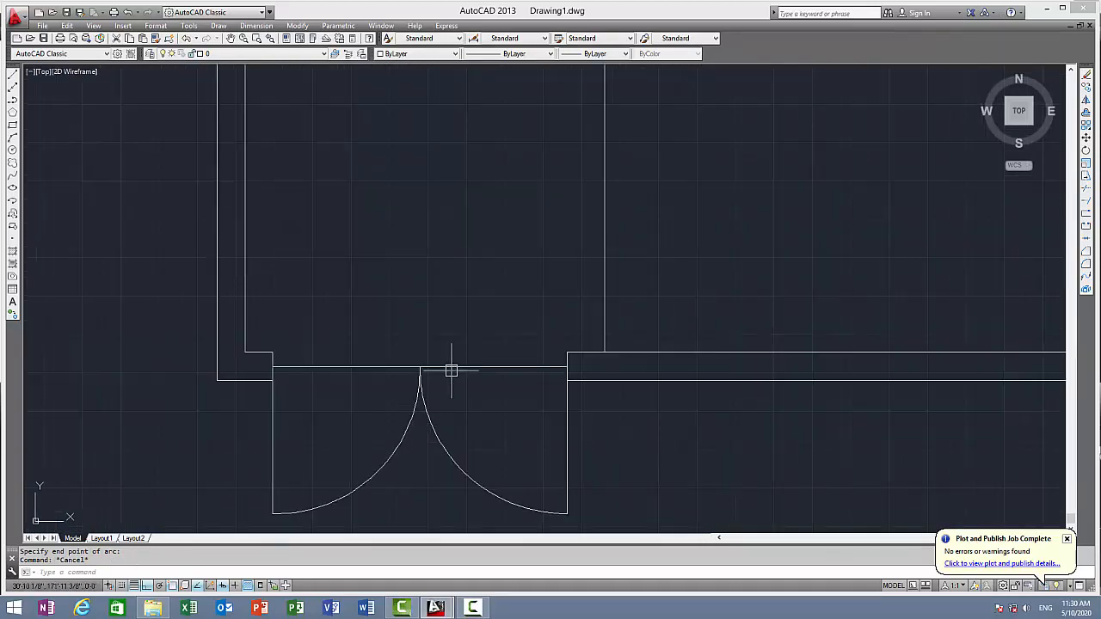
pyautogui.scroll(-5, 485, 358)
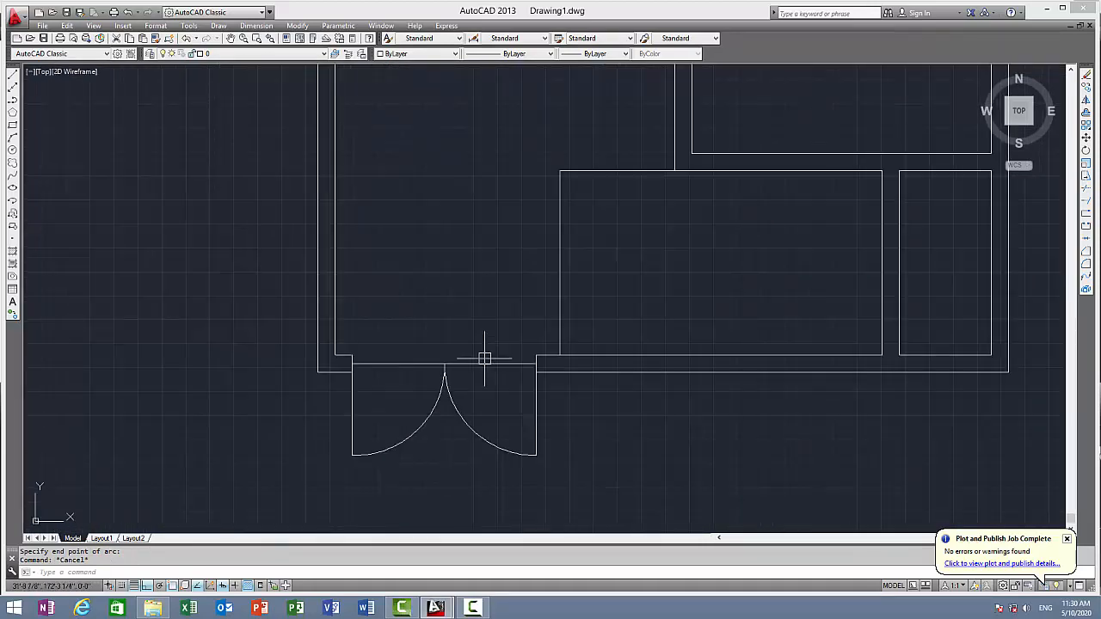
pyautogui.scroll(3, 357, 368)
pyautogui.scroll(2, 359, 365)
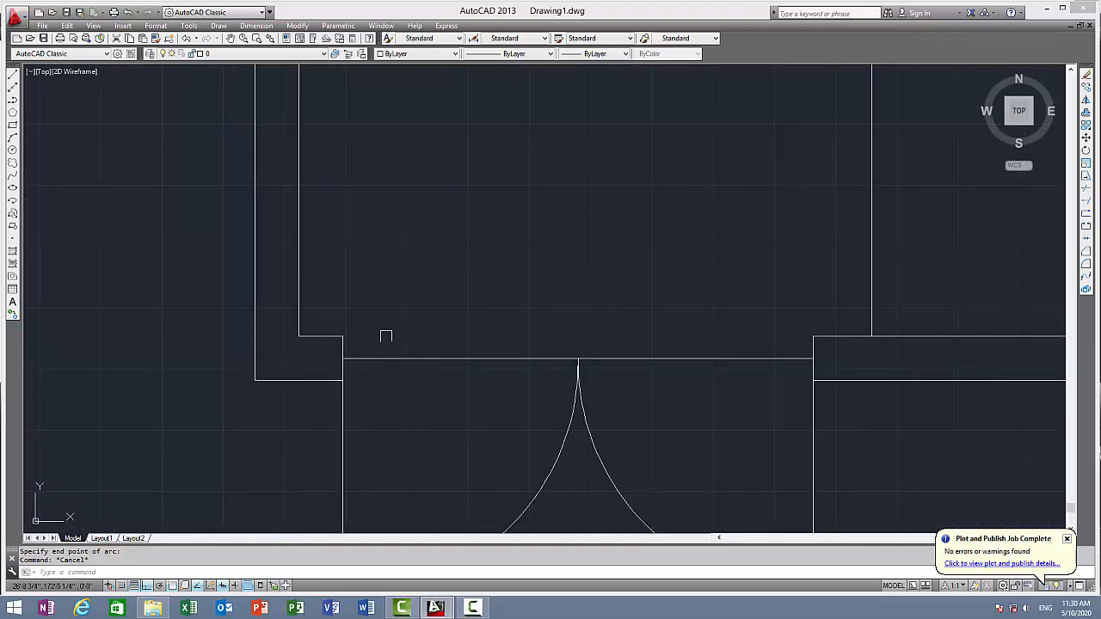
pyautogui.scroll(-4, 499, 274)
pyautogui.scroll(4, 337, 319)
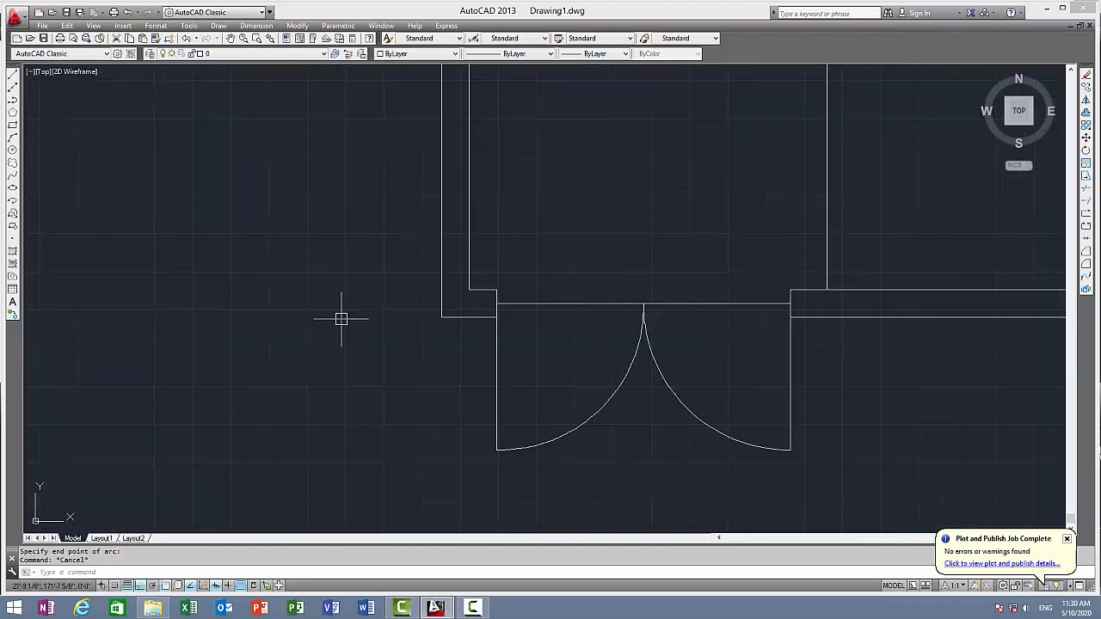
pyautogui.scroll(-2, 333, 332)
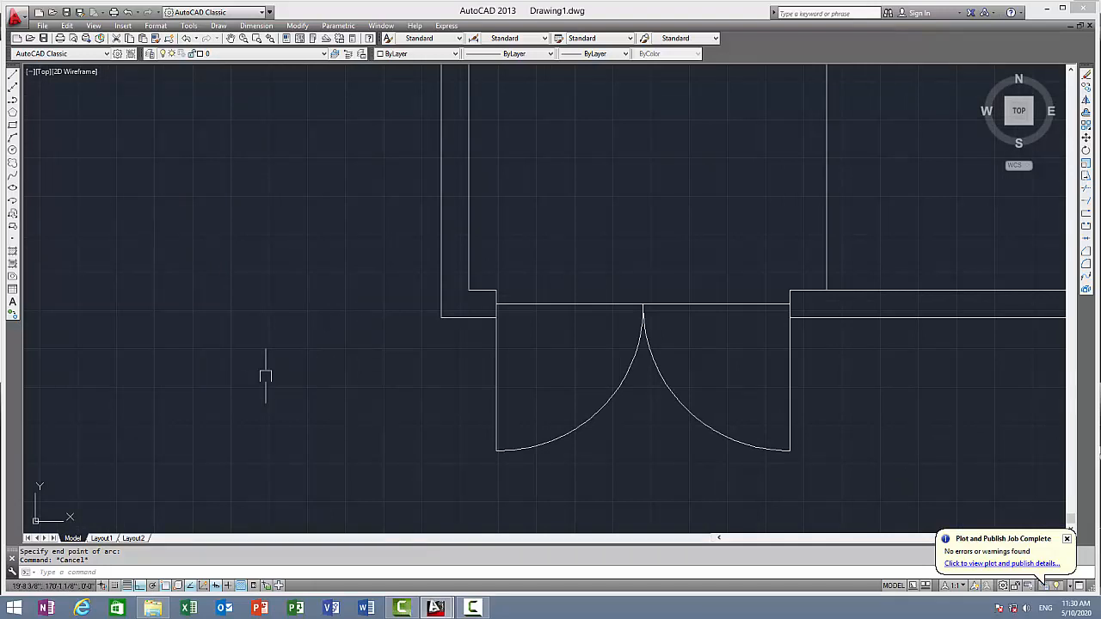
# Step: Draw a 2-inch square from four line segments in the empty area outside the wall, beside the gate
pyautogui.press('Return')
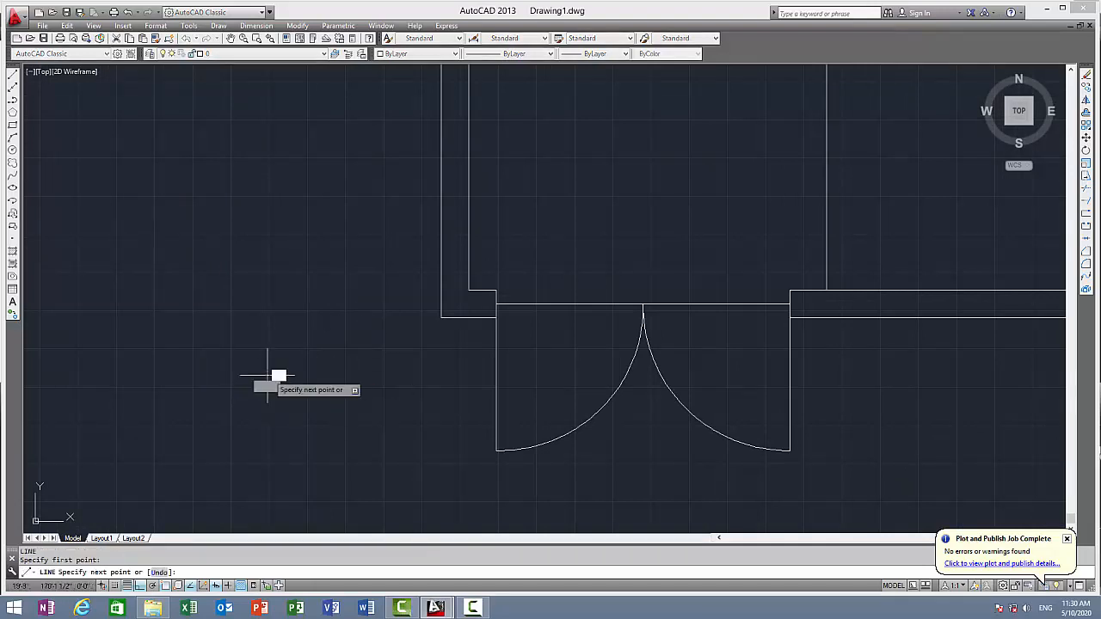
pyautogui.click(266, 375)
pyautogui.write('2')
pyautogui.press('Return')
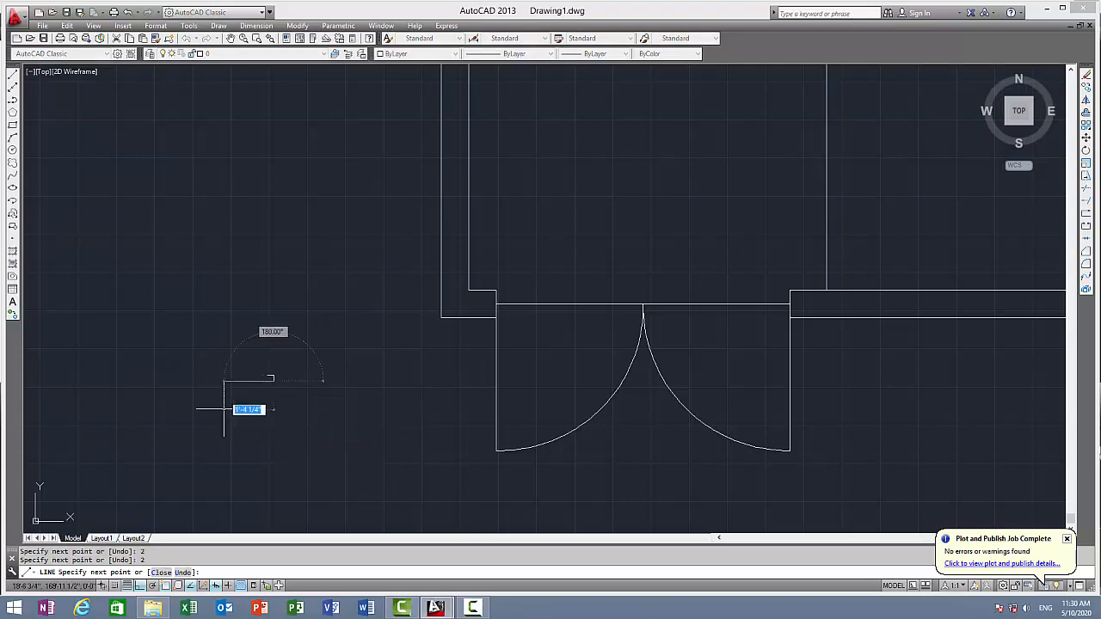
pyautogui.write('2')
pyautogui.press('Return')
pyautogui.write('2')
pyautogui.press('Return')
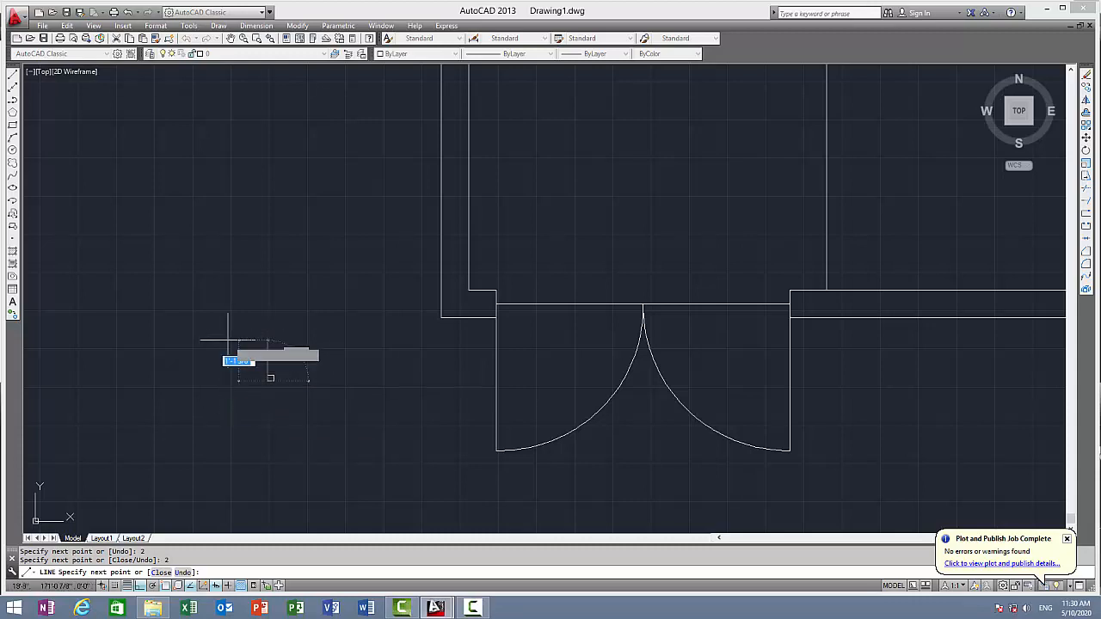
pyautogui.press('Return')
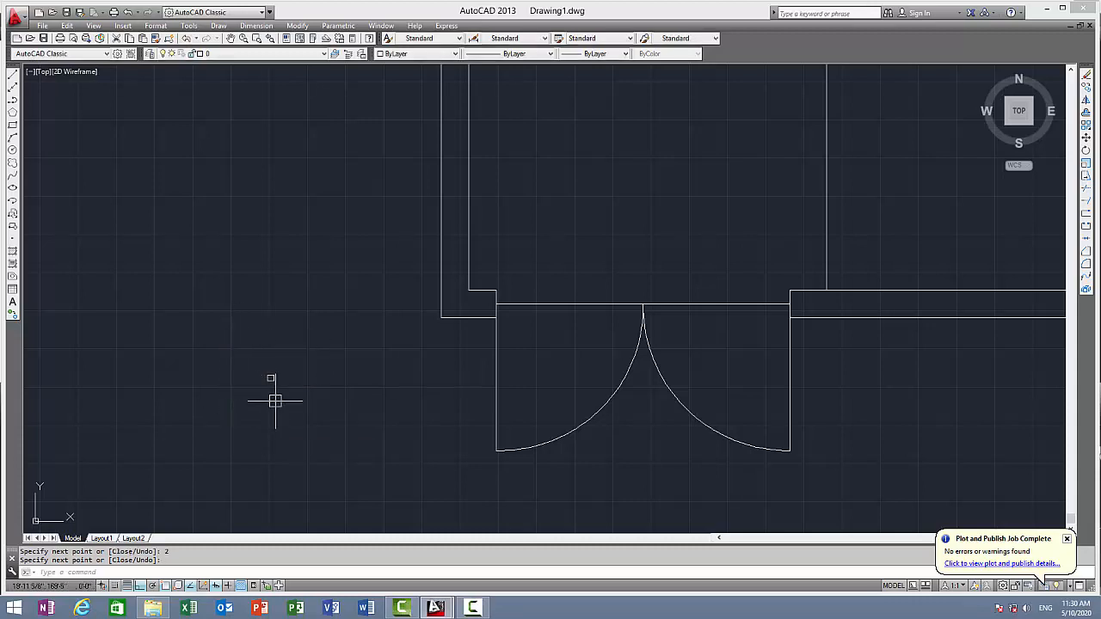
# Step: Join the small square's four lines into a single polyline
pyautogui.scroll(3, 274, 401)
pyautogui.scroll(-2, 269, 381)
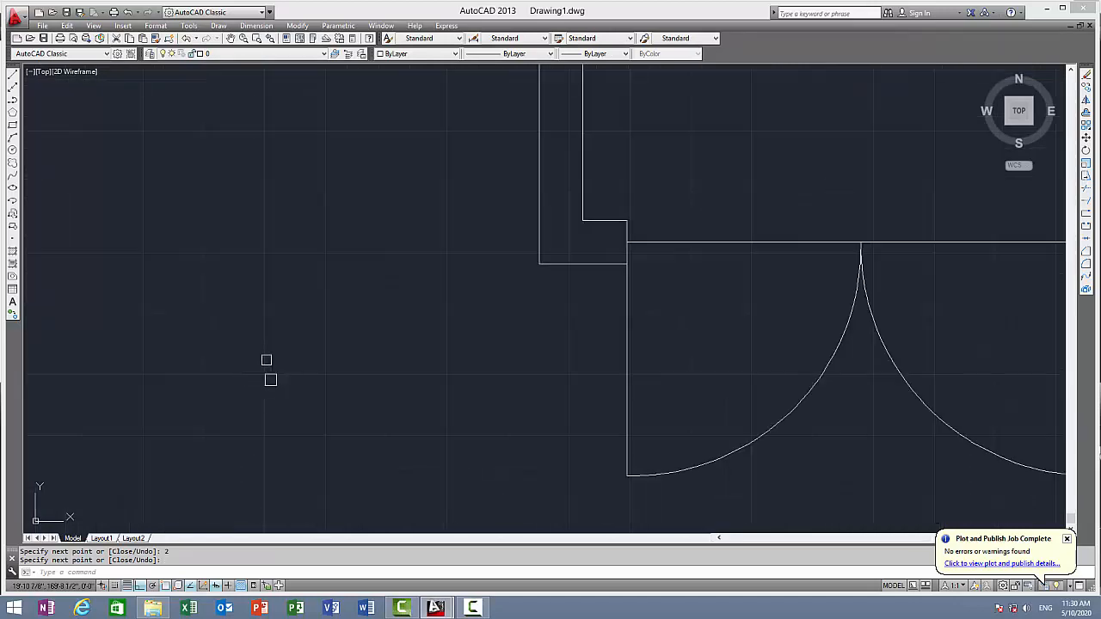
pyautogui.scroll(2, 265, 358)
pyautogui.write('j')
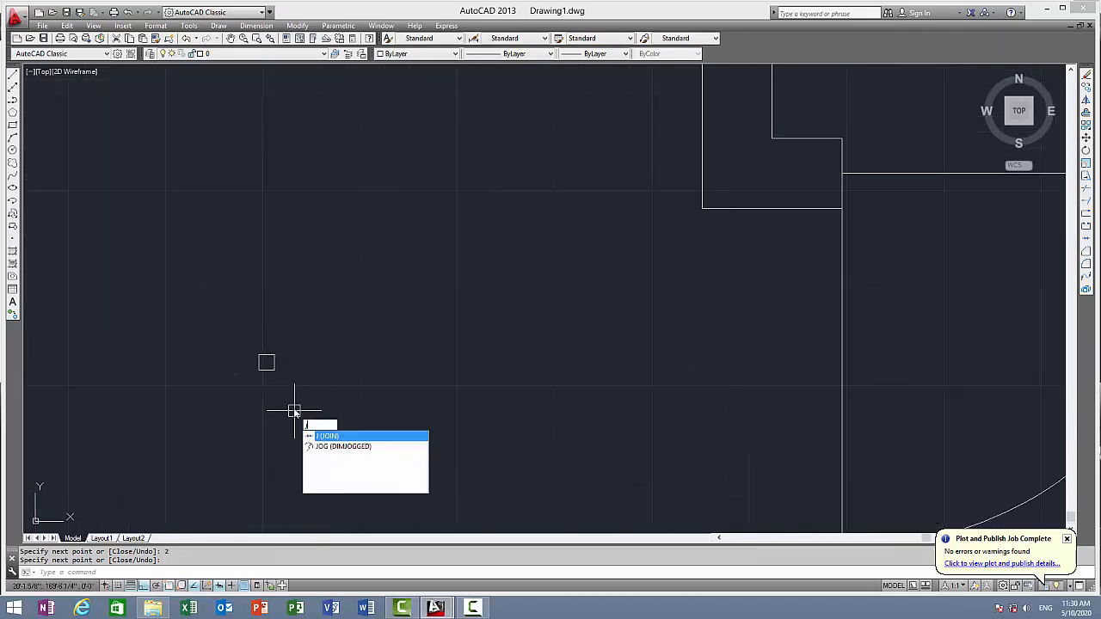
pyautogui.press('Return')
pyautogui.click(305, 335)
pyautogui.click(236, 399)
pyautogui.press('Return')
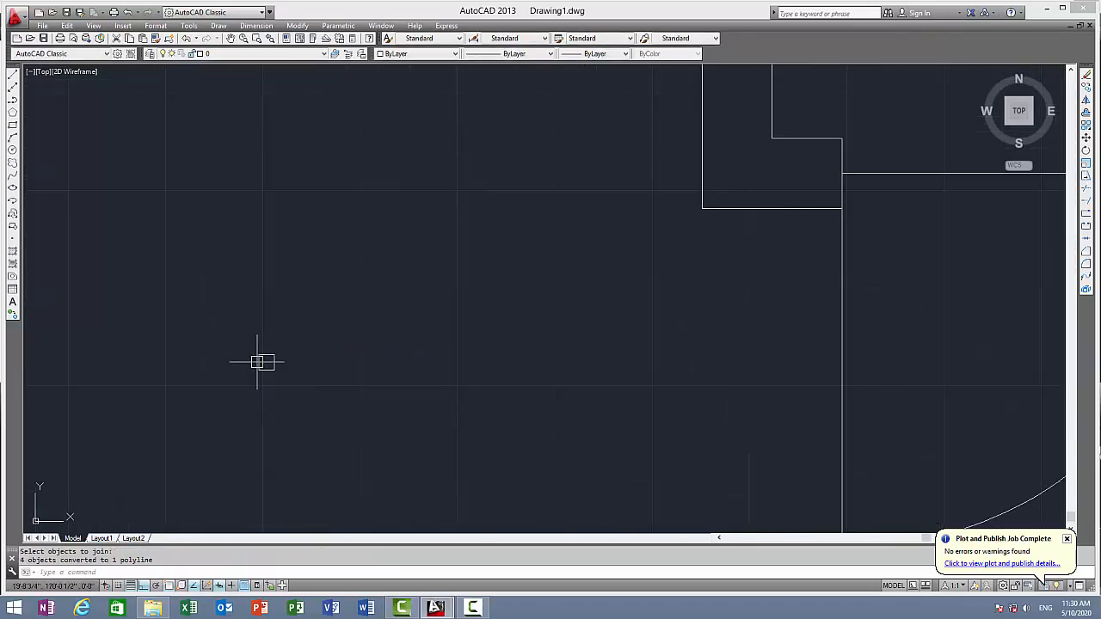
pyautogui.press('Escape')
# Step: Erase both gate leaf lines and both swing arcs, keeping the horizontal line across the opening
pyautogui.scroll(-2, 595, 299)
pyautogui.moveTo(583, 302); pyautogui.dragTo(361, 308, button='middle')
pyautogui.scroll(-2, 423, 281)
pyautogui.scroll(2, 507, 297)
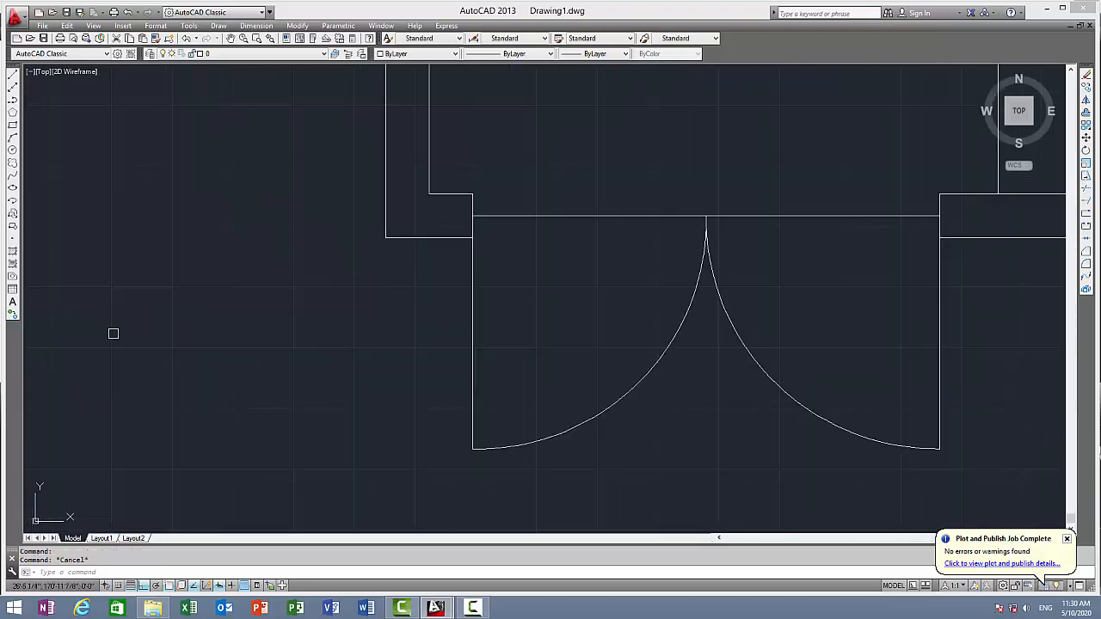
pyautogui.click(472, 305)
pyautogui.click(415, 343)
pyautogui.press('Delete')
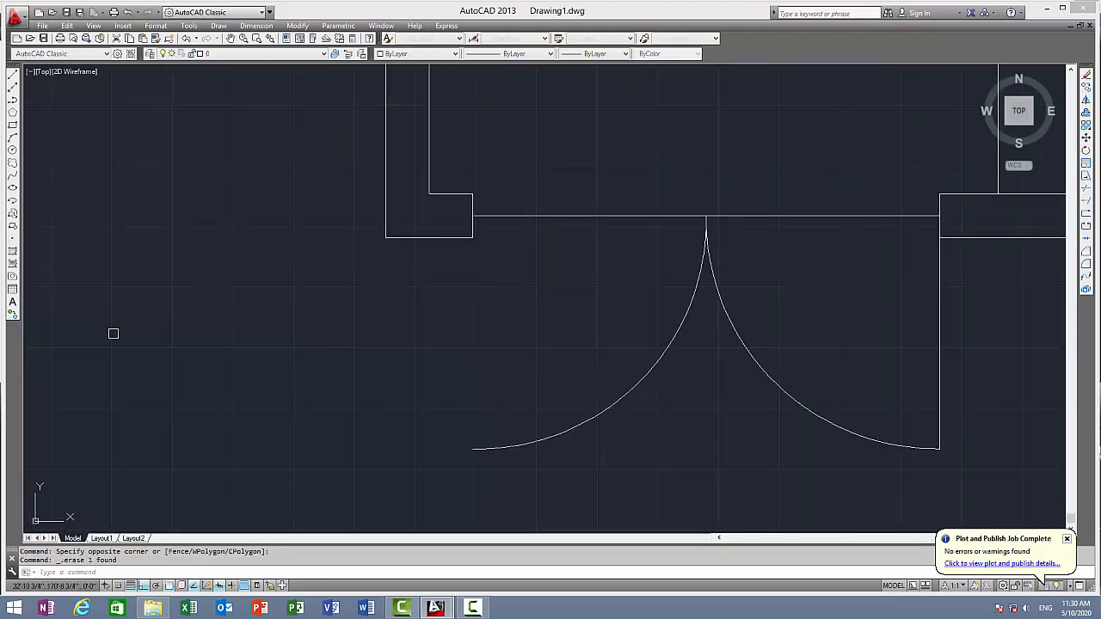
pyautogui.click(965, 316)
pyautogui.click(453, 473)
pyautogui.press('Delete')
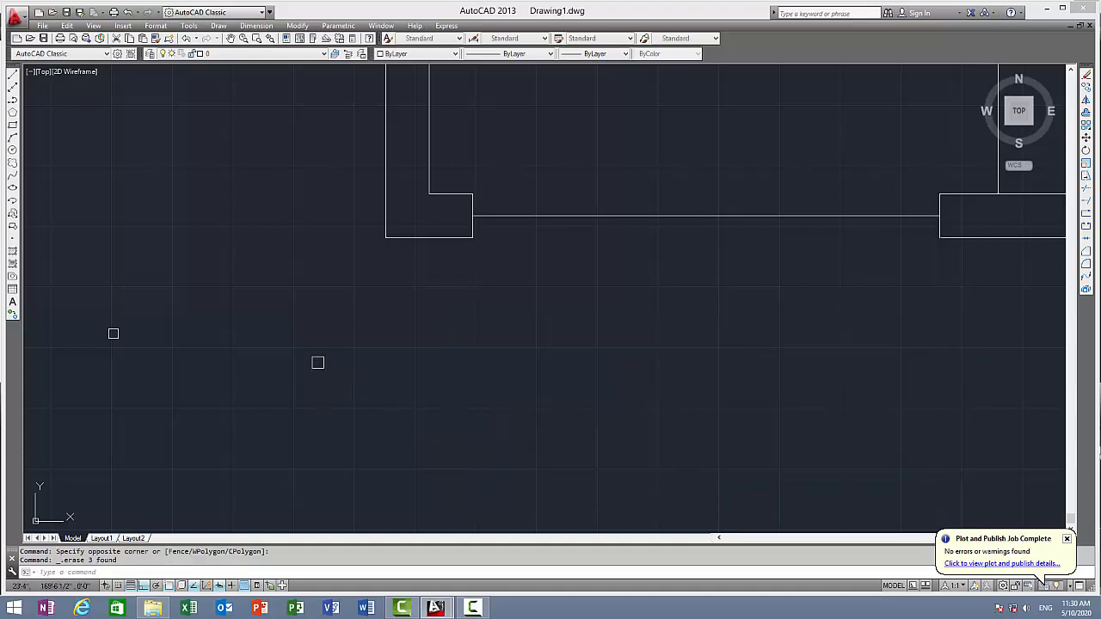
# Step: Try to bring the small square to the left jamb by stretching its left edge's midpoint there, and undo the stretch
pyautogui.scroll(2, 114, 335)
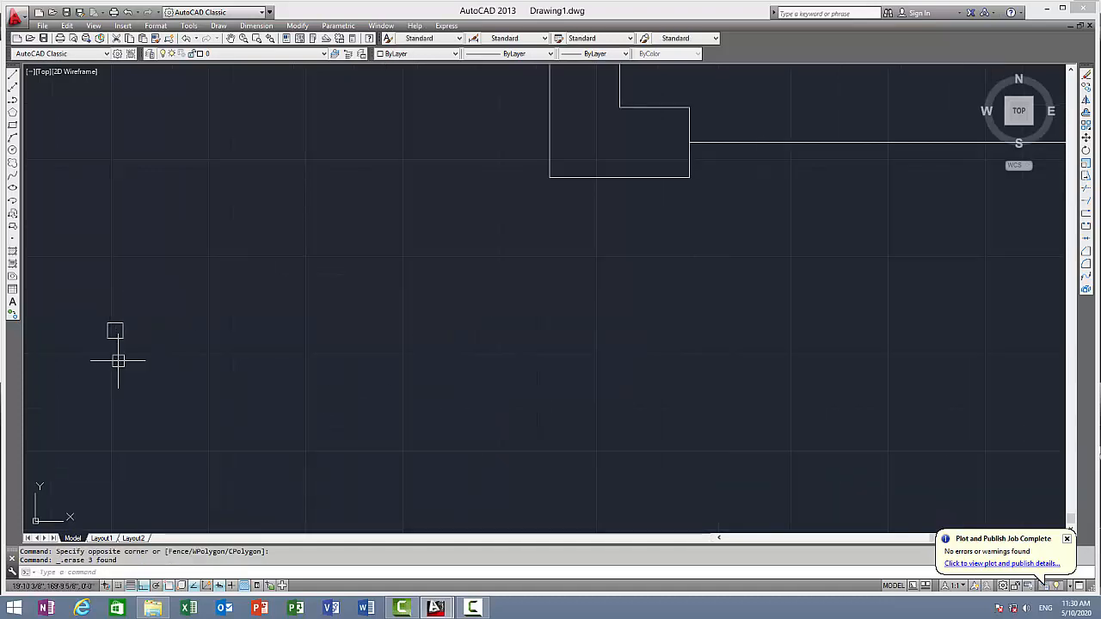
pyautogui.click(115, 331)
pyautogui.moveTo(122, 337)
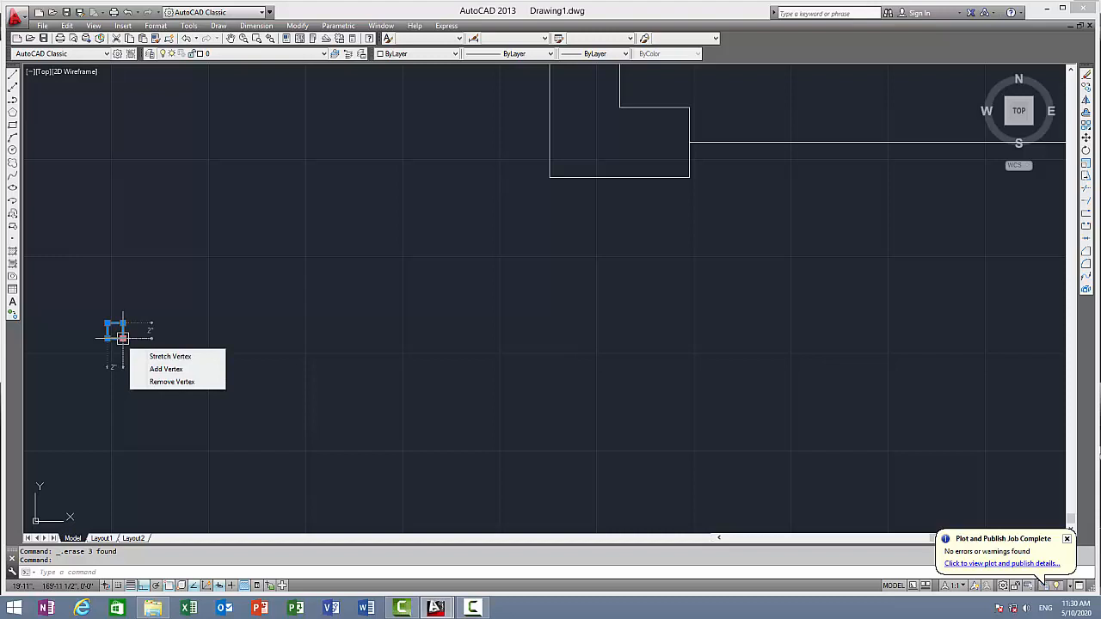
pyautogui.scroll(4, 116, 334)
pyautogui.click(103, 329)
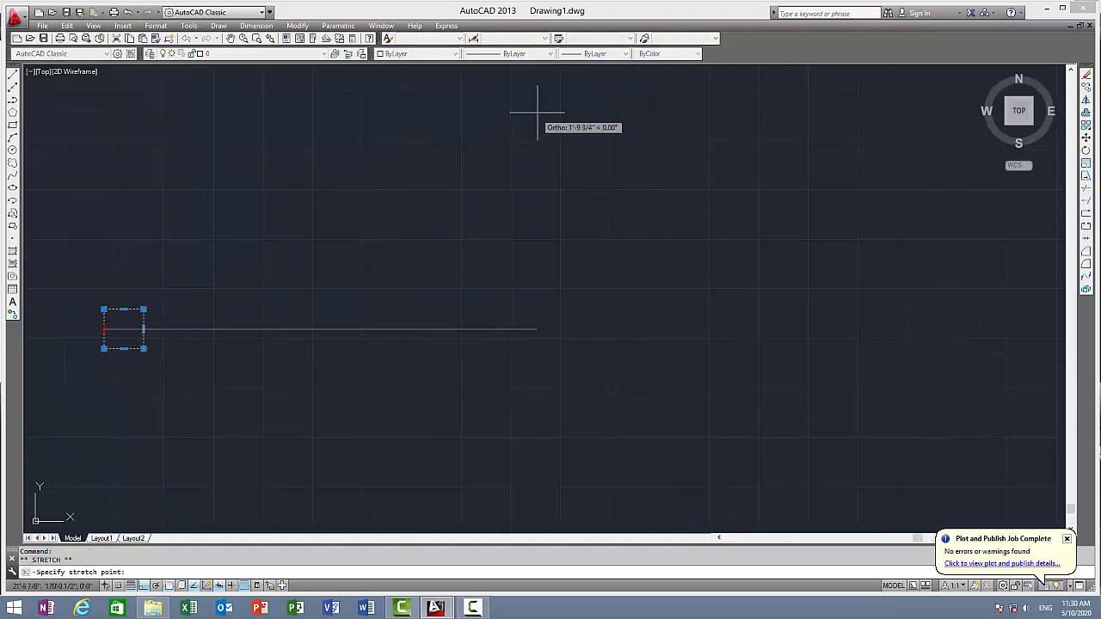
pyautogui.scroll(-3, 534, 250)
pyautogui.press('F8')
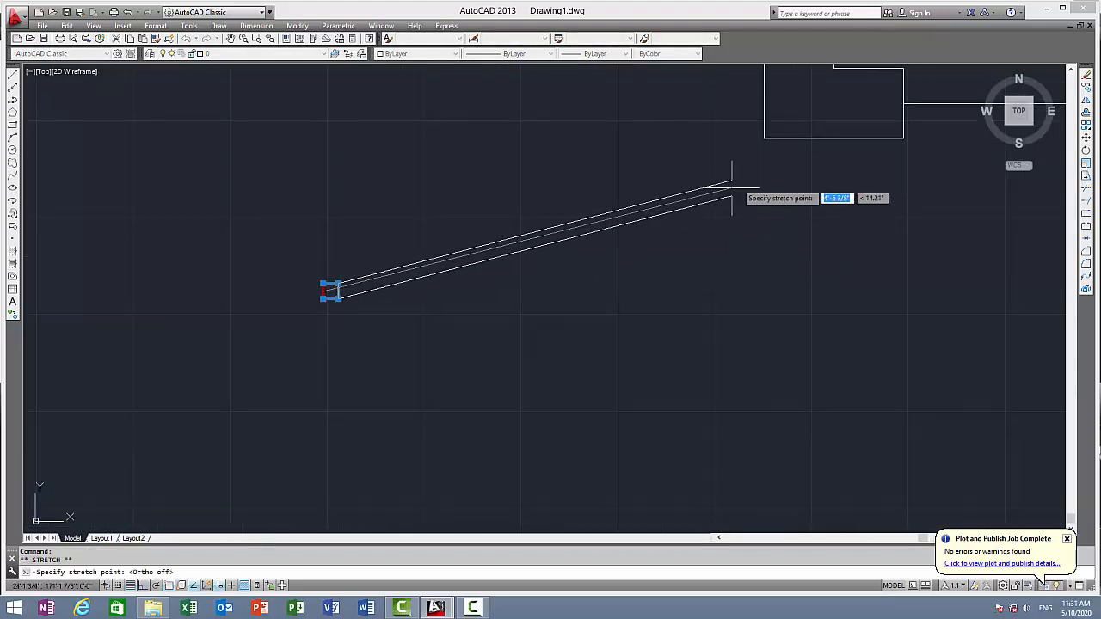
pyautogui.moveTo(646, 243); pyautogui.dragTo(590, 295, button='middle')
pyautogui.scroll(5, 645, 262)
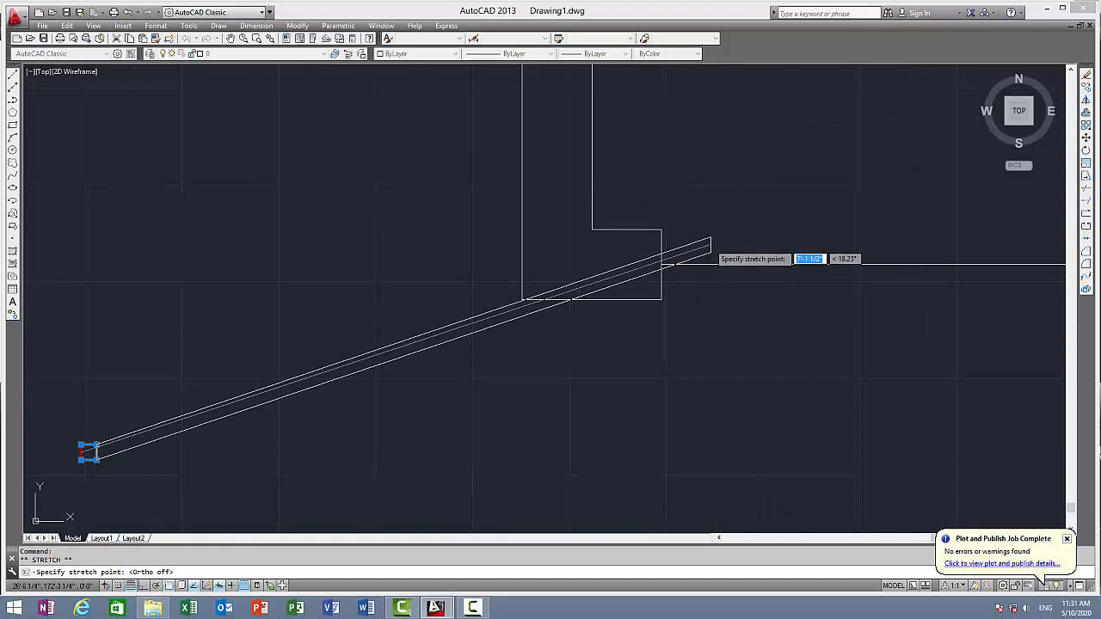
pyautogui.click(530, 318)
pyautogui.press('Escape')
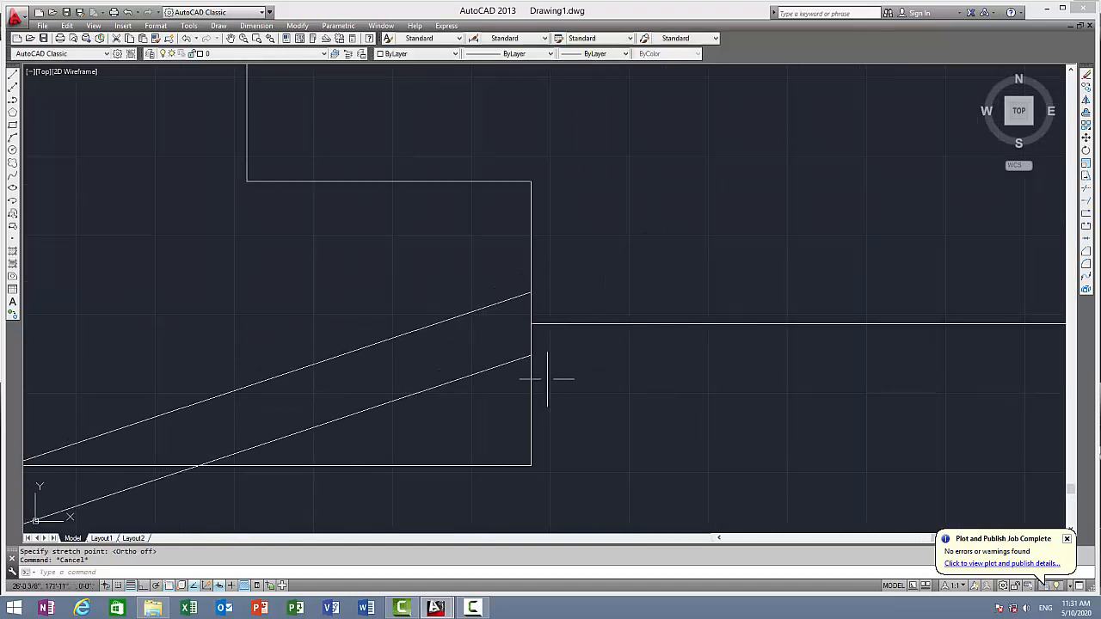
pyautogui.scroll(-3, 547, 378)
pyautogui.hotkey('ctrl', 'z')
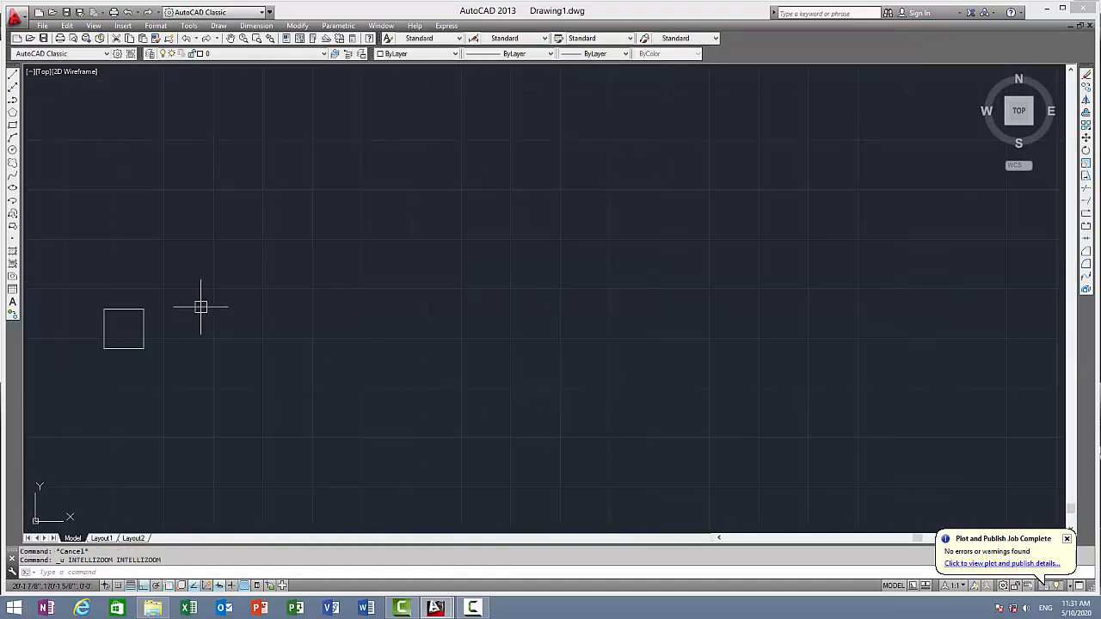
# Step: Move the 2-inch square by its left edge's midpoint to the opening line's left end at the jamb
pyautogui.click(175, 273)
pyautogui.click(91, 361)
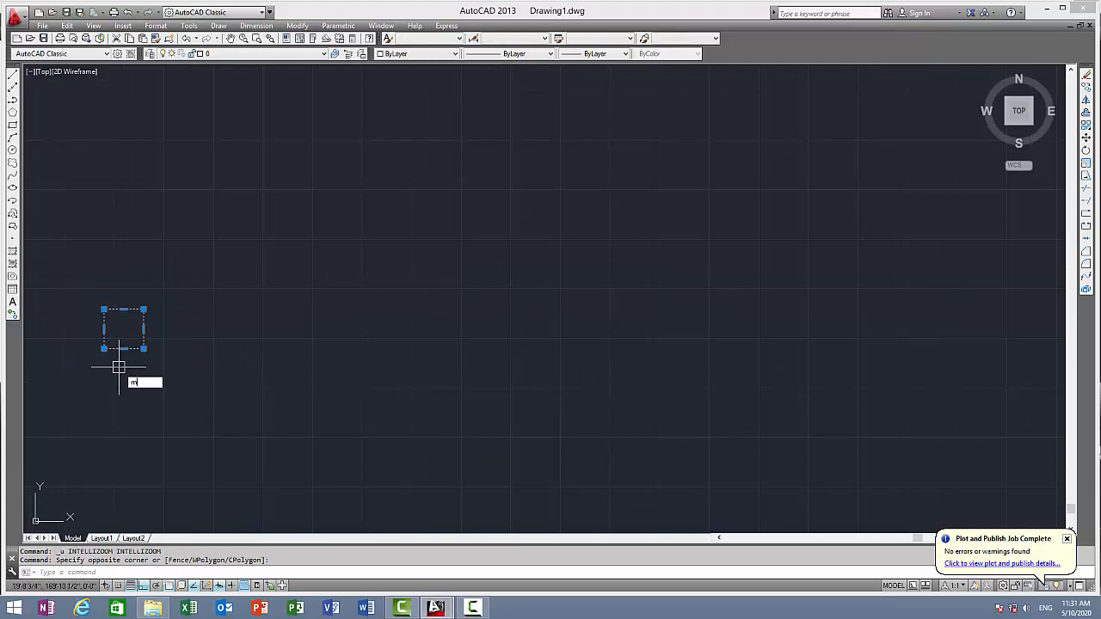
pyautogui.press('Return')
pyautogui.click(105, 328)
pyautogui.scroll(-4, 778, 155)
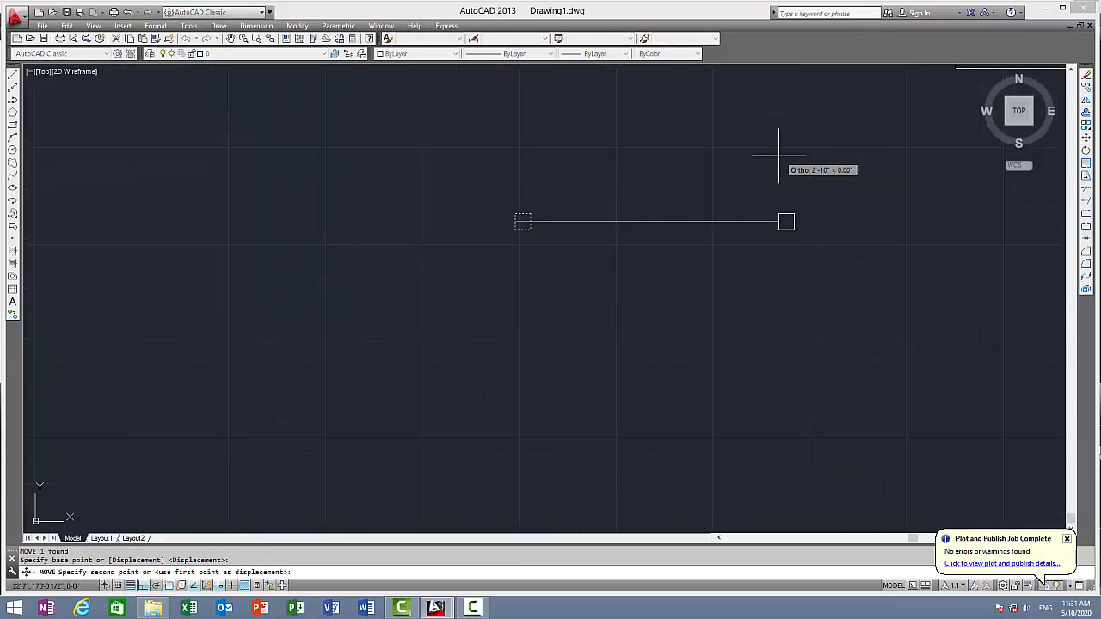
pyautogui.moveTo(778, 156); pyautogui.dragTo(449, 359, button='middle')
pyautogui.press('F8')
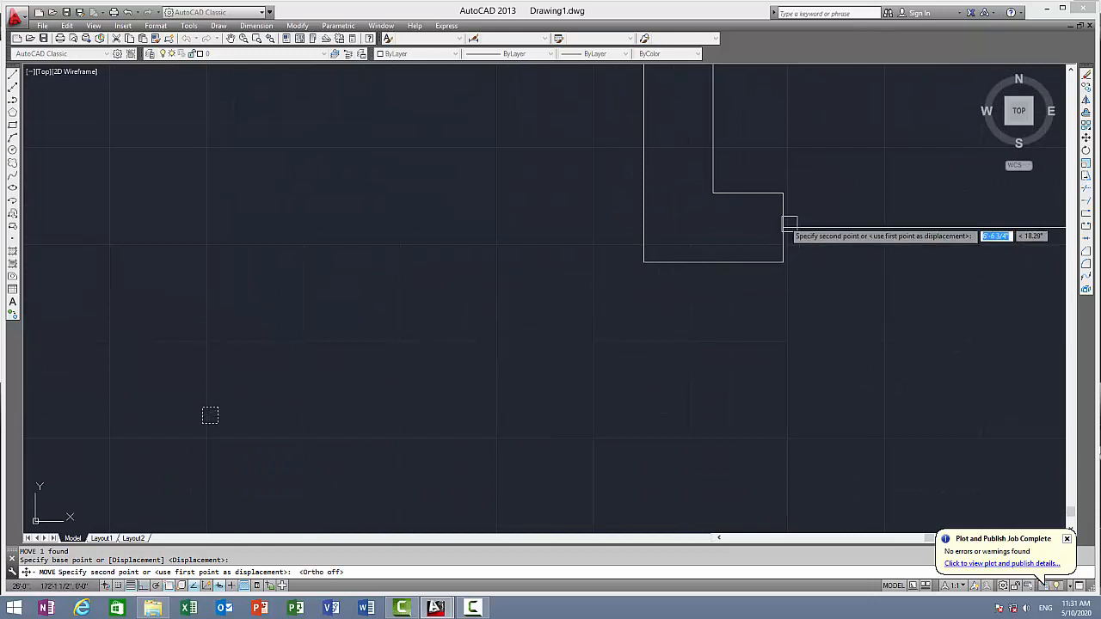
pyautogui.scroll(2, 781, 226)
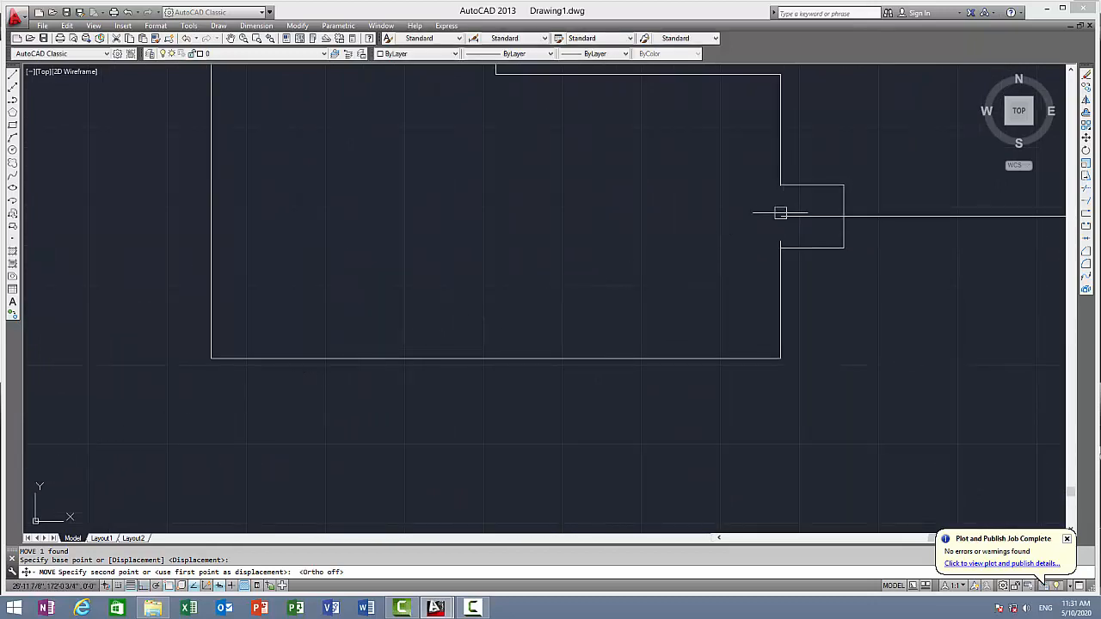
pyautogui.click(780, 212)
# Step: Copy the 2-inch square from its right edge's midpoint to the opening line's right end at the opposite jamb
pyautogui.scroll(-4, 926, 256)
pyautogui.moveTo(925, 256); pyautogui.dragTo(324, 307, button='middle')
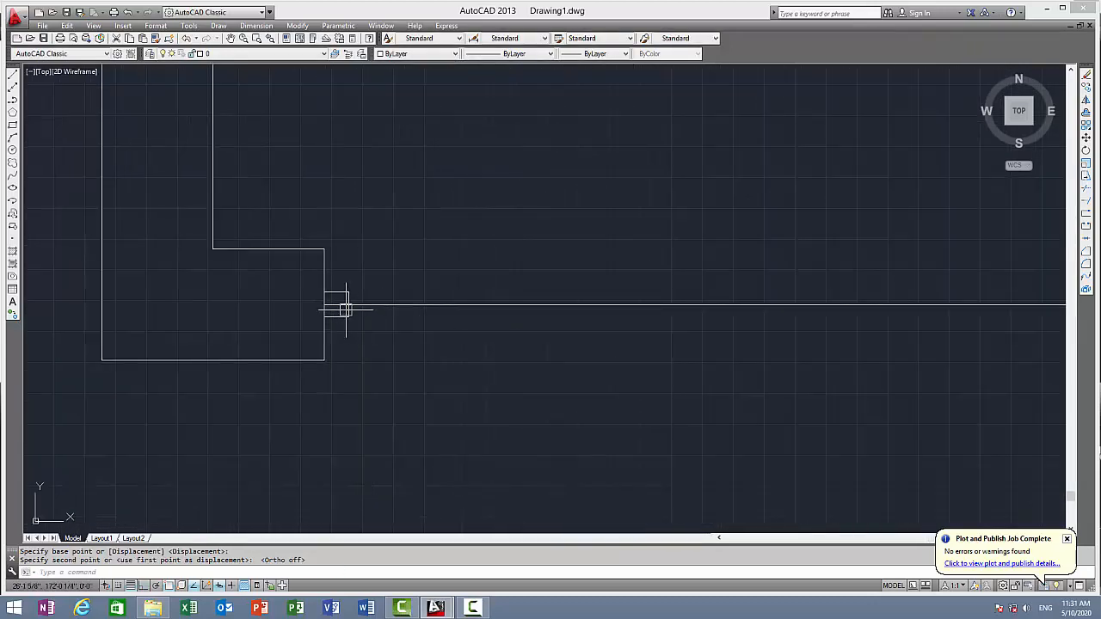
pyautogui.click(345, 310)
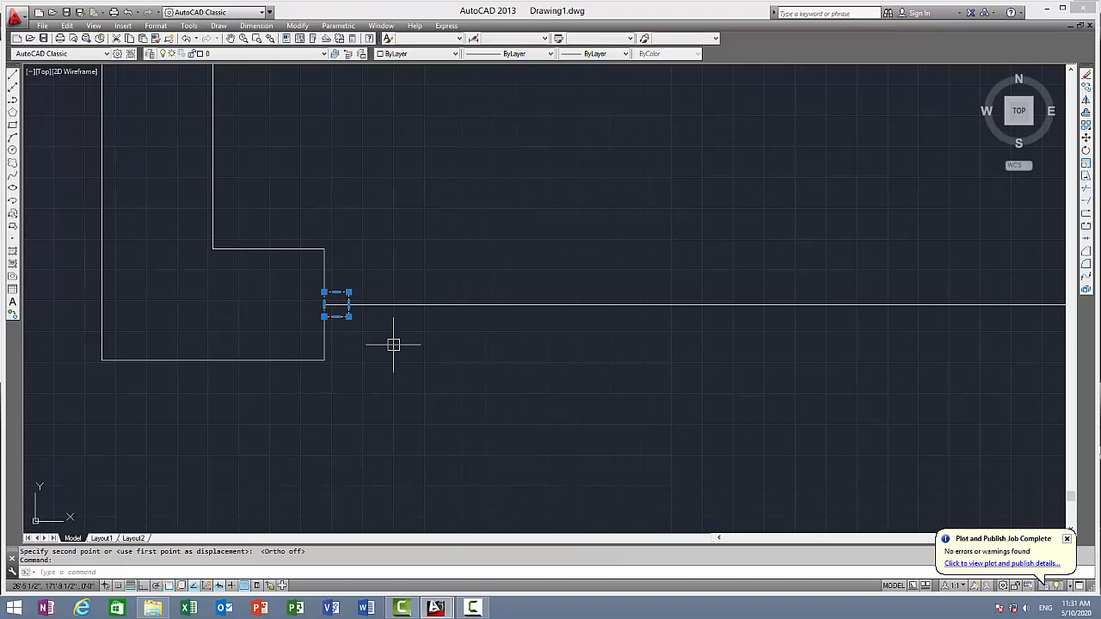
pyautogui.write('o')
pyautogui.press('Return')
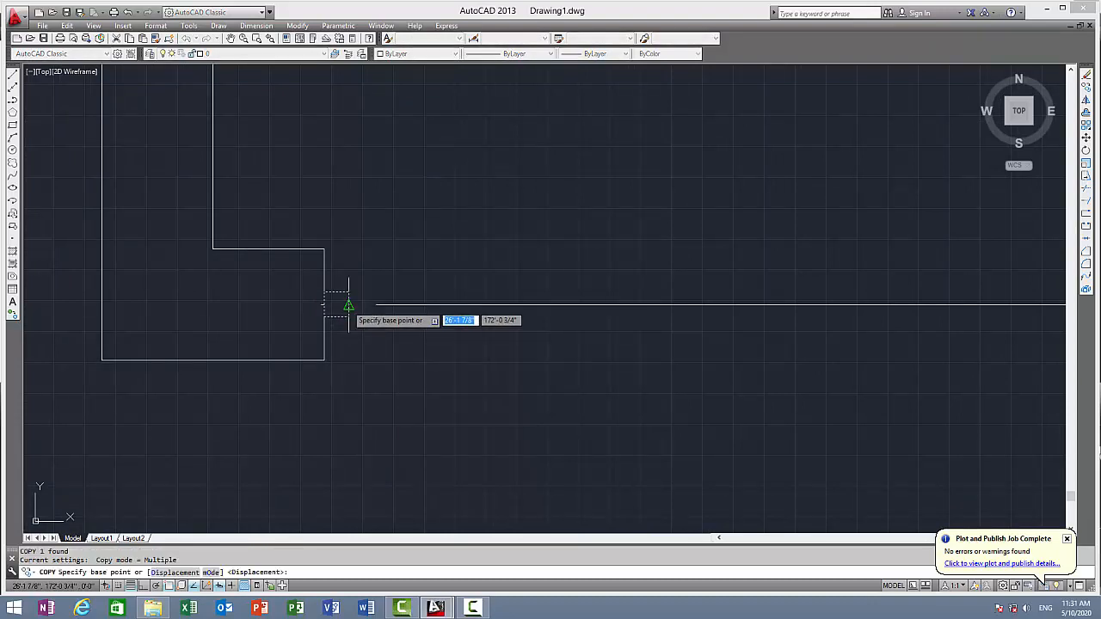
pyautogui.click(348, 304)
pyautogui.scroll(-2, 929, 295)
pyautogui.moveTo(929, 295); pyautogui.dragTo(580, 303, button='middle')
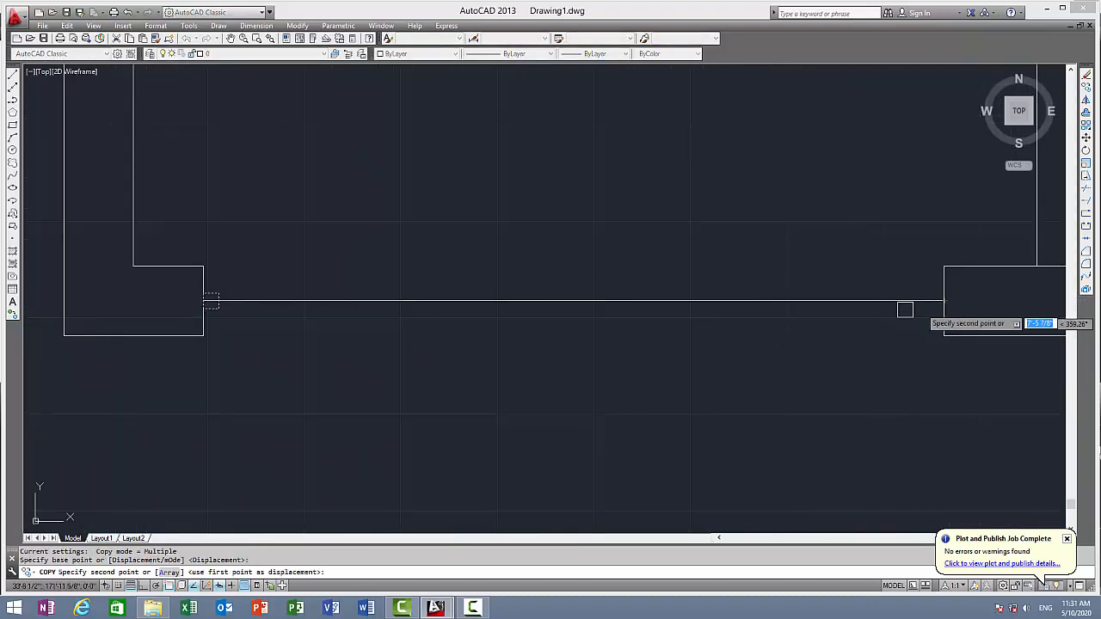
pyautogui.click(944, 301)
pyautogui.press('Escape')
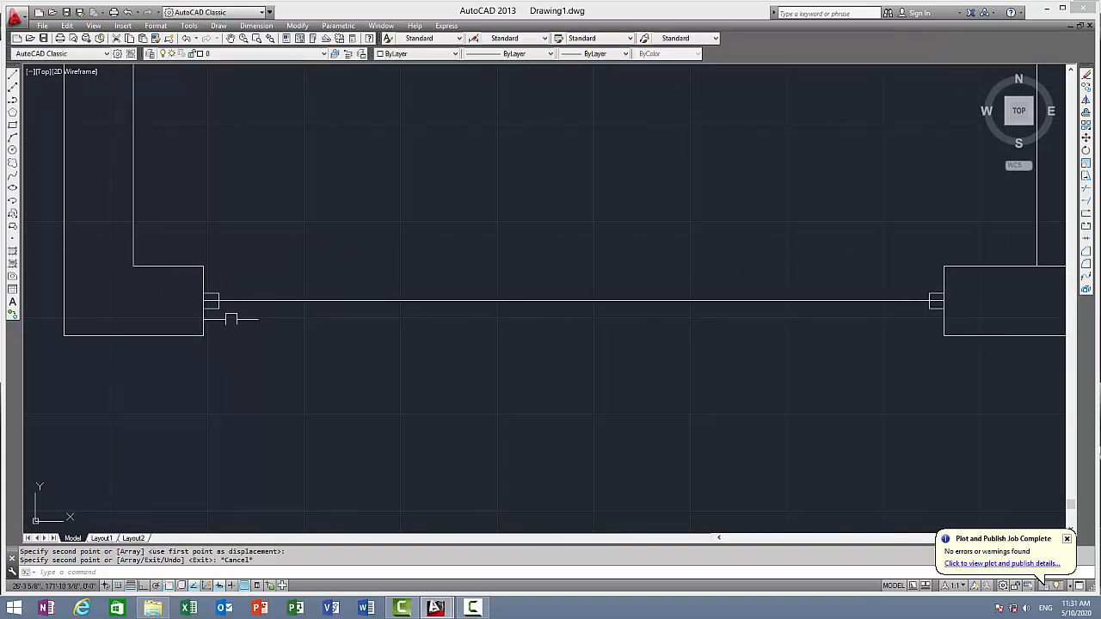
# Step: Erase the horizontal line across the gate opening
pyautogui.moveTo(361, 305)
pyautogui.mouseDown(button='middle')
pyautogui.moveTo(167, 161)
pyautogui.moveTo(386, 218)
pyautogui.mouseUp(button='middle')
pyautogui.scroll(-4, 192, 180)
pyautogui.scroll(2, 327, 199)
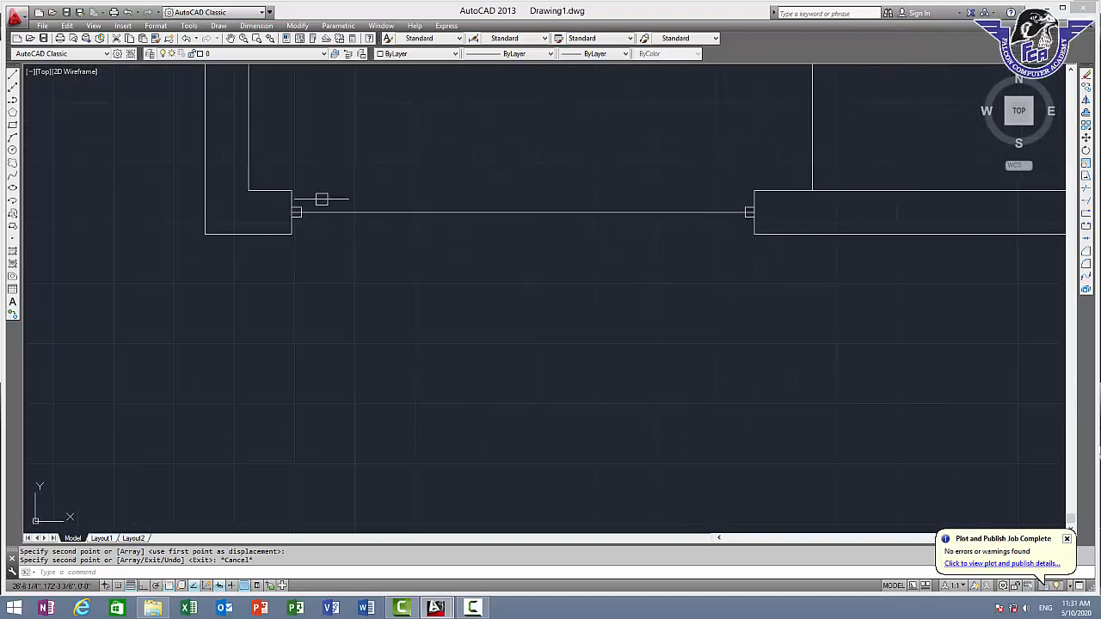
pyautogui.scroll(4, 308, 224)
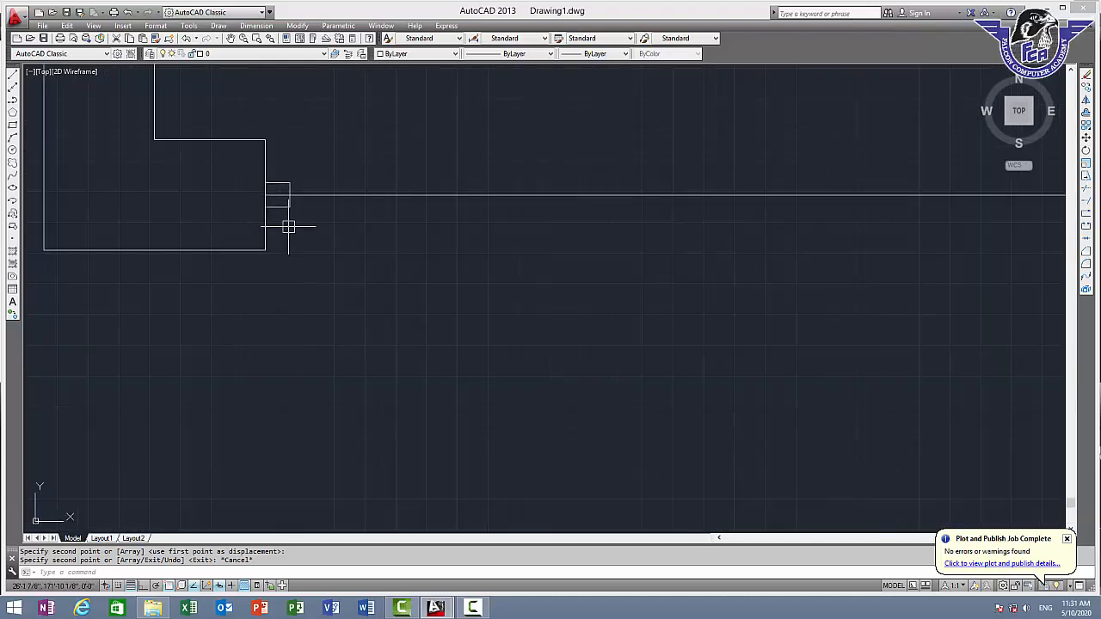
pyautogui.write('l')
pyautogui.press('Return')
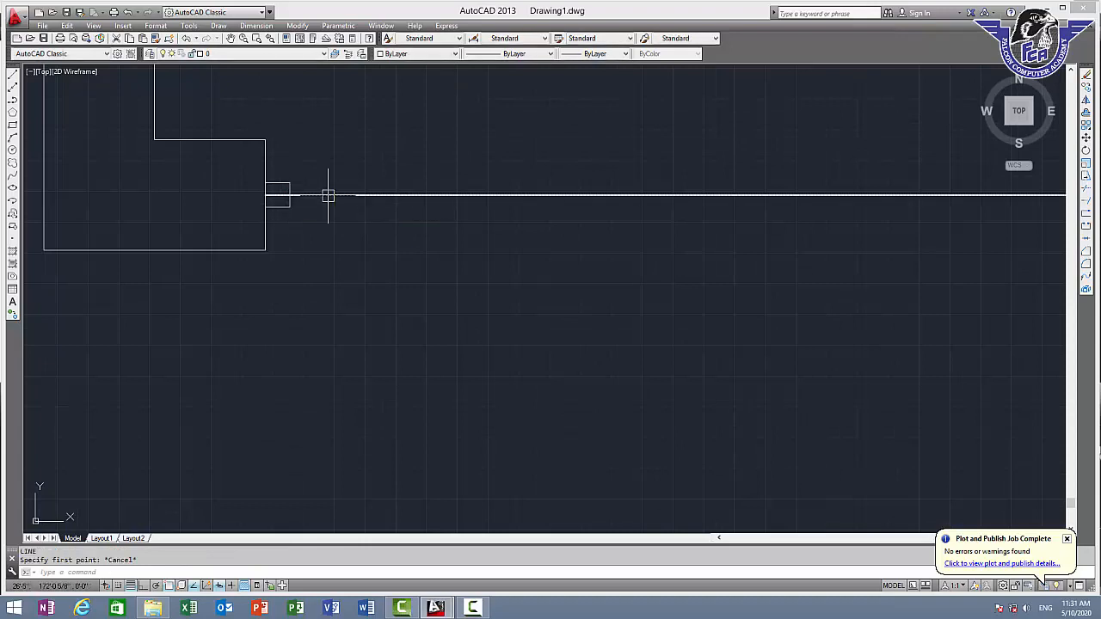
pyautogui.press('Escape')
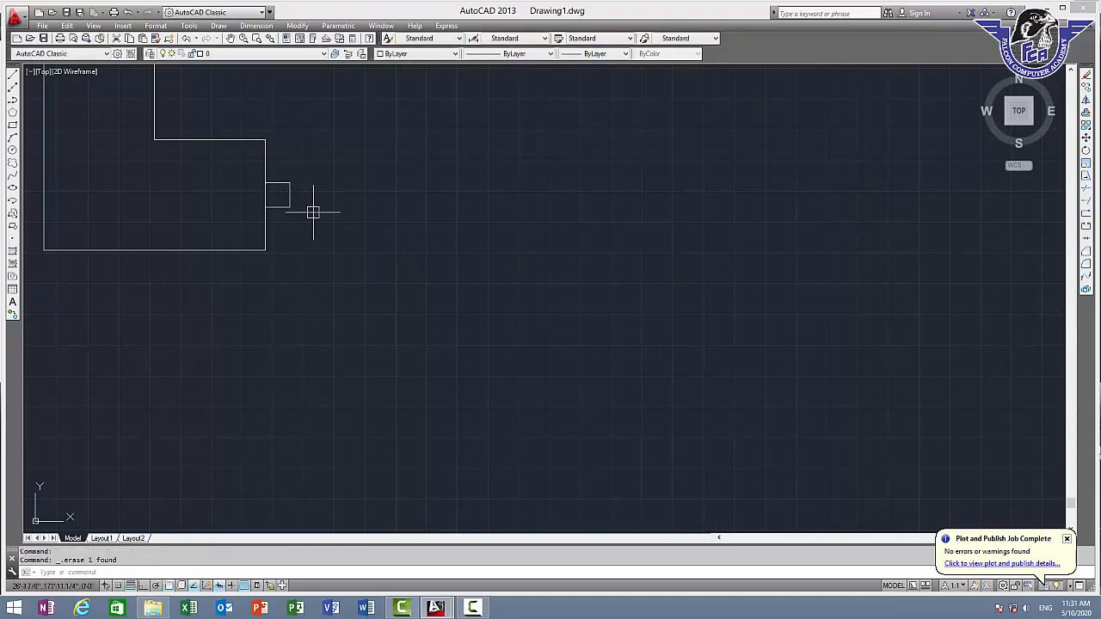
# Step: Draw a 4' vertical gate leaf line downward from the midpoint of the left square's right edge
pyautogui.press('Return')
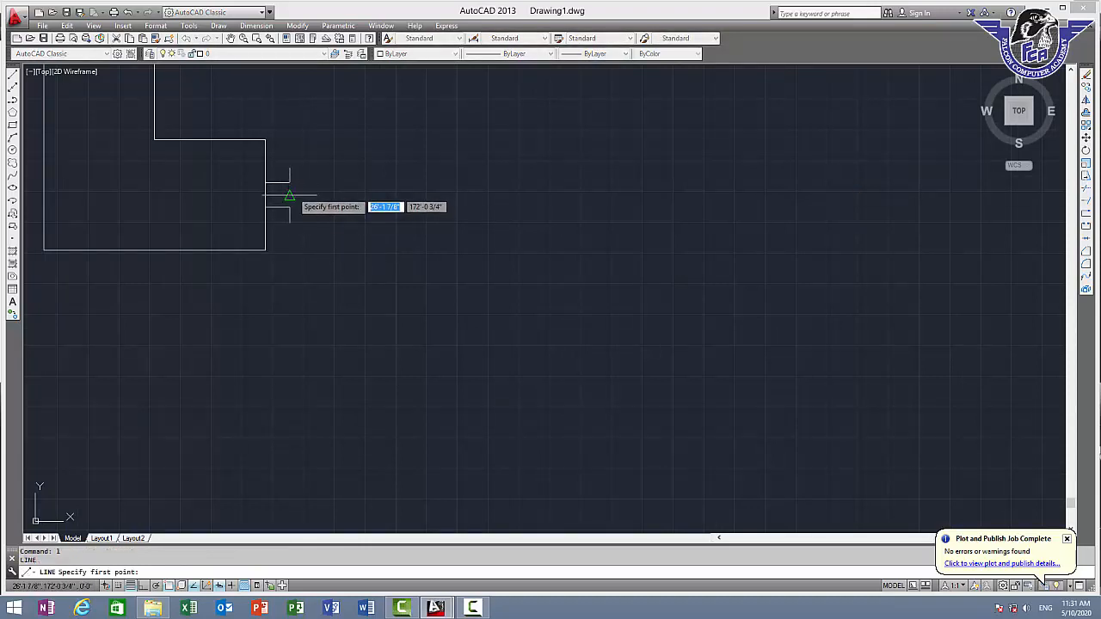
pyautogui.click(290, 195)
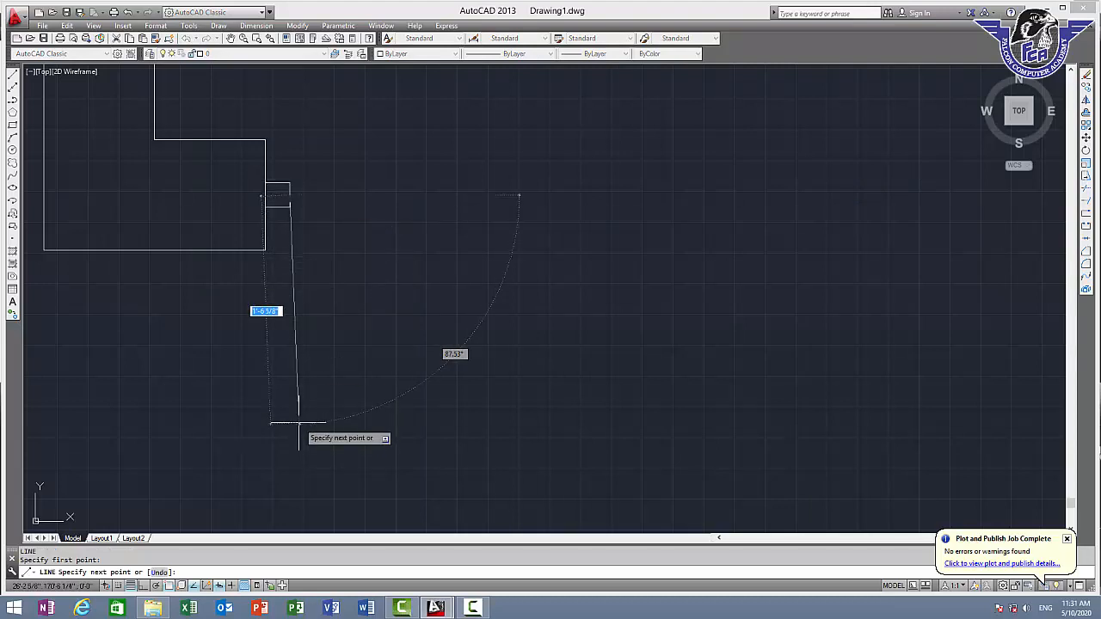
pyautogui.press('F8')
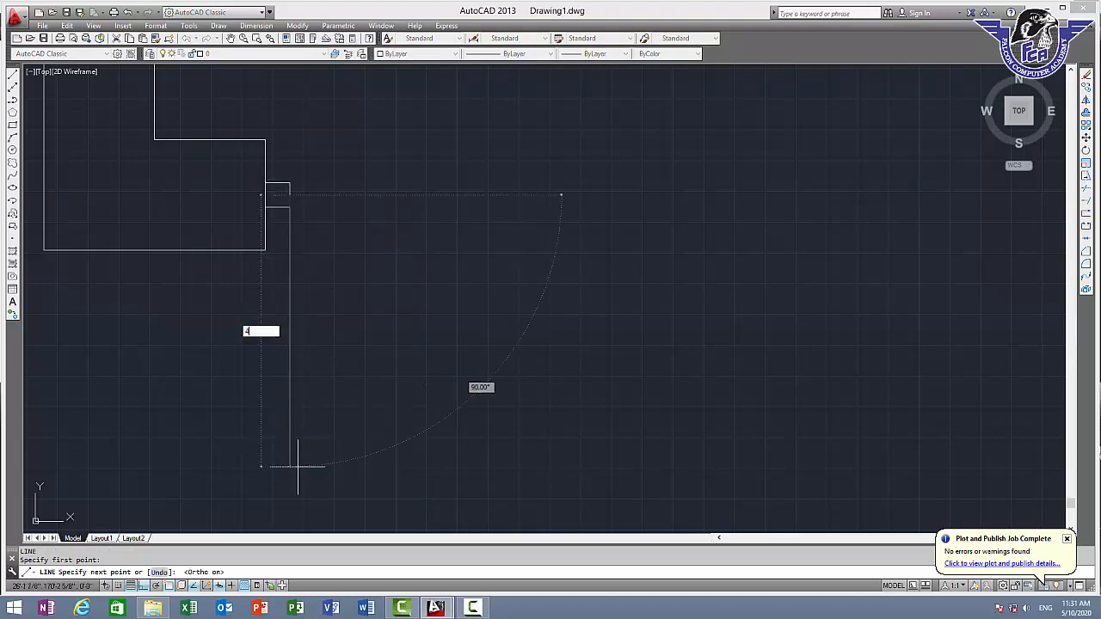
pyautogui.press('Return')
pyautogui.press('Return')
# Step: Draw a 4' vertical gate leaf line downward from the midpoint of the right square's left edge
pyautogui.scroll(-3, 623, 299)
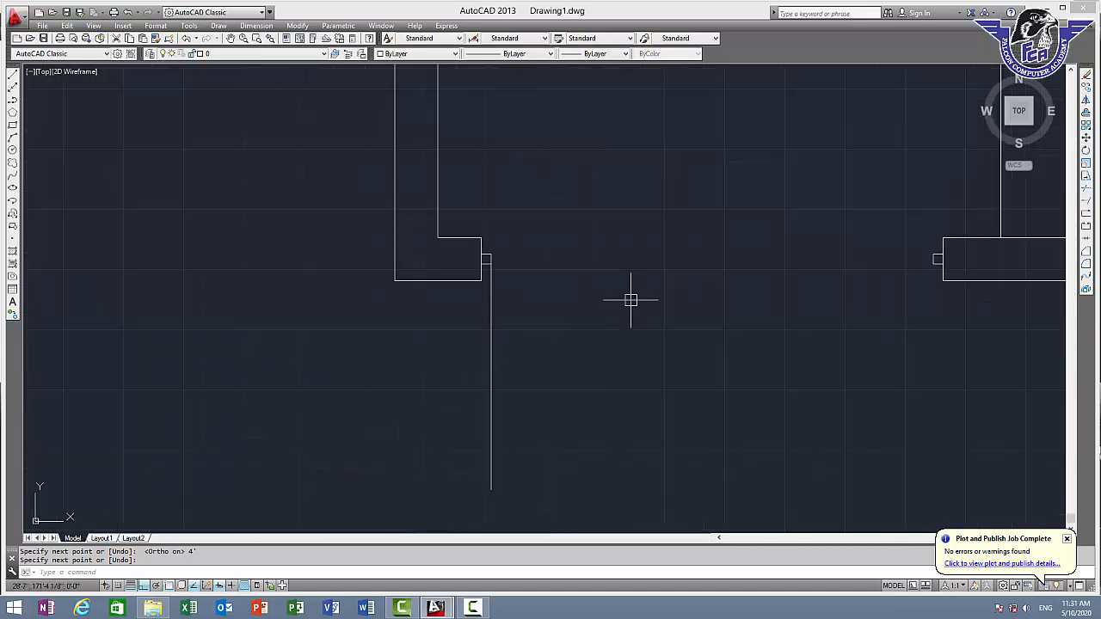
pyautogui.moveTo(652, 291); pyautogui.dragTo(362, 271, button='middle')
pyautogui.press('Return')
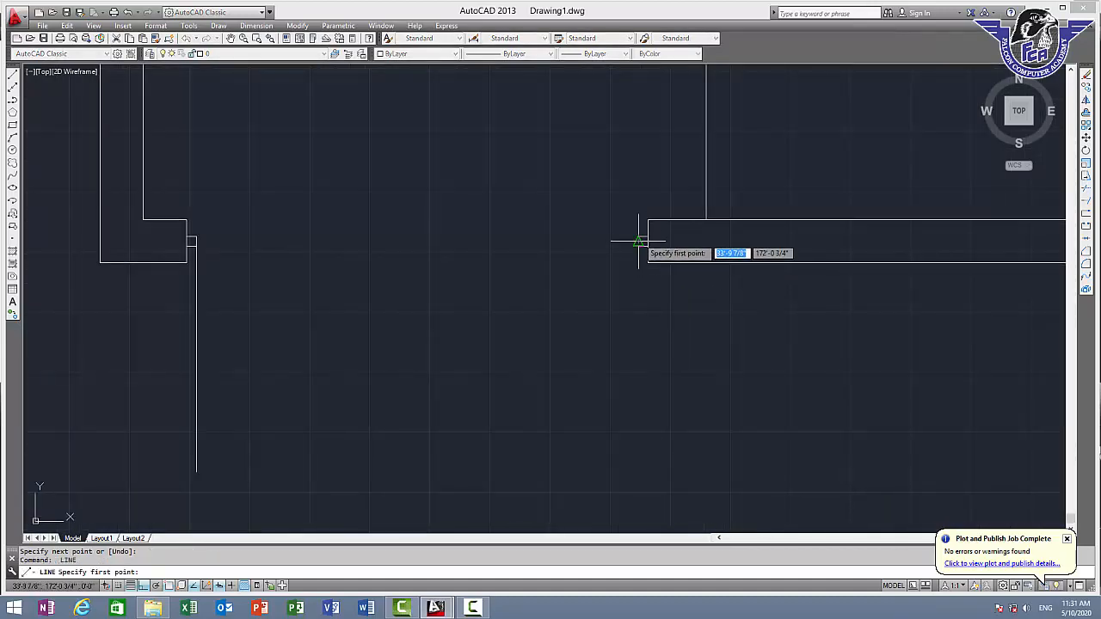
pyautogui.click(642, 241)
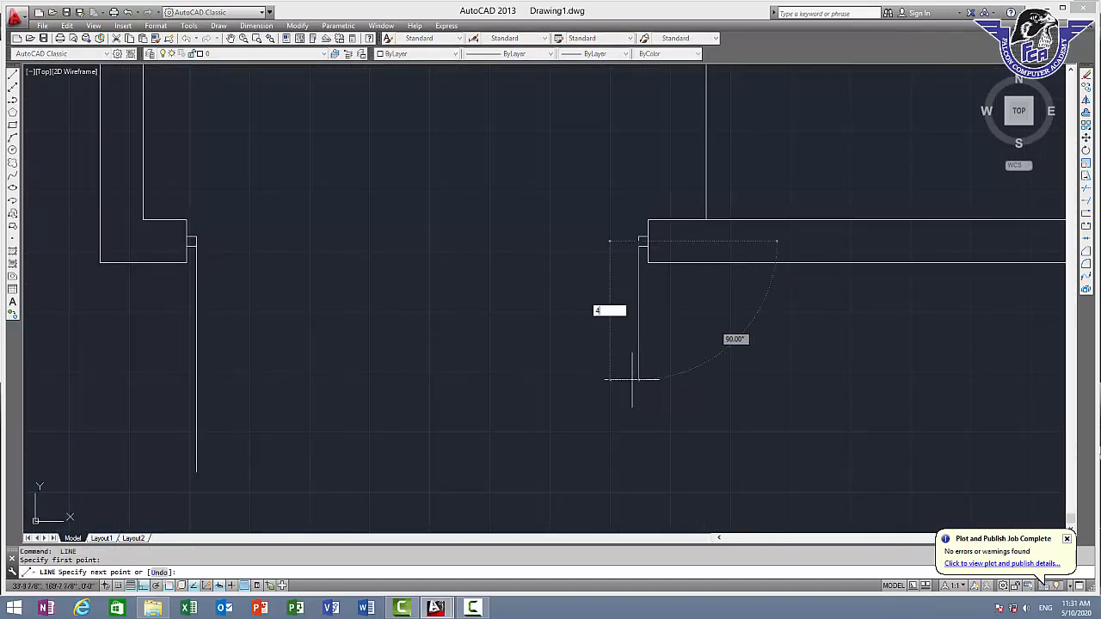
pyautogui.write("4'")
pyautogui.press('Return')
pyautogui.press('Return')
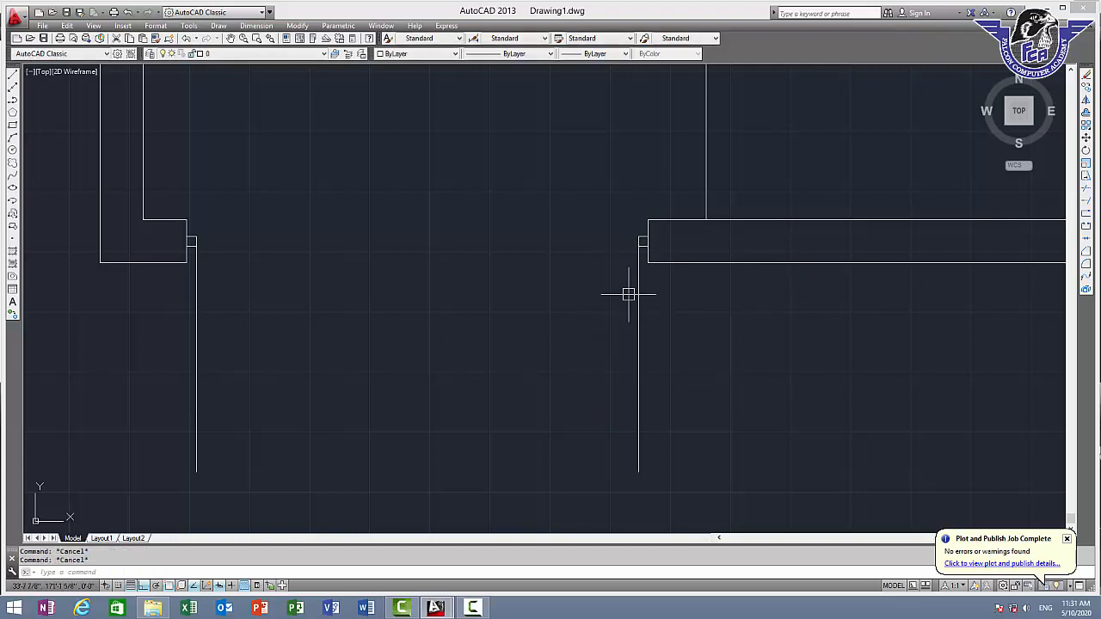
pyautogui.press('Return')
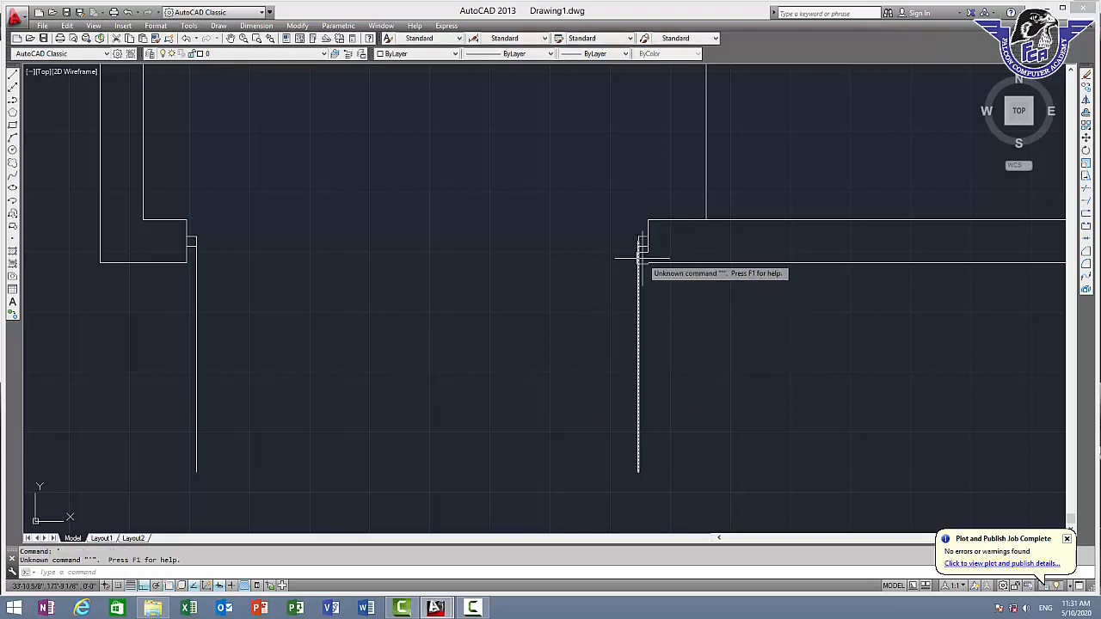
# Step: Draw a horizontal line across the opening between the inner edge midpoints of the two small squares
pyautogui.scroll(4, 639, 246)
pyautogui.scroll(2, 640, 250)
pyautogui.press('Return')
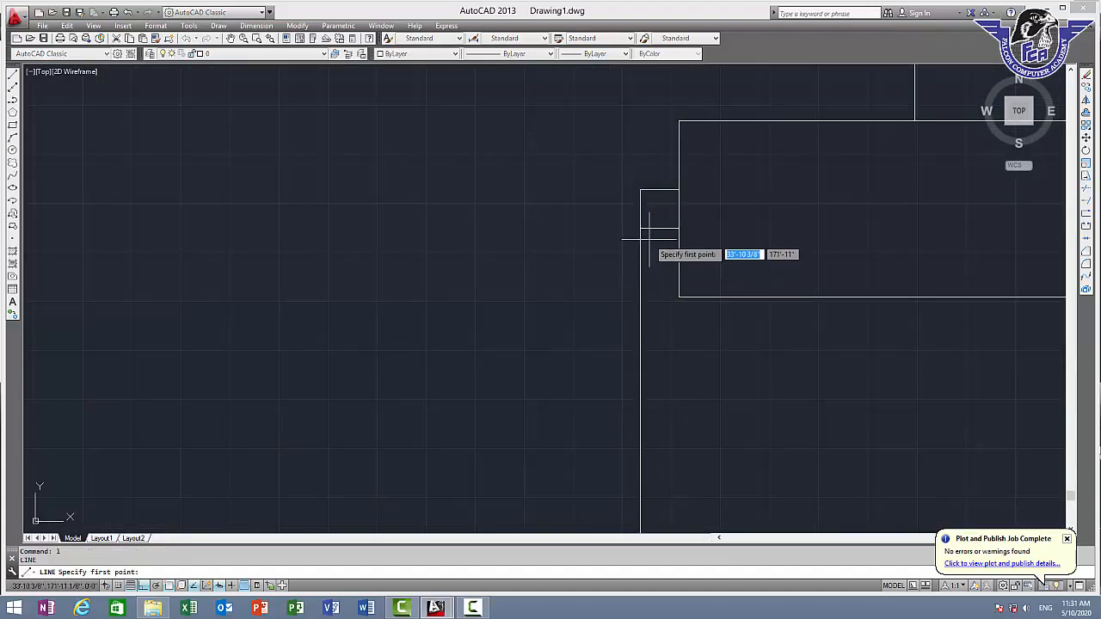
pyautogui.click(640, 209)
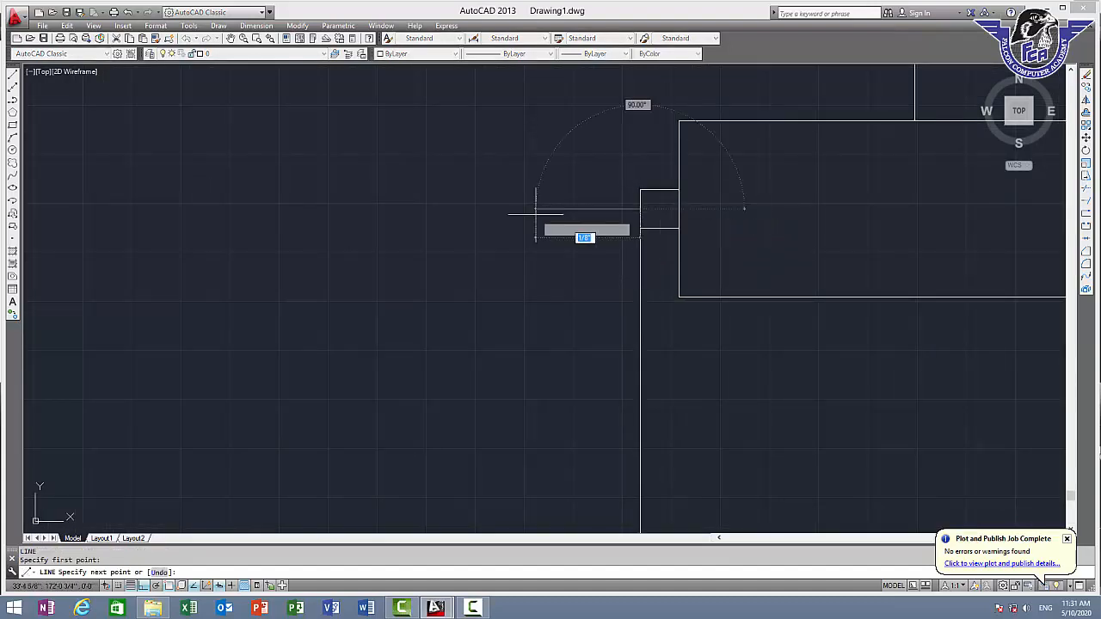
pyautogui.scroll(-3, 751, 215)
pyautogui.scroll(-3, 258, 256)
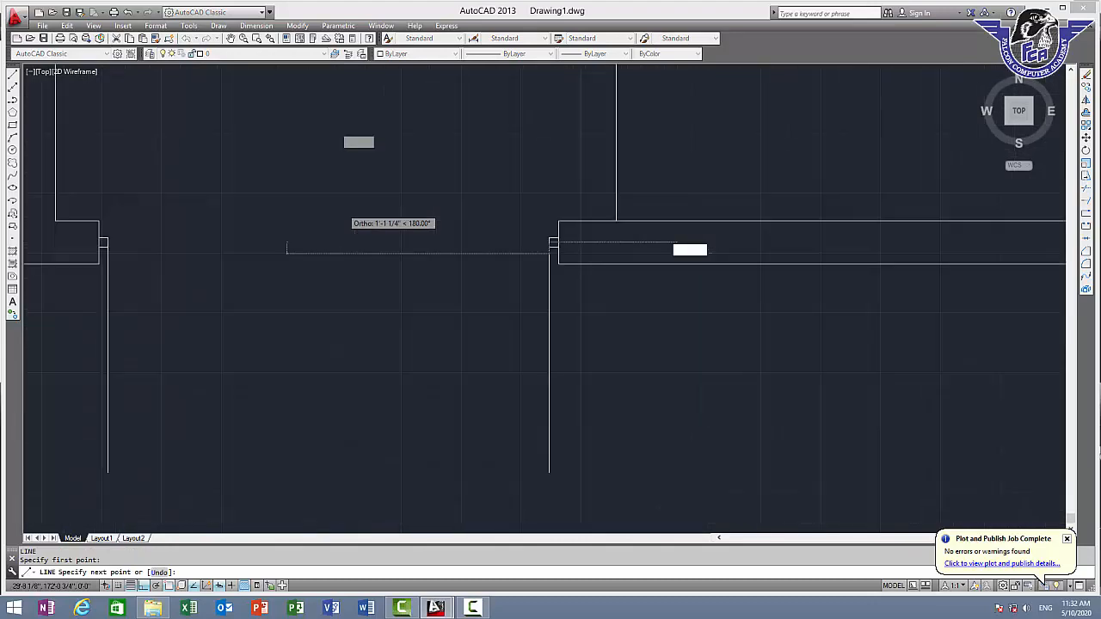
pyautogui.moveTo(353, 261); pyautogui.dragTo(427, 256, button='middle')
pyautogui.scroll(2, 180, 226)
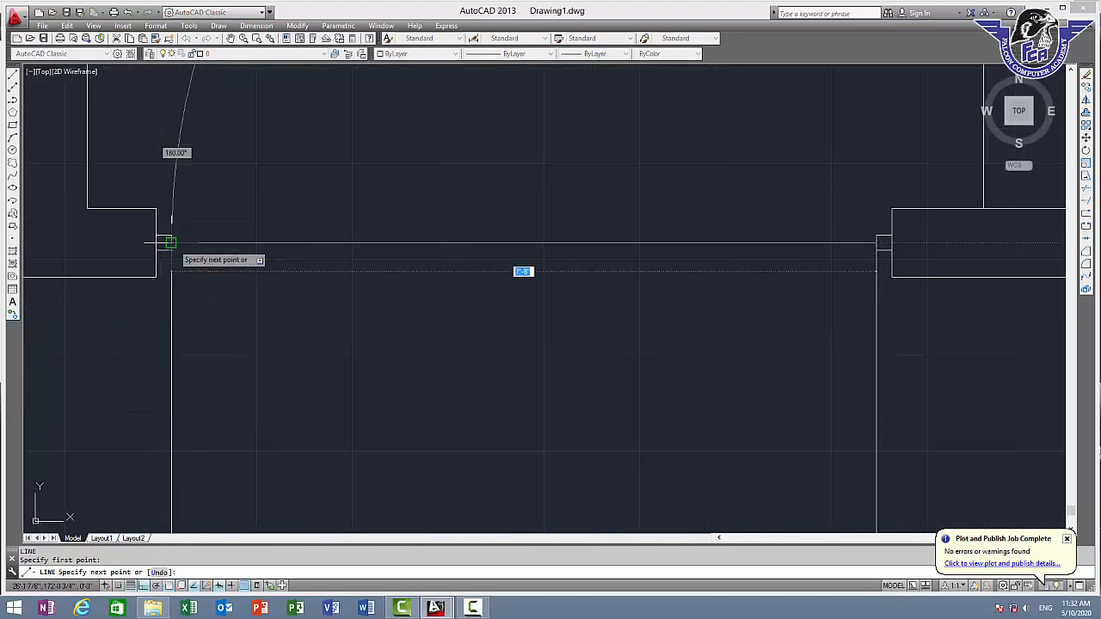
pyautogui.click(170, 242)
pyautogui.press('Escape')
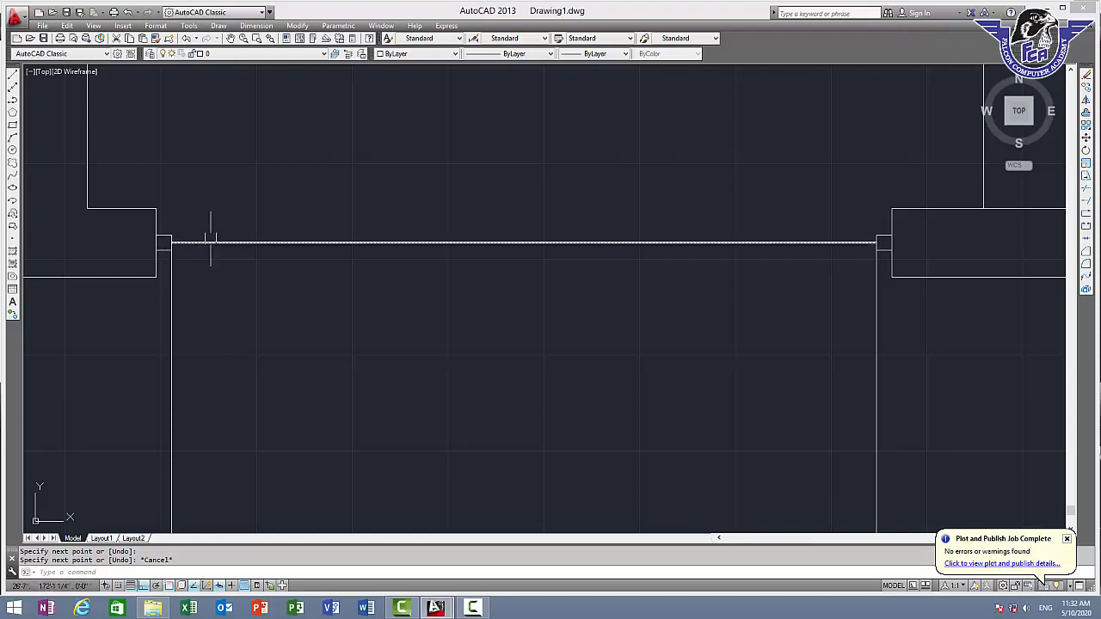
pyautogui.moveTo(371, 196); pyautogui.dragTo(553, 140, button='middle')
pyautogui.scroll(-2, 441, 189)
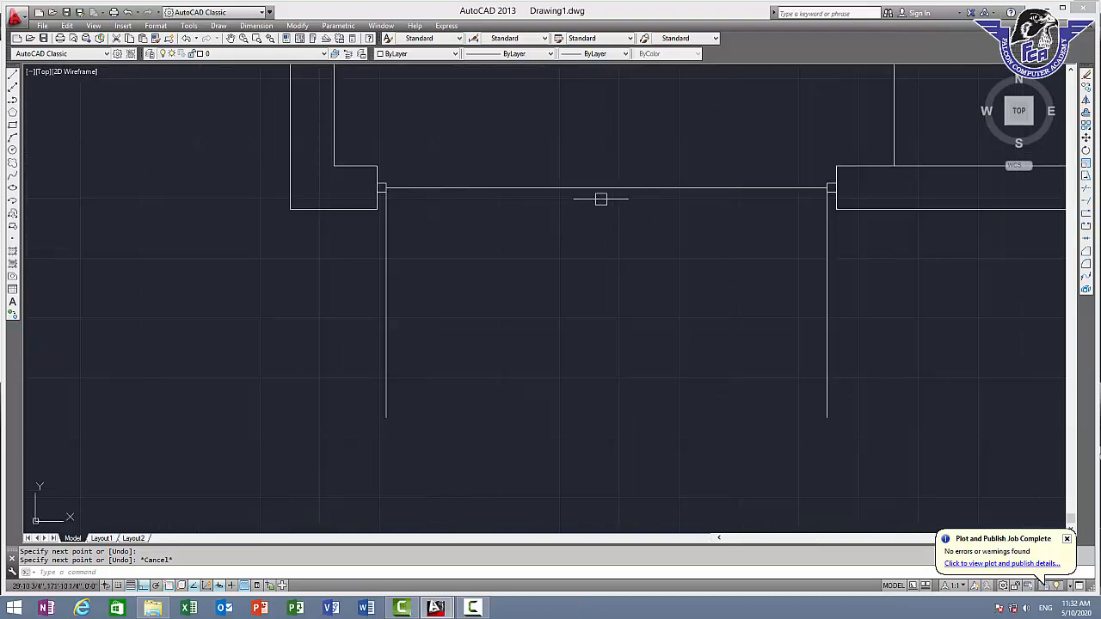
pyautogui.write('a')
pyautogui.press('Return')
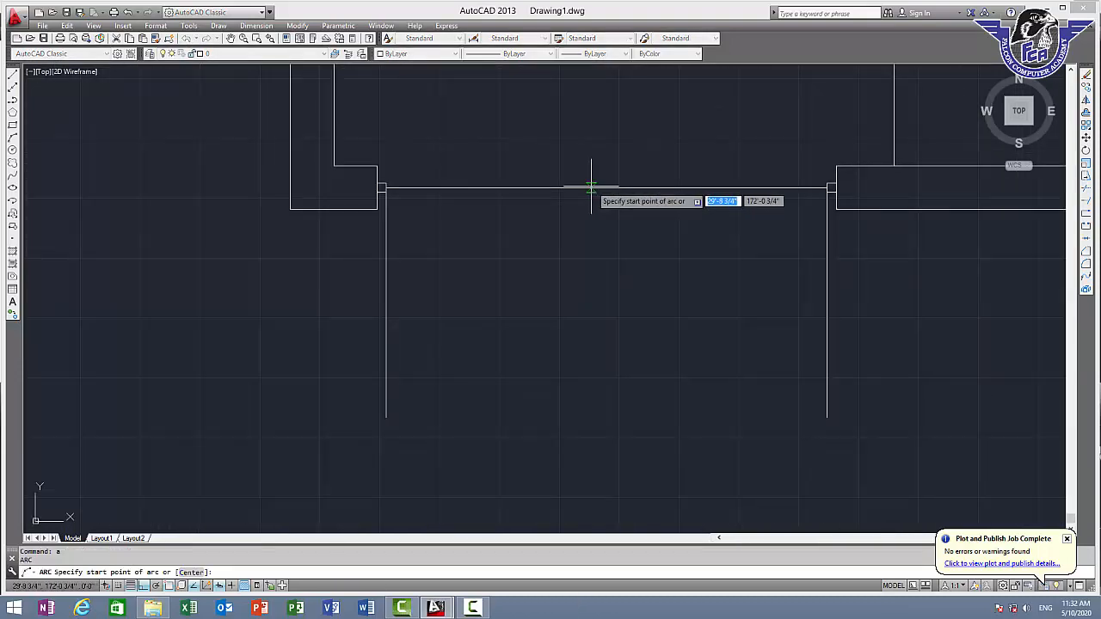
pyautogui.click(607, 187)
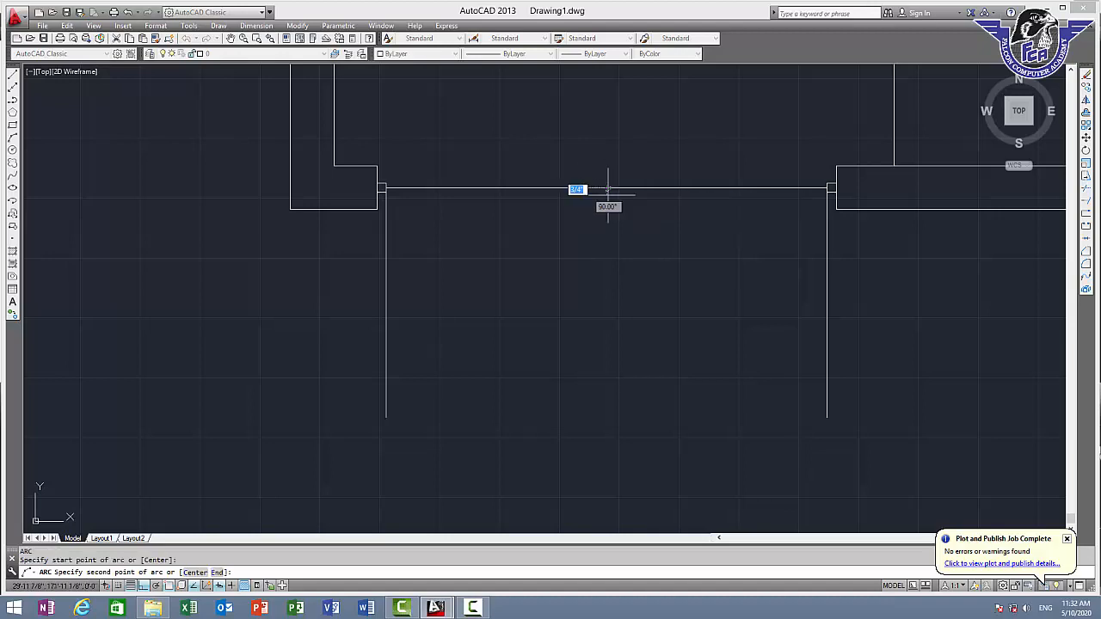
pyautogui.click(608, 227)
pyautogui.press('Escape')
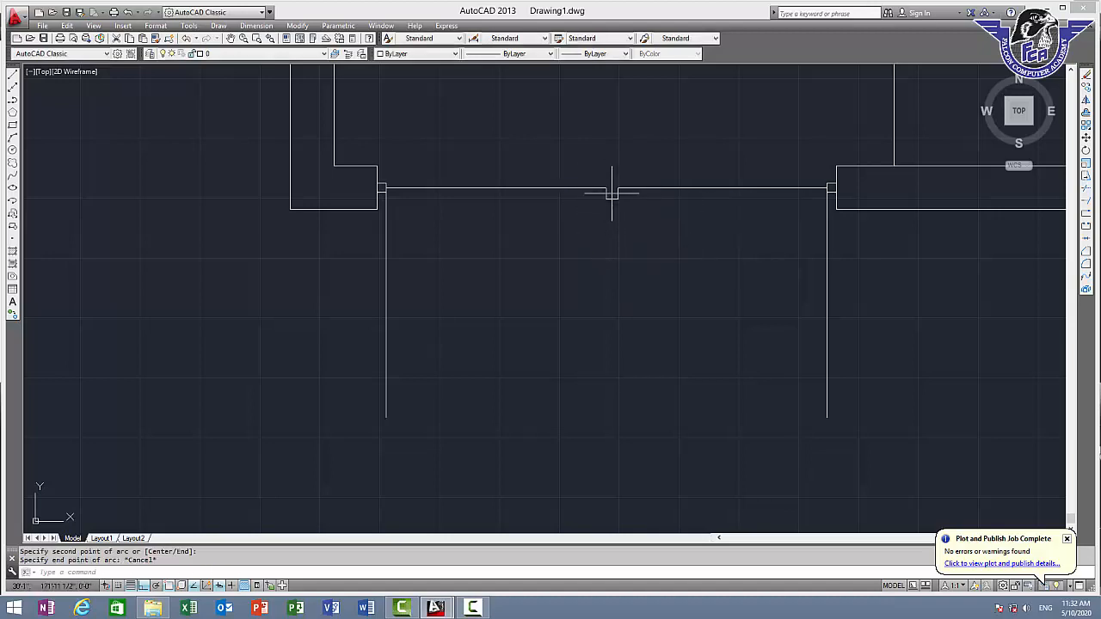
# Step: Draw a short vertical line downward from the midpoint of the horizontal line between the squares
pyautogui.press('Return')
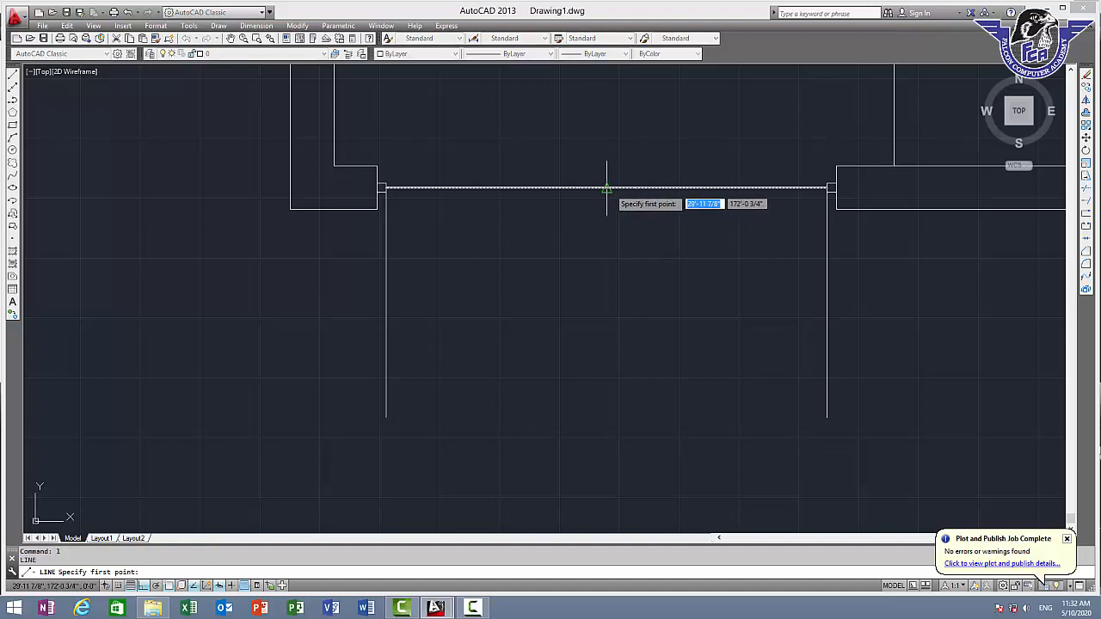
pyautogui.click(610, 187)
pyautogui.click(611, 229)
pyautogui.press('Escape')
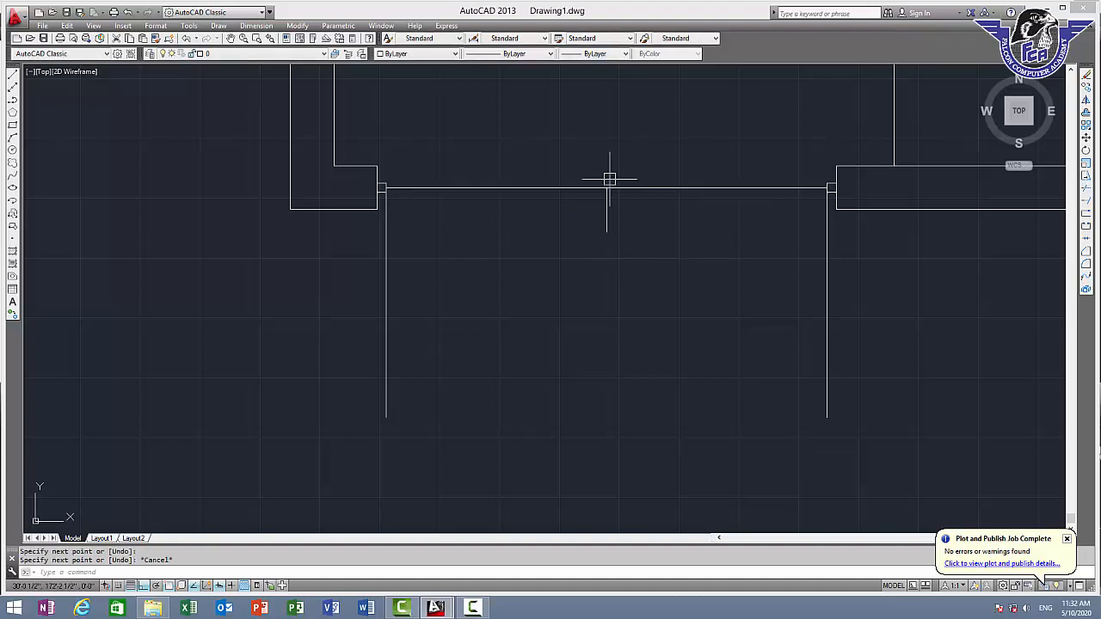
# Step: Erase the horizontal line between the squares, keeping the short vertical centre line
pyautogui.scroll(4, 607, 176)
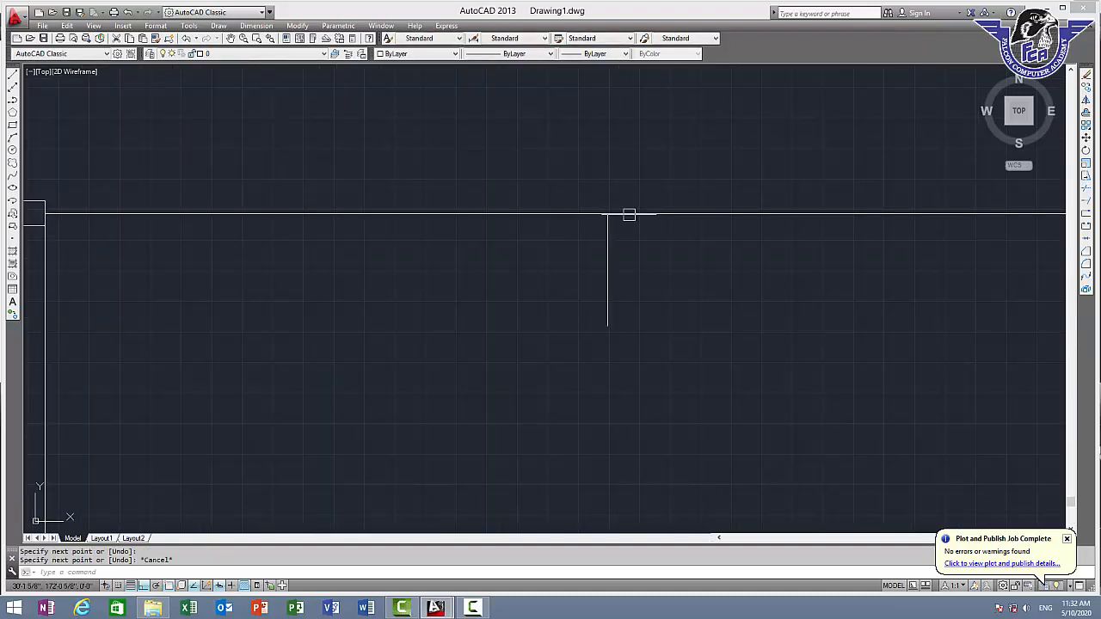
pyautogui.click(628, 214)
pyautogui.press('Delete')
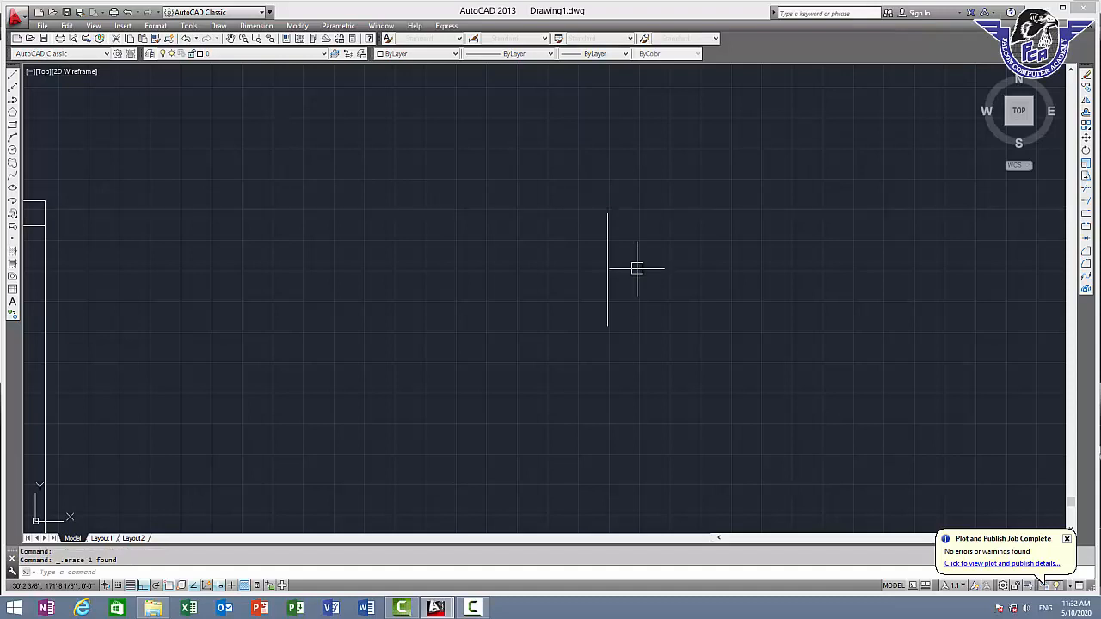
# Step: Copy the left jamb's small square from its right edge midpoint to the top end of the short vertical centre line
pyautogui.scroll(-2, 419, 253)
pyautogui.scroll(3, 186, 222)
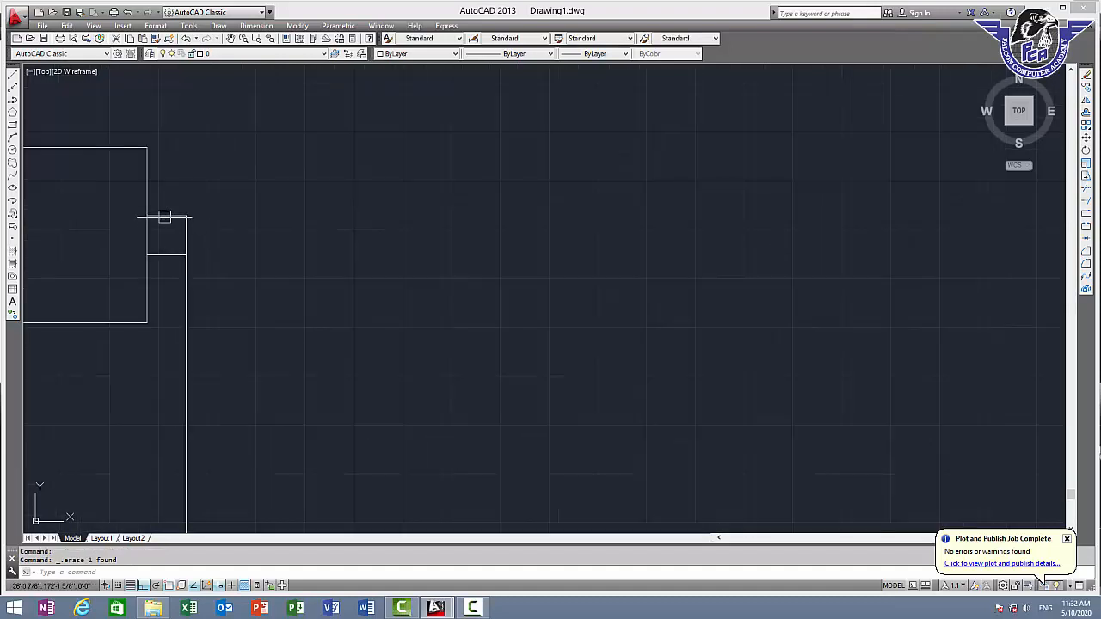
pyautogui.scroll(-3, 357, 252)
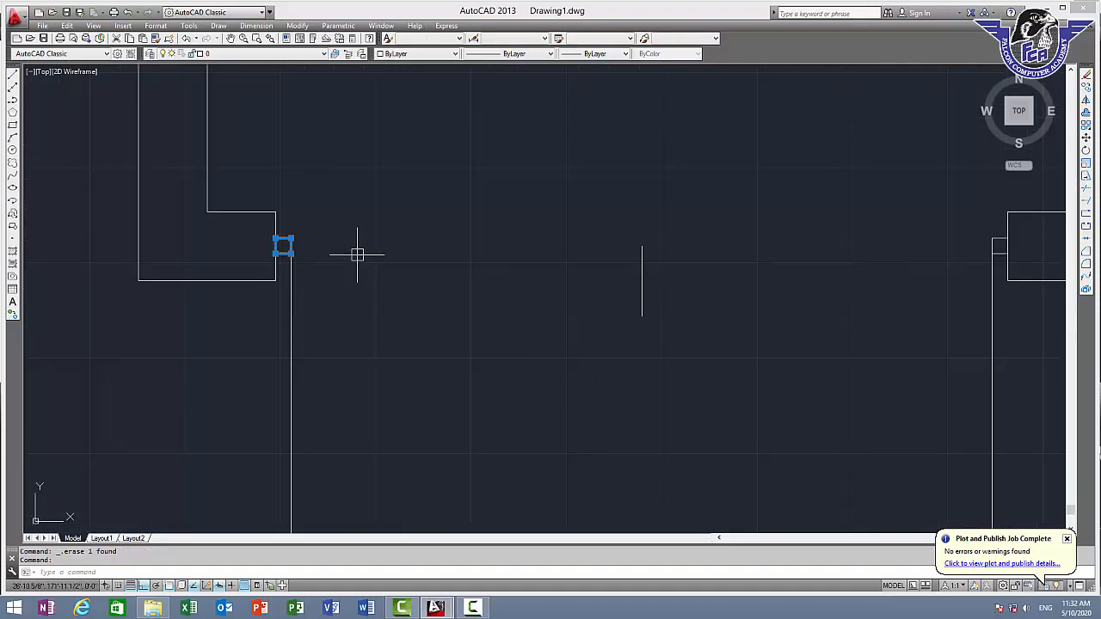
pyautogui.write('o')
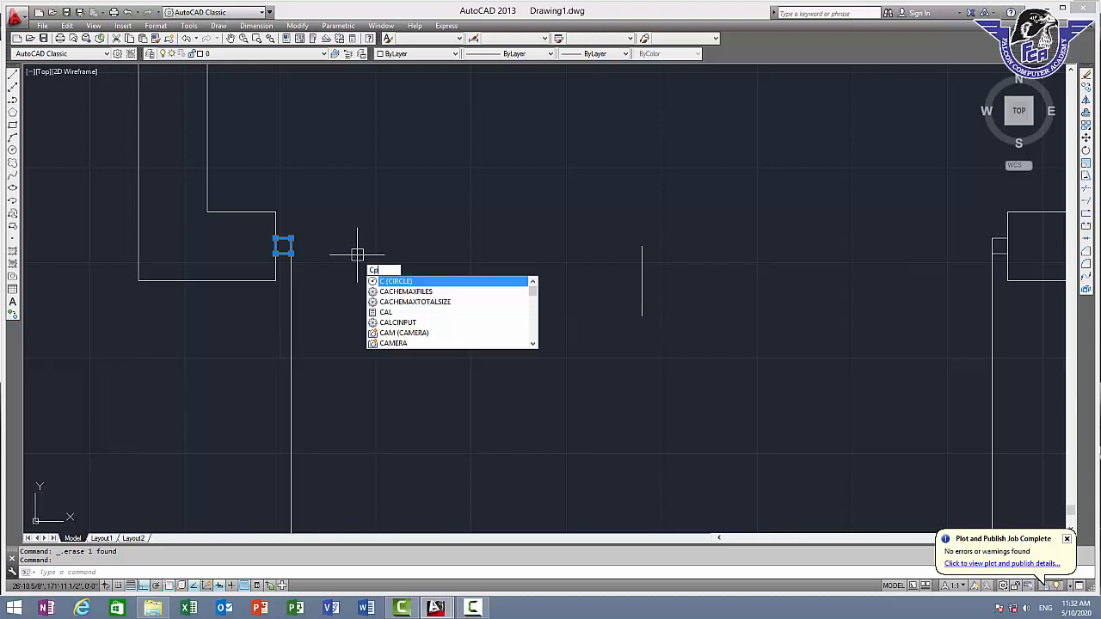
pyautogui.press('Return')
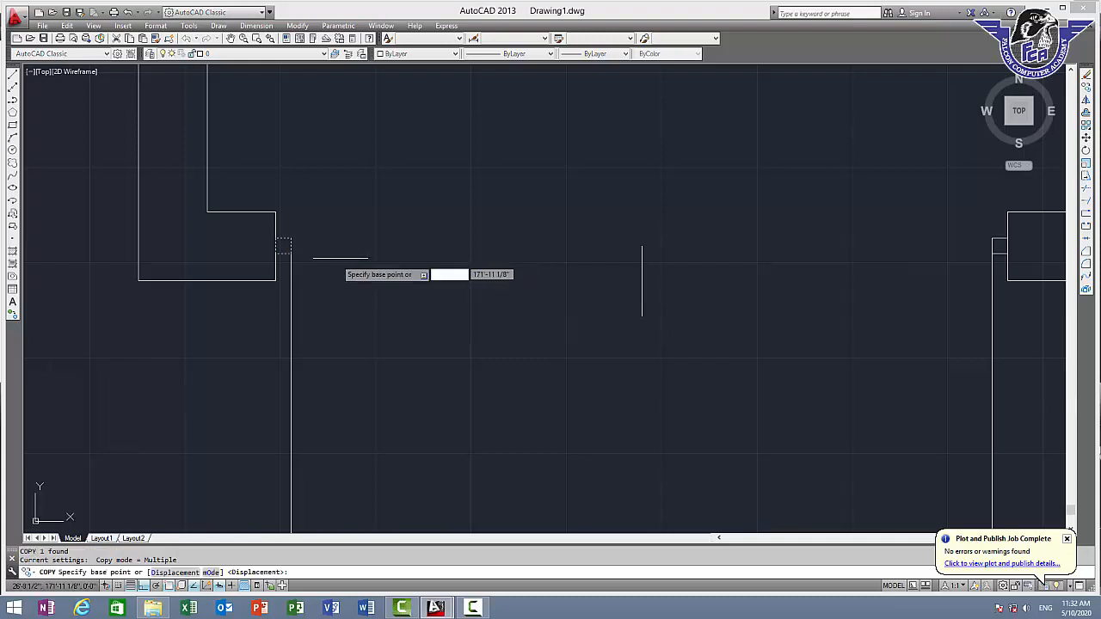
pyautogui.click(291, 247)
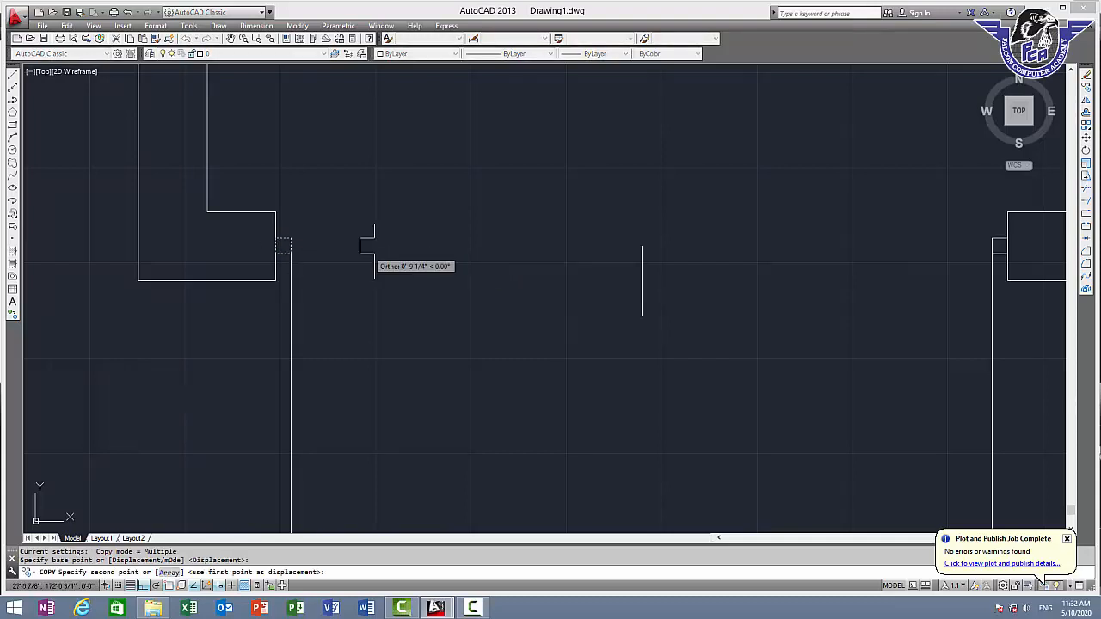
pyautogui.click(640, 247)
pyautogui.press('Escape')
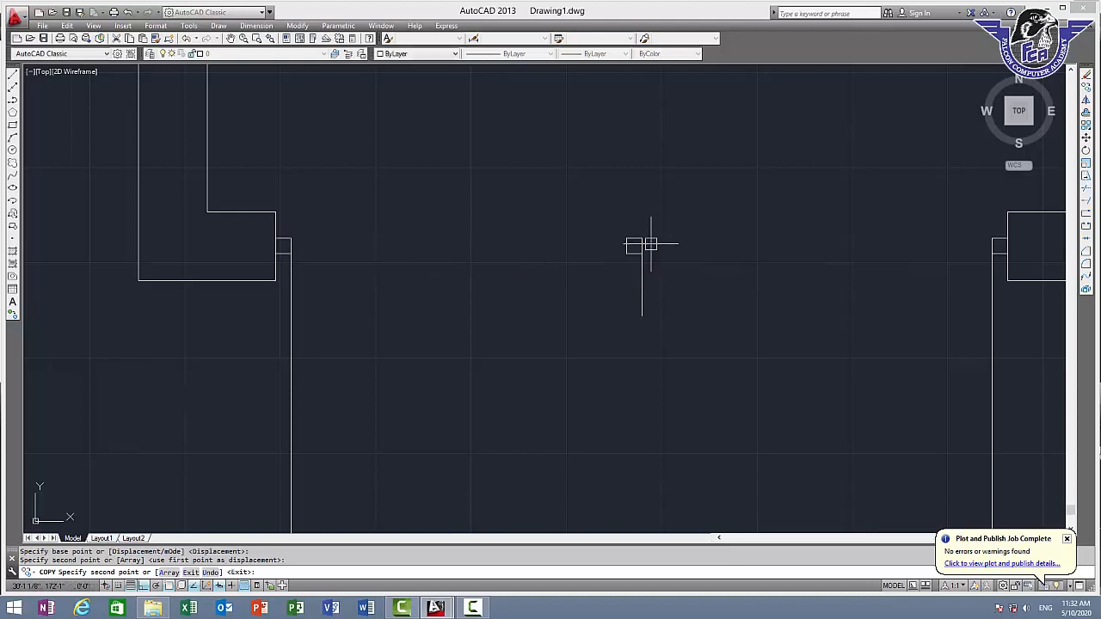
# Step: Copy the centre square from its left edge midpoint to its right edge midpoint, making two adjoining squares
pyautogui.scroll(3, 663, 239)
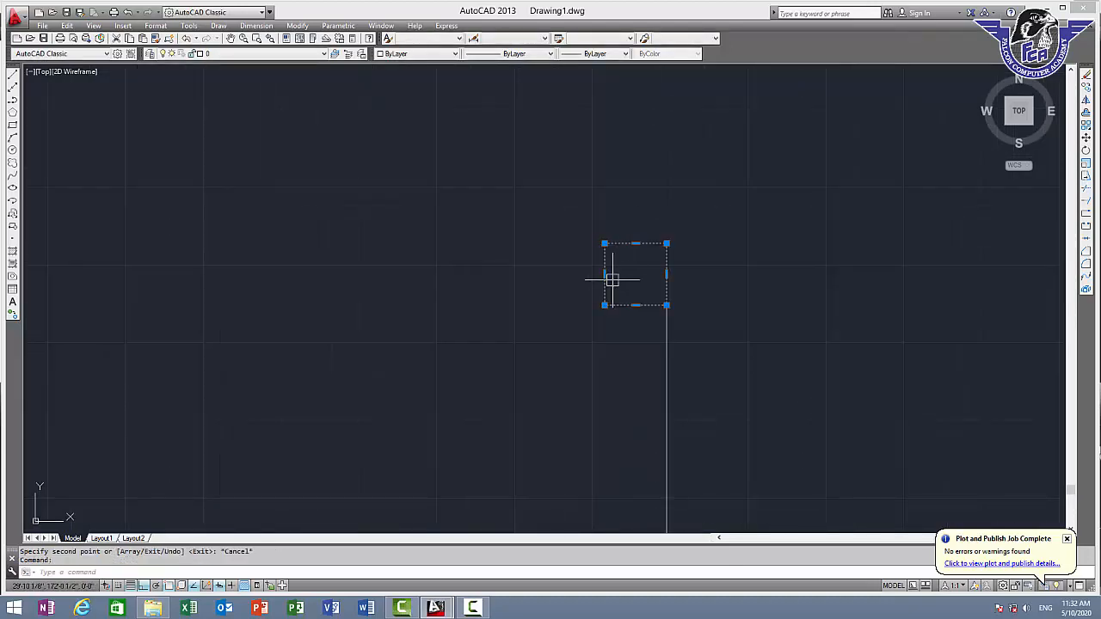
pyautogui.write('co')
pyautogui.press('Return')
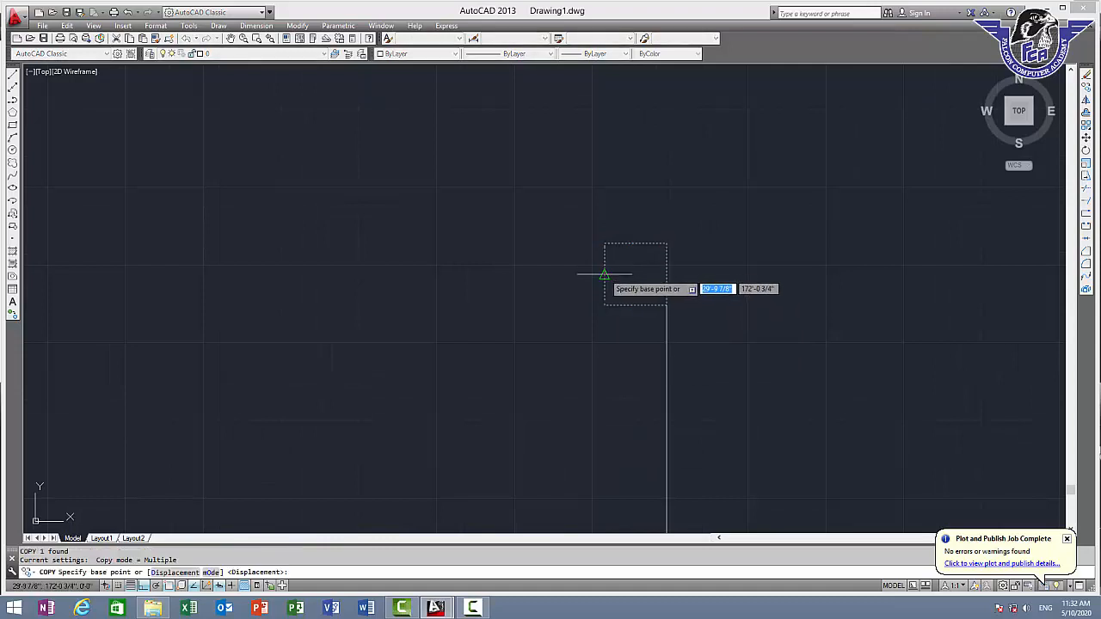
pyautogui.click(605, 274)
pyautogui.click(667, 274)
pyautogui.press('Escape')
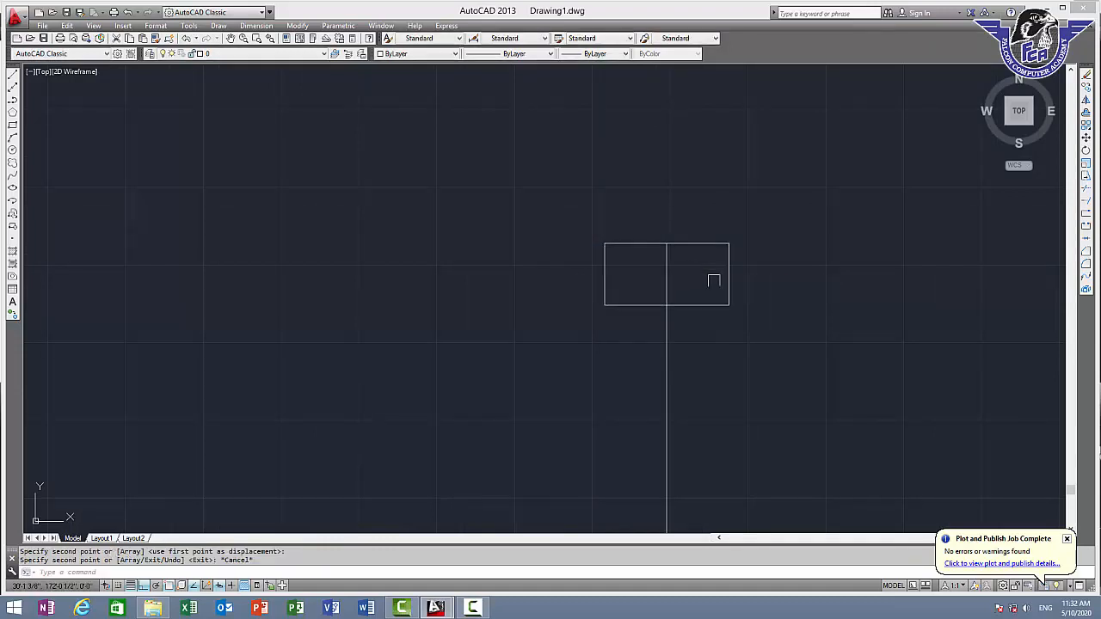
# Step: Draw the right swing arc from the right centre square's lower right corner, second point 1" below, to the right leaf's lower end
pyautogui.scroll(-5, 727, 301)
pyautogui.moveTo(728, 312)
pyautogui.mouseDown(button='middle')
pyautogui.moveTo(525, 252)
pyautogui.moveTo(535, 255)
pyautogui.mouseUp(button='middle')
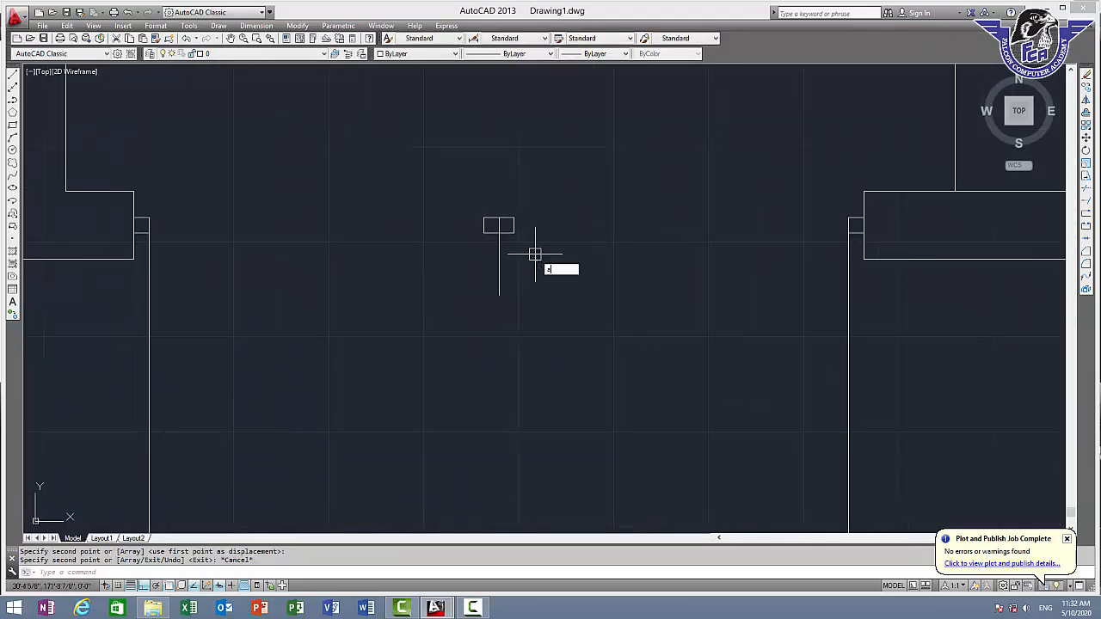
pyautogui.write('a')
pyautogui.press('Return')
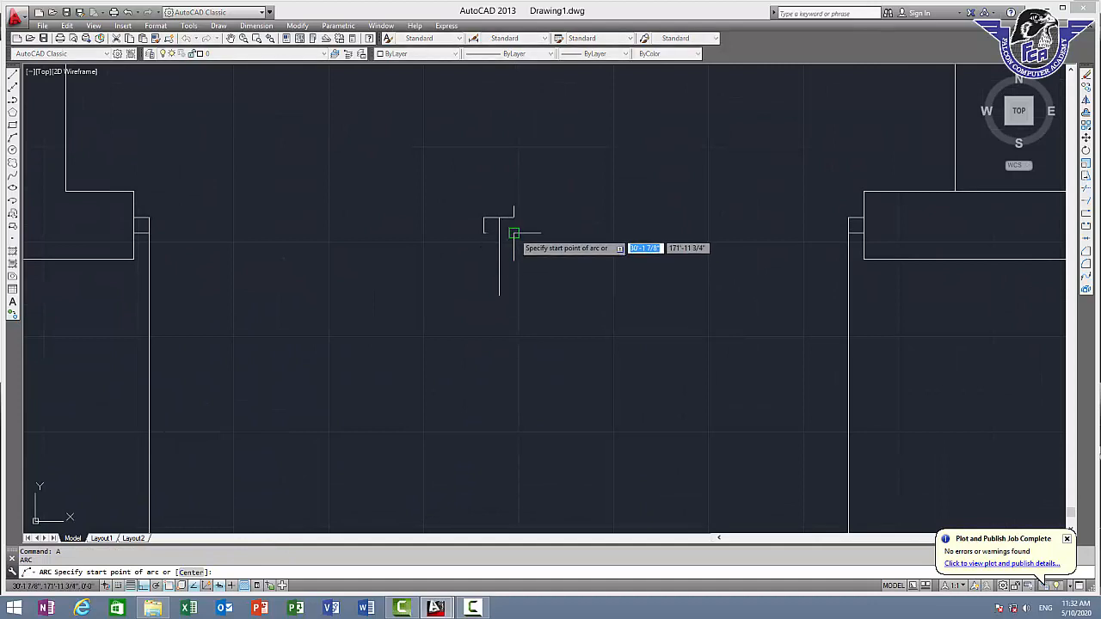
pyautogui.click(514, 233)
pyautogui.moveTo(516, 379); pyautogui.dragTo(480, 206, button='middle')
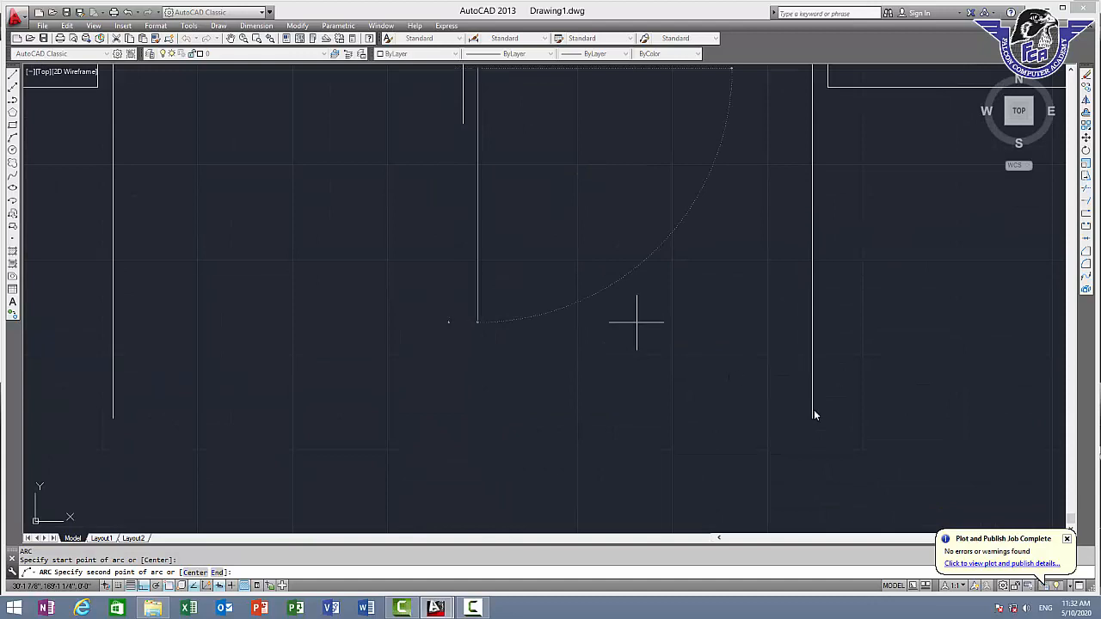
pyautogui.write('1')
pyautogui.press('Return')
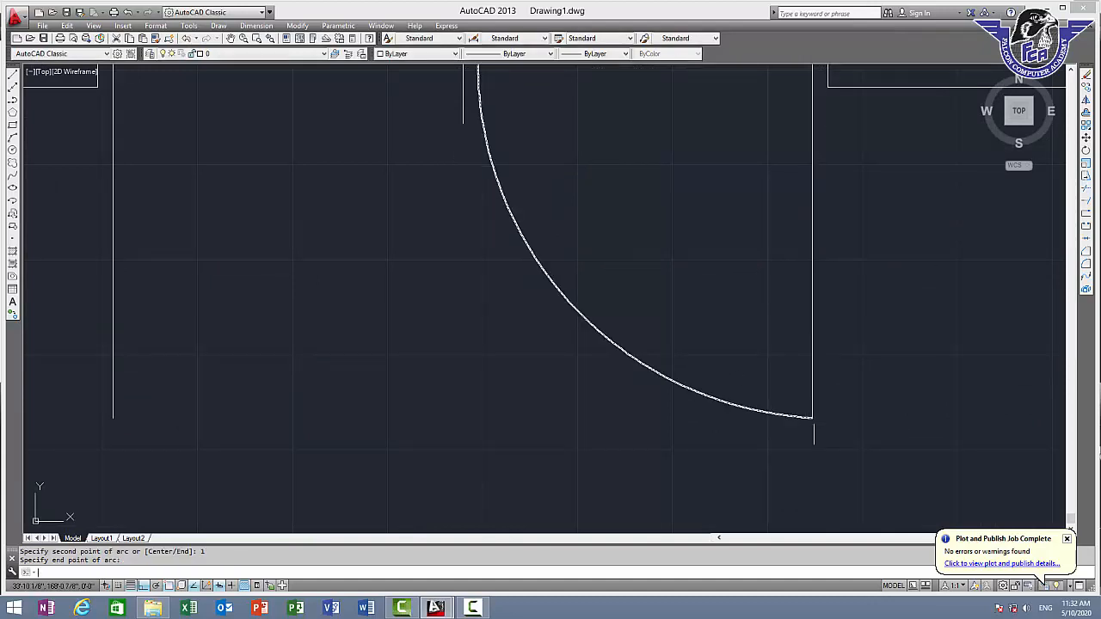
pyautogui.click(811, 418)
pyautogui.press('Return')
pyautogui.scroll(-2, 474, 233)
pyautogui.scroll(3, 447, 172)
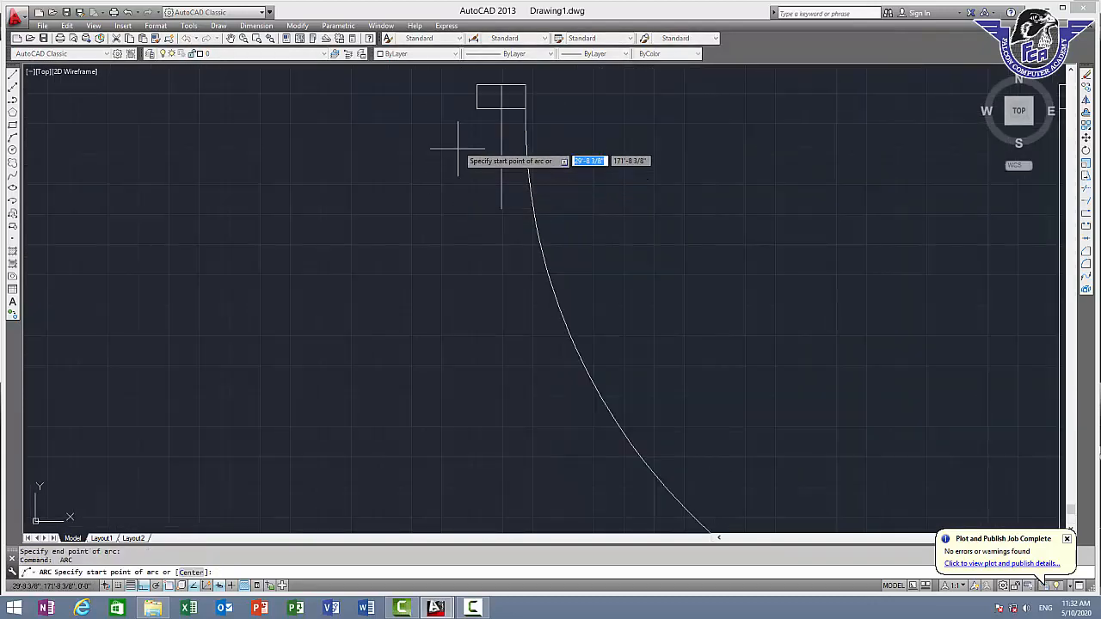
pyautogui.press('Return')
pyautogui.click(477, 108)
pyautogui.press('Escape')
pyautogui.scroll(-4, 467, 127)
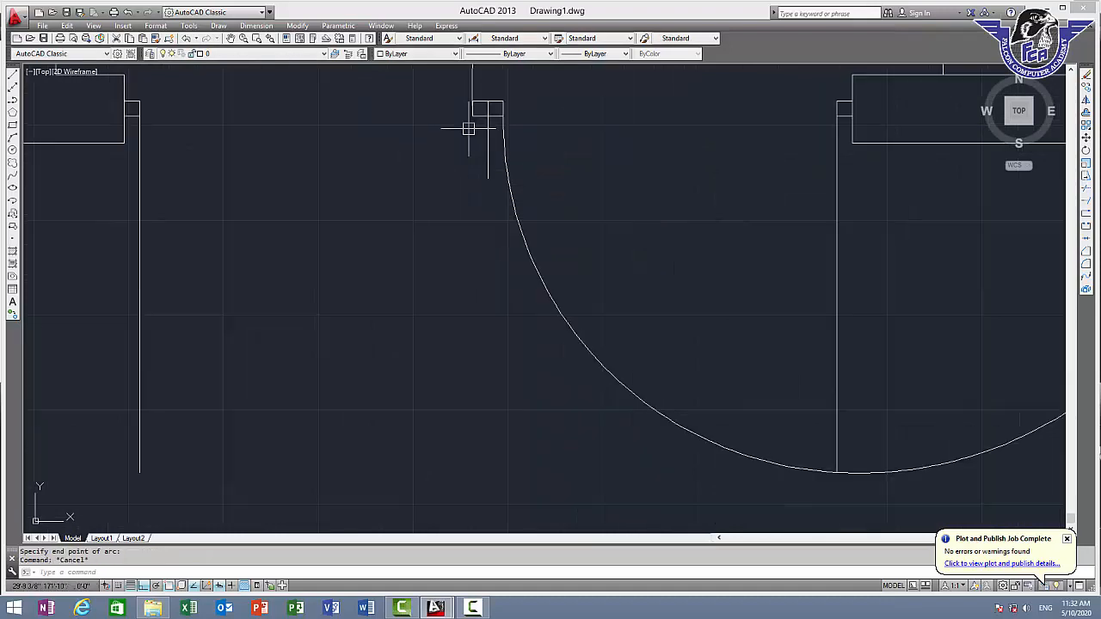
pyautogui.click(544, 215)
pyautogui.click(461, 237)
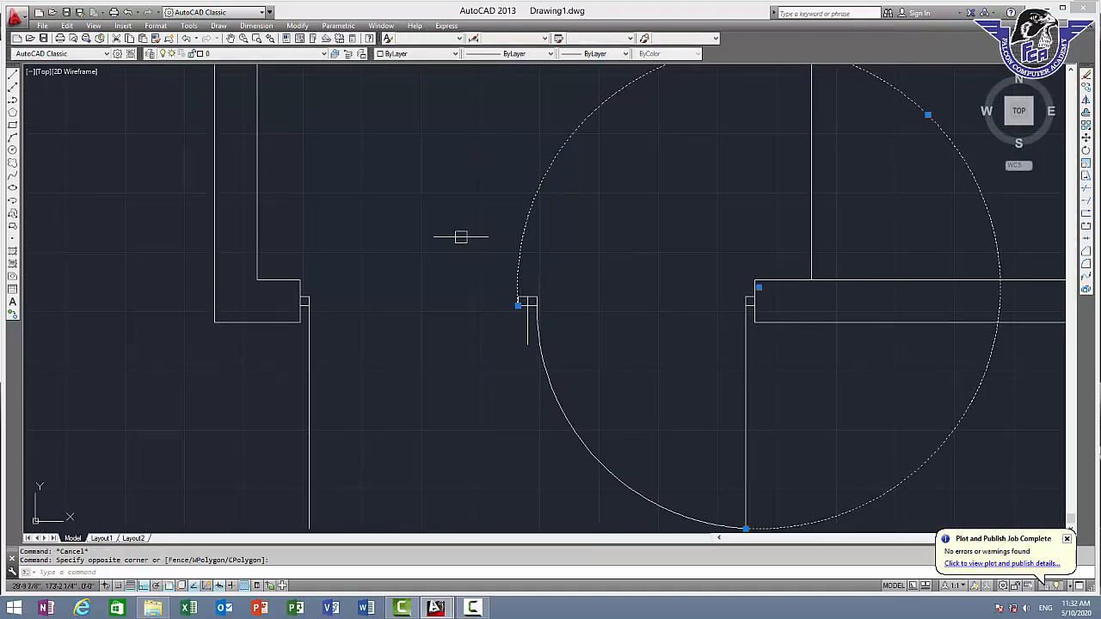
pyautogui.press('Delete')
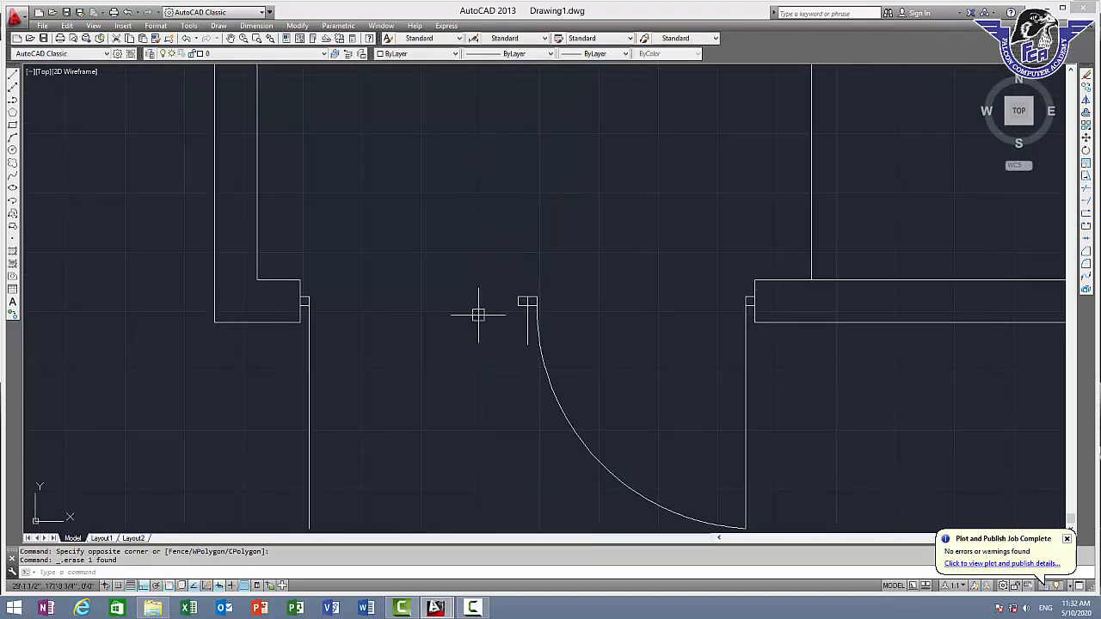
# Step: Draw the left swing arc from the left centre square's lower left corner, second point 1" below, to the left leaf's lower end
pyautogui.write('a')
pyautogui.press('Return')
pyautogui.scroll(3, 510, 308)
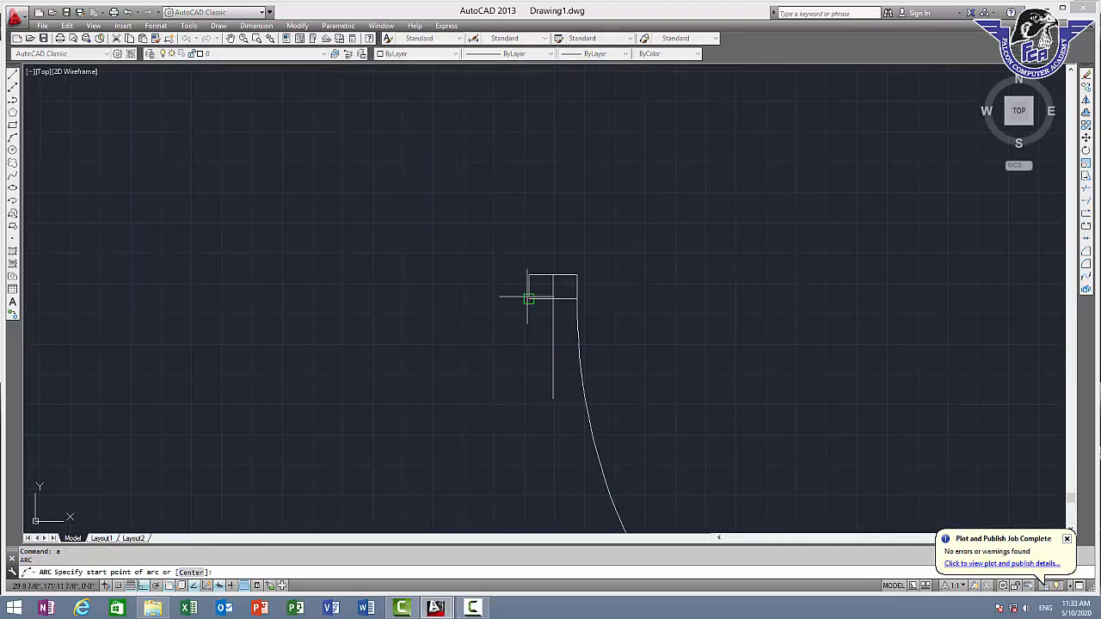
pyautogui.click(528, 298)
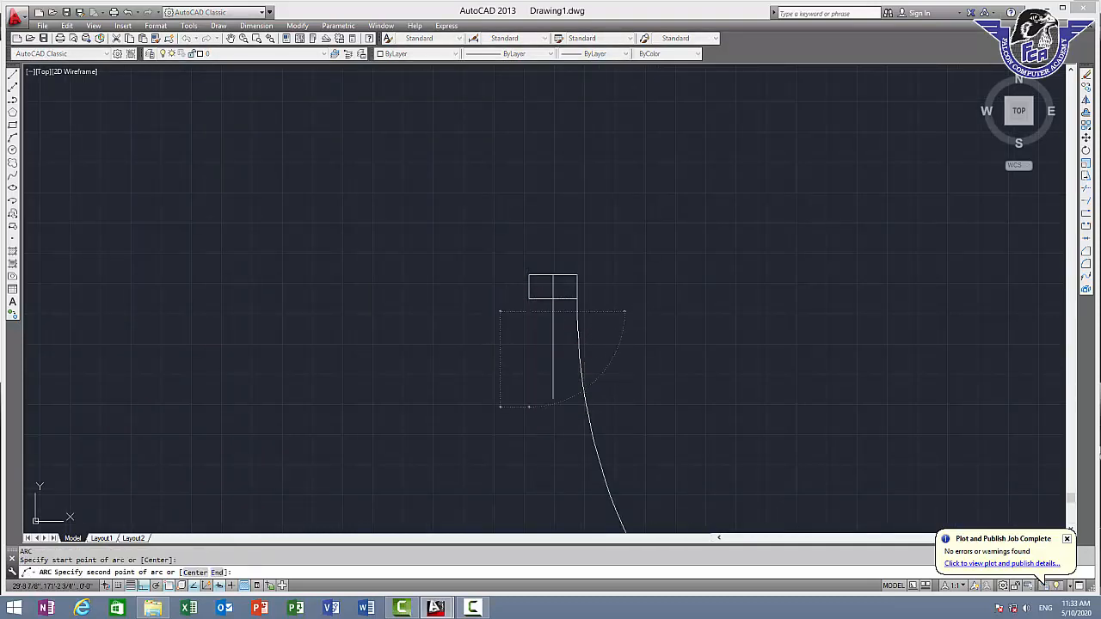
pyautogui.write('1')
pyautogui.press('Return')
pyautogui.scroll(-2, 526, 407)
pyautogui.moveTo(509, 399); pyautogui.dragTo(488, 216, button='middle')
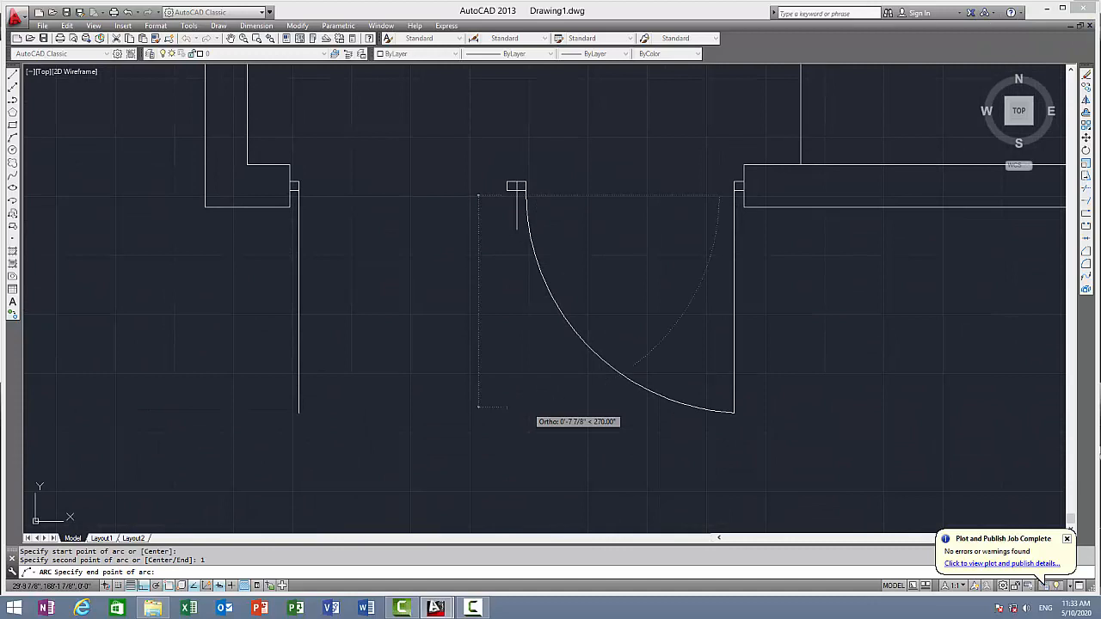
pyautogui.click(296, 411)
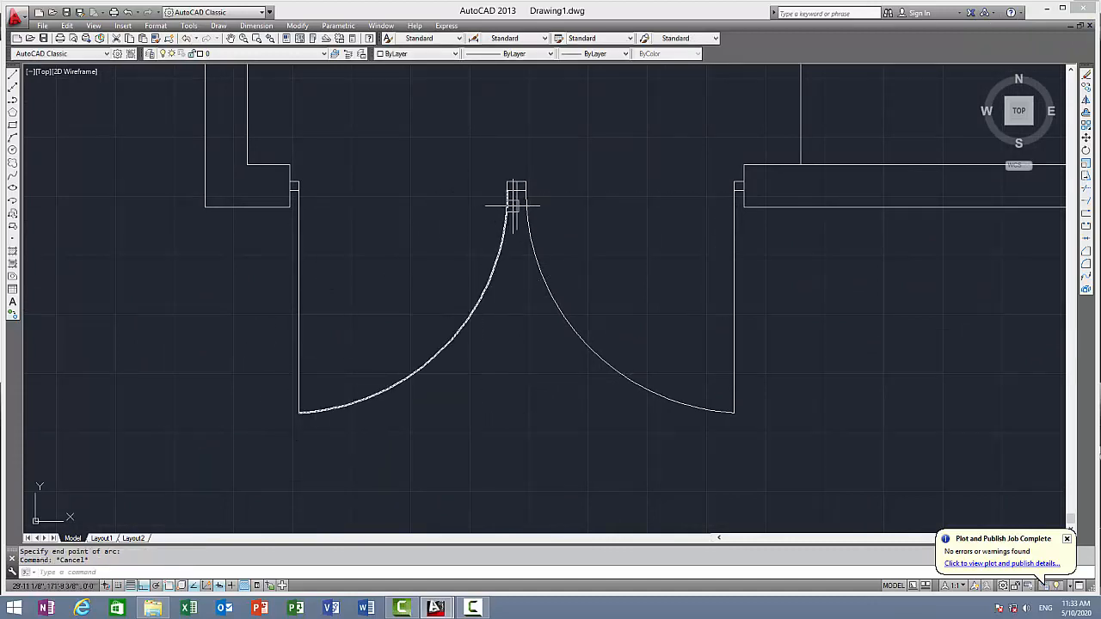
# Step: Erase the short vertical centre line hanging below the two adjoining centre squares
pyautogui.press('Delete')
pyautogui.scroll(-4, 573, 266)
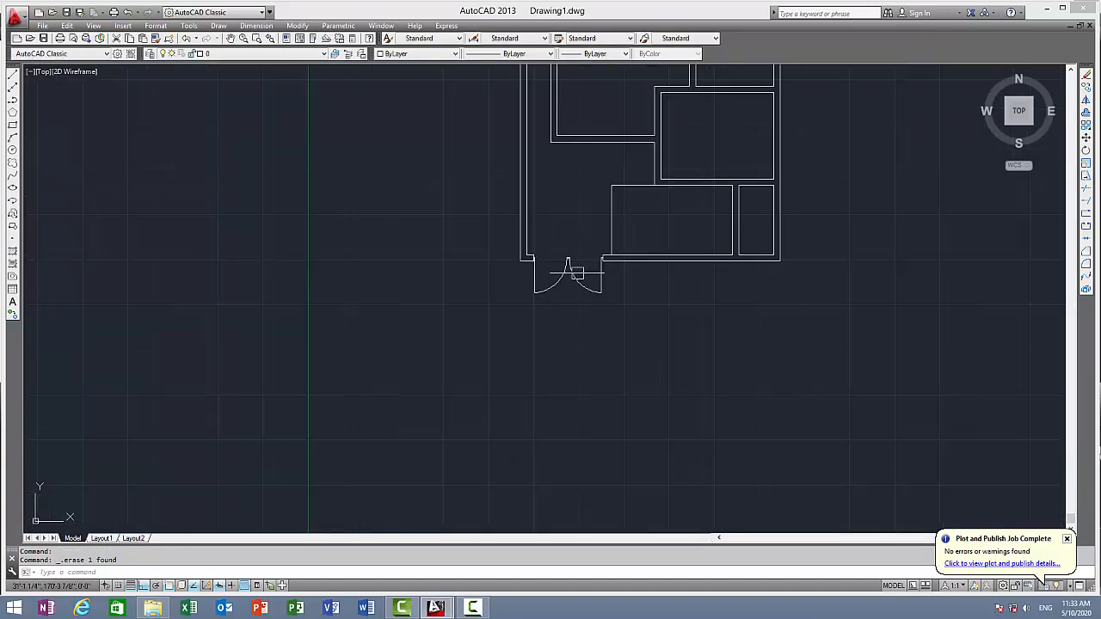
pyautogui.scroll(4, 621, 265)
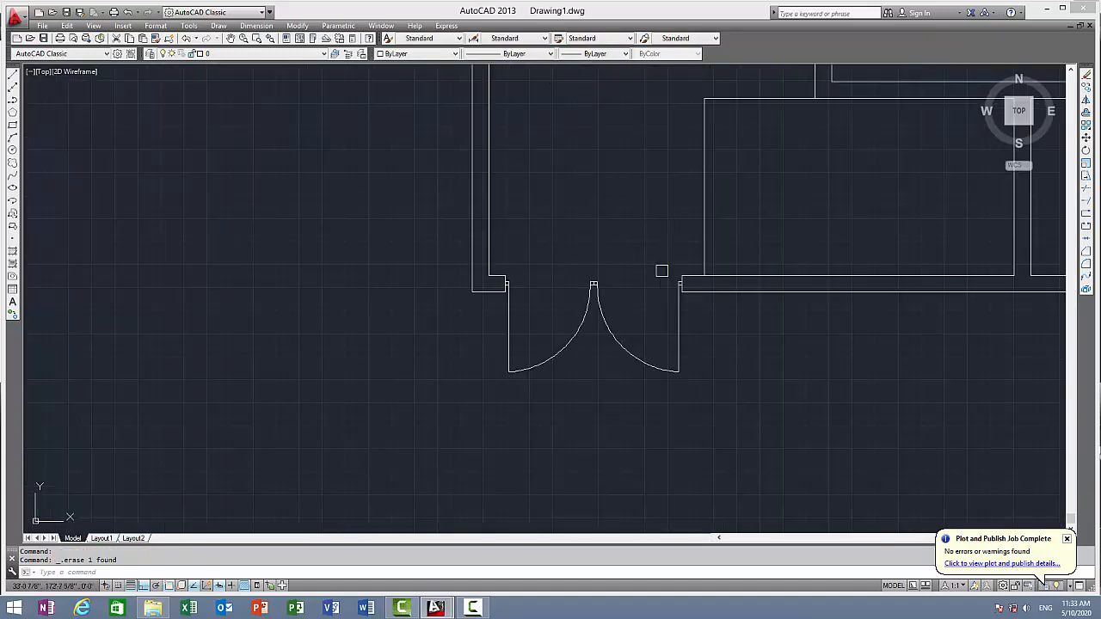
pyautogui.scroll(2, 713, 226)
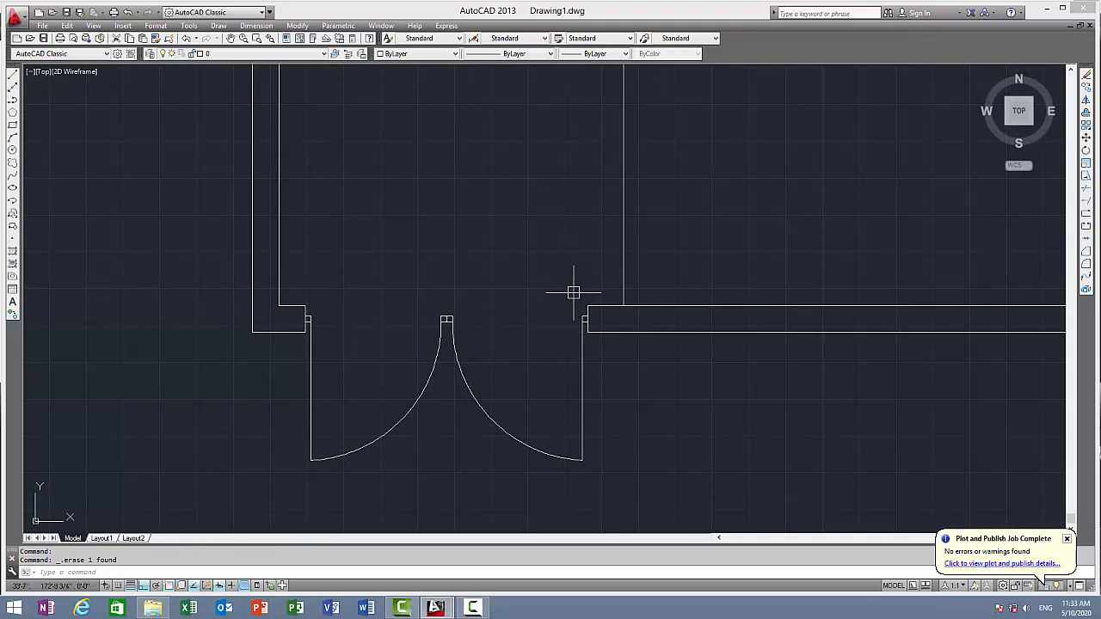
# Step: Draw a short vertical line across the right end of the large left room's lower wall, joining its two wall lines
pyautogui.scroll(-2, 573, 293)
pyautogui.moveTo(589, 255); pyautogui.dragTo(559, 300, button='middle')
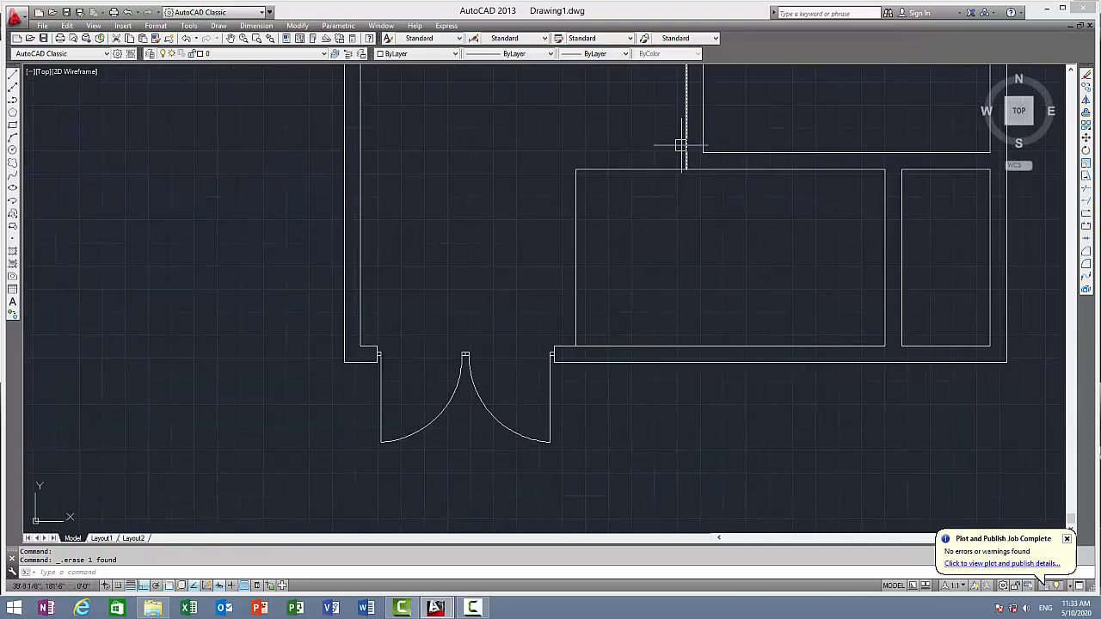
pyautogui.moveTo(578, 240); pyautogui.dragTo(445, 384, button='middle')
pyautogui.moveTo(482, 301); pyautogui.dragTo(505, 152, button='middle')
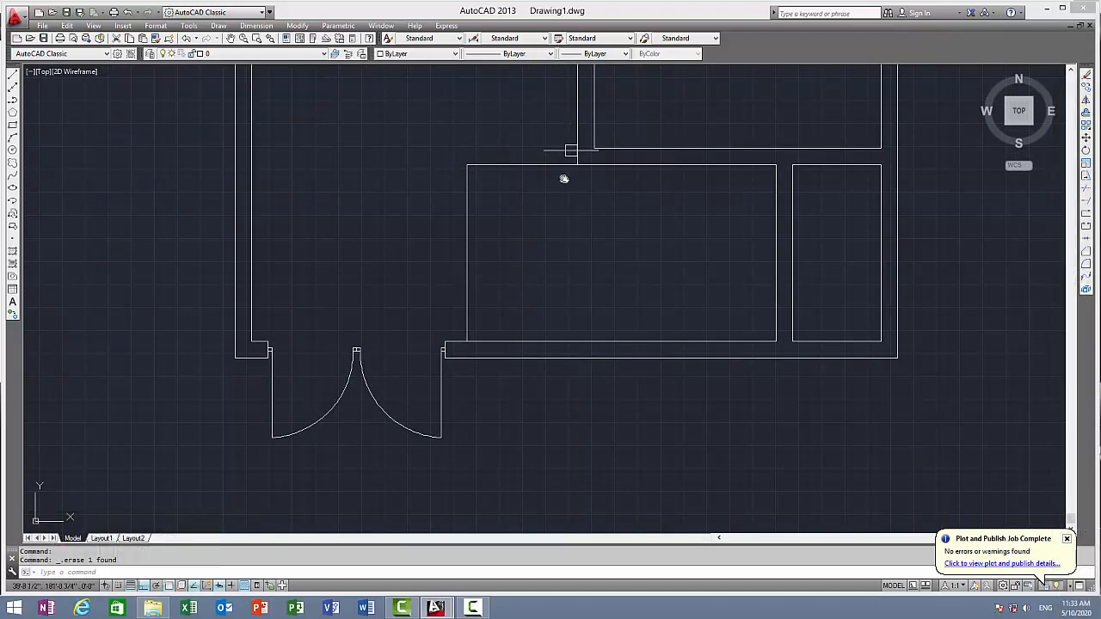
pyautogui.moveTo(564, 179); pyautogui.dragTo(516, 343, button='middle')
pyautogui.scroll(-4, 516, 227)
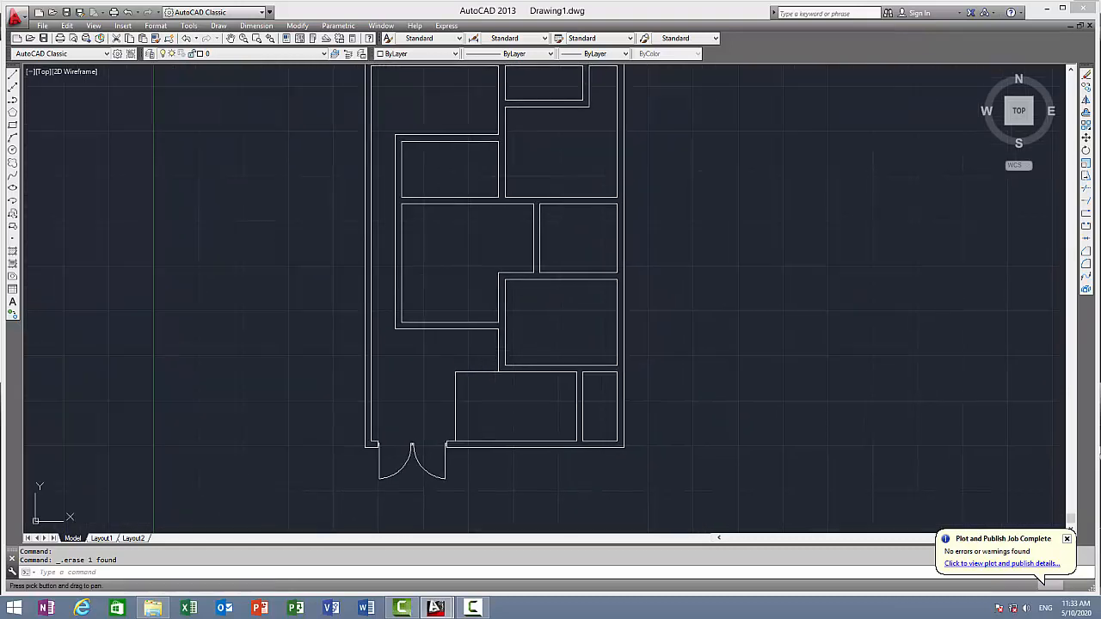
pyautogui.scroll(5, 495, 346)
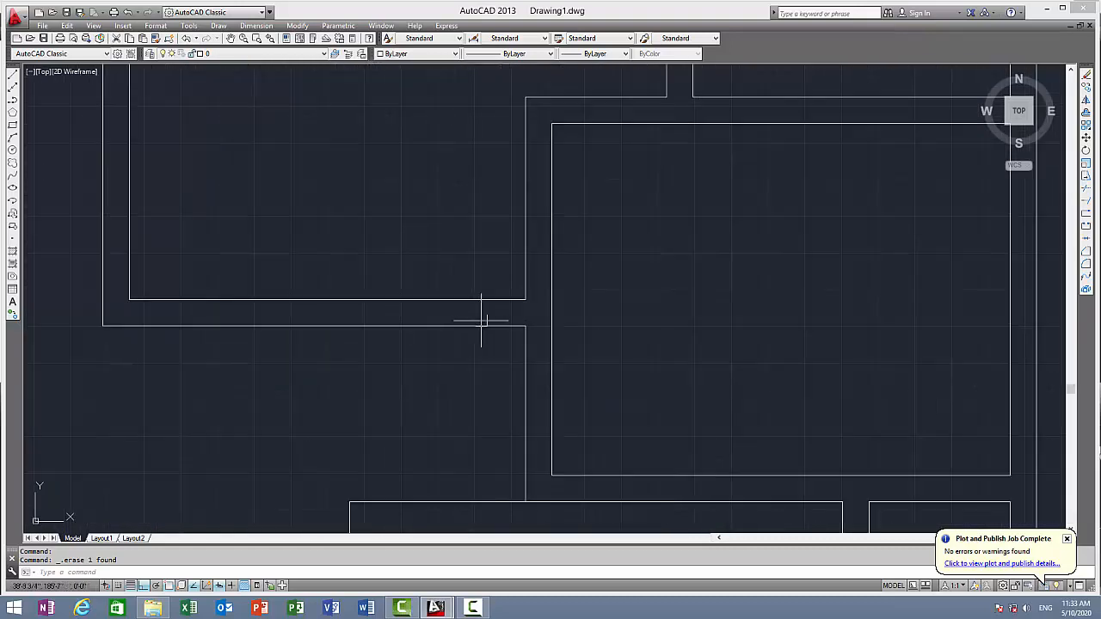
pyautogui.write('l')
pyautogui.press('Return')
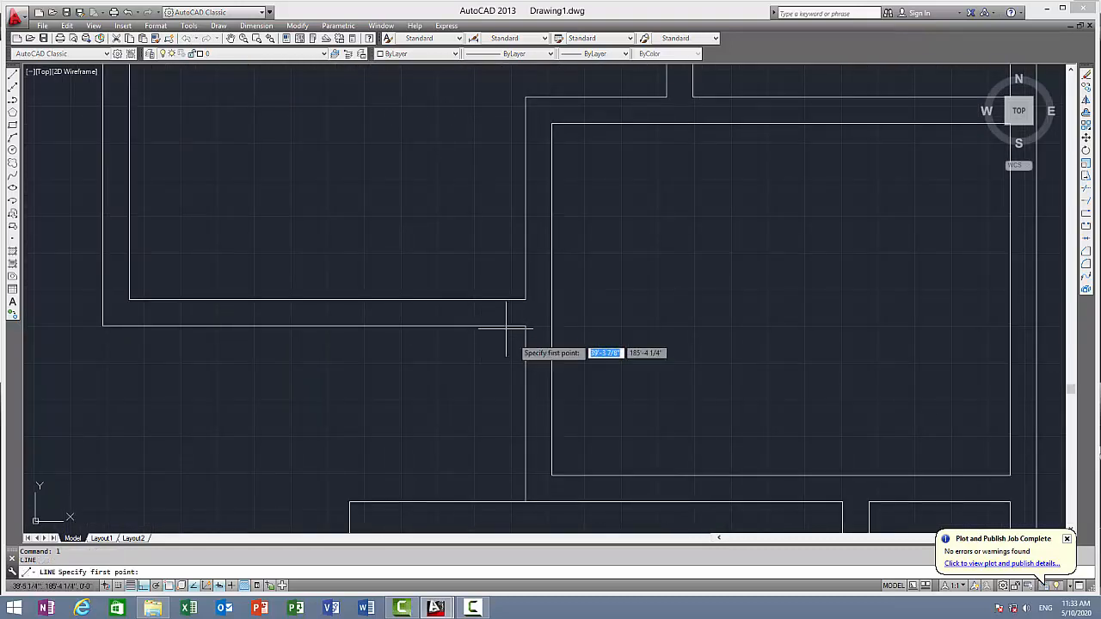
pyautogui.click(526, 325)
pyautogui.click(525, 300)
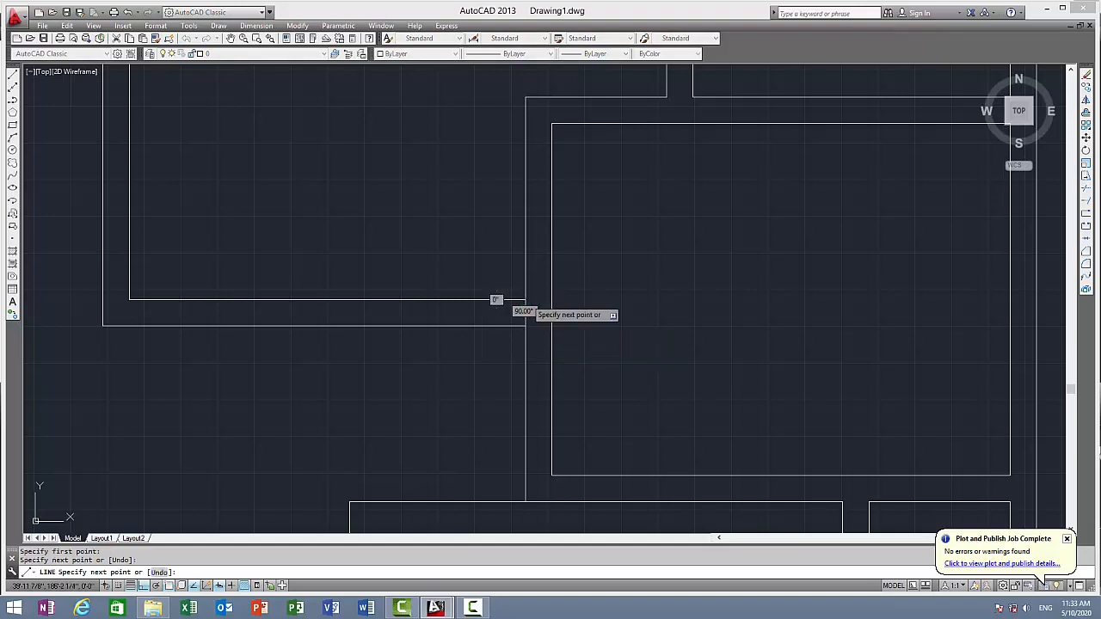
pyautogui.press('Escape')
# Step: Offset the short vertical line across the wall's right end 4.5" to the left
pyautogui.write('o')
pyautogui.press('Return')
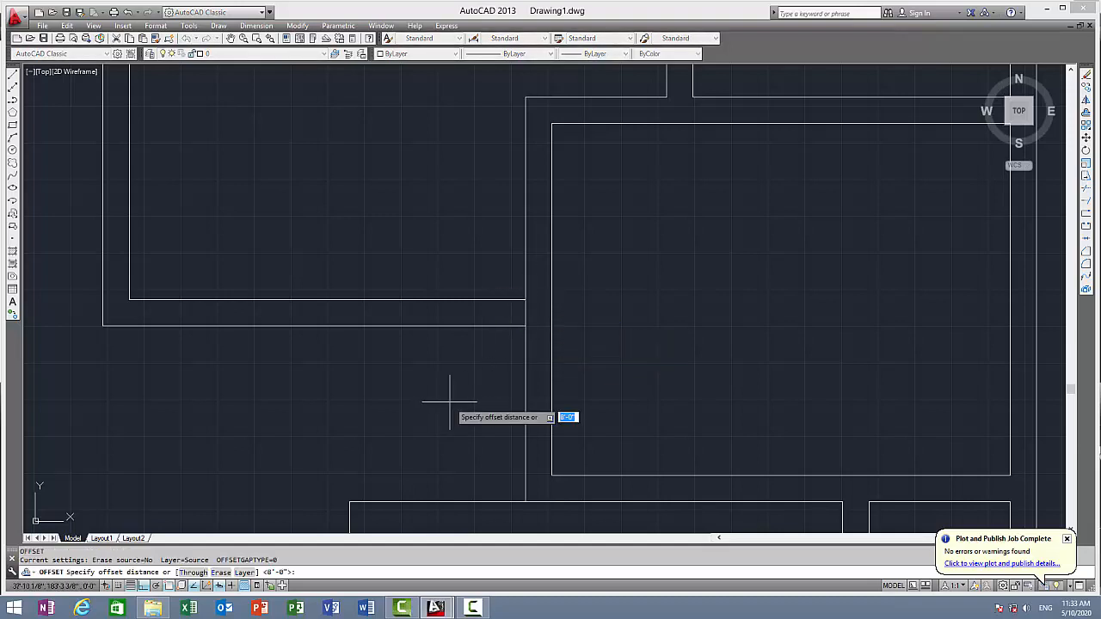
pyautogui.write('4.5')
pyautogui.press('Return')
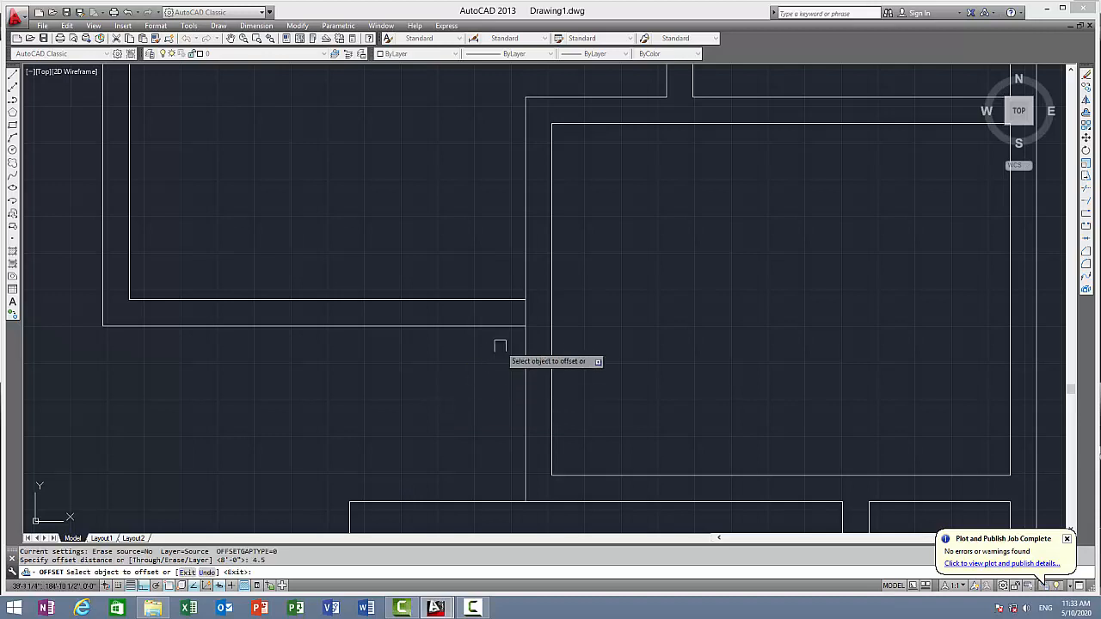
pyautogui.click(524, 312)
pyautogui.click(440, 324)
pyautogui.press('Escape')
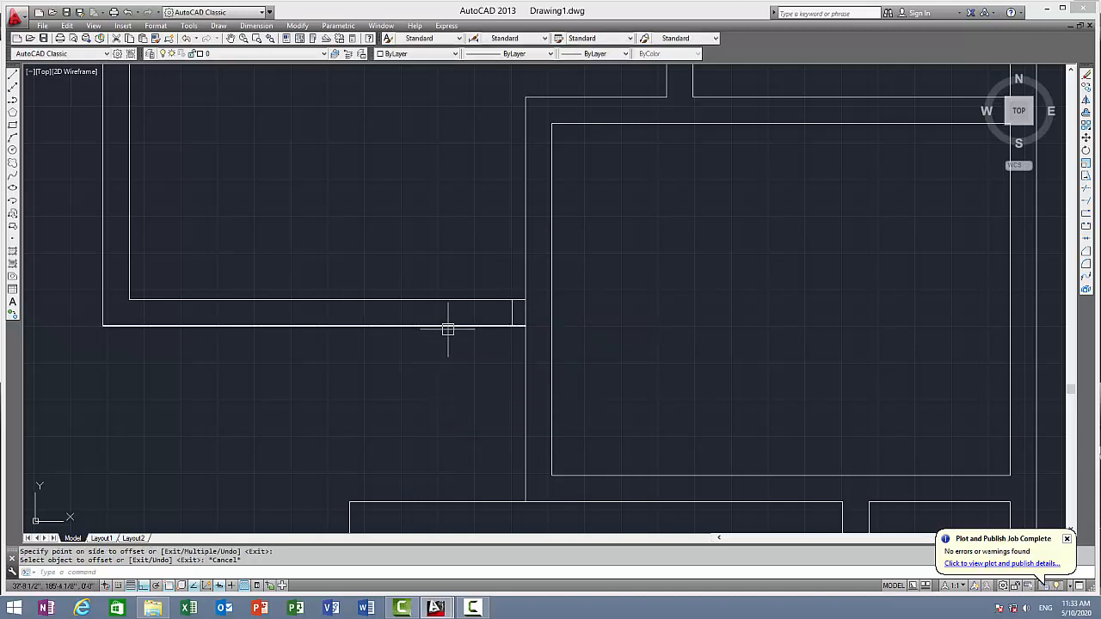
# Step: Offset the short vertical line near the lower wall's right end 4' to the left and erase the line at the wall's end
pyautogui.press('Return')
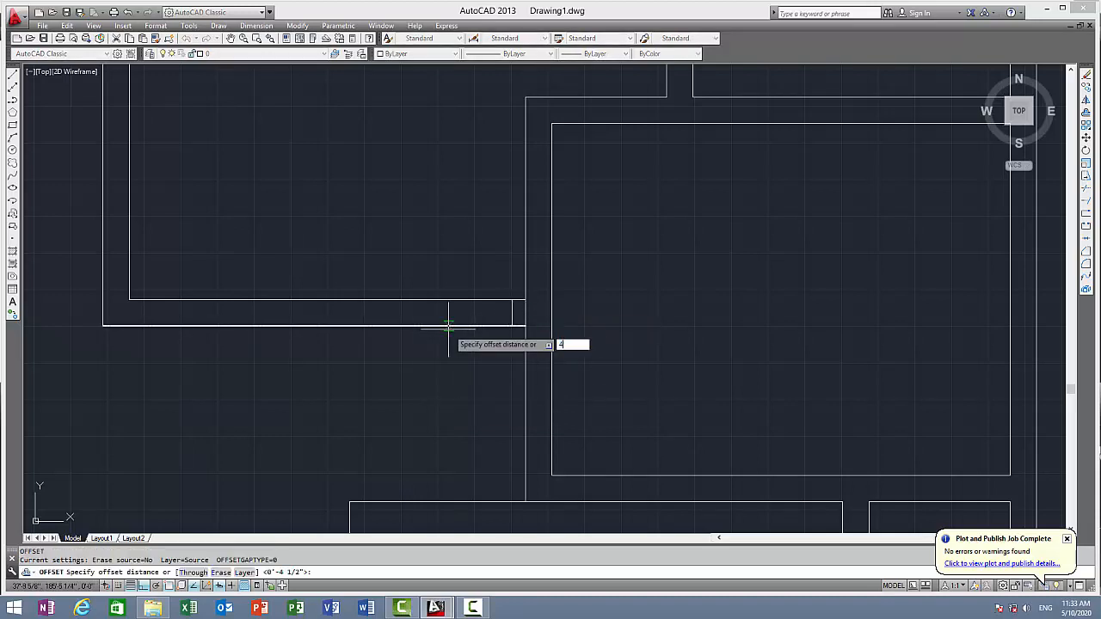
pyautogui.write("4'")
pyautogui.press('Return')
pyautogui.click(512, 309)
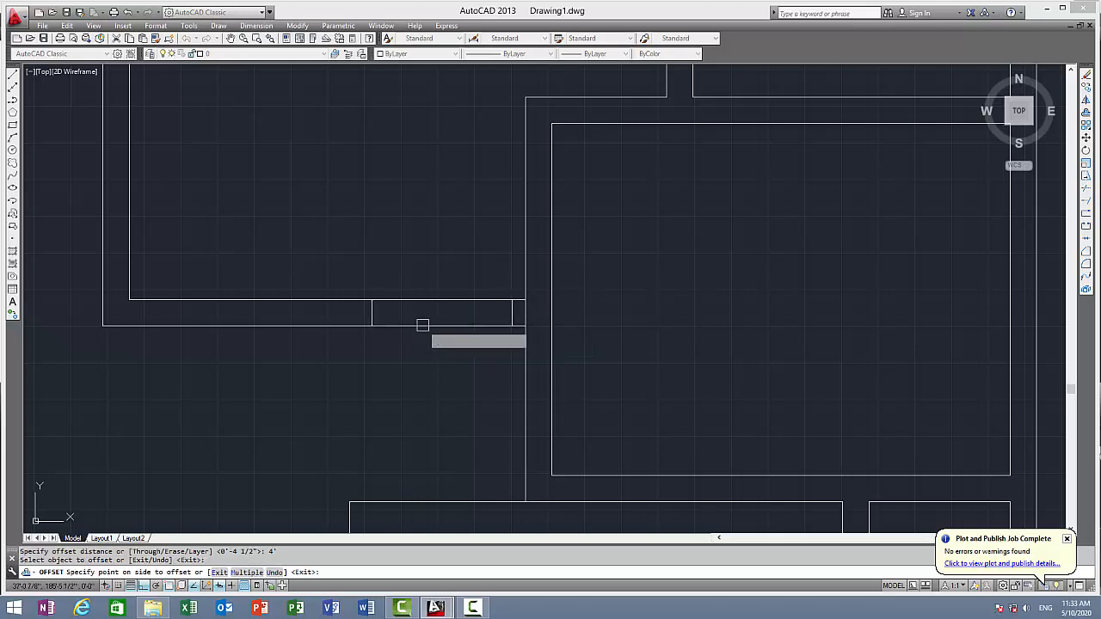
pyautogui.click(421, 331)
pyautogui.press('Escape')
pyautogui.click(527, 307)
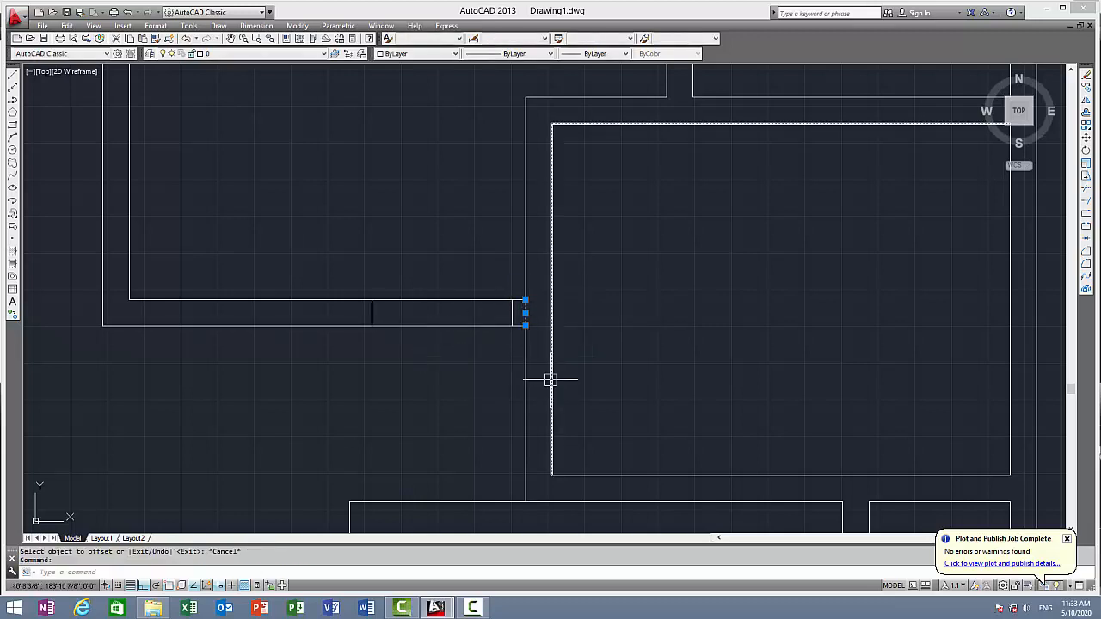
pyautogui.press('Delete')
# Step: Trim the two wall lines between the two short vertical lines to open the 4' doorway
pyautogui.scroll(-2, 537, 345)
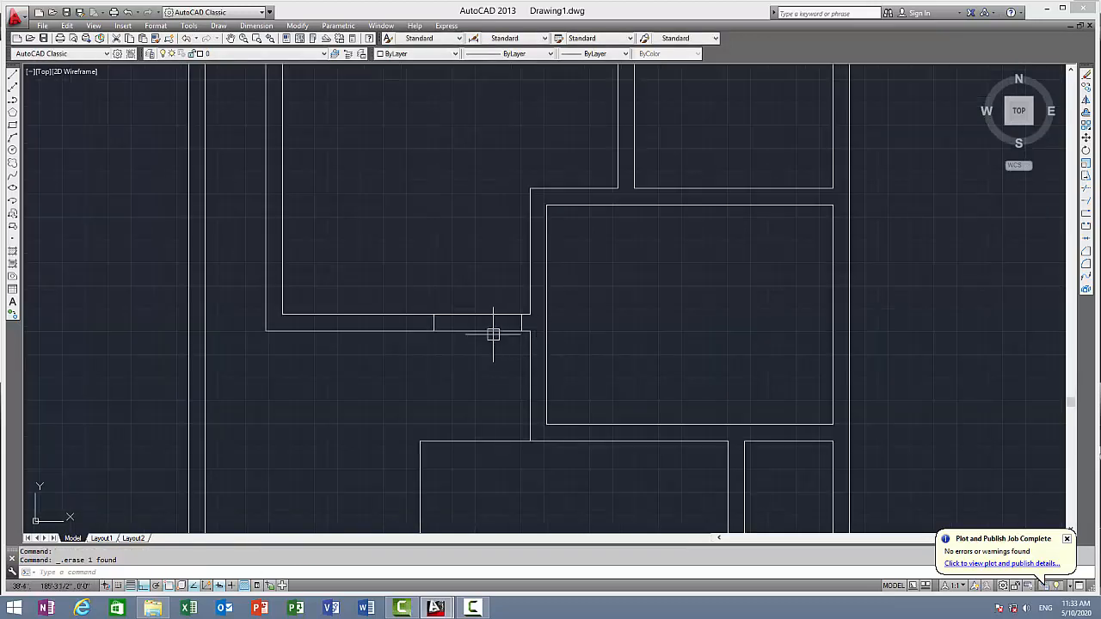
pyautogui.scroll(-2, 493, 335)
pyautogui.scroll(4, 424, 267)
pyautogui.write('tr')
pyautogui.press('Return')
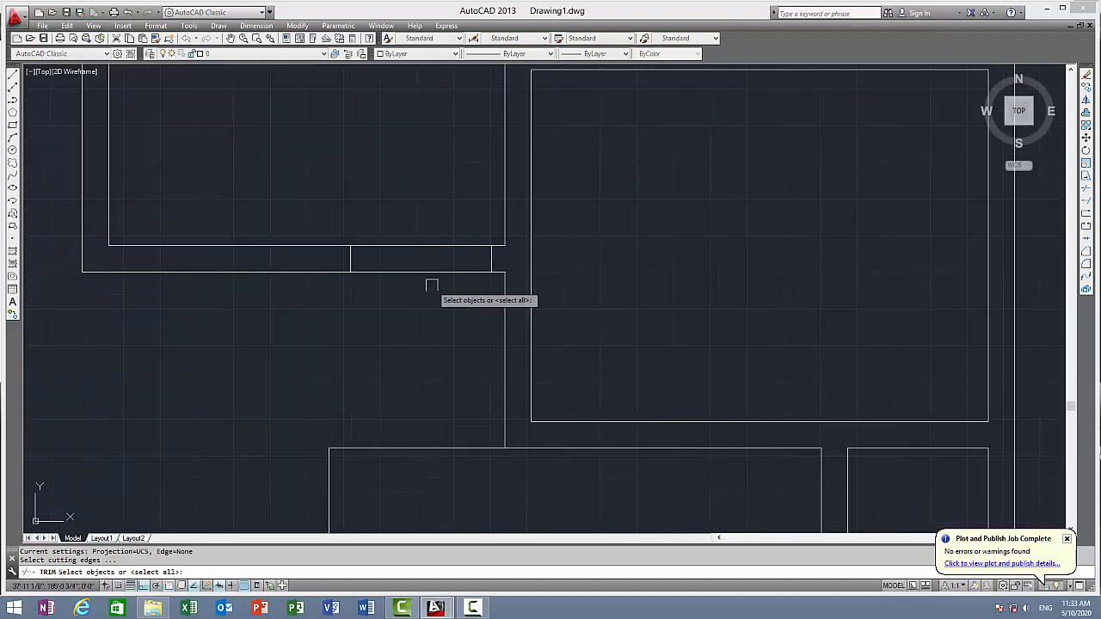
pyautogui.press('Return')
pyautogui.click(437, 295)
pyautogui.click(378, 214)
pyautogui.scroll(-2, 440, 356)
pyautogui.moveTo(444, 347); pyautogui.dragTo(521, 216, button='middle')
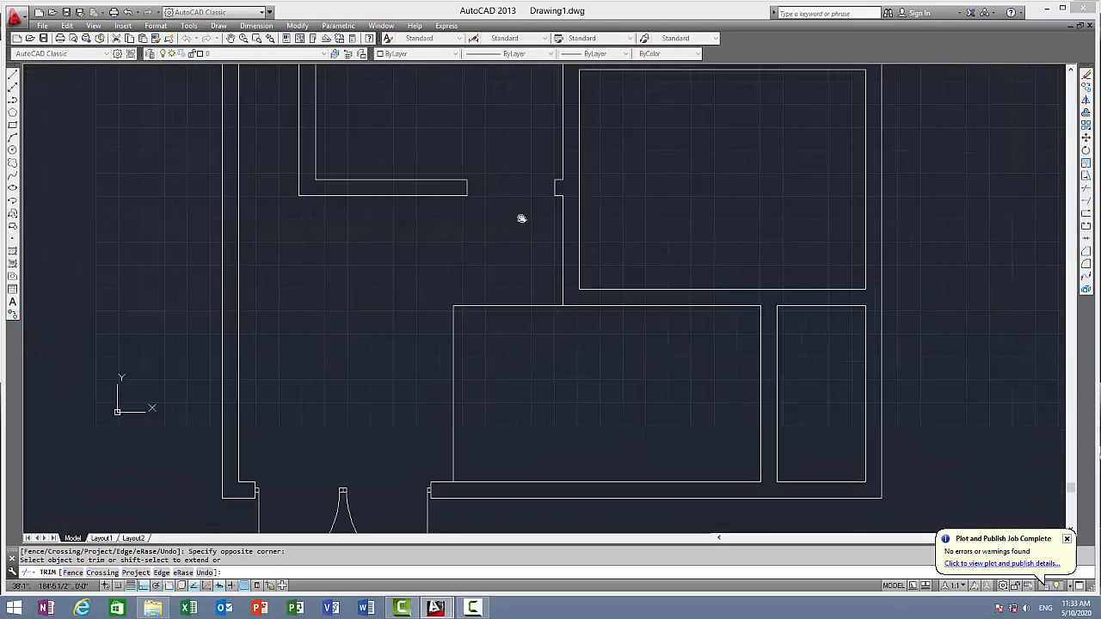
pyautogui.press('Escape')
# Step: Copy the main gate's left jamb square from its left edge's midpoint to the midpoint of the doorway's left jamb, with Ortho off
pyautogui.scroll(4, 522, 171)
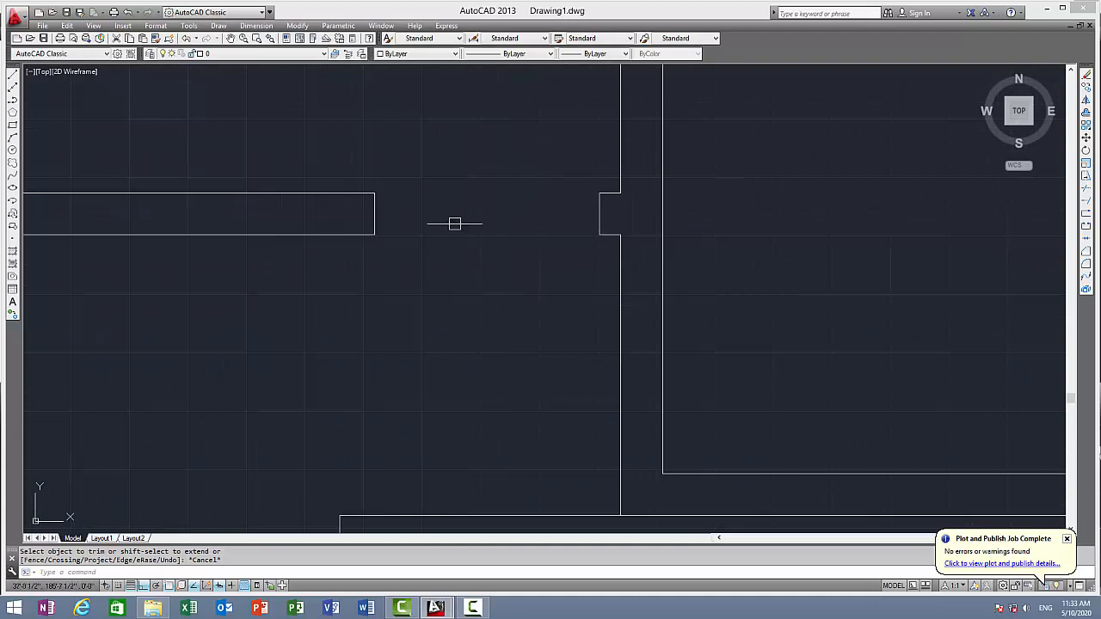
pyautogui.scroll(-5, 357, 295)
pyautogui.moveTo(376, 241); pyautogui.dragTo(476, 124, button='middle')
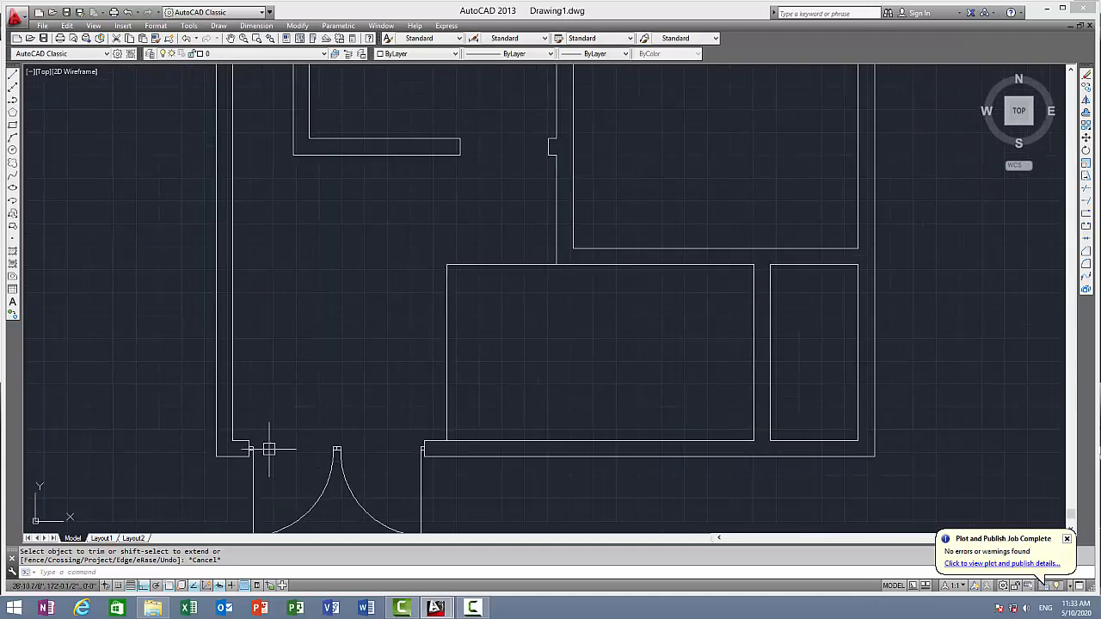
pyautogui.scroll(3, 258, 443)
pyautogui.click(267, 494)
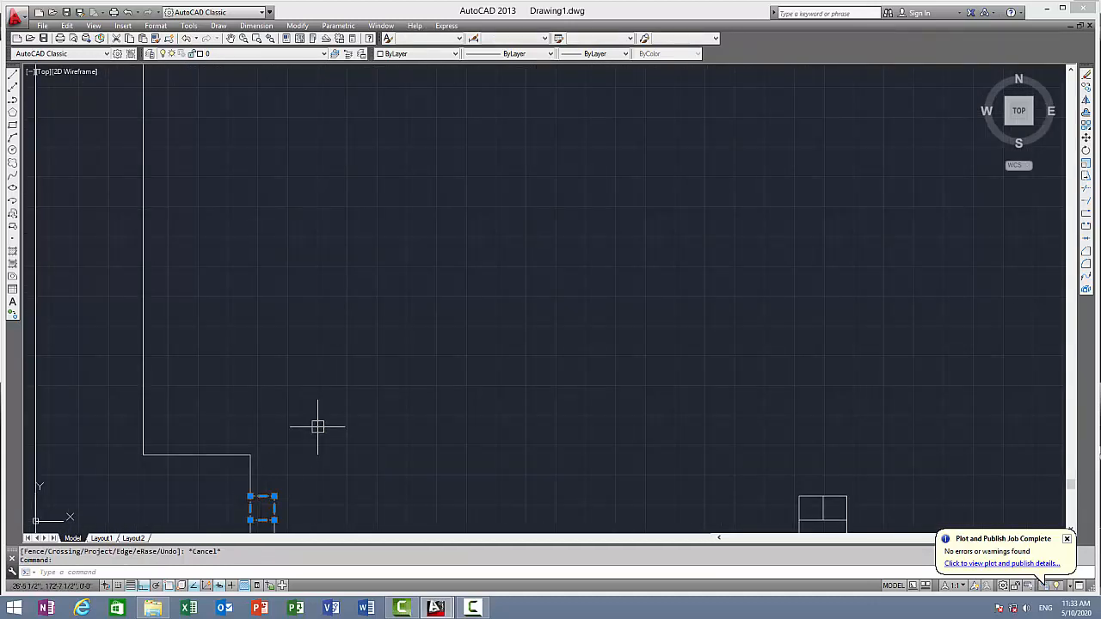
pyautogui.write('Cp')
pyautogui.press('Return')
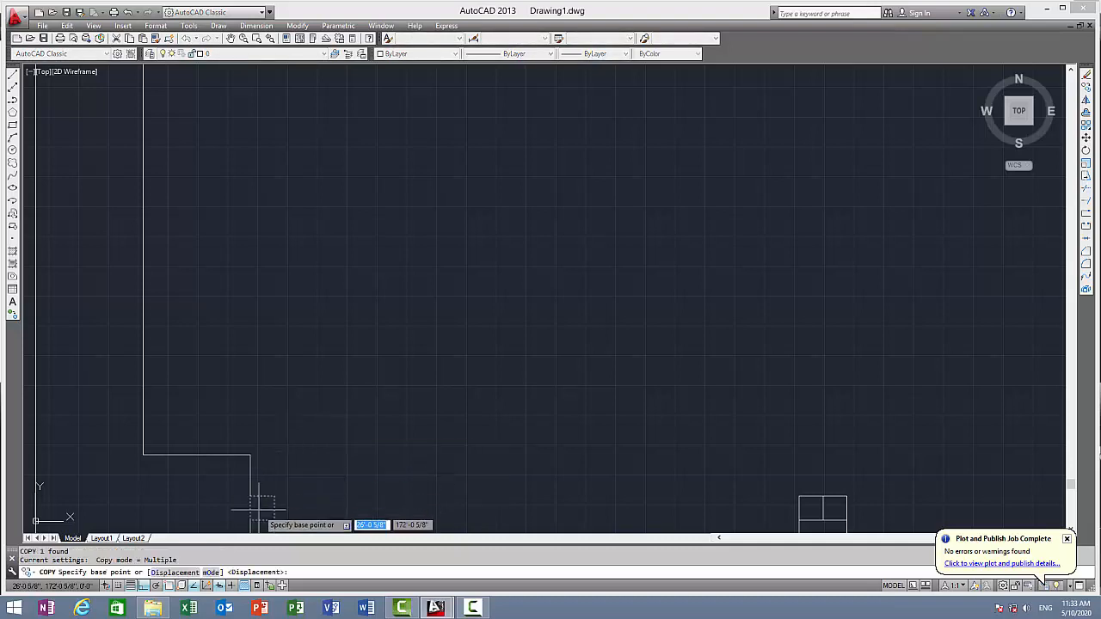
pyautogui.click(250, 508)
pyautogui.scroll(-4, 610, 164)
pyautogui.moveTo(611, 164); pyautogui.dragTo(438, 350, button='middle')
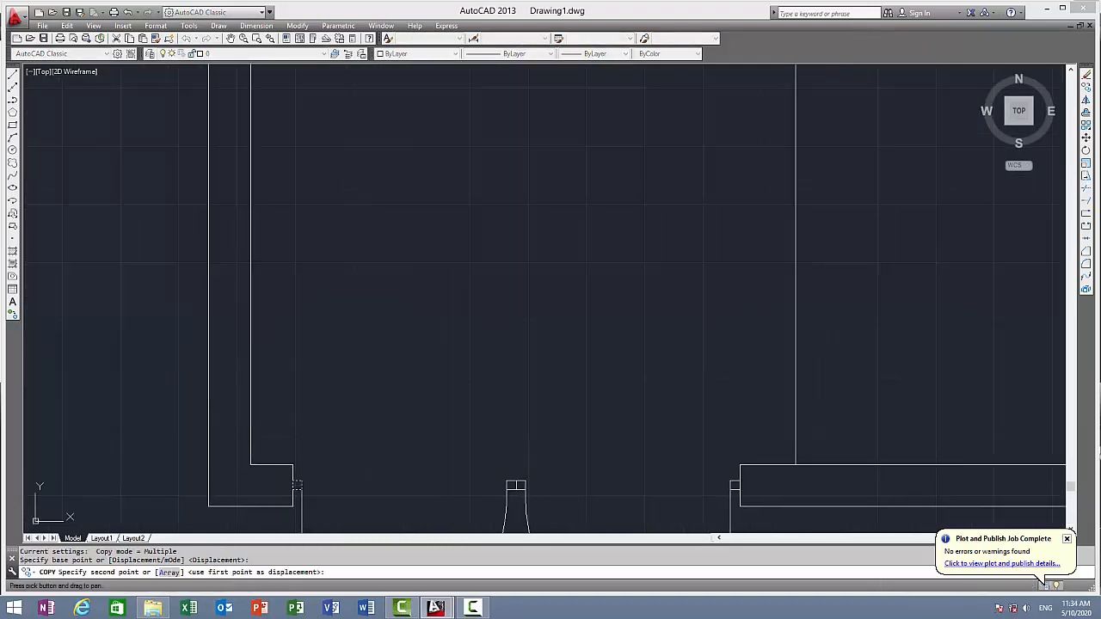
pyautogui.press('F8')
pyautogui.moveTo(653, 139)
pyautogui.mouseDown(button='middle')
pyautogui.moveTo(568, 292)
pyautogui.moveTo(522, 348)
pyautogui.mouseUp(button='middle')
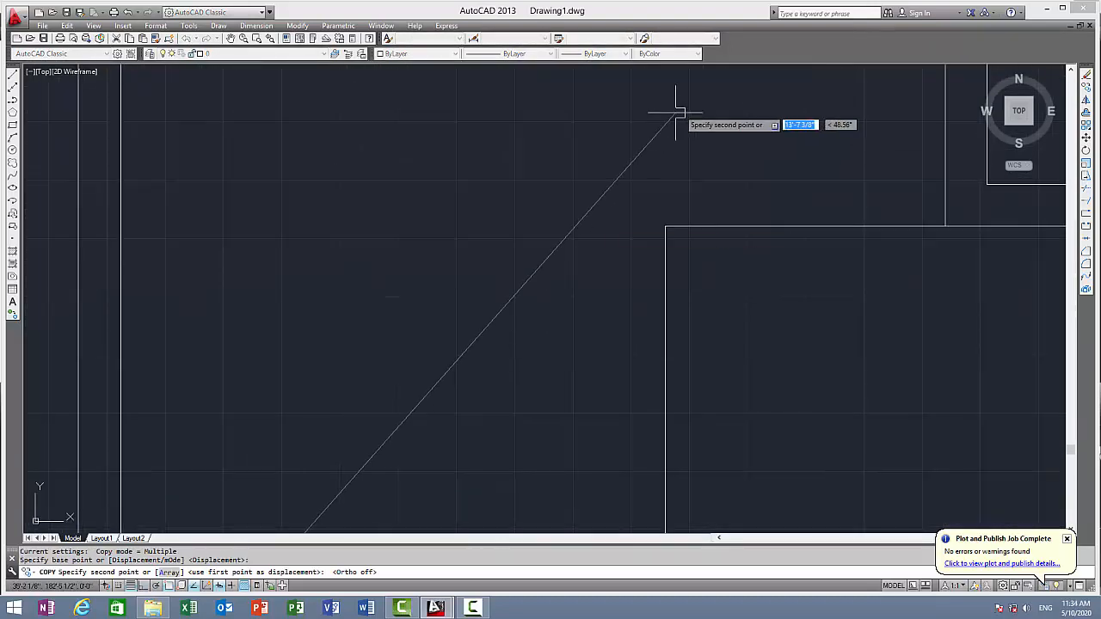
pyautogui.moveTo(711, 114); pyautogui.dragTo(479, 424, button='middle')
pyautogui.scroll(4, 467, 238)
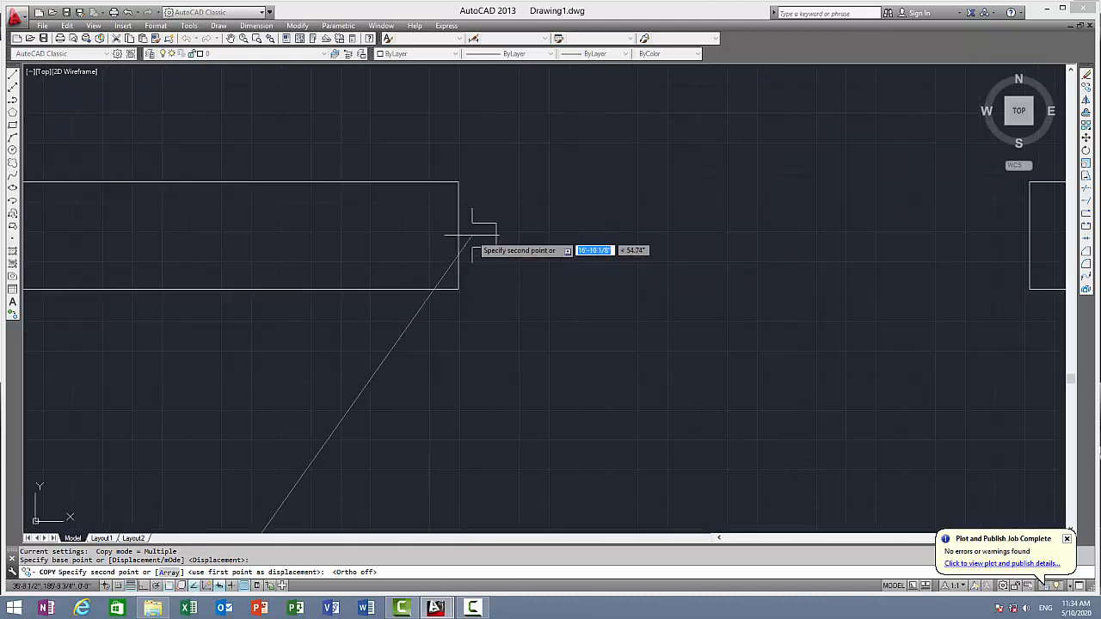
pyautogui.press('Escape')
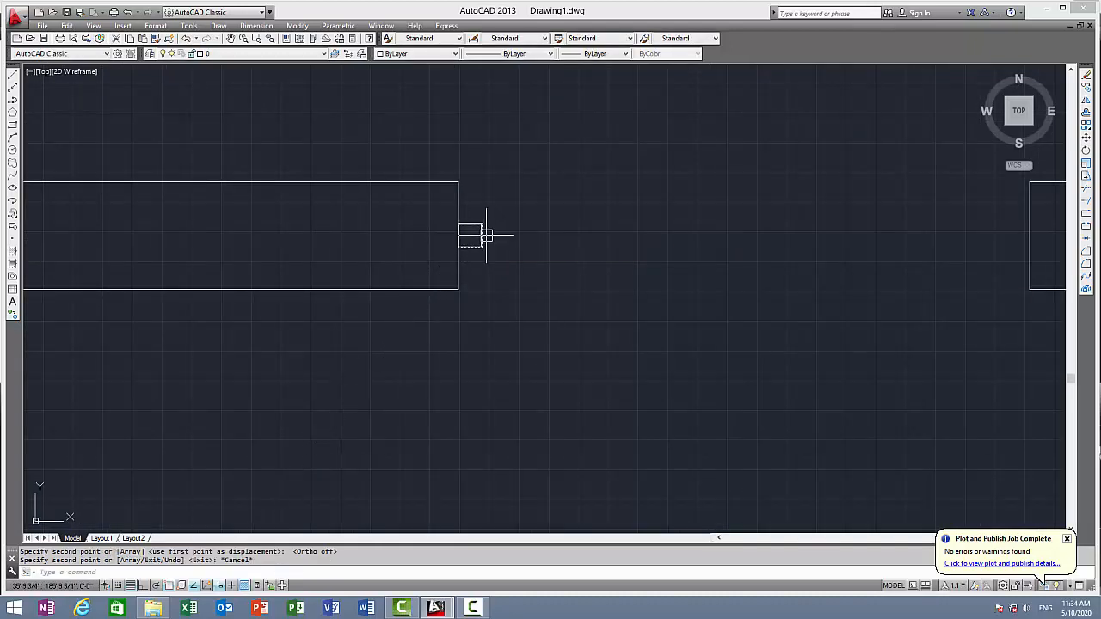
# Step: Copy the doorway's left square from its right edge's midpoint to the midpoint of the right jamb
pyautogui.click(485, 233)
pyautogui.write('co')
pyautogui.press('Return')
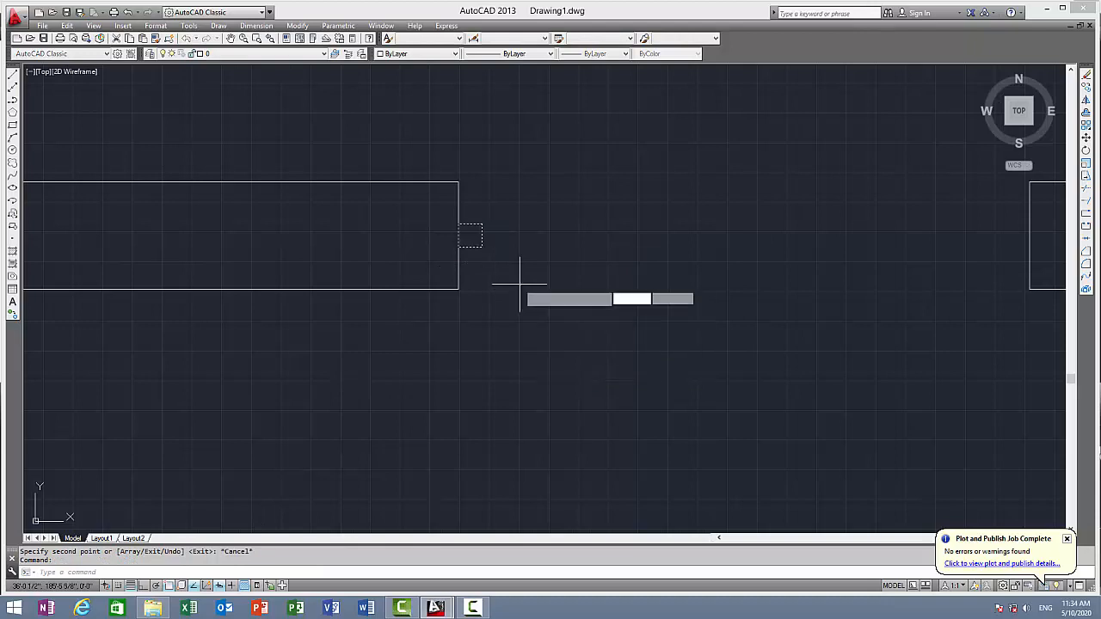
pyautogui.click(482, 234)
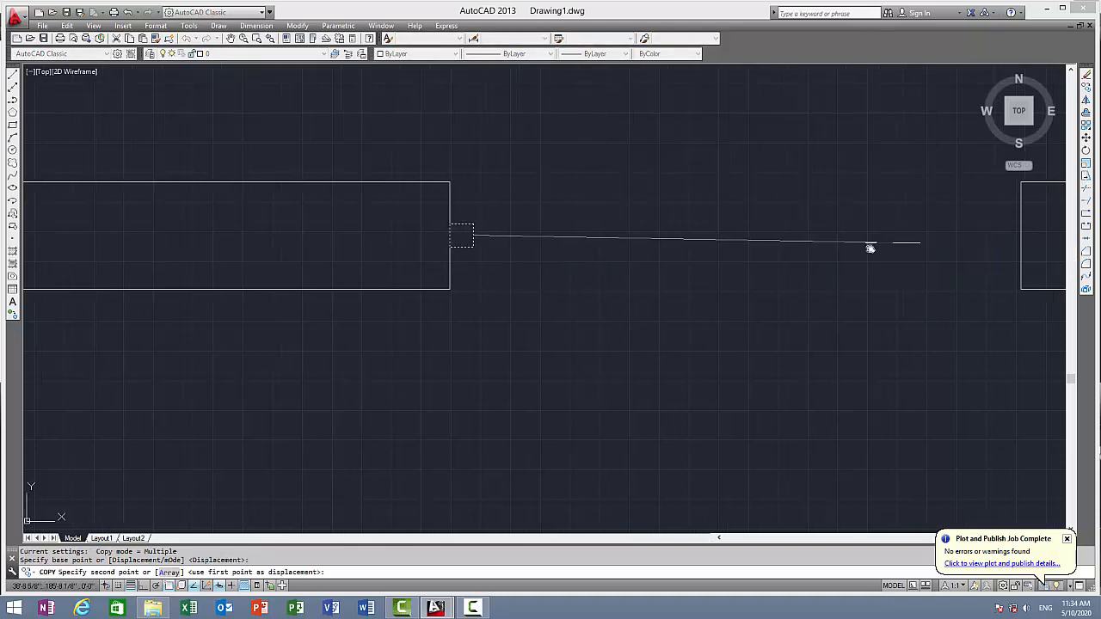
pyautogui.moveTo(912, 230); pyautogui.dragTo(765, 256, button='middle')
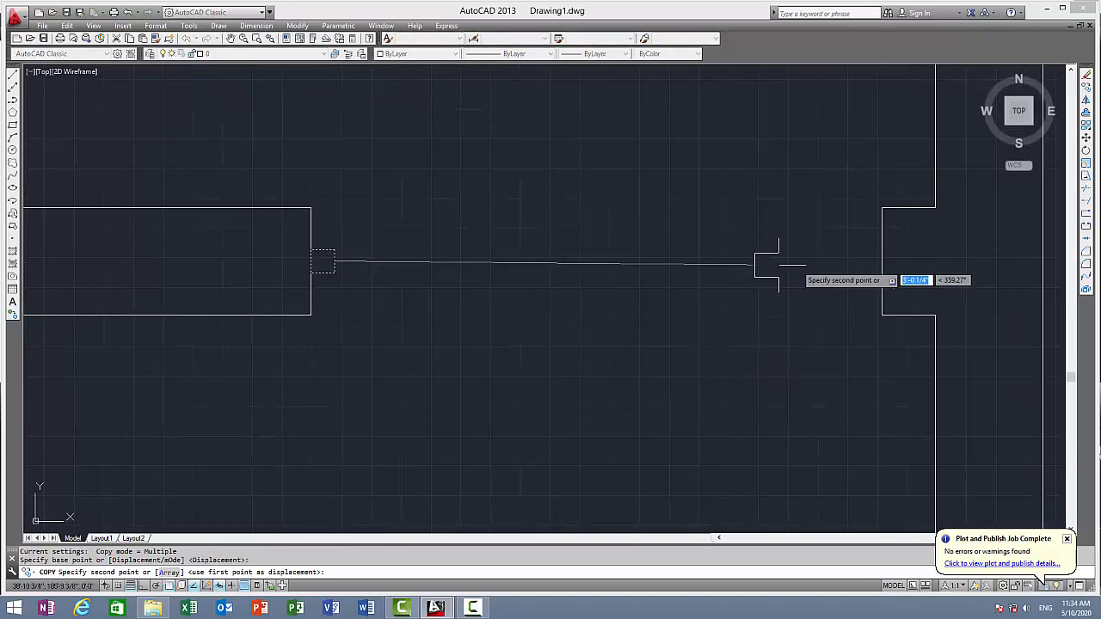
pyautogui.click(870, 267)
pyautogui.press('Escape')
# Step: Draw a 2' vertical line downward from the midpoint of the left square's right edge, with Ortho on
pyautogui.scroll(-3, 860, 303)
pyautogui.scroll(-1, 825, 295)
pyautogui.moveTo(826, 295); pyautogui.dragTo(656, 282, button='middle')
pyautogui.scroll(1, 623, 270)
pyautogui.scroll(2, 521, 274)
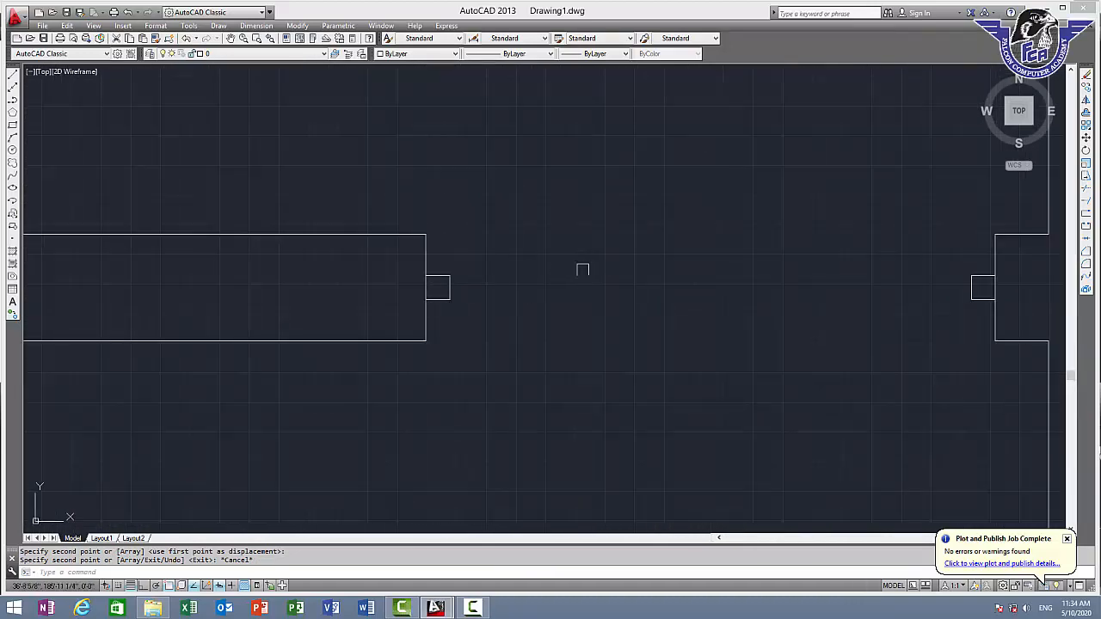
pyautogui.write('l')
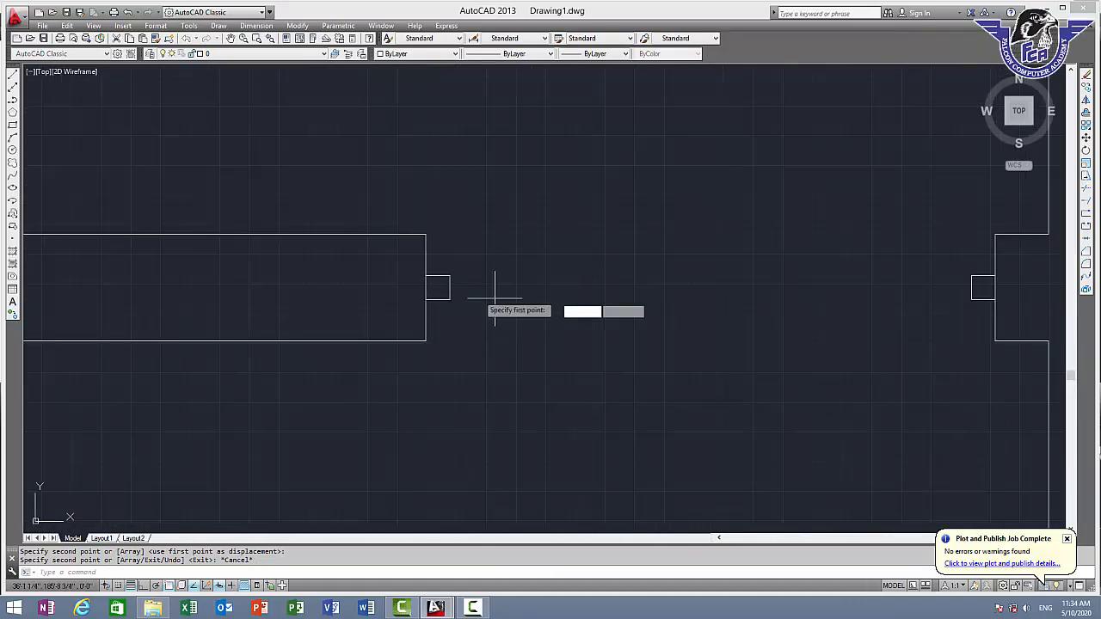
pyautogui.press('Return')
pyautogui.scroll(-3, 464, 421)
pyautogui.moveTo(465, 421); pyautogui.dragTo(467, 275, button='middle')
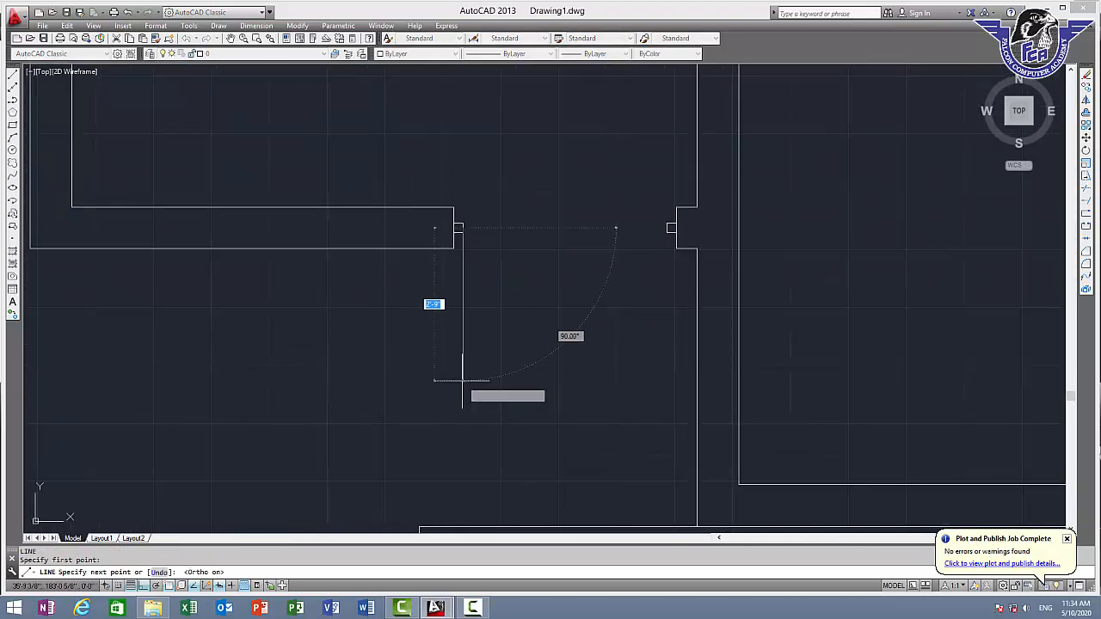
pyautogui.write("'")
pyautogui.press('Return')
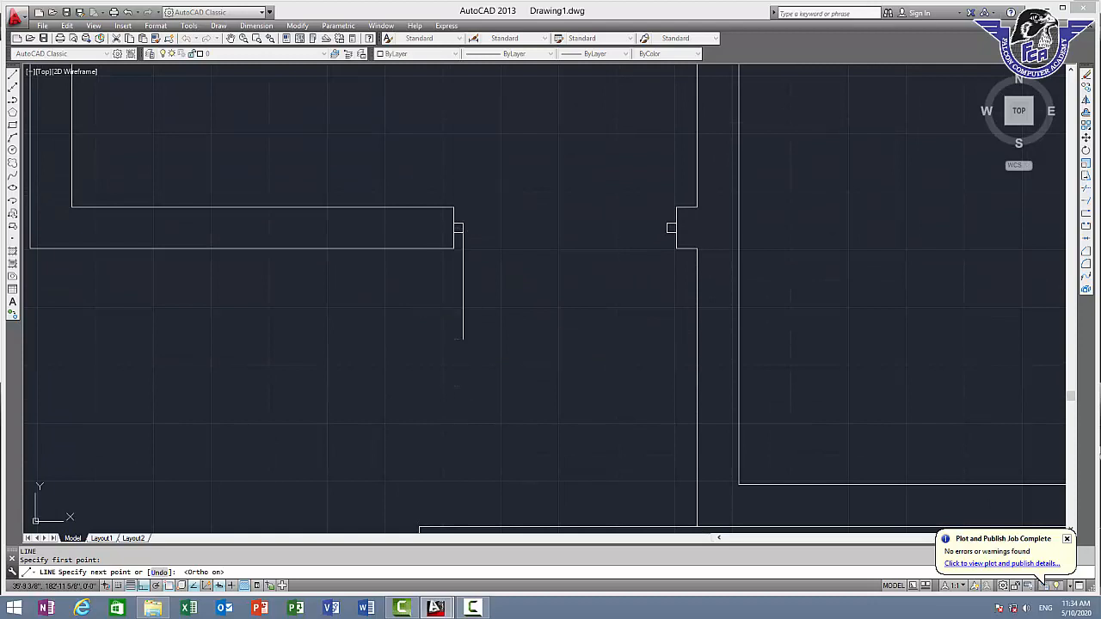
pyautogui.press('Return')
# Step: Draw a 2' vertical line downward from the midpoint of the right square's left edge
pyautogui.press('Return')
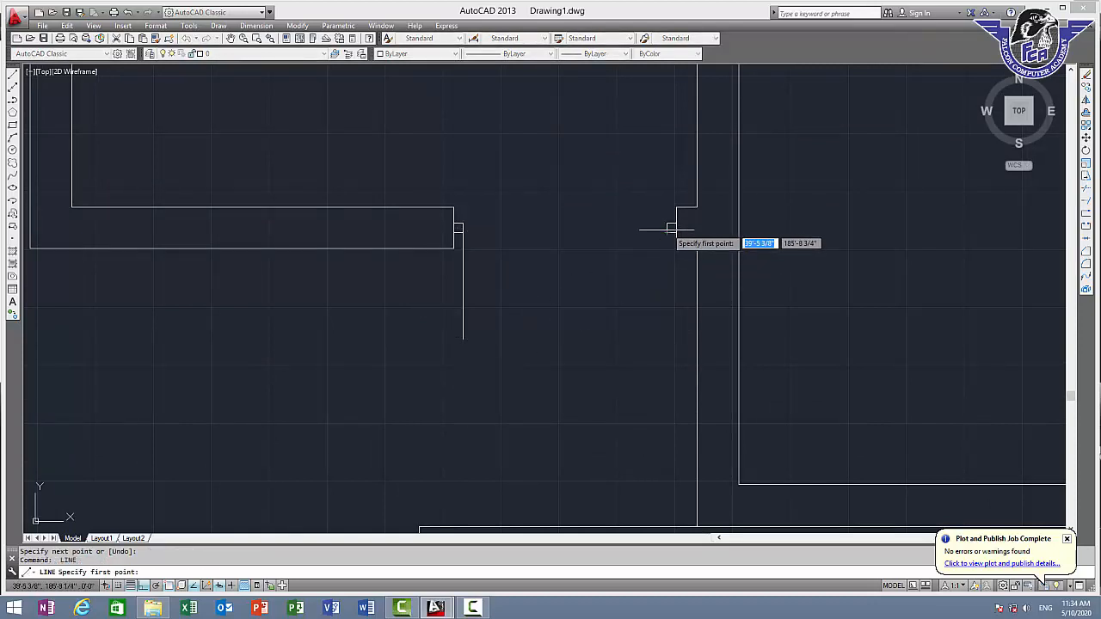
pyautogui.click(668, 230)
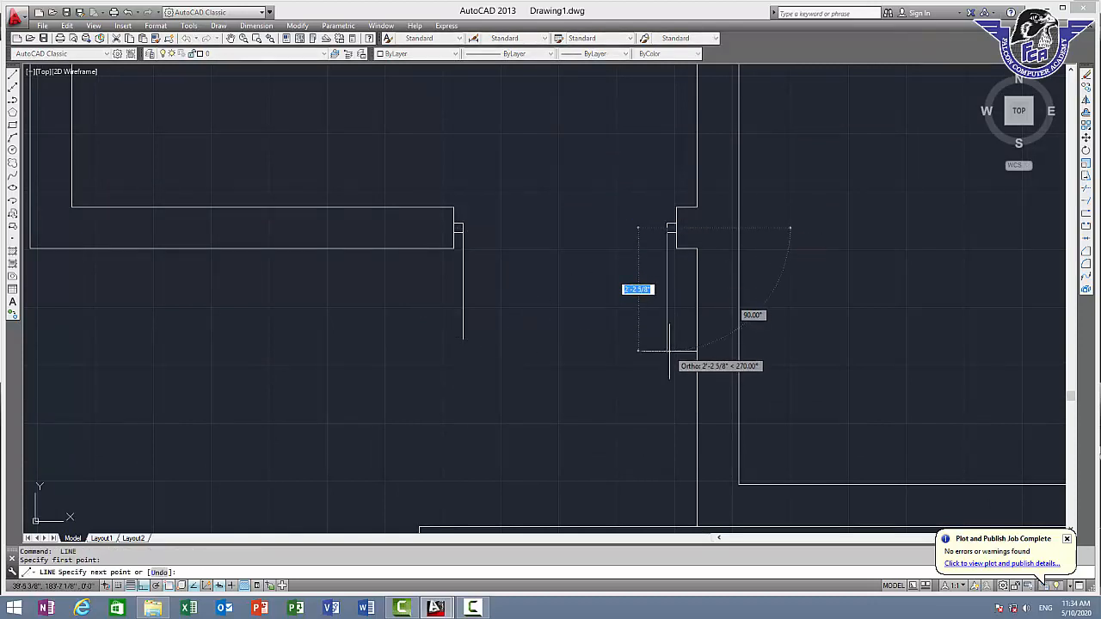
pyautogui.write("2'")
pyautogui.press('Return')
pyautogui.press('Return')
# Step: Draw a horizontal line across the doorway between the midpoints of the two squares' facing edges
pyautogui.scroll(2, 544, 224)
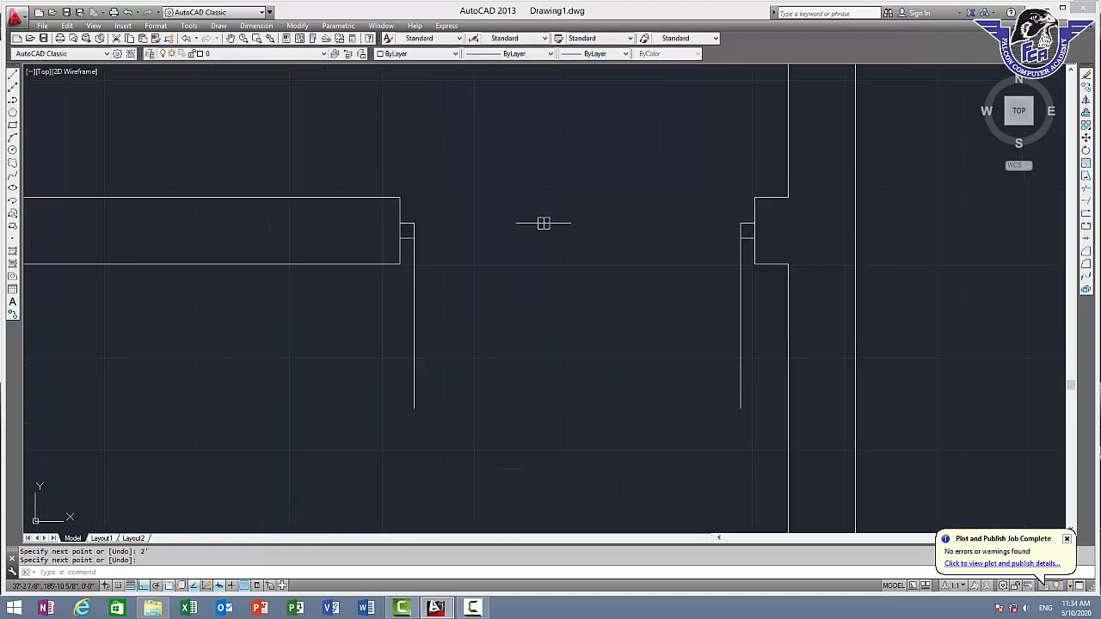
pyautogui.scroll(2, 439, 256)
pyautogui.moveTo(499, 255); pyautogui.dragTo(439, 280, button='middle')
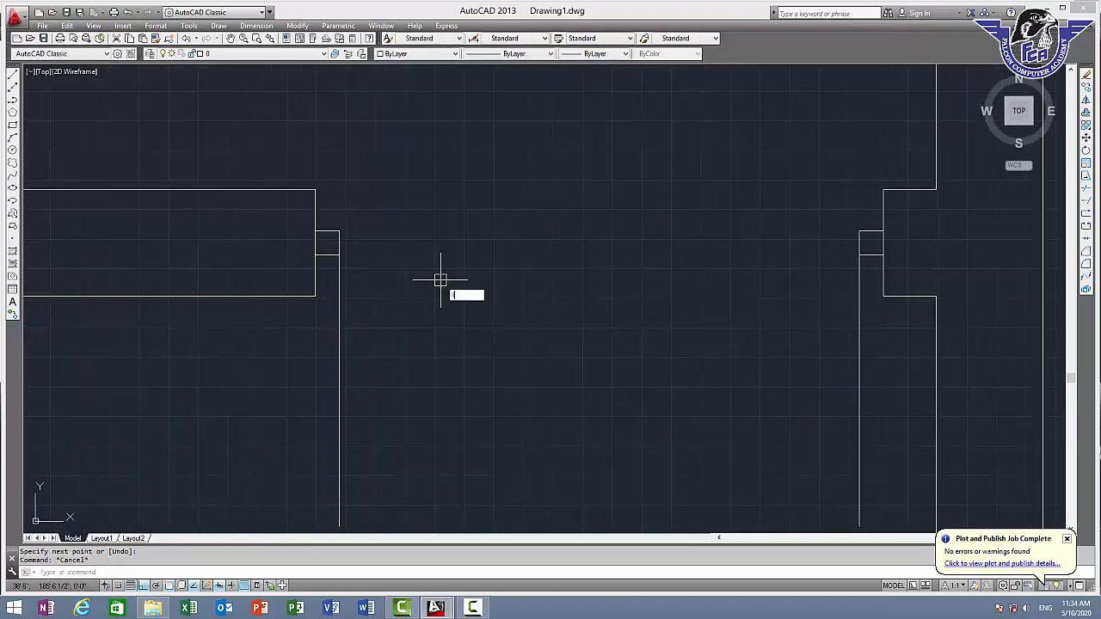
pyautogui.write('l')
pyautogui.press('Return')
pyautogui.click(339, 241)
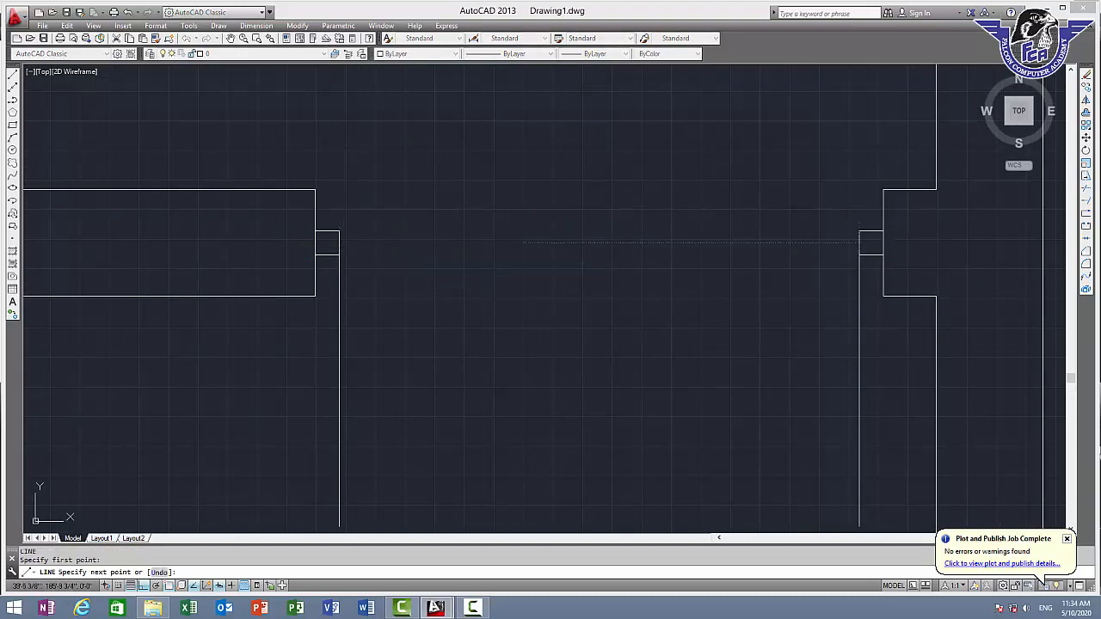
pyautogui.click(857, 244)
pyautogui.press('Escape')
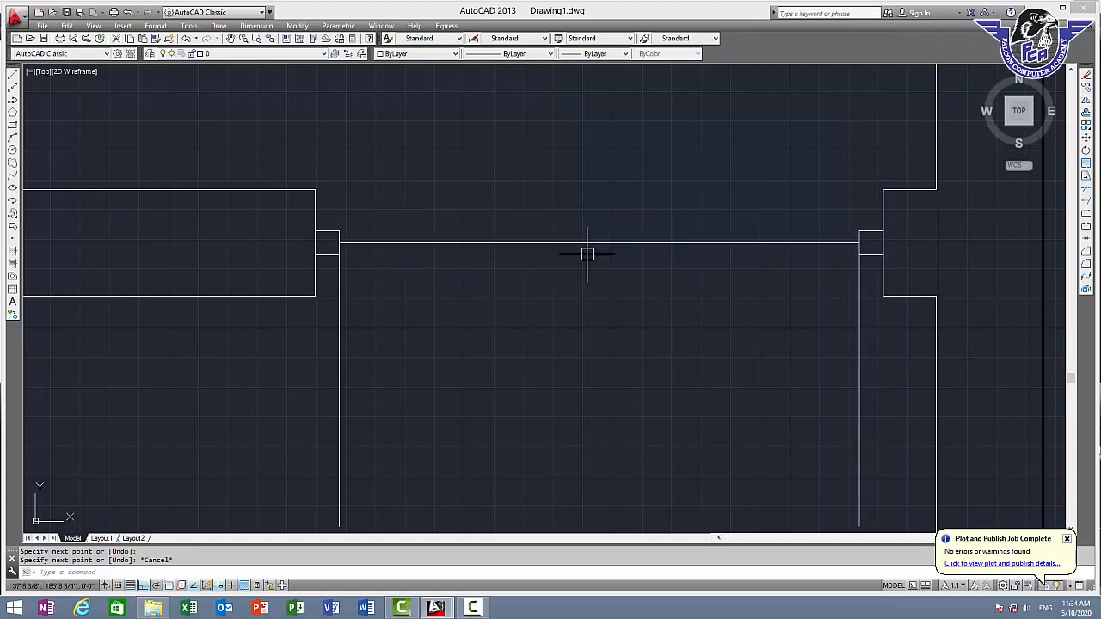
# Step: Draw a short vertical line down from the midpoint of the horizontal line across the doorway, and erase that horizontal line
pyautogui.press('Return')
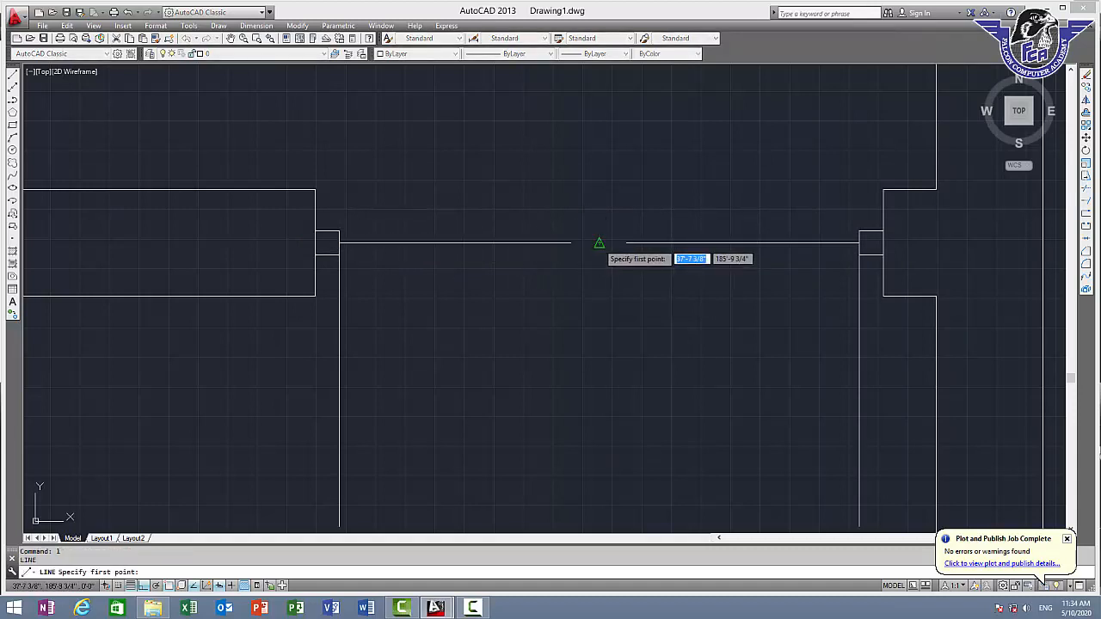
pyautogui.click(599, 242)
pyautogui.click(599, 290)
pyautogui.press('Escape')
pyautogui.click(637, 244)
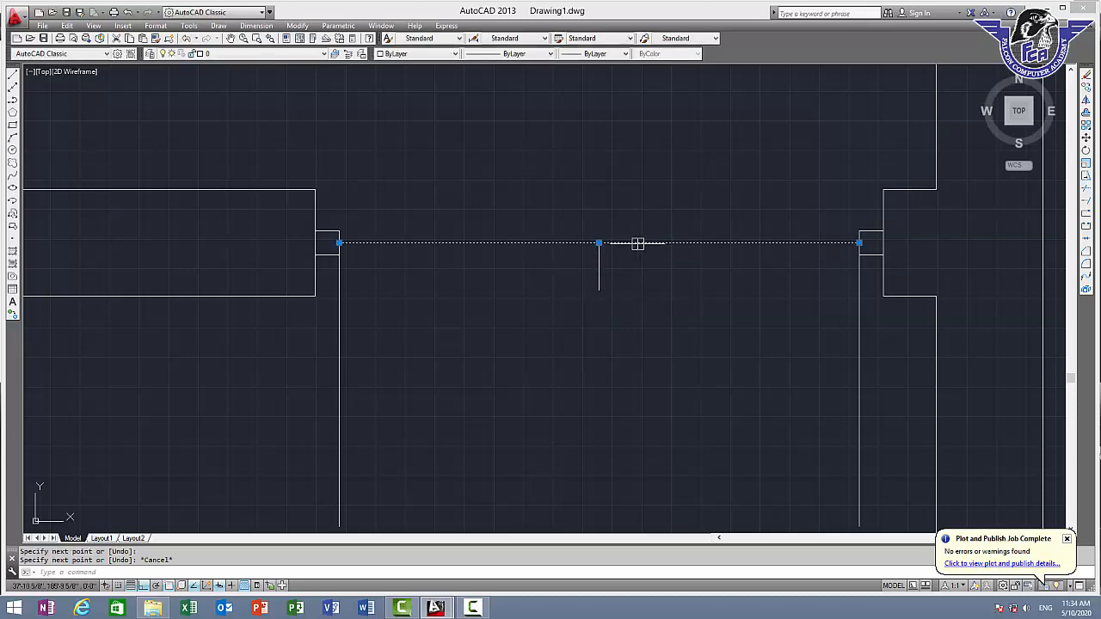
pyautogui.press('Delete')
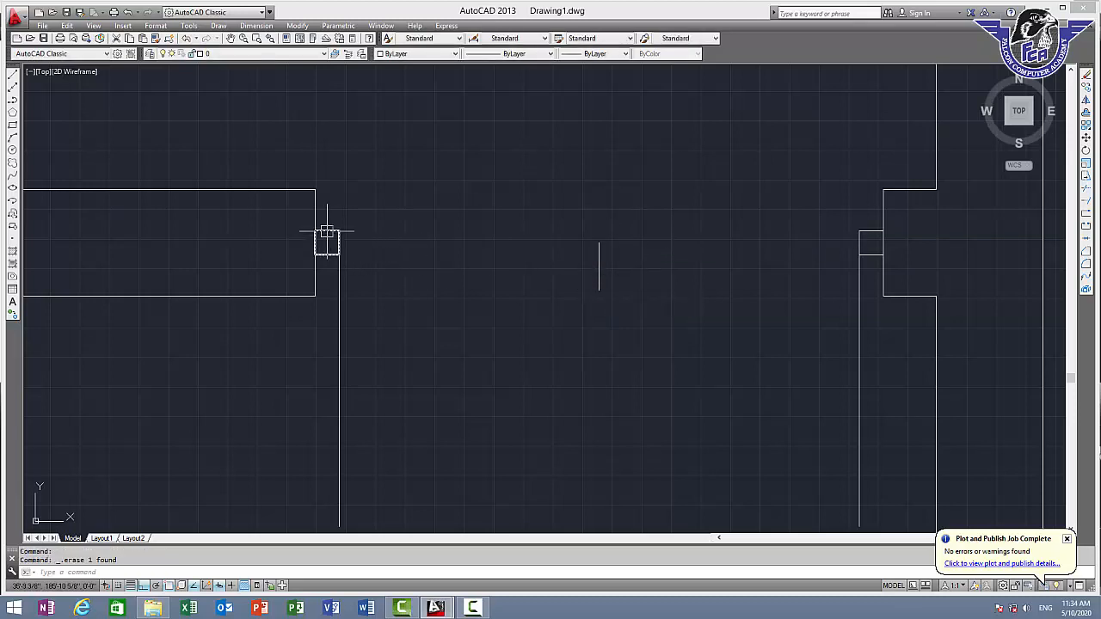
# Step: Copy the left square from its right edge's midpoint to the upper end of the short vertical centre line
pyautogui.write('o')
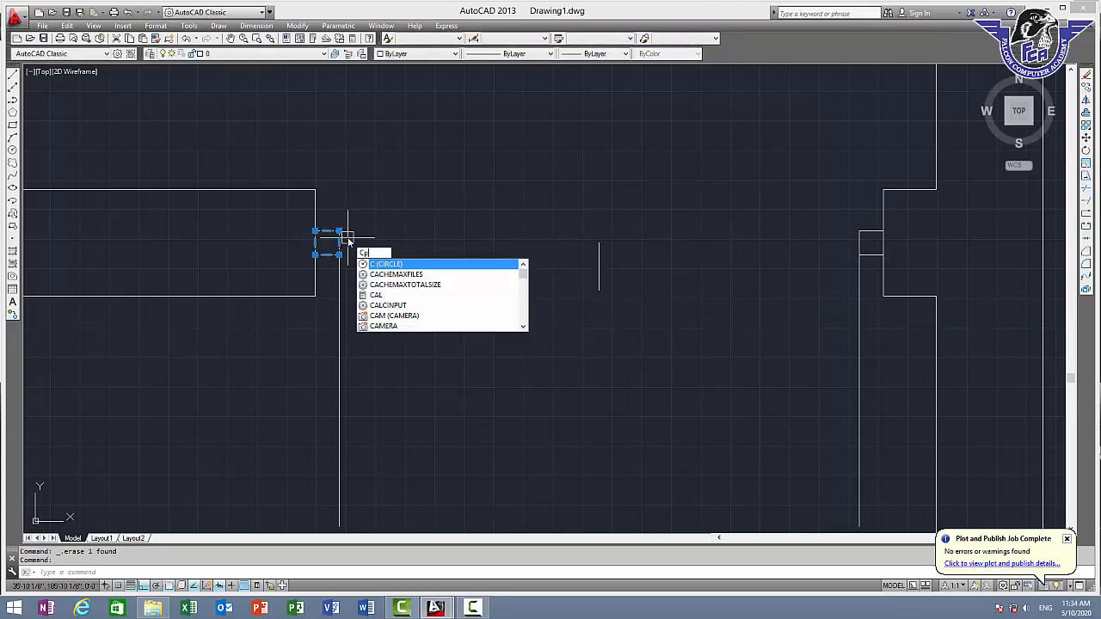
pyautogui.press('Return')
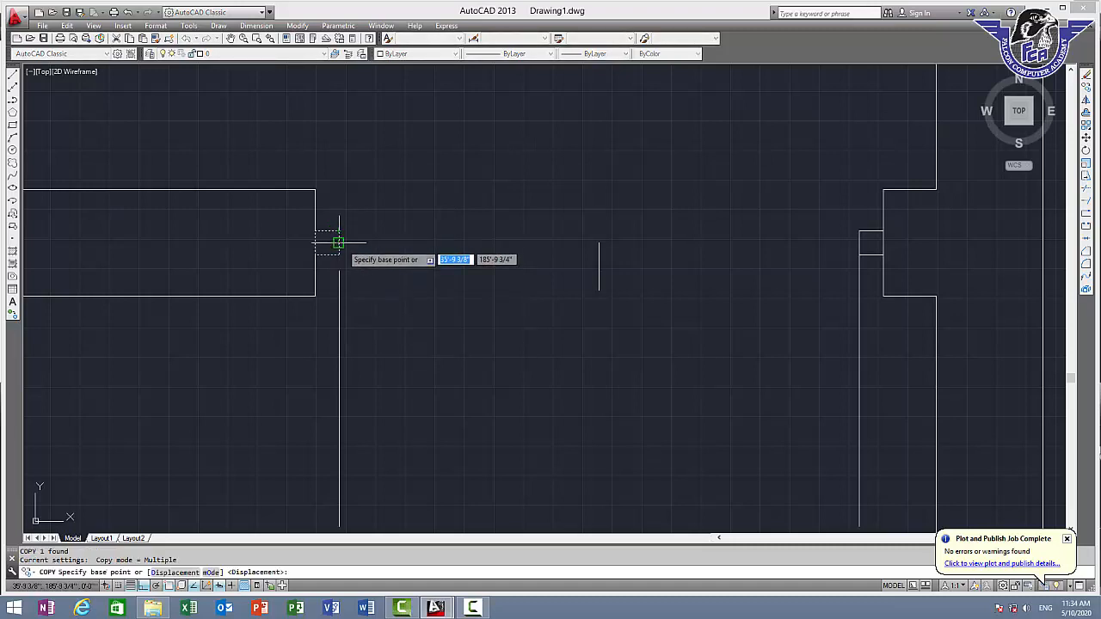
pyautogui.click(340, 243)
pyautogui.click(599, 243)
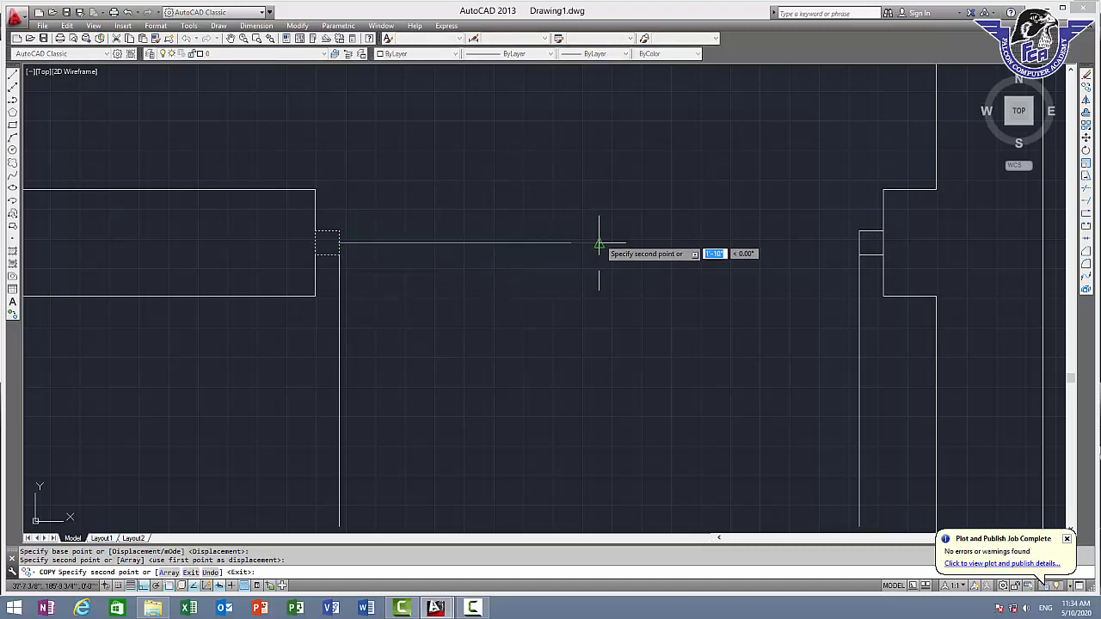
pyautogui.press('Escape')
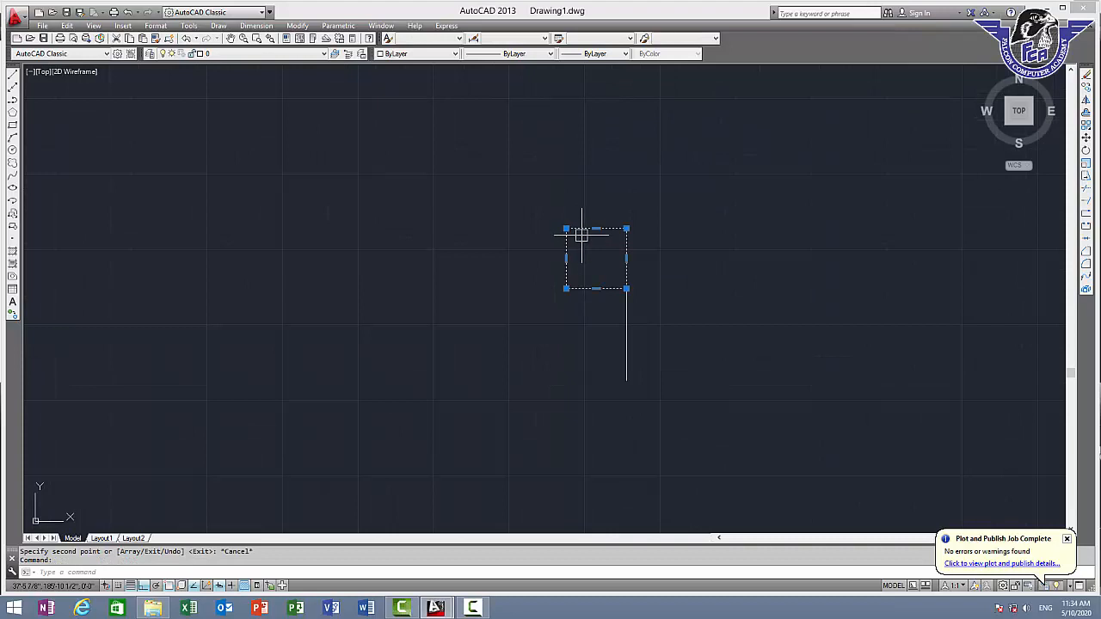
# Step: Copy the centre square from its left edge's midpoint to its right edge's midpoint, placing two squares side by side
pyautogui.write('co')
pyautogui.press('Return')
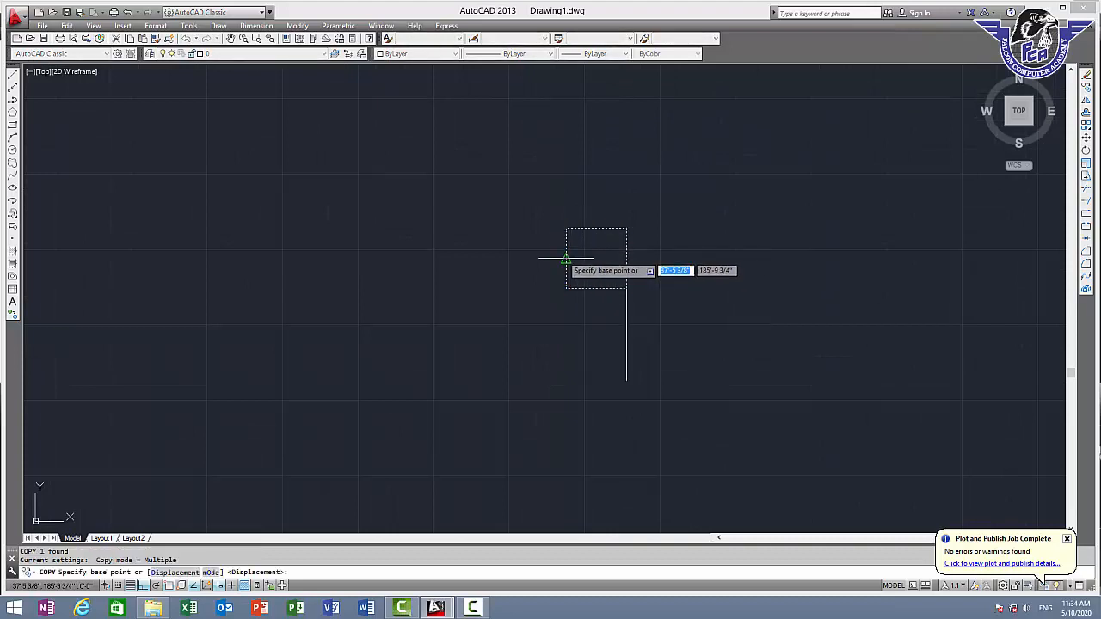
pyautogui.click(566, 258)
pyautogui.click(626, 258)
pyautogui.press('Escape')
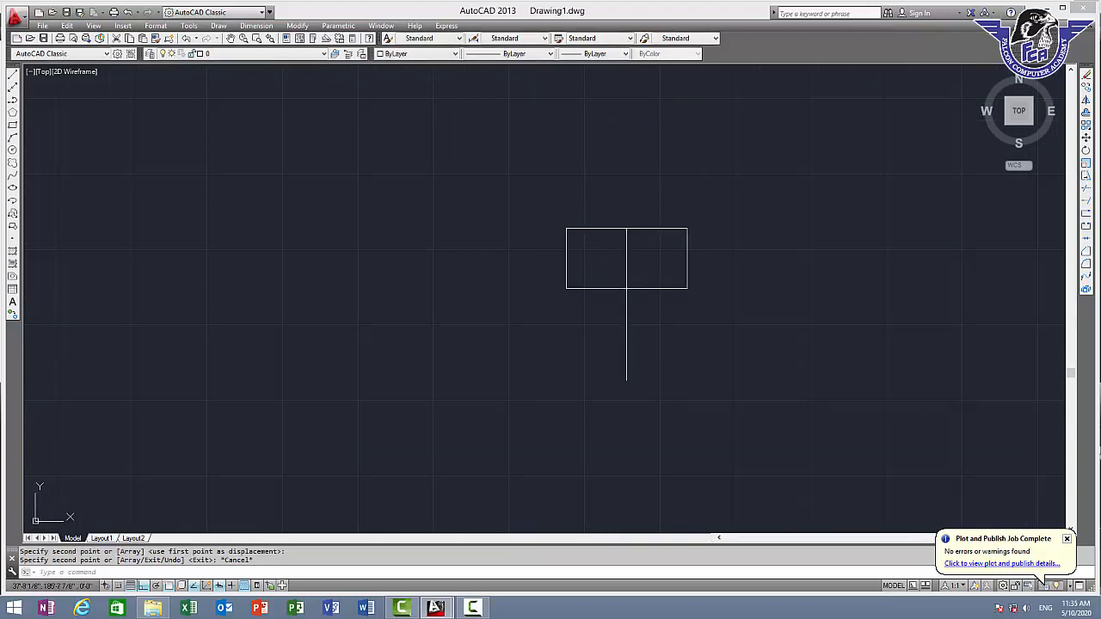
# Step: Erase the short vertical line running down through the two centre squares
pyautogui.click(650, 315)
pyautogui.click(584, 342)
pyautogui.press('Delete')
pyautogui.scroll(-3, 626, 326)
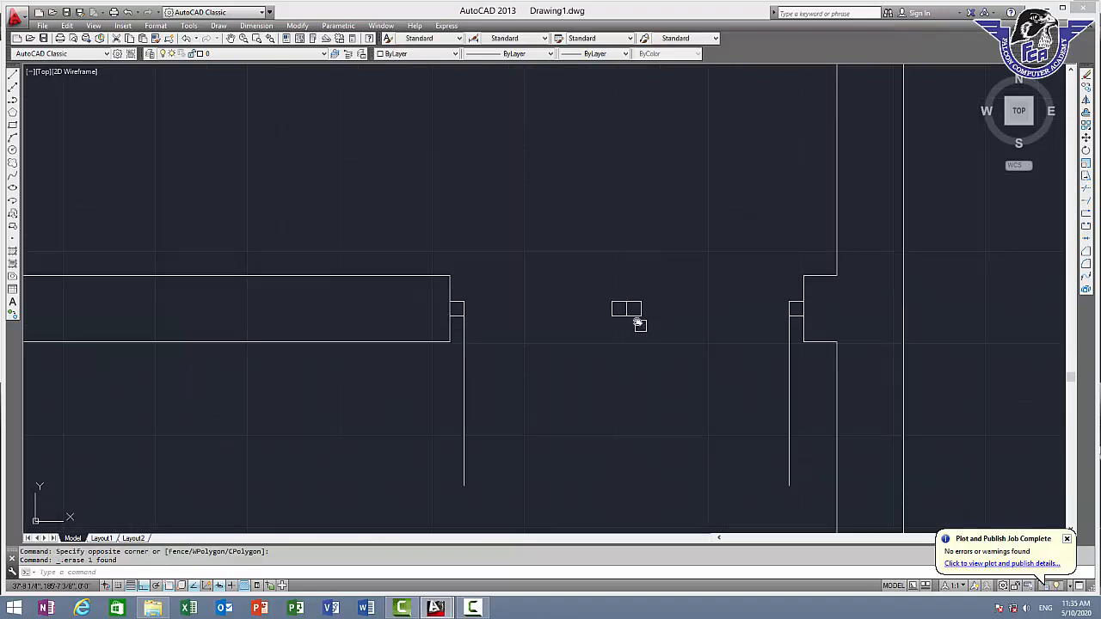
pyautogui.moveTo(626, 326); pyautogui.dragTo(566, 249, button='middle')
pyautogui.scroll(1, 565, 251)
pyautogui.write('s')
pyautogui.press('Return')
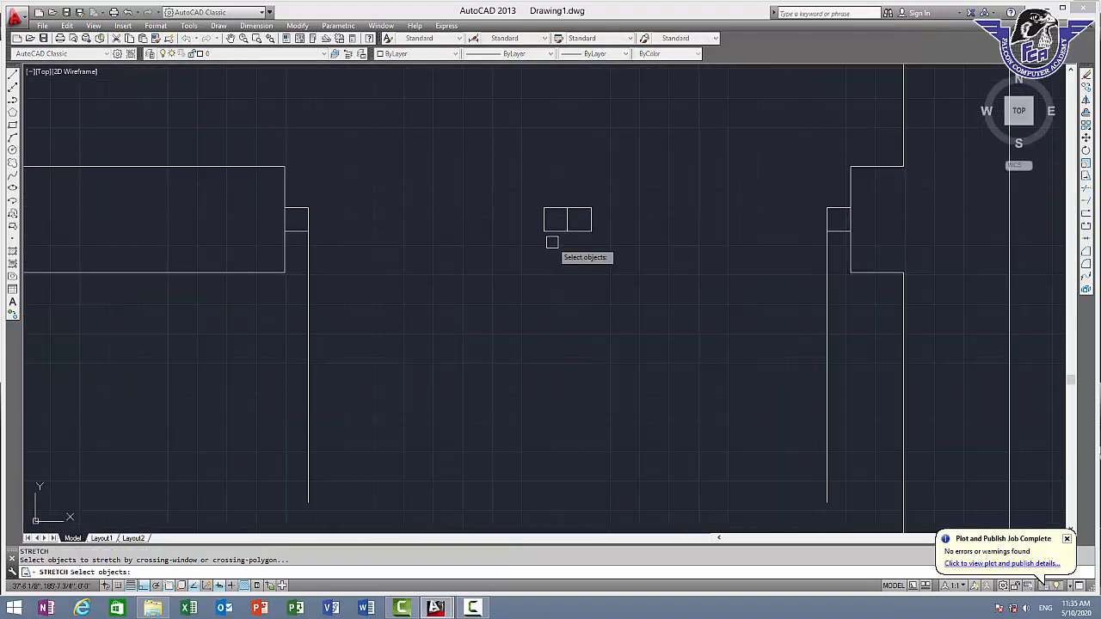
pyautogui.press('Escape')
# Step: Draw a three-point arc from the centre squares' lower-left corner, passing 1" straight below it, to the left leaf's lower end
pyautogui.write('a')
pyautogui.press('Return')
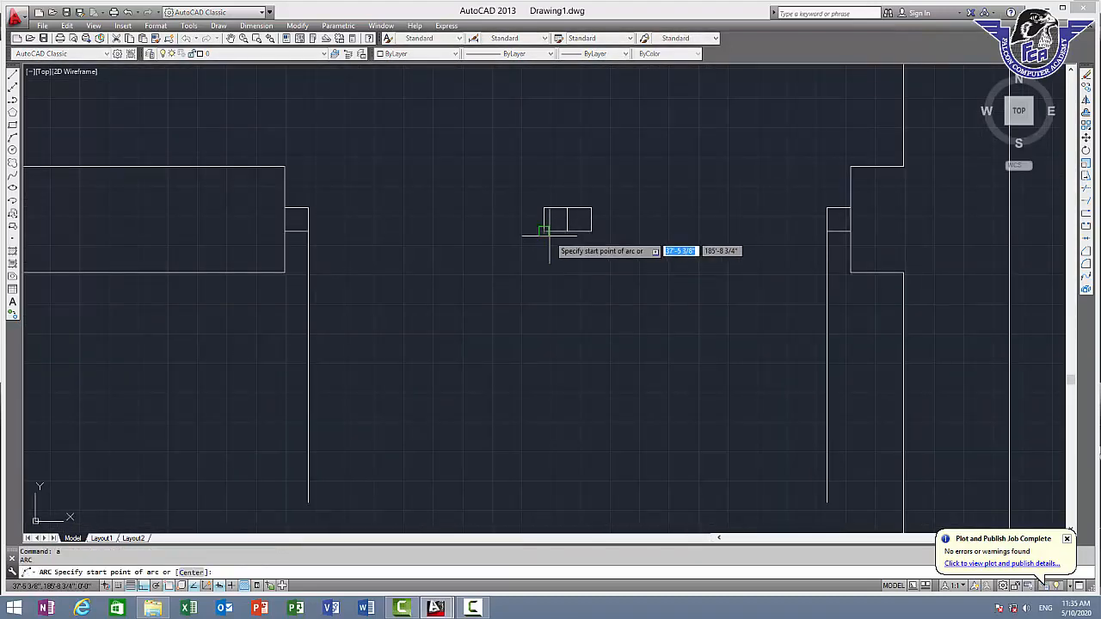
pyautogui.click(544, 232)
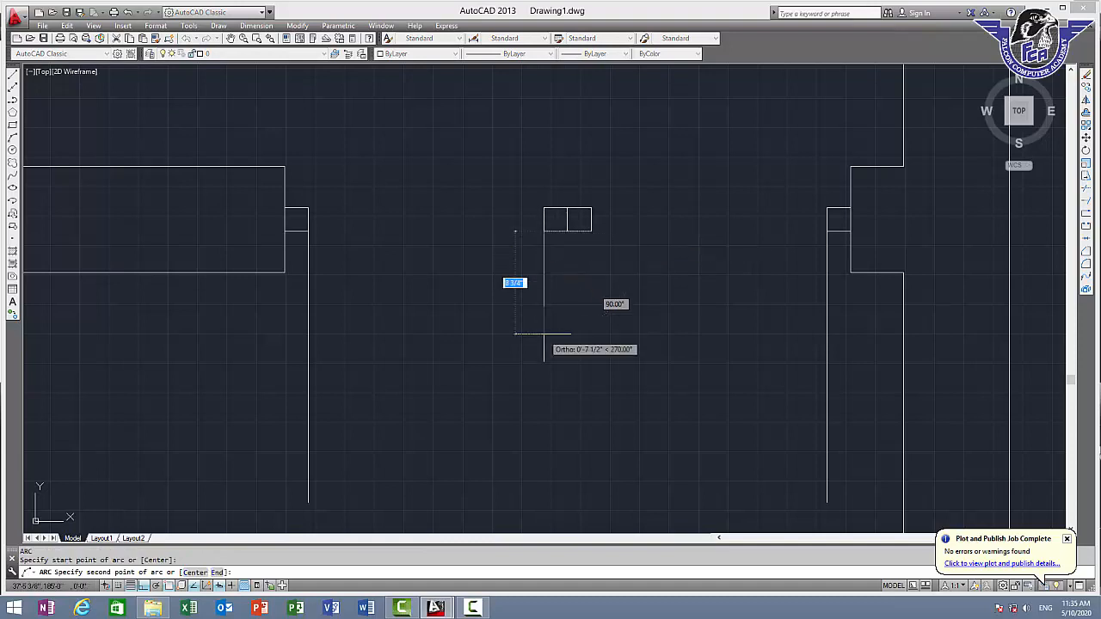
pyautogui.write('1')
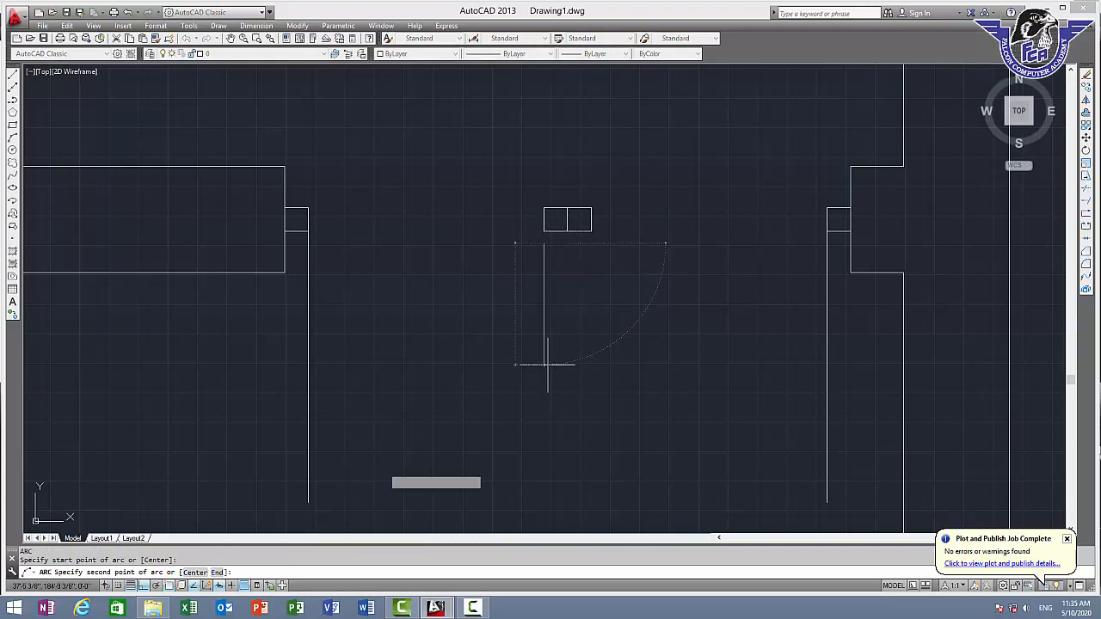
pyautogui.press('Return')
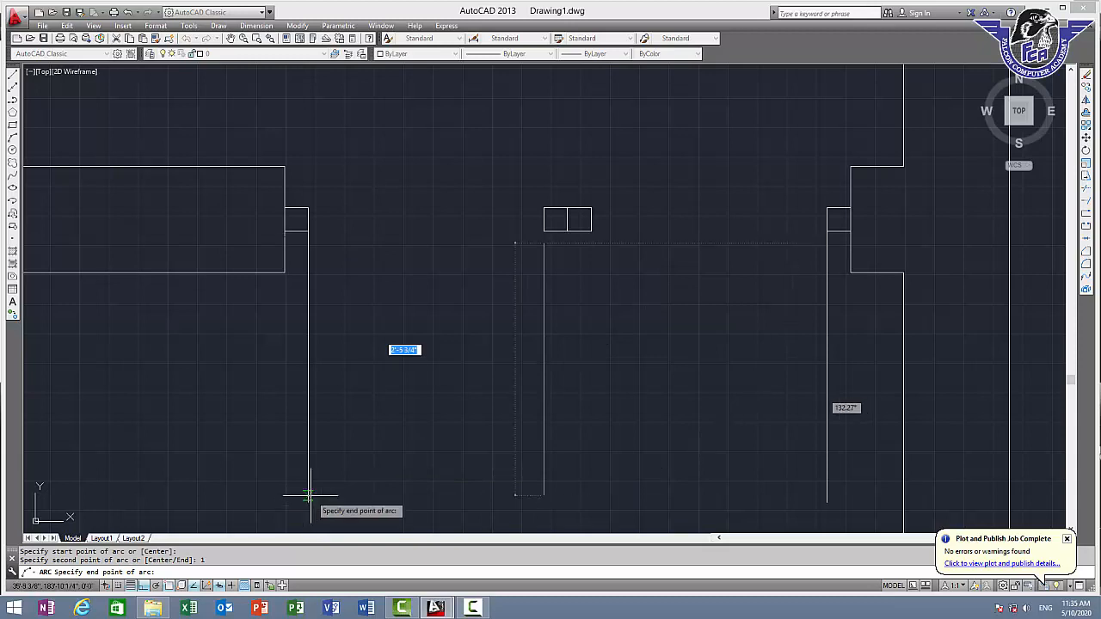
pyautogui.click(310, 497)
# Step: Draw a three-point arc from the centre squares' lower-right corner, passing 1" straight below it, to the right leaf's lower end
pyautogui.press('Return')
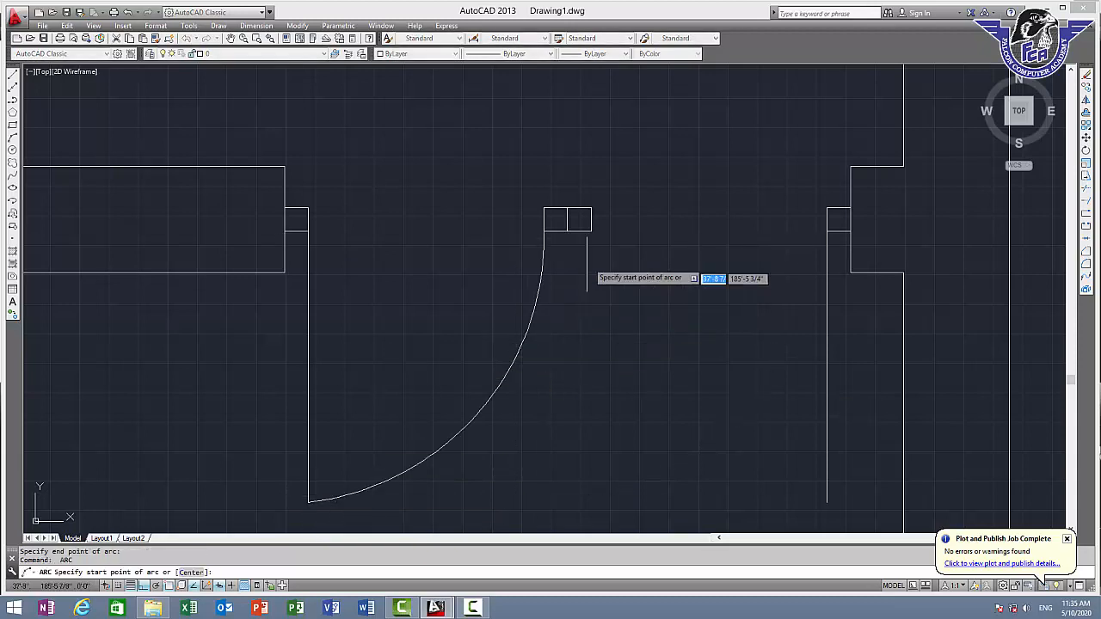
pyautogui.click(591, 231)
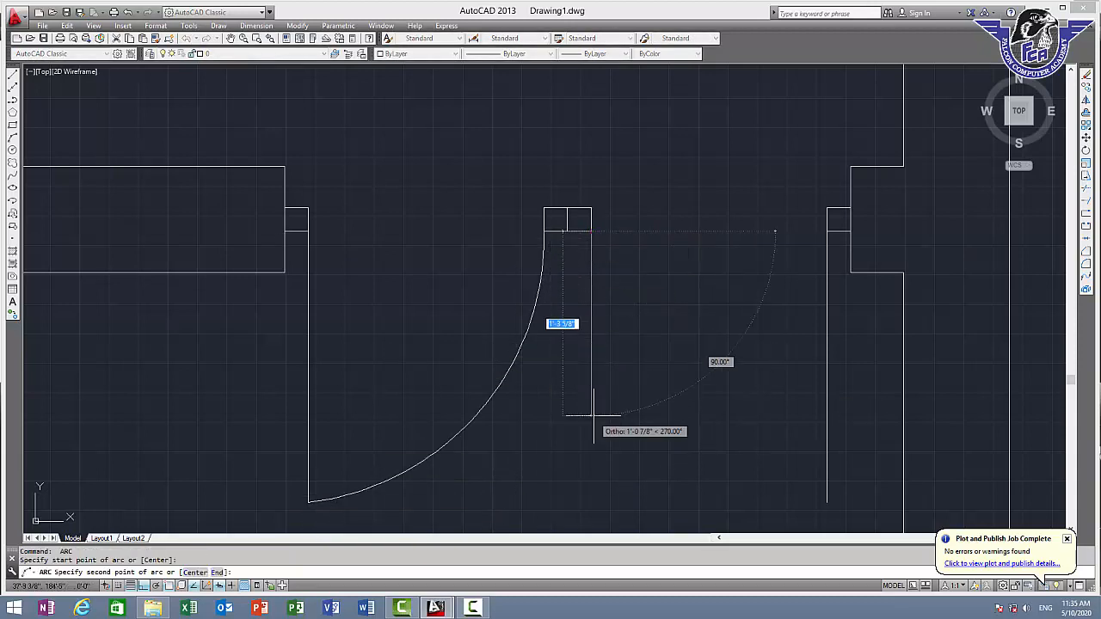
pyautogui.write('1')
pyautogui.press('Return')
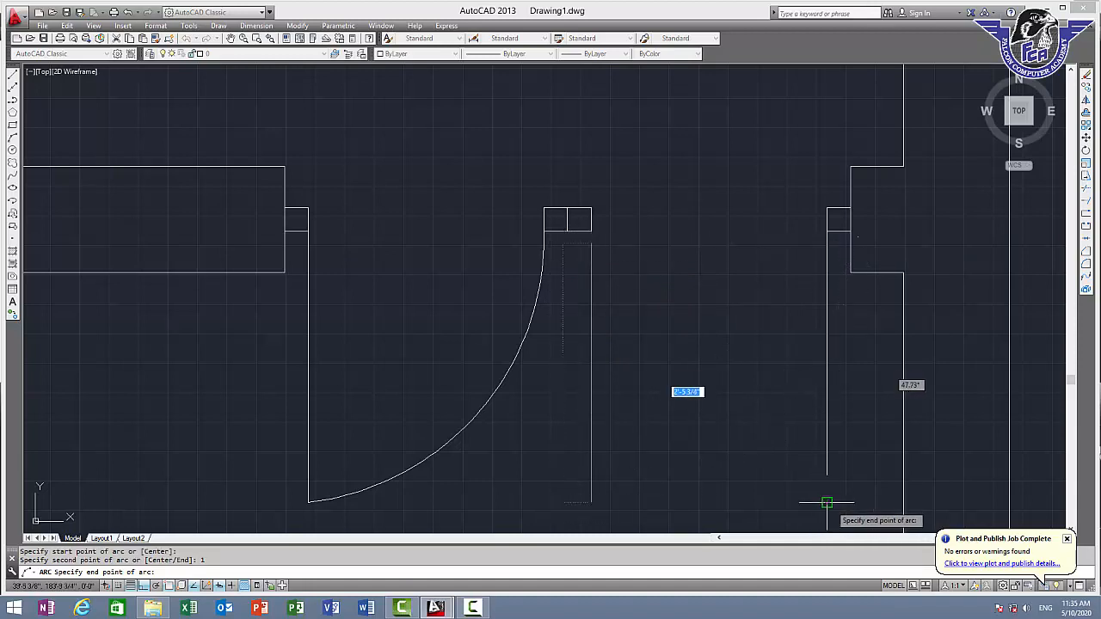
pyautogui.click(829, 503)
# Step: Draw a horizontal line across the vertical wall east of the double door, from the room's lower-left inner corner to the wall's outer line
pyautogui.scroll(-6, 783, 399)
pyautogui.moveTo(773, 357); pyautogui.dragTo(438, 137, button='middle')
pyautogui.scroll(-4, 534, 192)
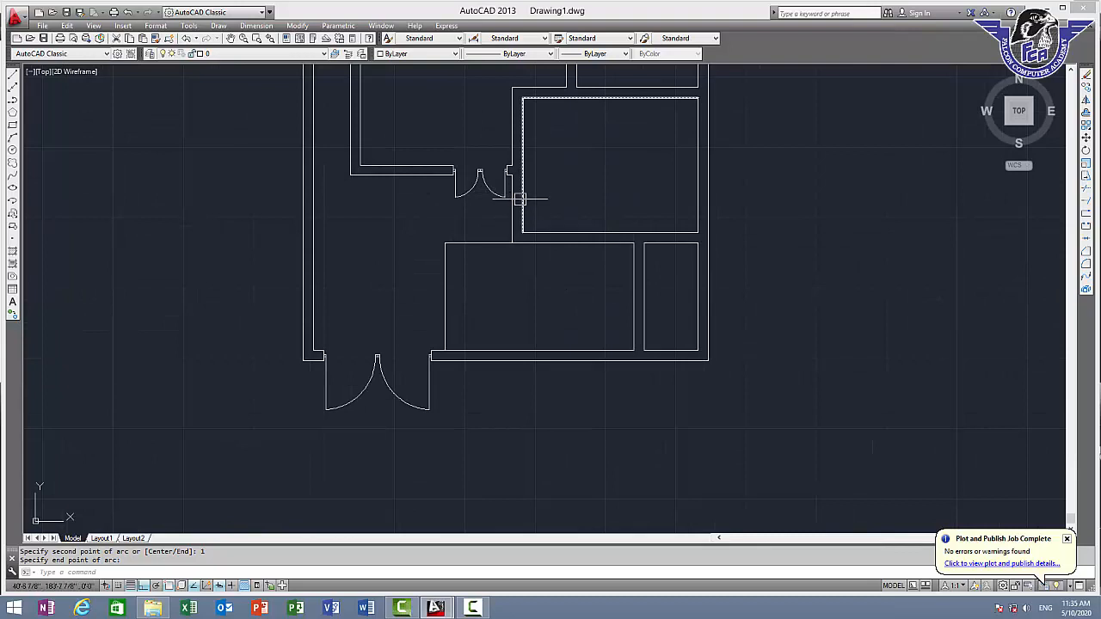
pyautogui.scroll(4, 519, 199)
pyautogui.press('Escape')
pyautogui.scroll(2, 508, 294)
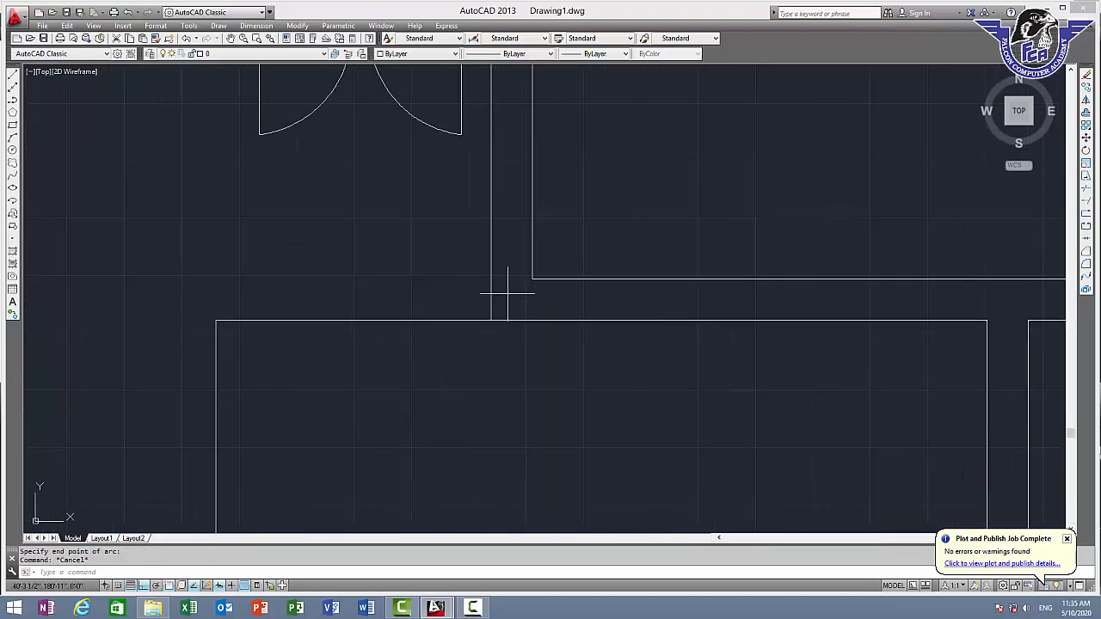
pyautogui.press('l')
pyautogui.press('Return')
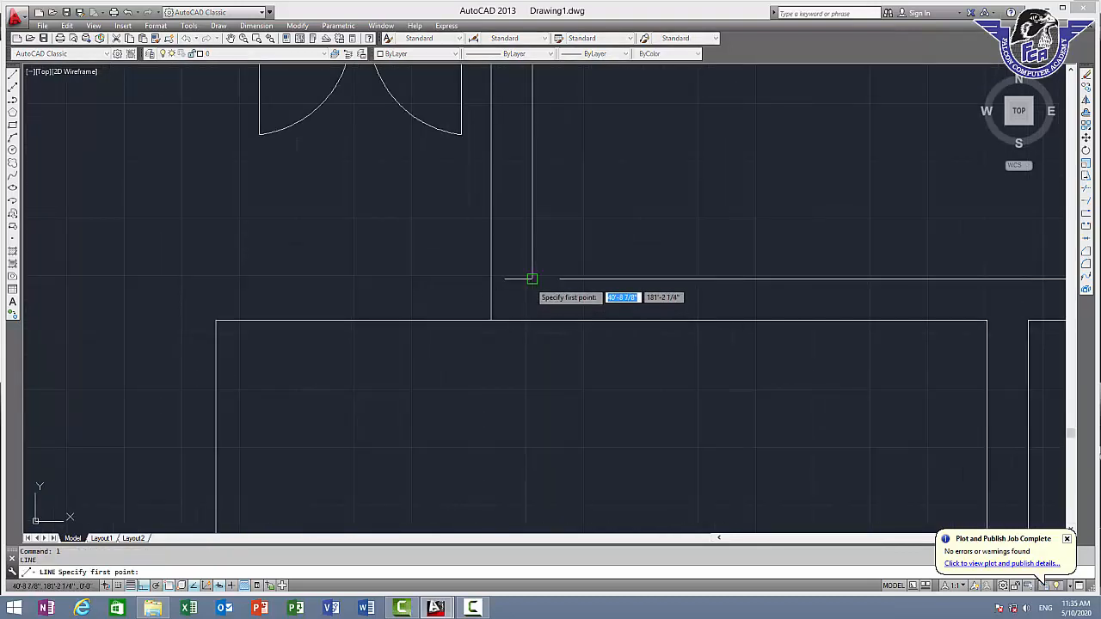
pyautogui.click(530, 278)
pyautogui.click(490, 278)
pyautogui.press('Escape')
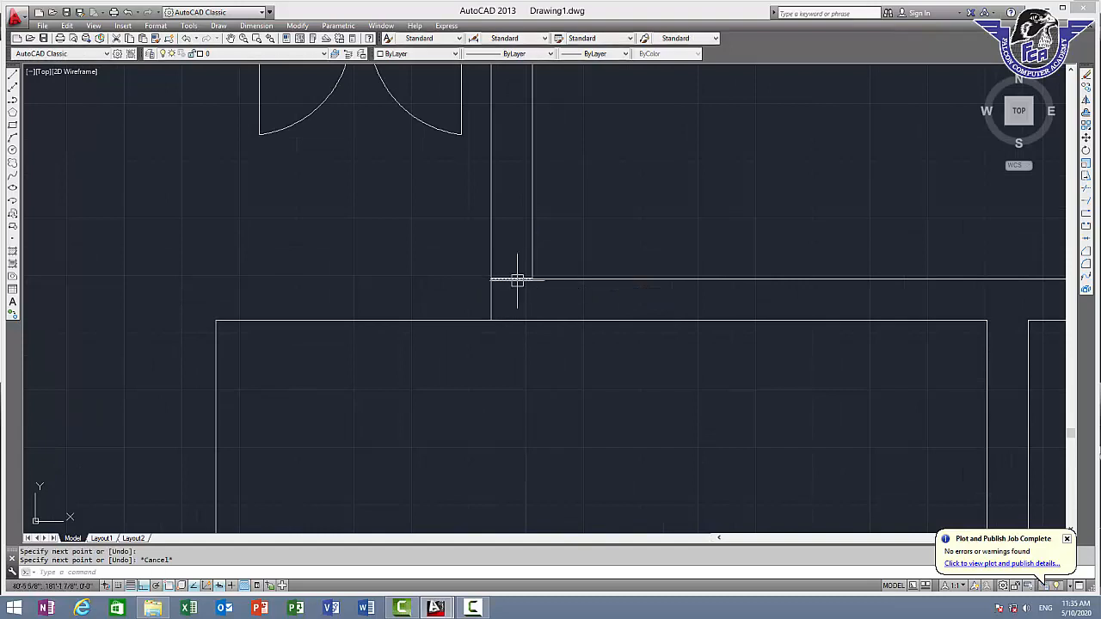
# Step: Offset the line across the wall 4.5" upward and erase the original line
pyautogui.press('Return')
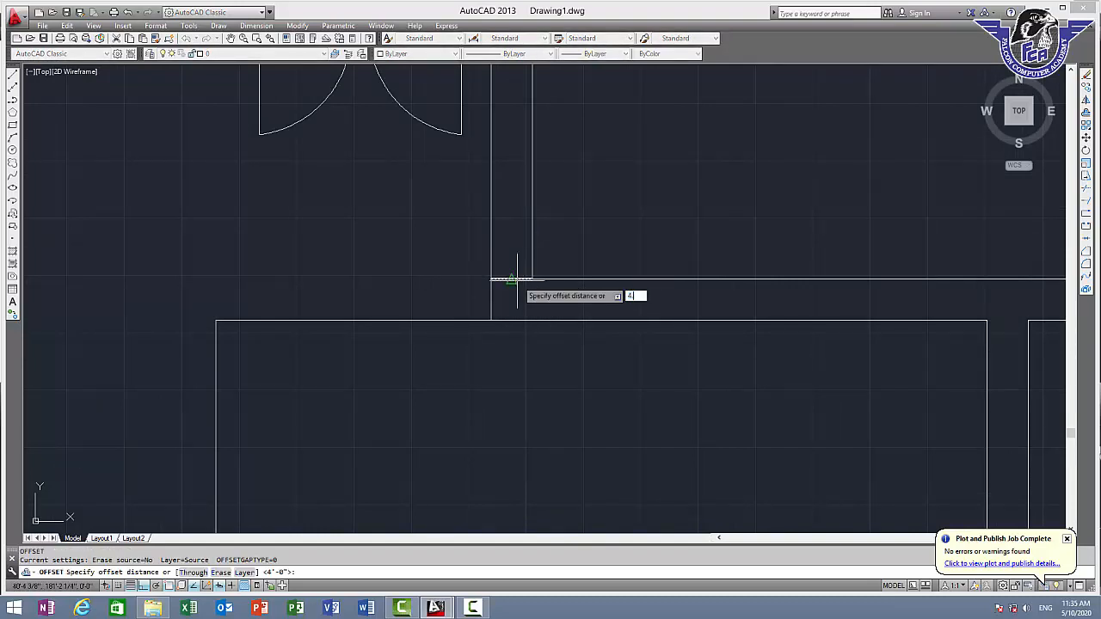
pyautogui.press('Return')
pyautogui.click(514, 278)
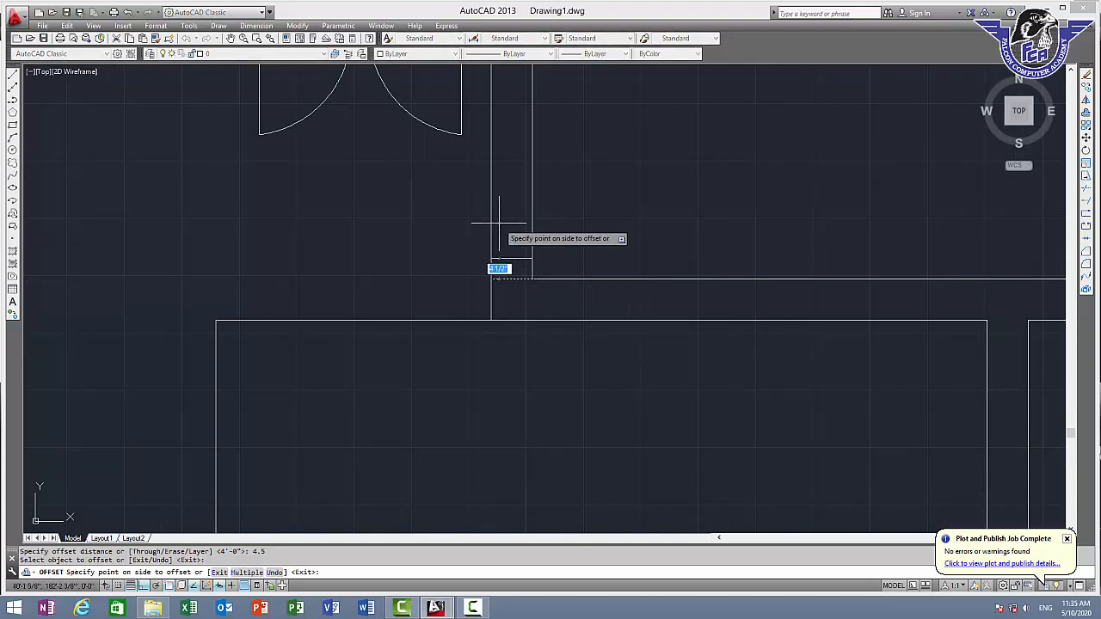
pyautogui.click(500, 217)
pyautogui.press('Escape')
pyautogui.moveTo(514, 213); pyautogui.dragTo(489, 261, button='middle')
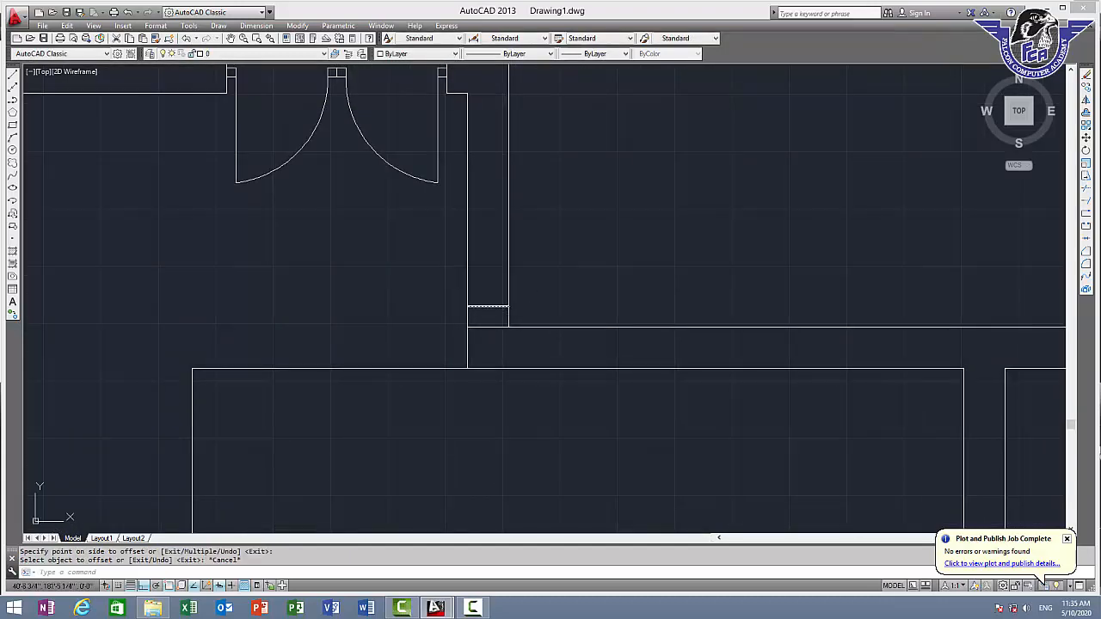
pyautogui.click(497, 326)
pyautogui.press('Delete')
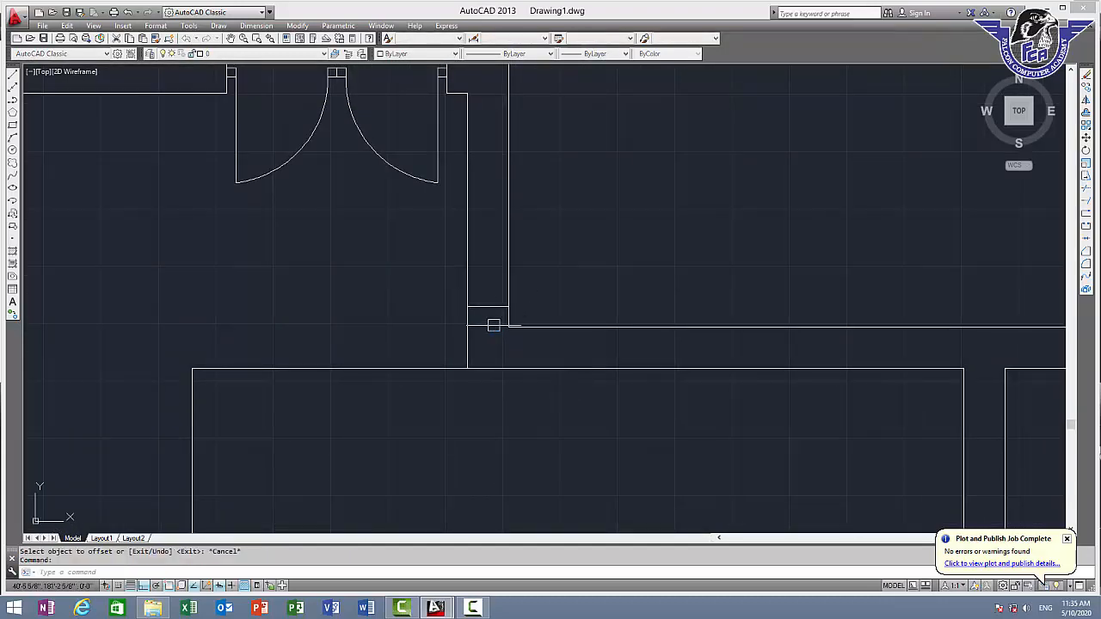
# Step: Mirror the double door's leaves and swing arcs upward about a horizontal line through the right leaf's upper end, erasing the originals
pyautogui.scroll(-2, 496, 213)
pyautogui.moveTo(497, 213); pyautogui.dragTo(481, 347, button='middle')
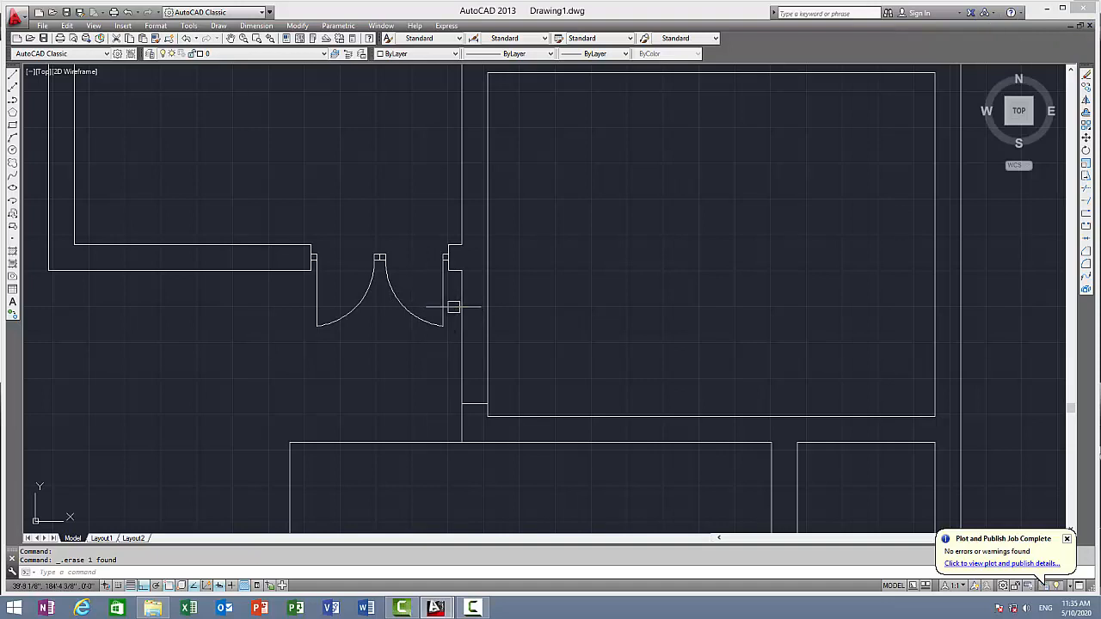
pyautogui.press('Escape')
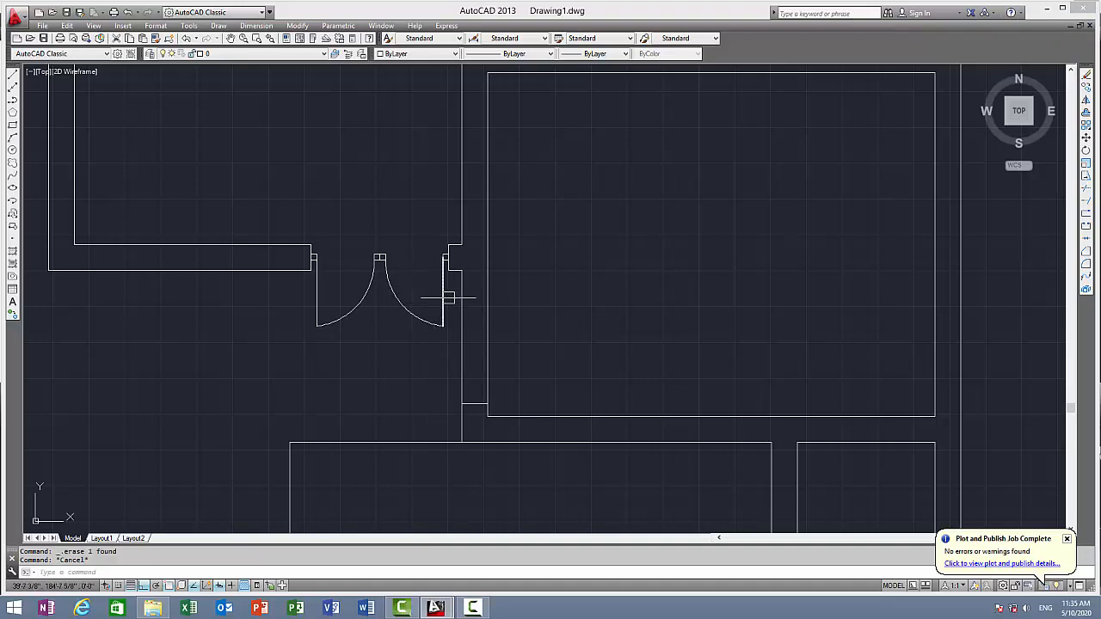
pyautogui.scroll(2, 451, 301)
pyautogui.click(452, 296)
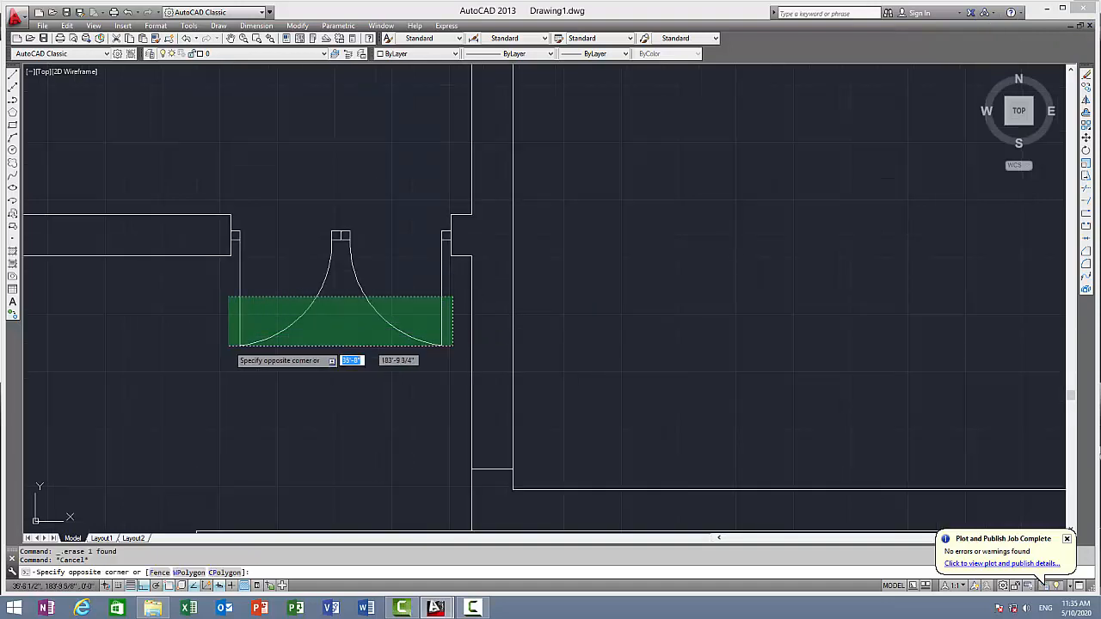
pyautogui.click(195, 360)
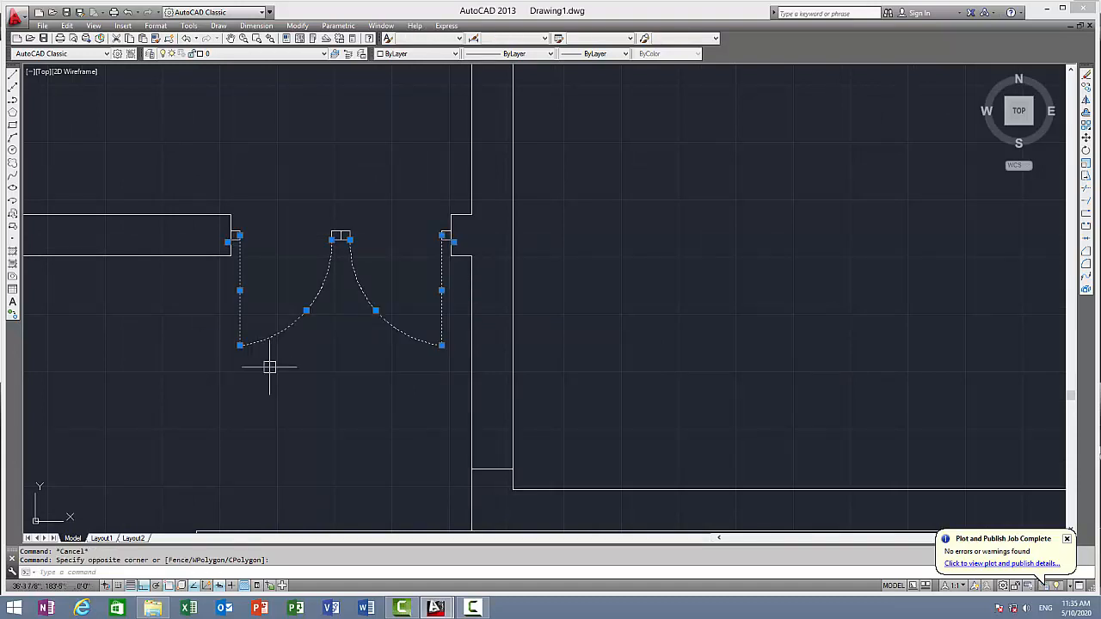
pyautogui.write('mi')
pyautogui.press('Return')
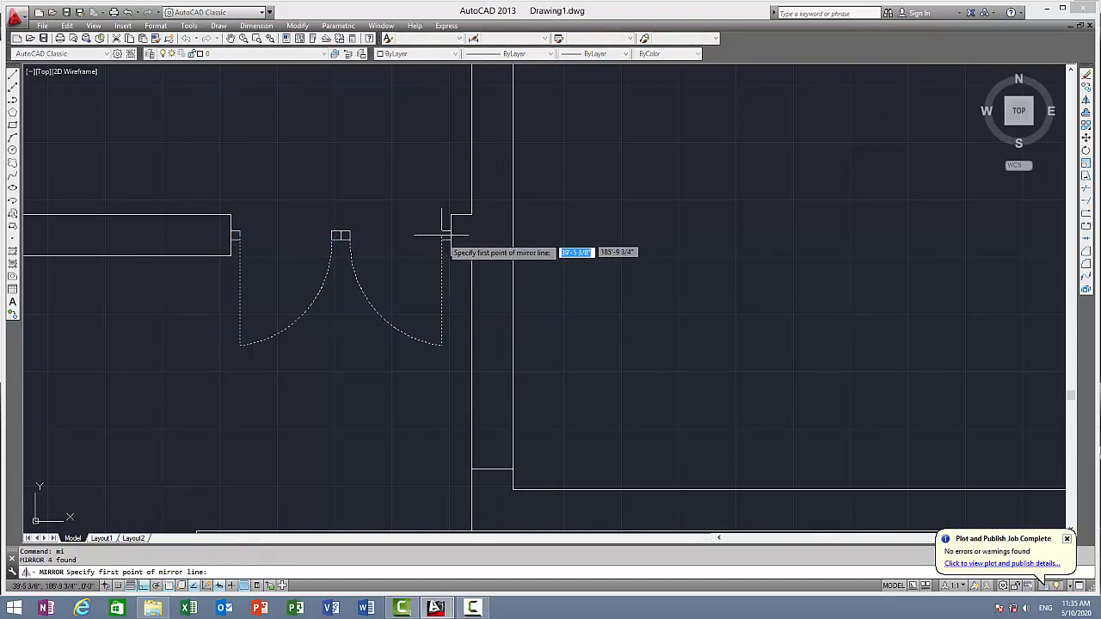
pyautogui.click(442, 237)
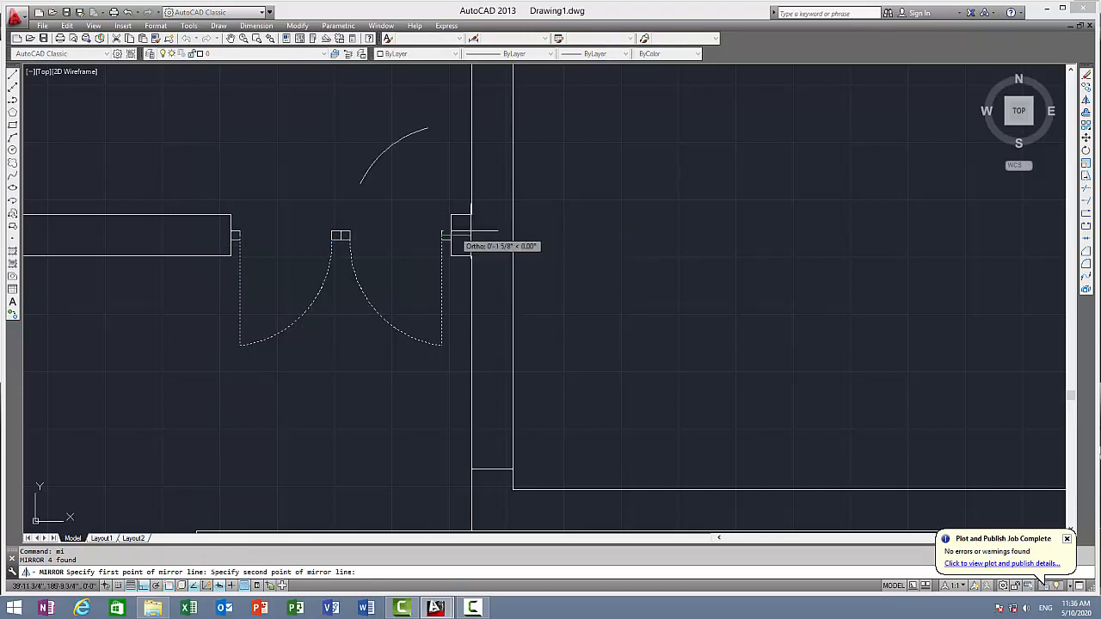
pyautogui.click(591, 237)
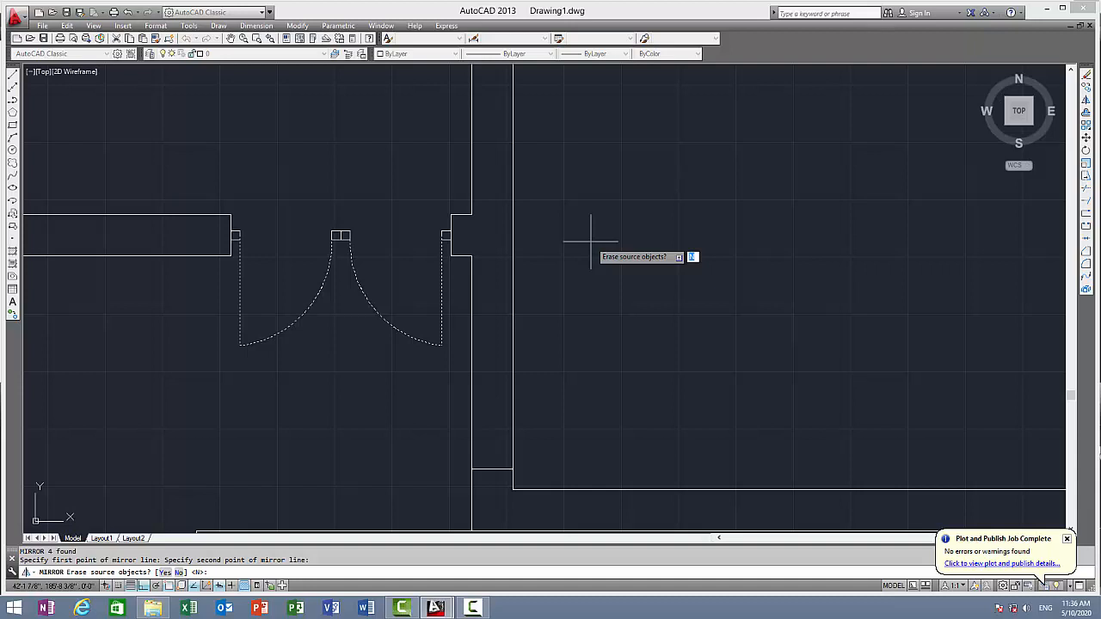
pyautogui.press('Return')
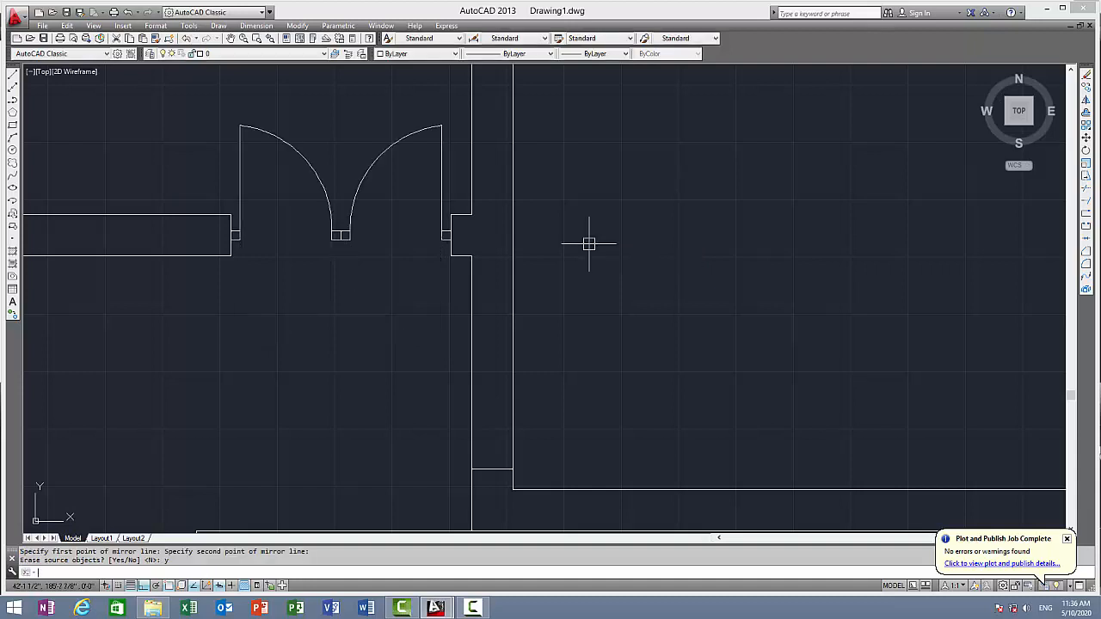
pyautogui.press('Escape')
# Step: Offset the line across the vertical wall 3' upward to mark the door opening
pyautogui.scroll(-4, 588, 250)
pyautogui.moveTo(565, 294); pyautogui.dragTo(426, 337, button='middle')
pyautogui.moveTo(485, 314); pyautogui.dragTo(450, 288, button='middle')
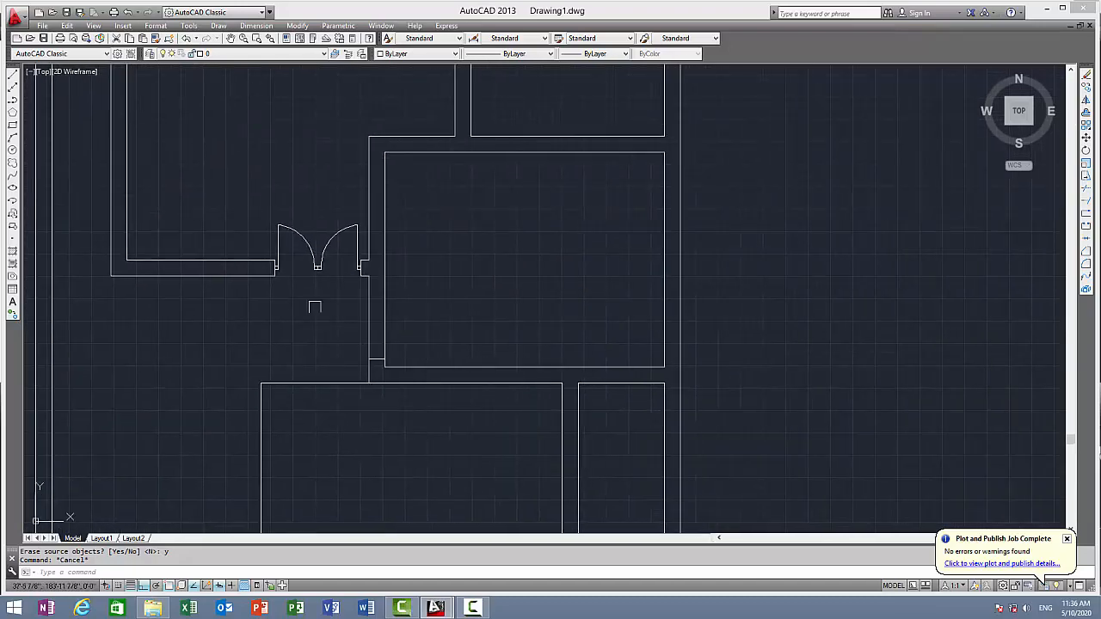
pyautogui.scroll(5, 361, 314)
pyautogui.scroll(-5, 445, 387)
pyautogui.scroll(3, 379, 392)
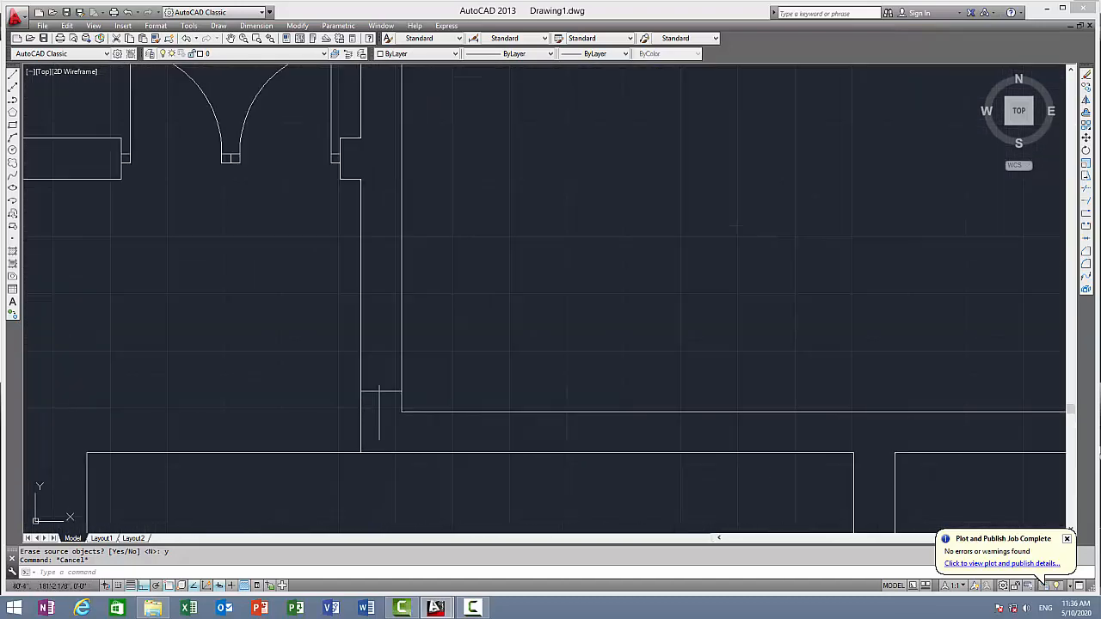
pyautogui.write('o')
pyautogui.press('Return')
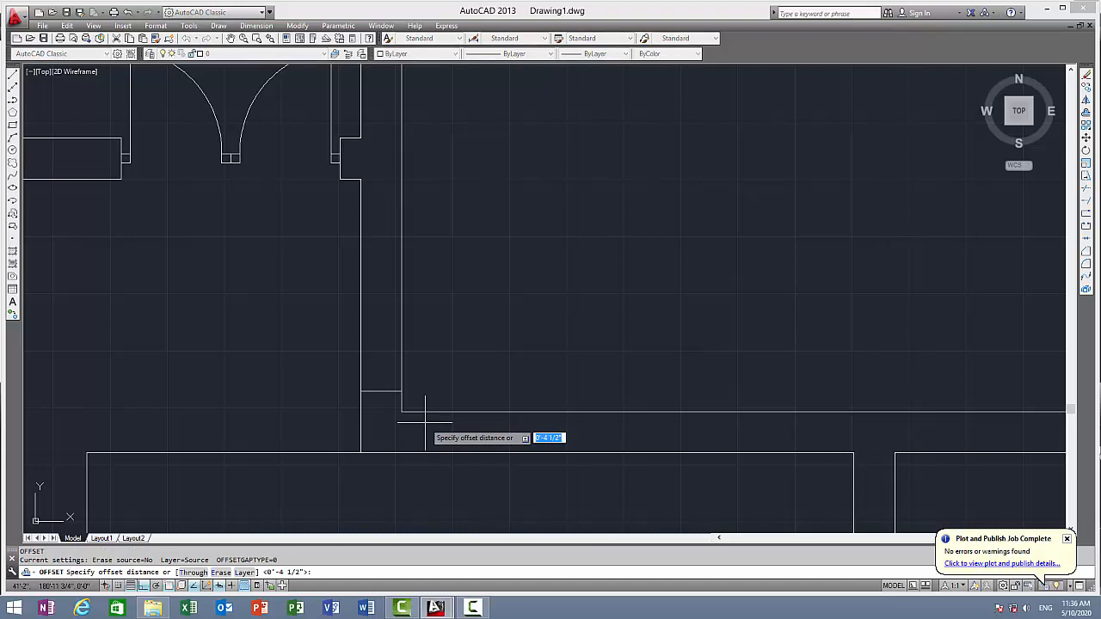
pyautogui.write("3'")
pyautogui.press('Return')
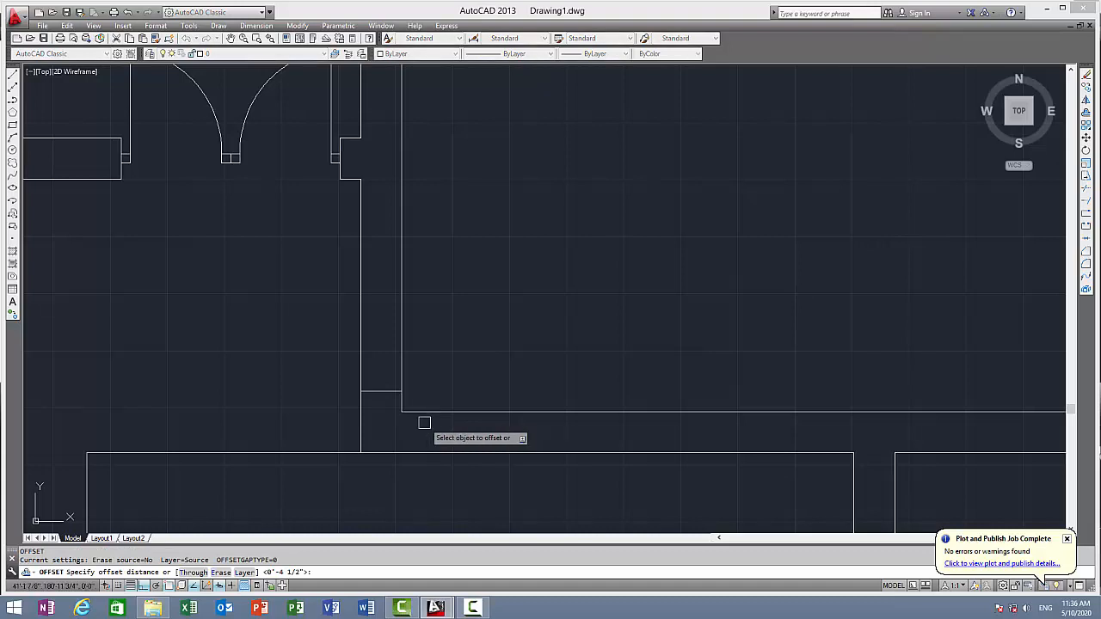
pyautogui.click(384, 393)
pyautogui.click(387, 315)
pyautogui.press('Escape')
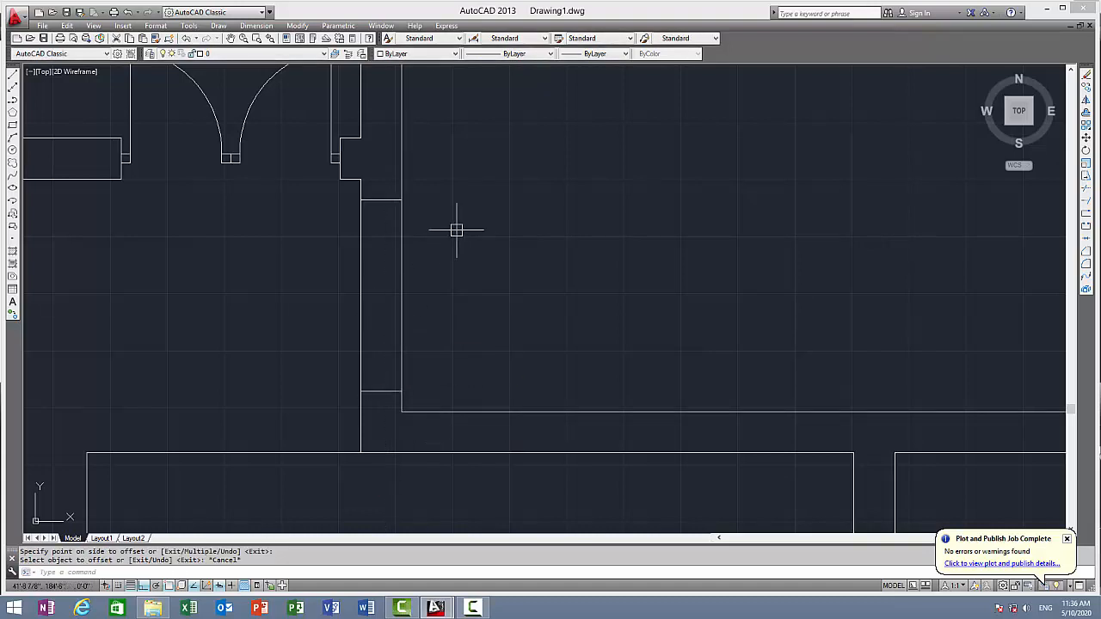
# Step: Copy the double door's right jamb square to the midpoint of the upper opening line in the adjacent vertical wall
pyautogui.moveTo(454, 229); pyautogui.dragTo(360, 293, button='middle')
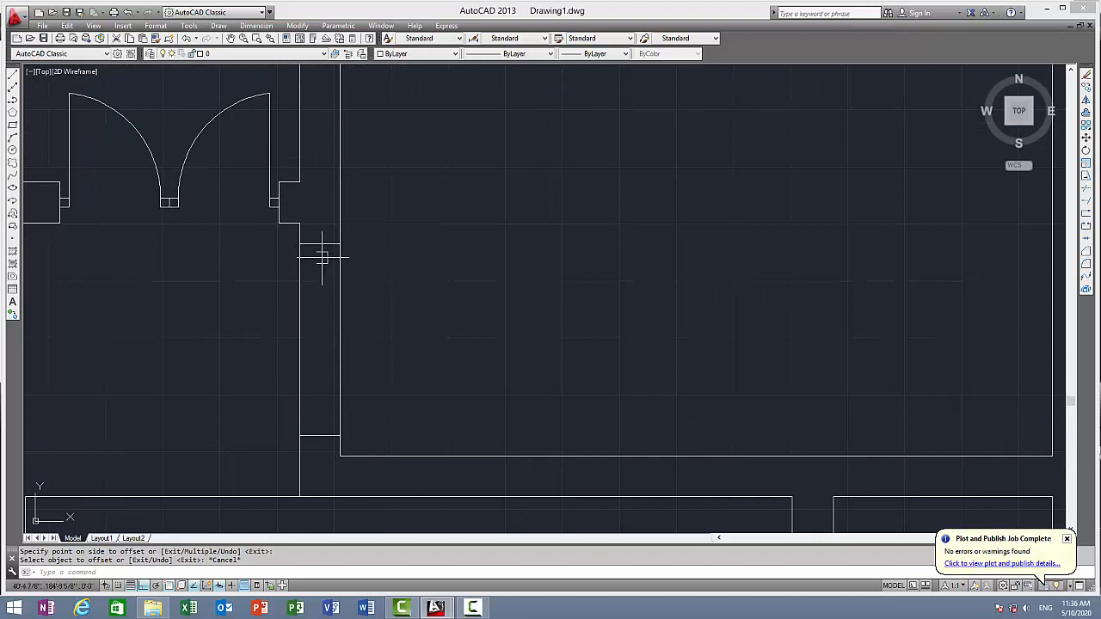
pyautogui.scroll(4, 256, 217)
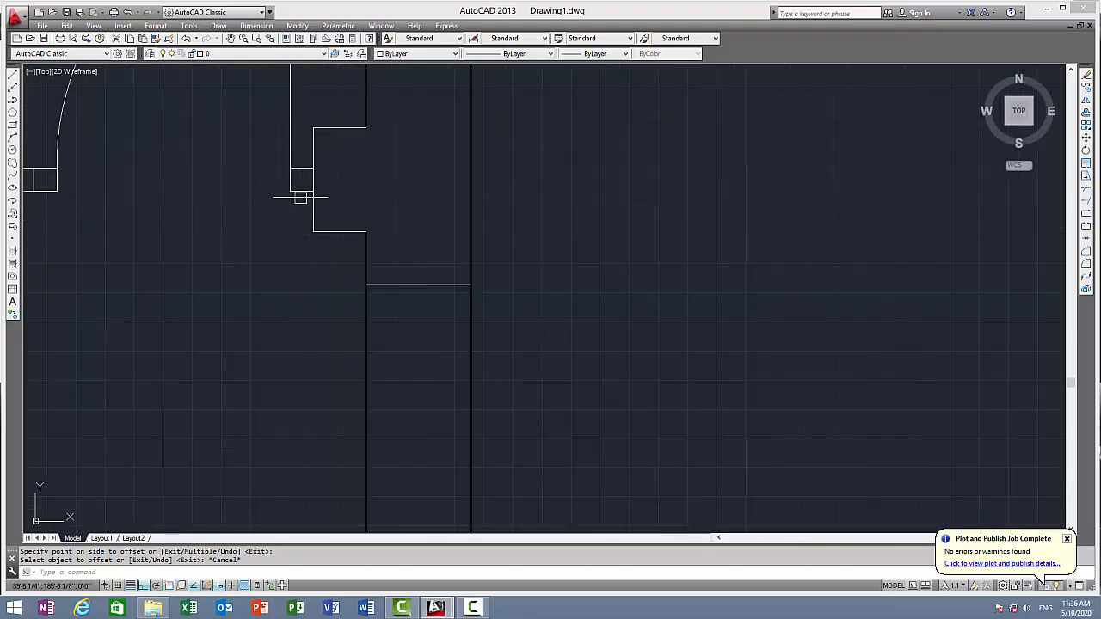
pyautogui.click(301, 190)
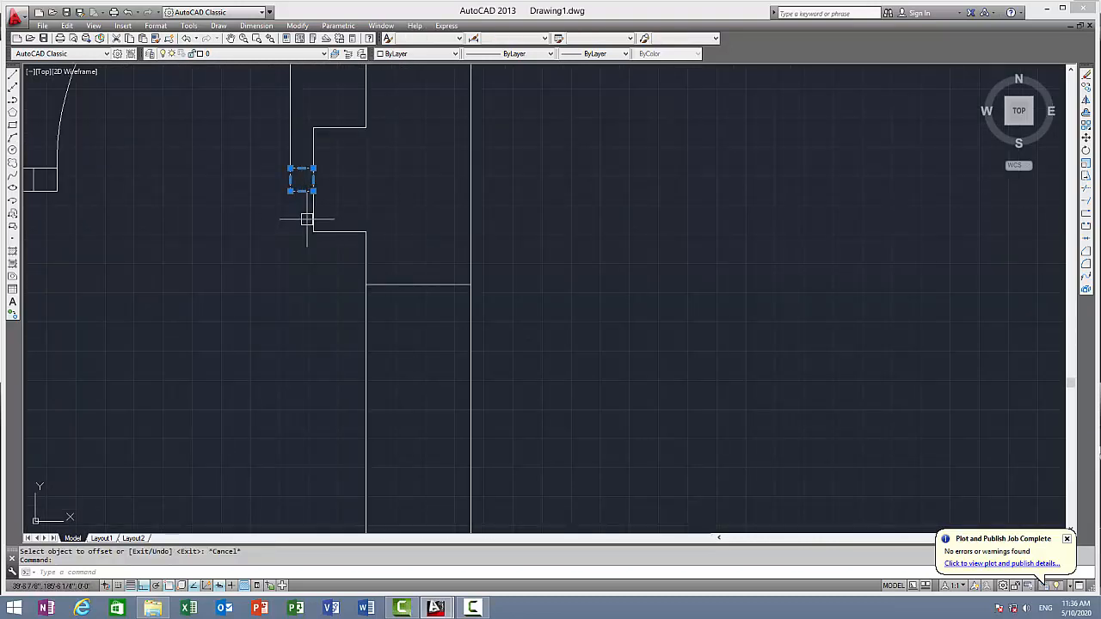
pyautogui.write('co')
pyautogui.press('Return')
pyautogui.click(301, 168)
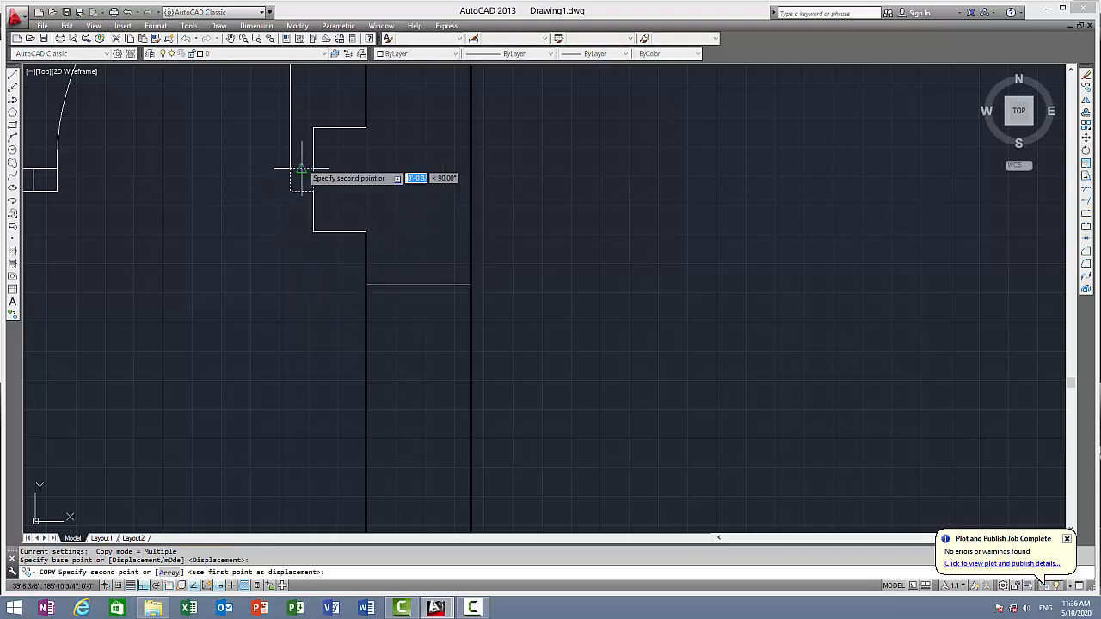
pyautogui.click(418, 283)
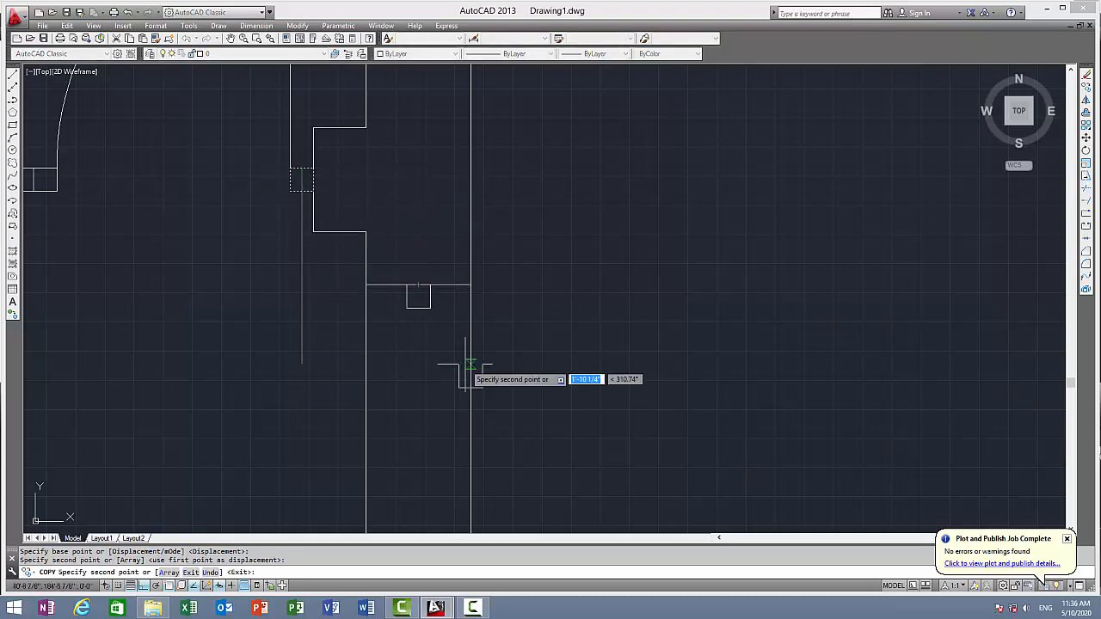
pyautogui.press('Escape')
# Step: Copy the new jamb square by its lower midpoint straight down to the midpoint of the lower opening line
pyautogui.click(428, 301)
pyautogui.scroll(-2, 427, 310)
pyautogui.moveTo(427, 307); pyautogui.dragTo(439, 206, button='middle')
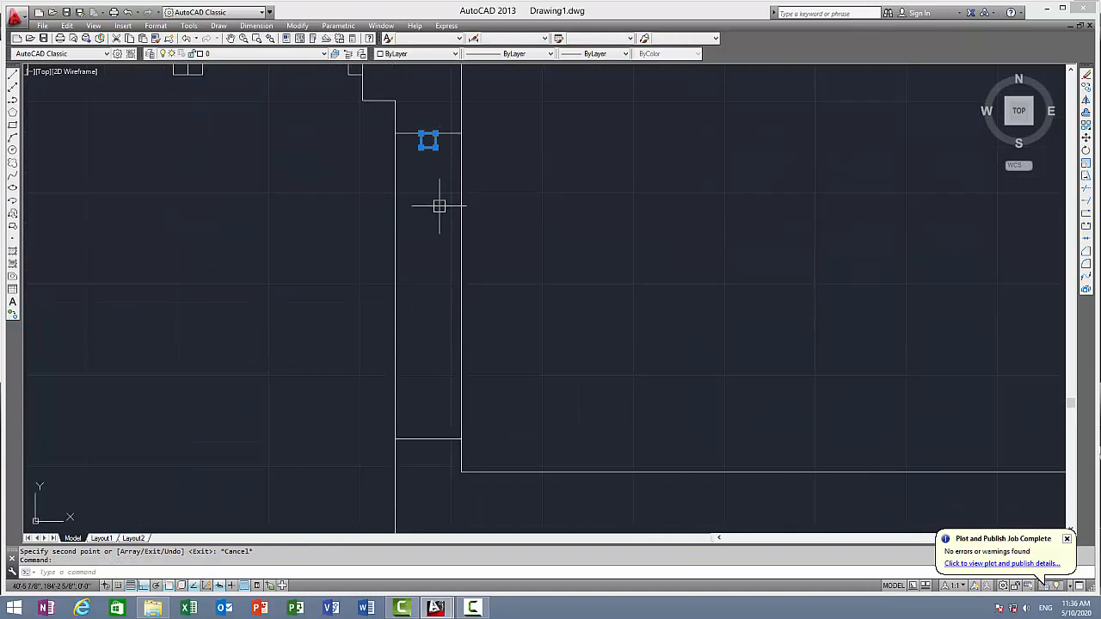
pyautogui.write('c')
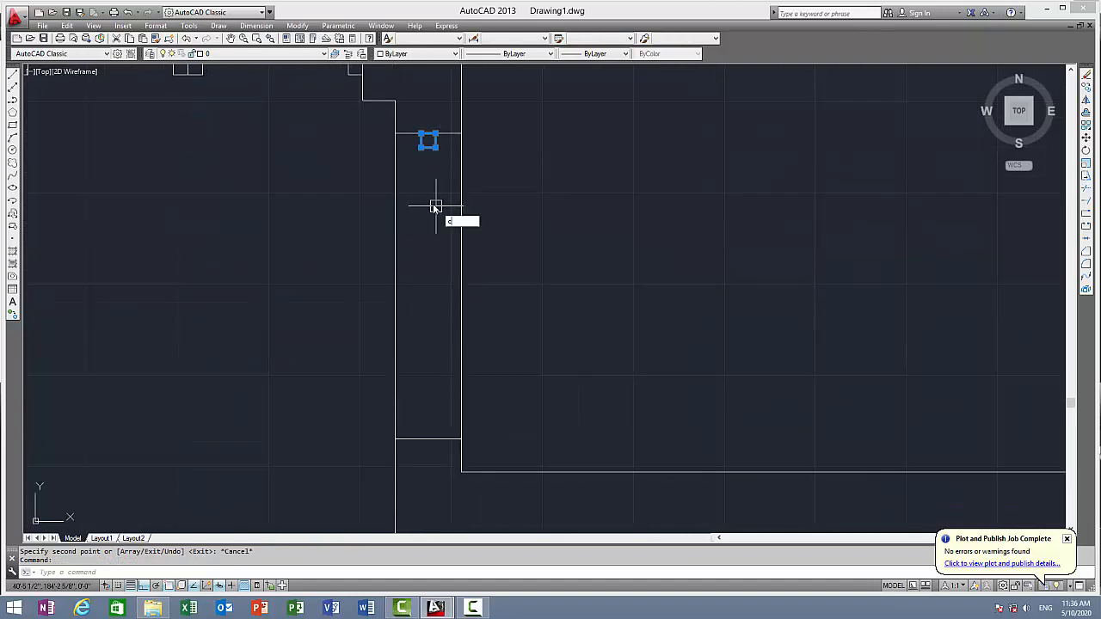
pyautogui.write('o')
pyautogui.press('Return')
pyautogui.click(428, 147)
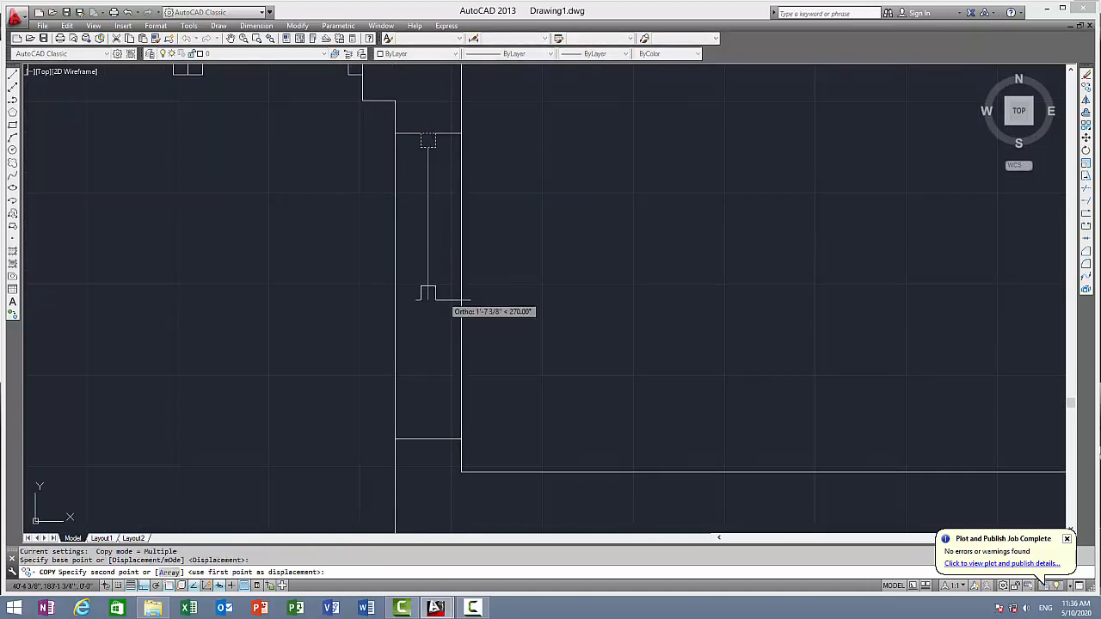
pyautogui.click(428, 438)
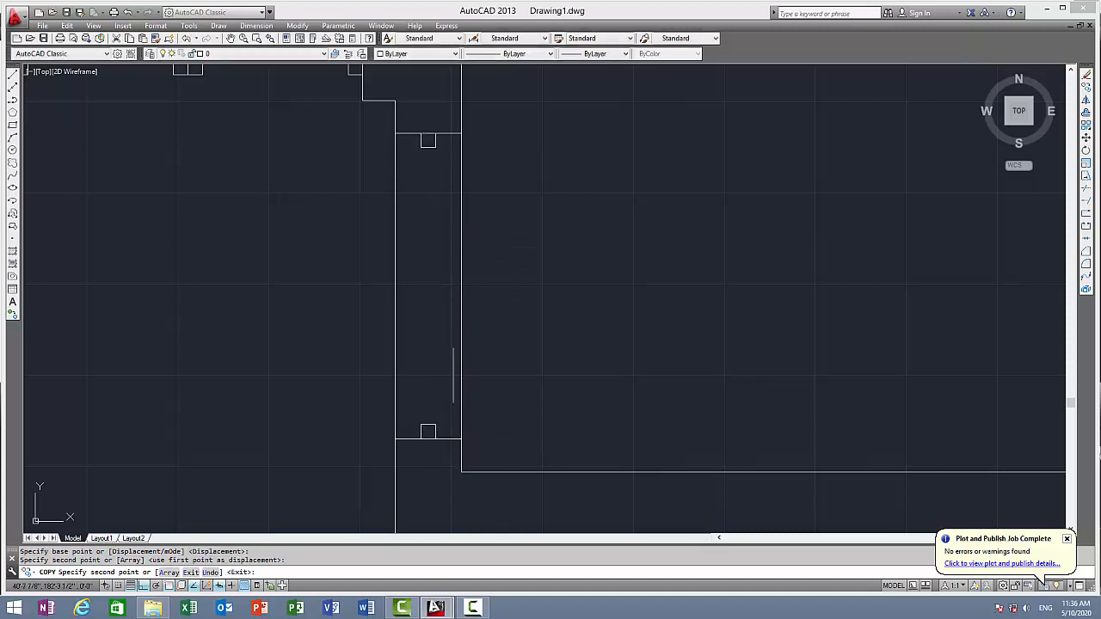
pyautogui.press('Escape')
# Step: Trim both vertical wall lines between the two opening lines to clear the door opening
pyautogui.write('tr')
pyautogui.press('Return')
pyautogui.press('Return')
pyautogui.click(511, 226)
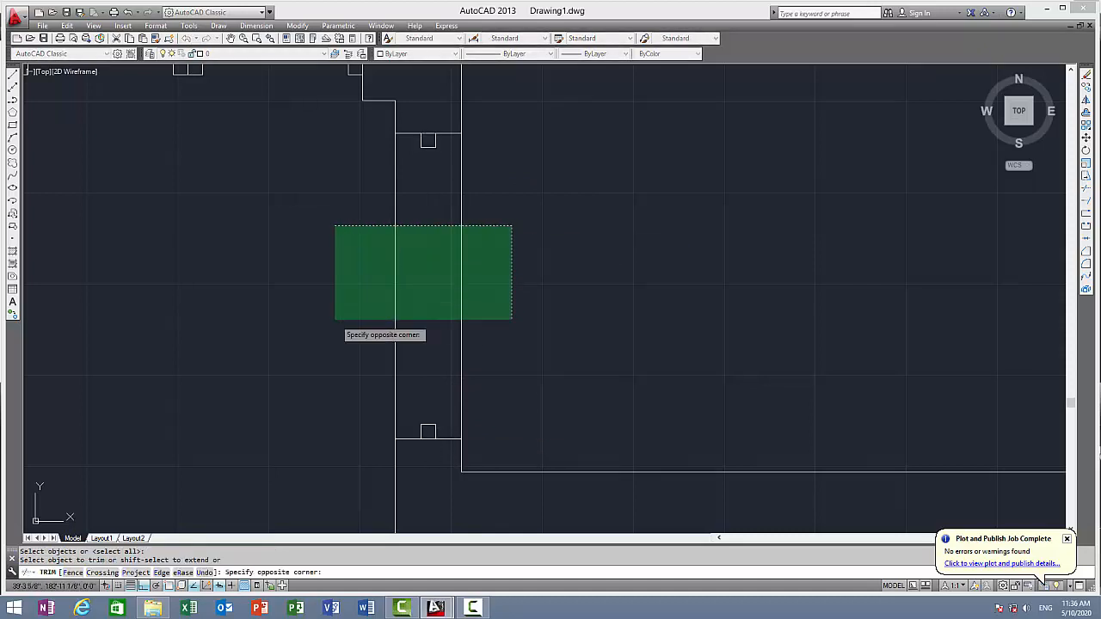
pyautogui.click(323, 320)
pyautogui.press('Escape')
pyautogui.scroll(-2, 506, 240)
pyautogui.moveTo(494, 261); pyautogui.dragTo(406, 270, button='middle')
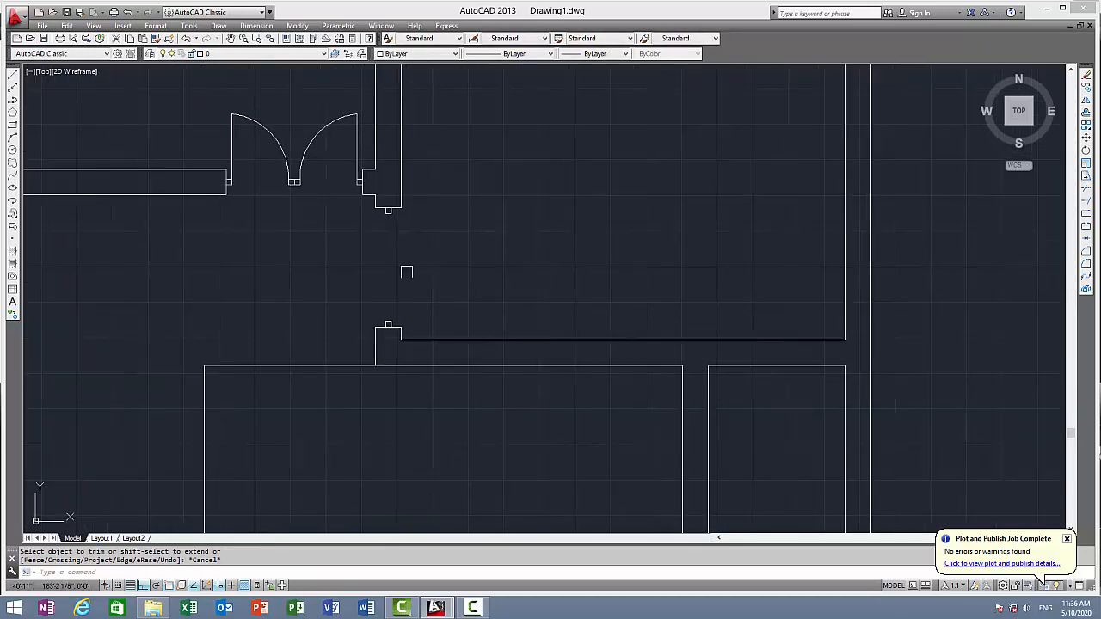
# Step: Draw a horizontal 3'6" door leaf line into the room from the small frame square on the opening's lower jamb
pyautogui.scroll(2, 398, 325)
pyautogui.scroll(-1, 405, 348)
pyautogui.moveTo(405, 347); pyautogui.dragTo(375, 369, button='middle')
pyautogui.press('Escape')
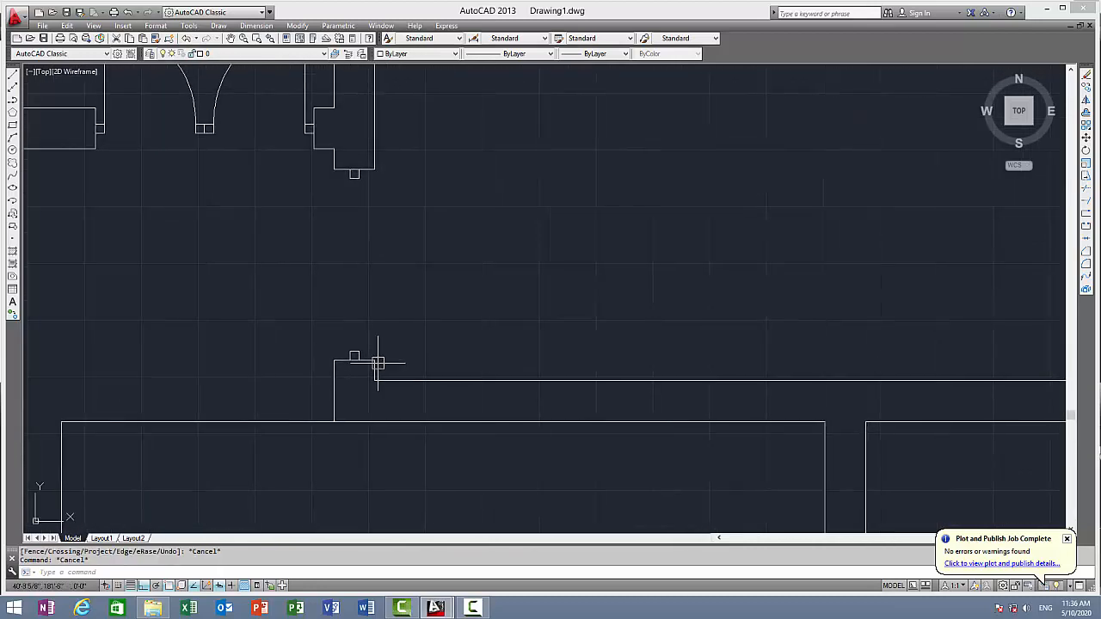
pyautogui.write('l')
pyautogui.press('Return')
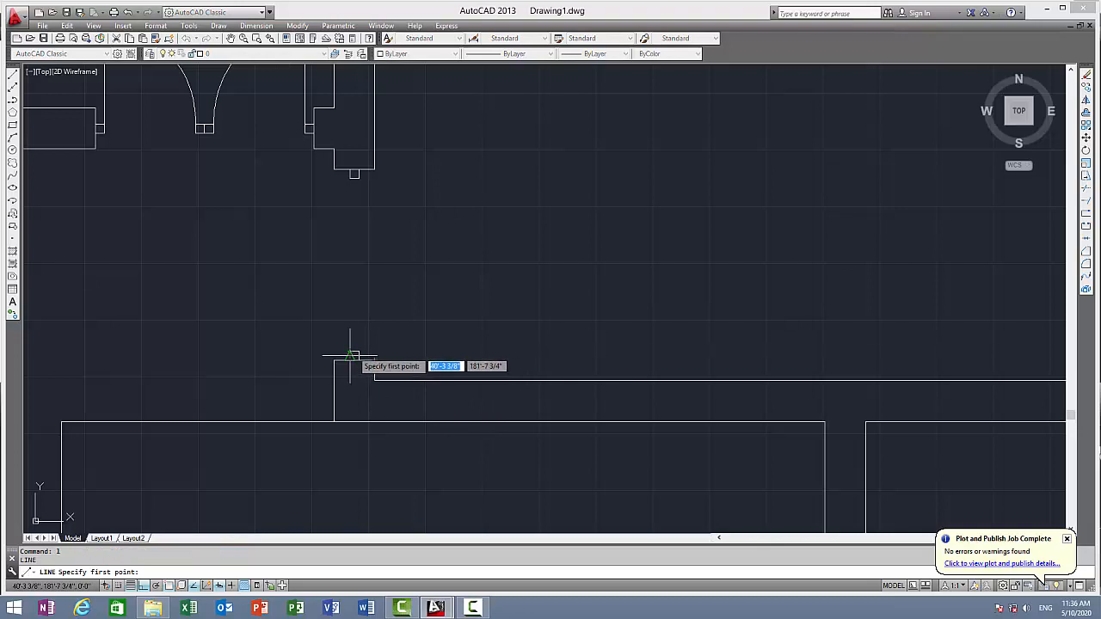
pyautogui.click(354, 353)
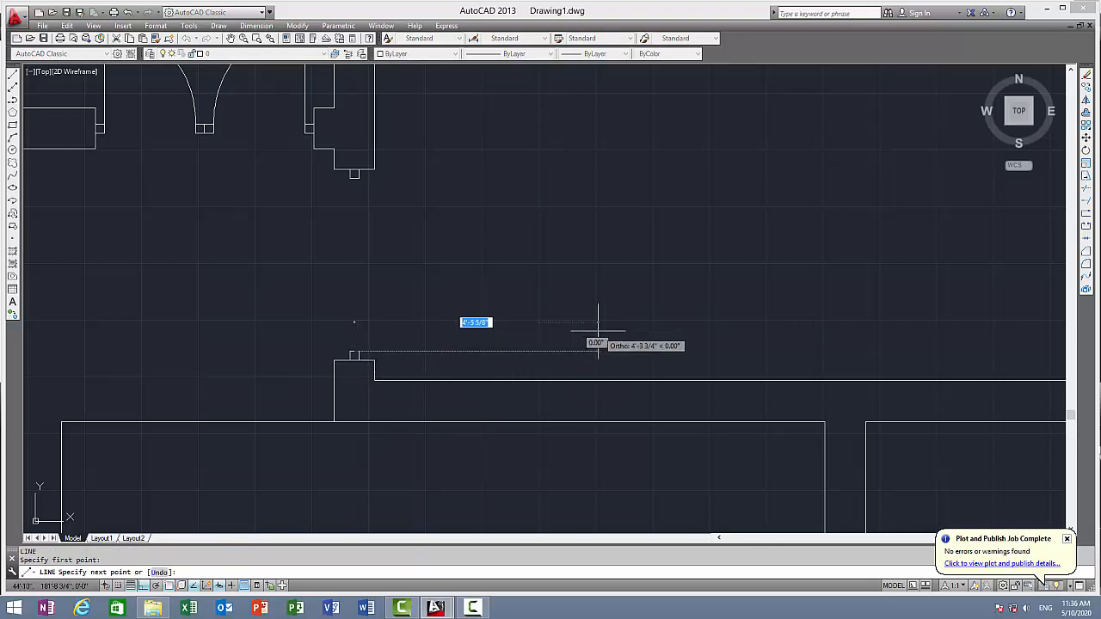
pyautogui.write('3')
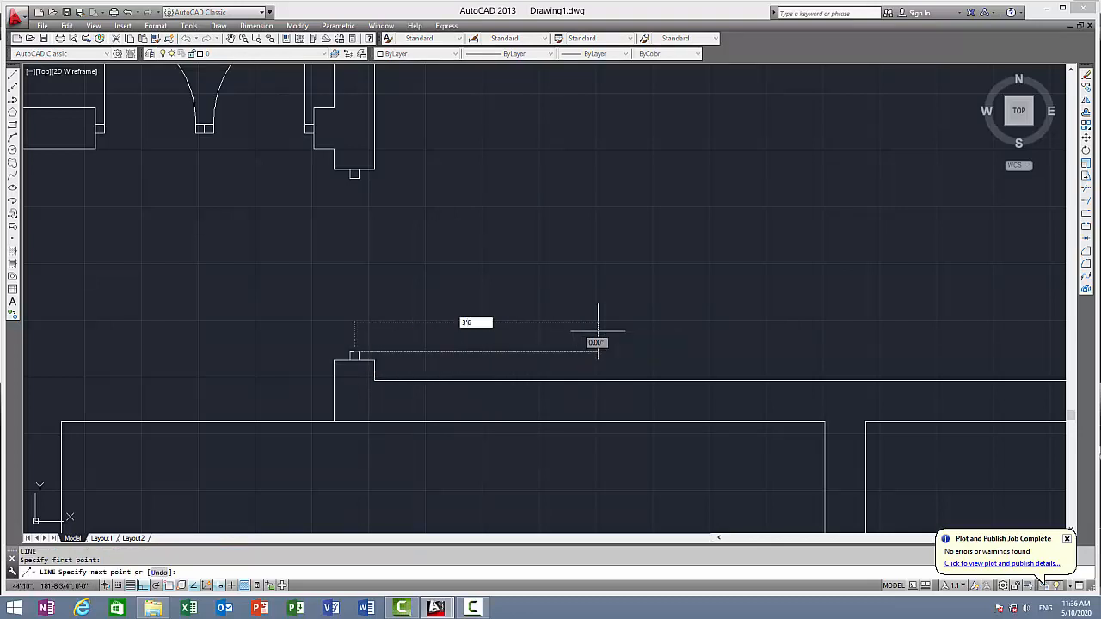
pyautogui.write("'6")
pyautogui.press('Return')
pyautogui.press('Return')
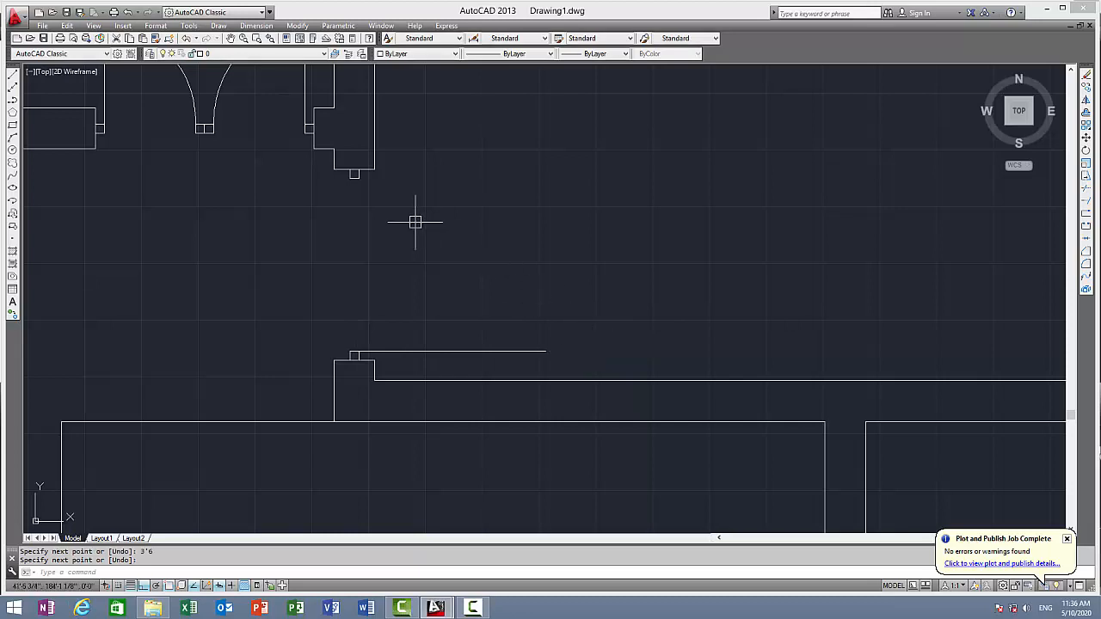
# Step: Draw the door swing arc from the upper jamb's frame square to the free end of the leaf line
pyautogui.write('A')
pyautogui.press('Return')
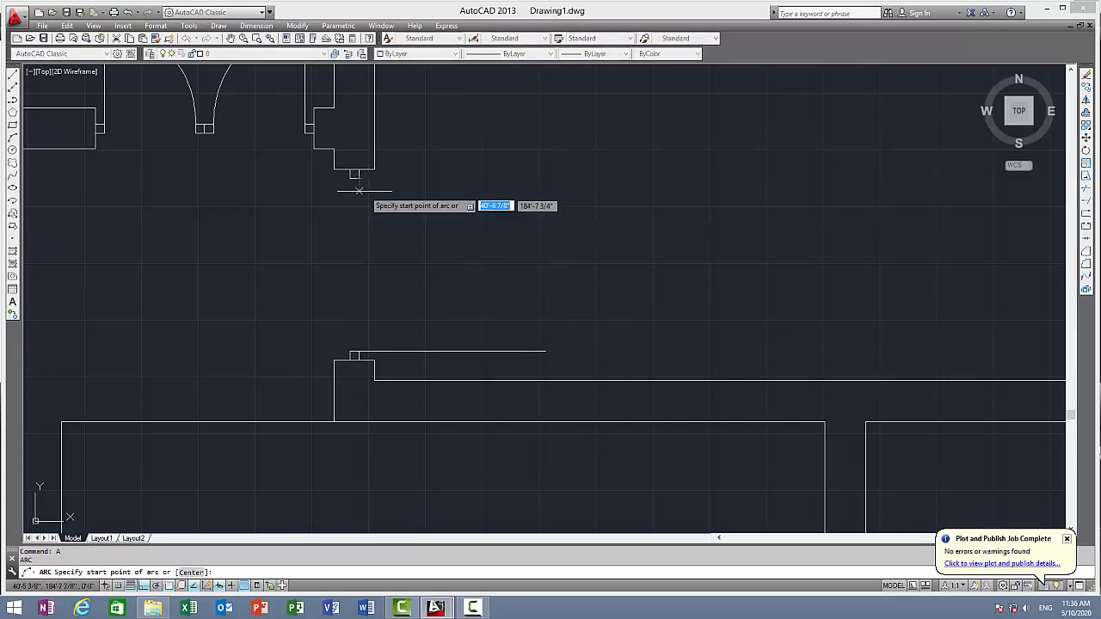
pyautogui.click(359, 178)
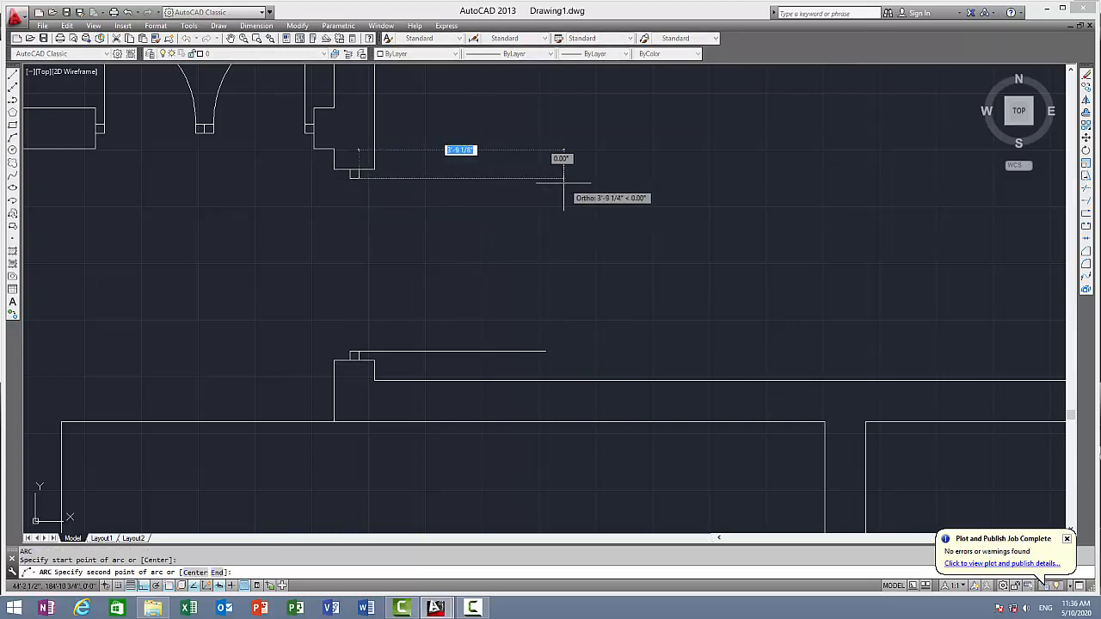
pyautogui.write('1')
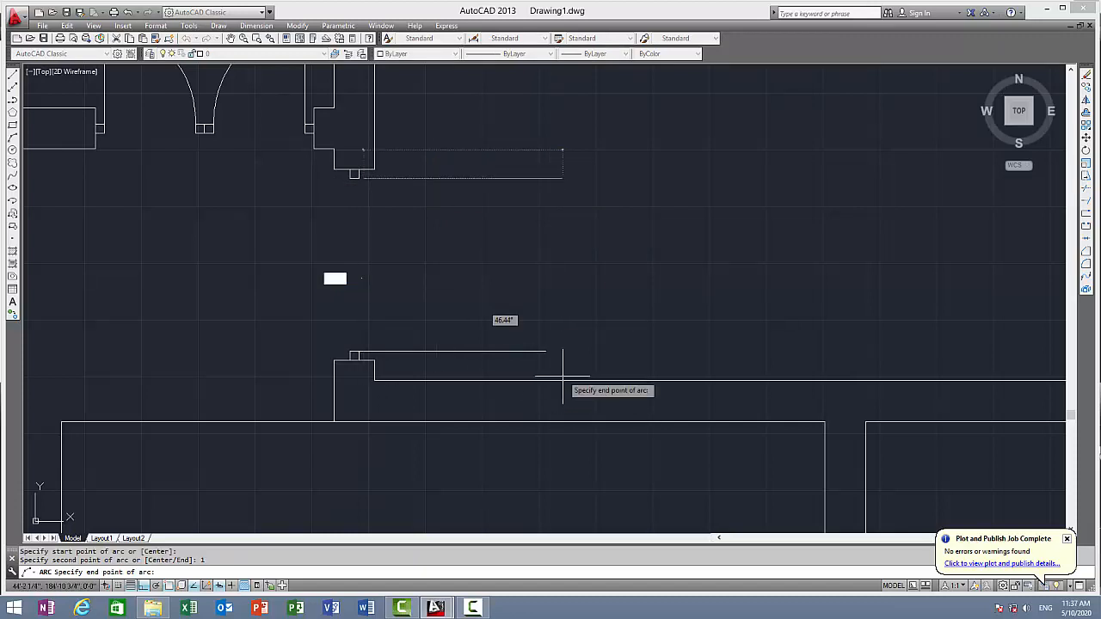
pyautogui.press('Return')
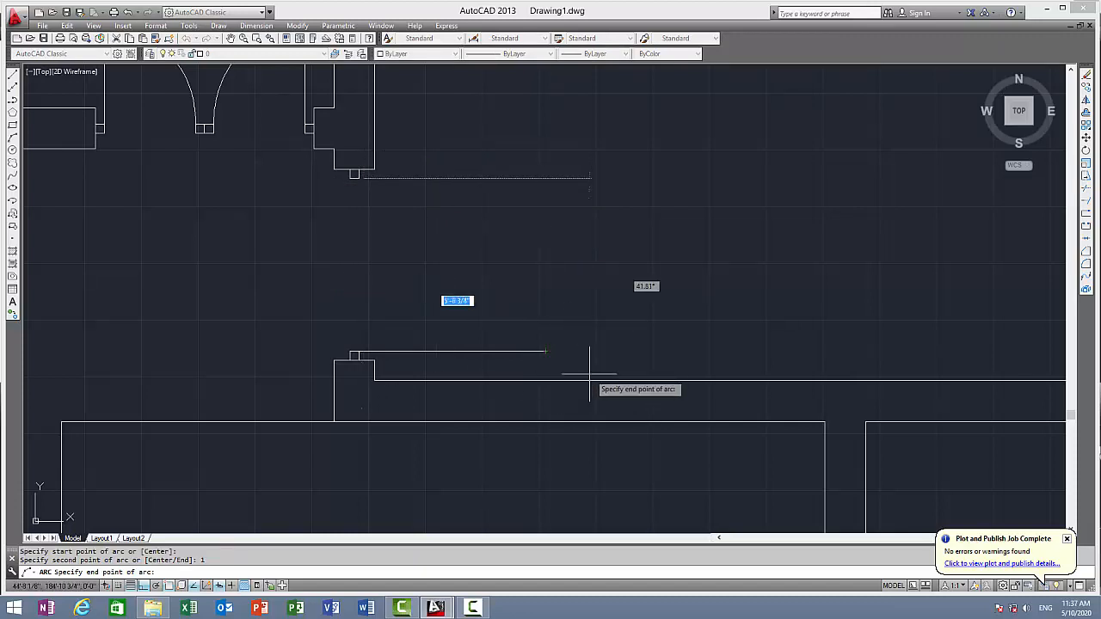
pyautogui.click(549, 350)
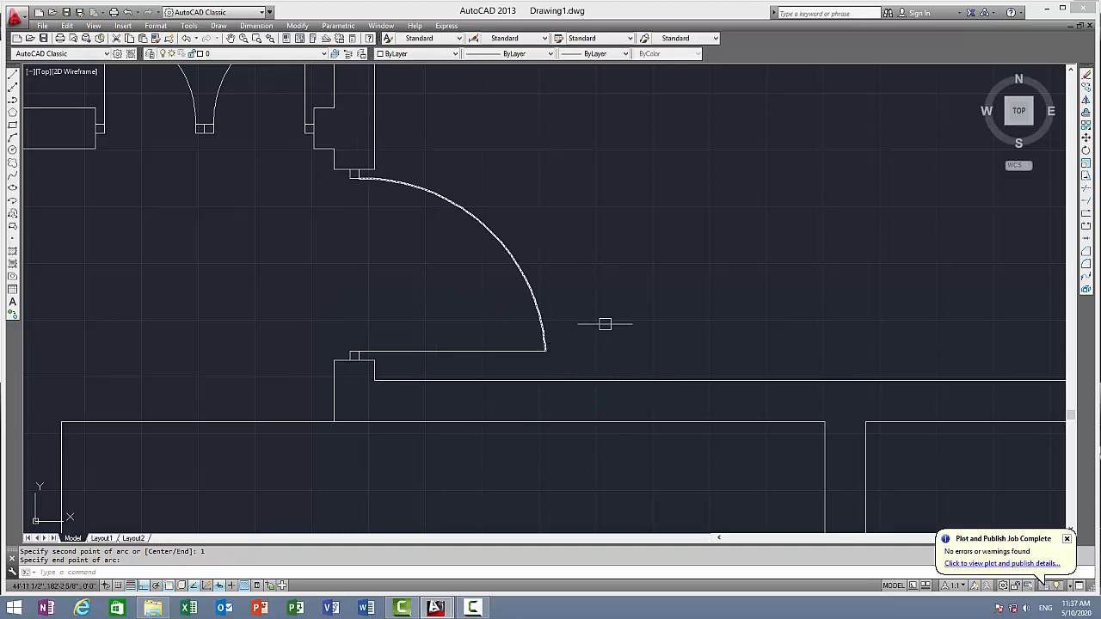
pyautogui.press('Escape')
# Step: Draw two short lines across the horizontal wall, extending both faces of the vertical partition above the large middle room
pyautogui.scroll(-2, 613, 285)
pyautogui.scroll(2, 585, 329)
pyautogui.scroll(-5, 582, 332)
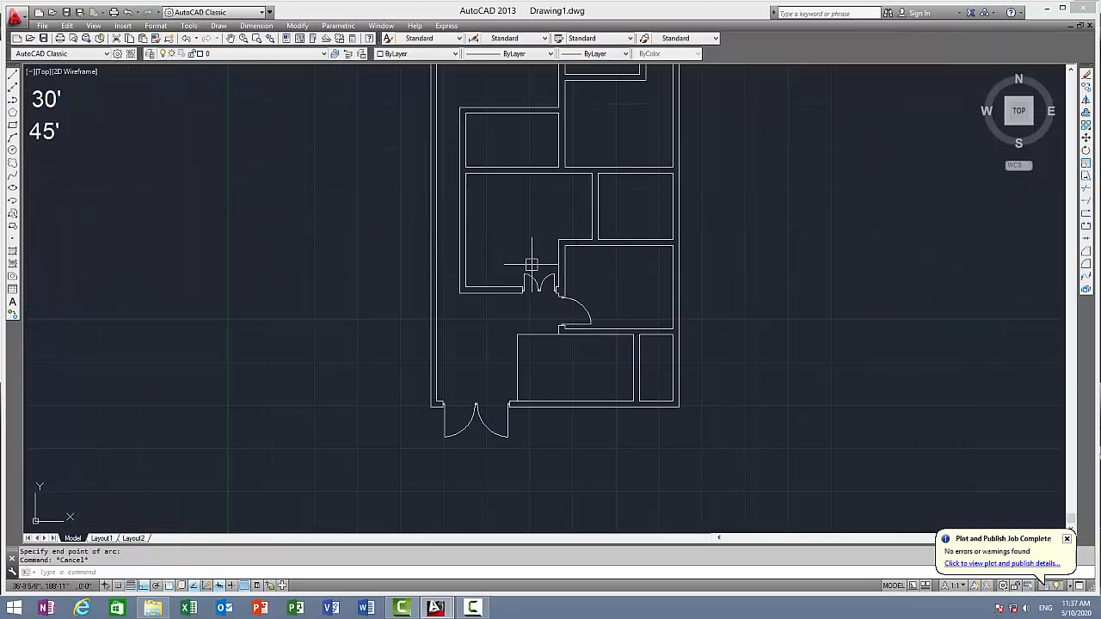
pyautogui.scroll(2, 532, 265)
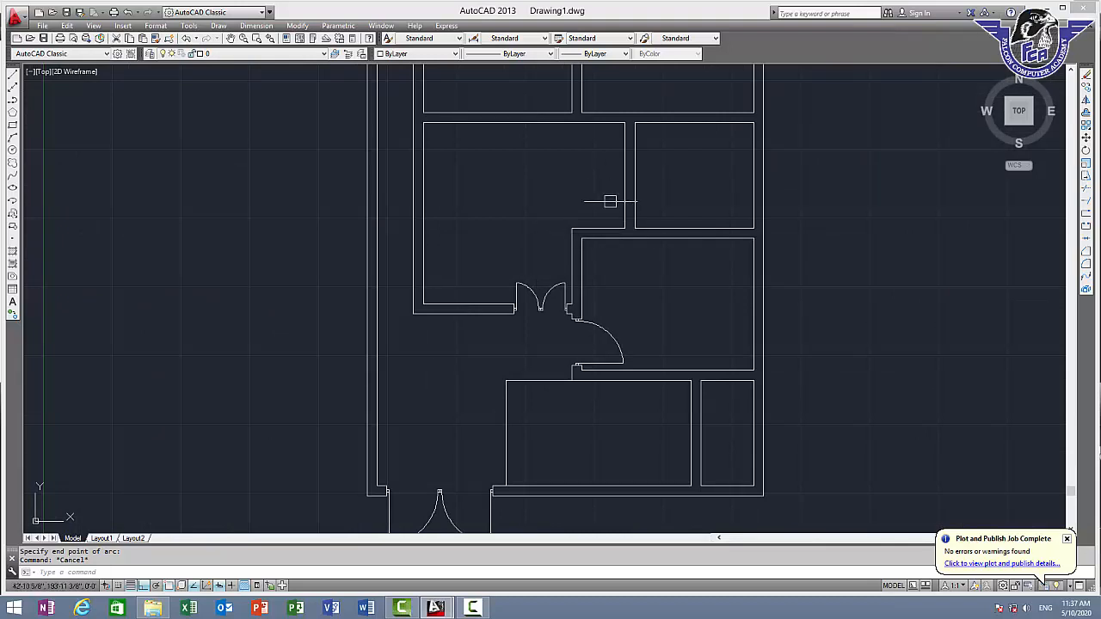
pyautogui.moveTo(599, 176); pyautogui.dragTo(506, 320, button='middle')
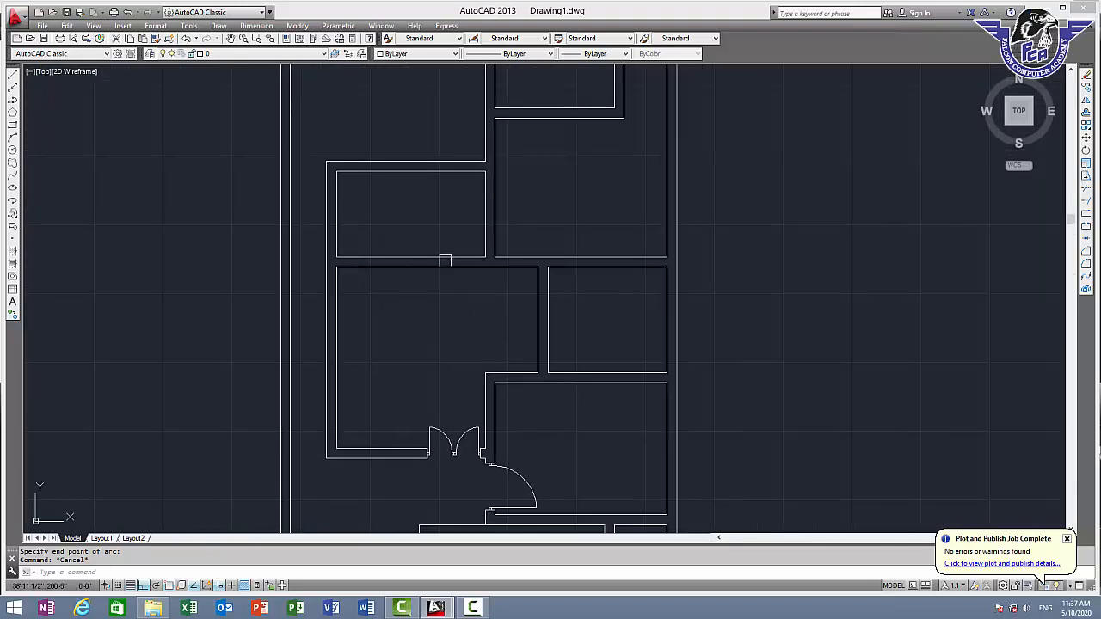
pyautogui.scroll(2, 545, 287)
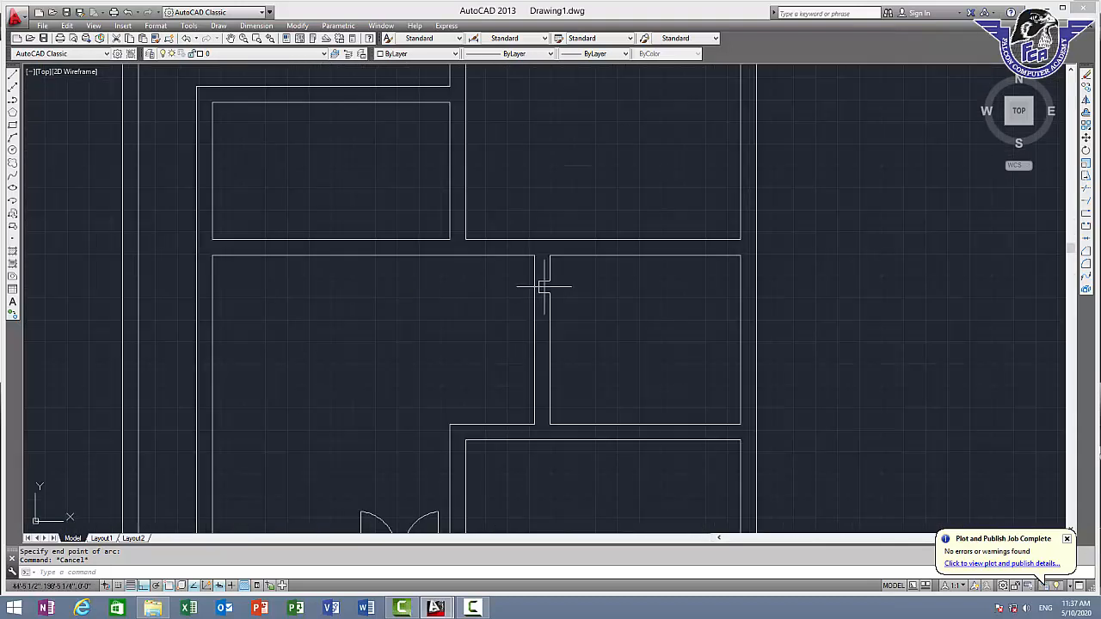
pyautogui.moveTo(511, 230); pyautogui.dragTo(455, 253, button='middle')
pyautogui.scroll(2, 412, 266)
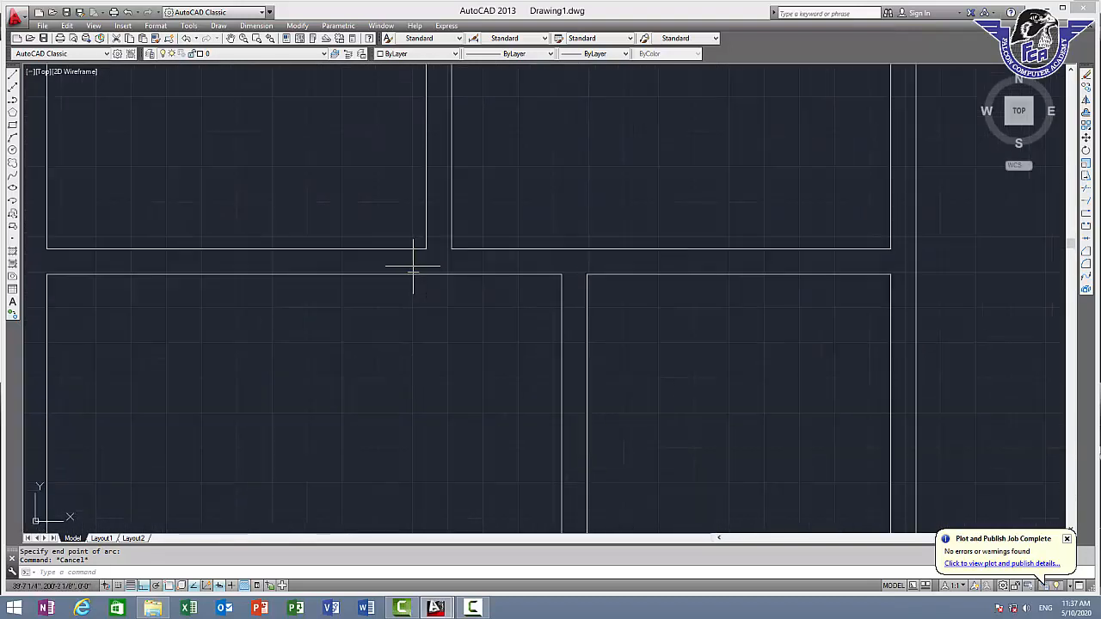
pyautogui.write('l')
pyautogui.press('Return')
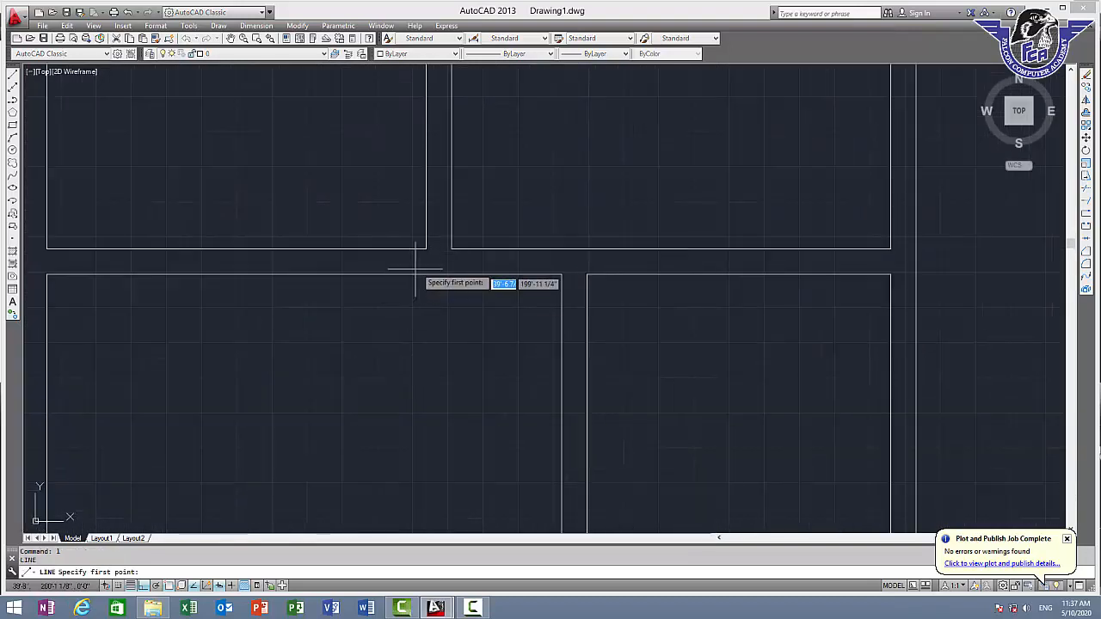
pyautogui.click(426, 248)
pyautogui.click(425, 275)
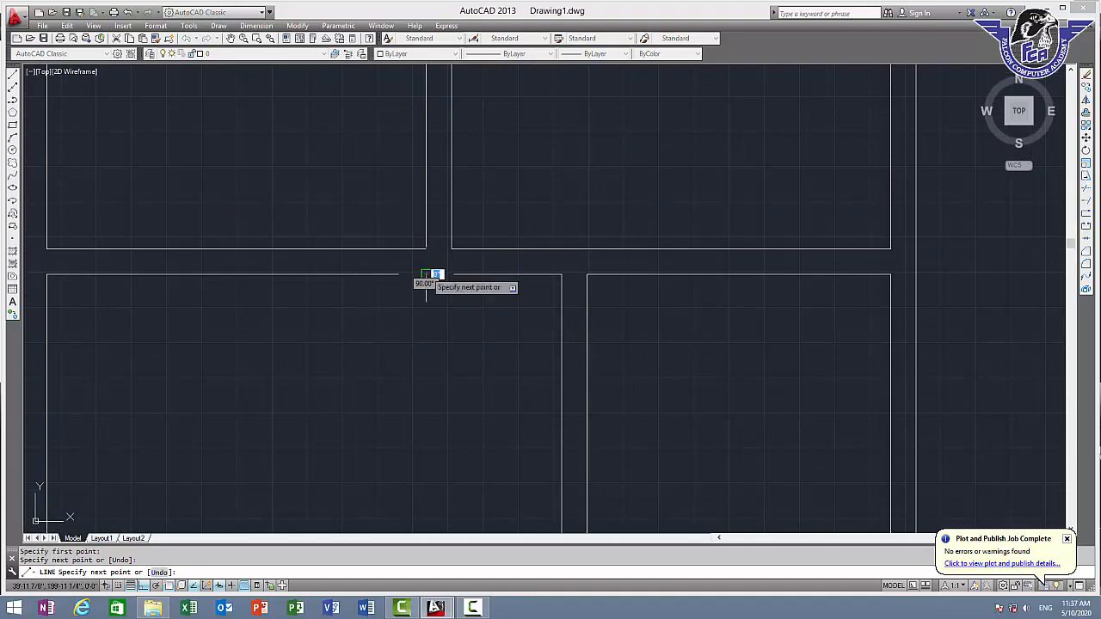
pyautogui.press('Return')
pyautogui.press('Return')
pyautogui.click(451, 249)
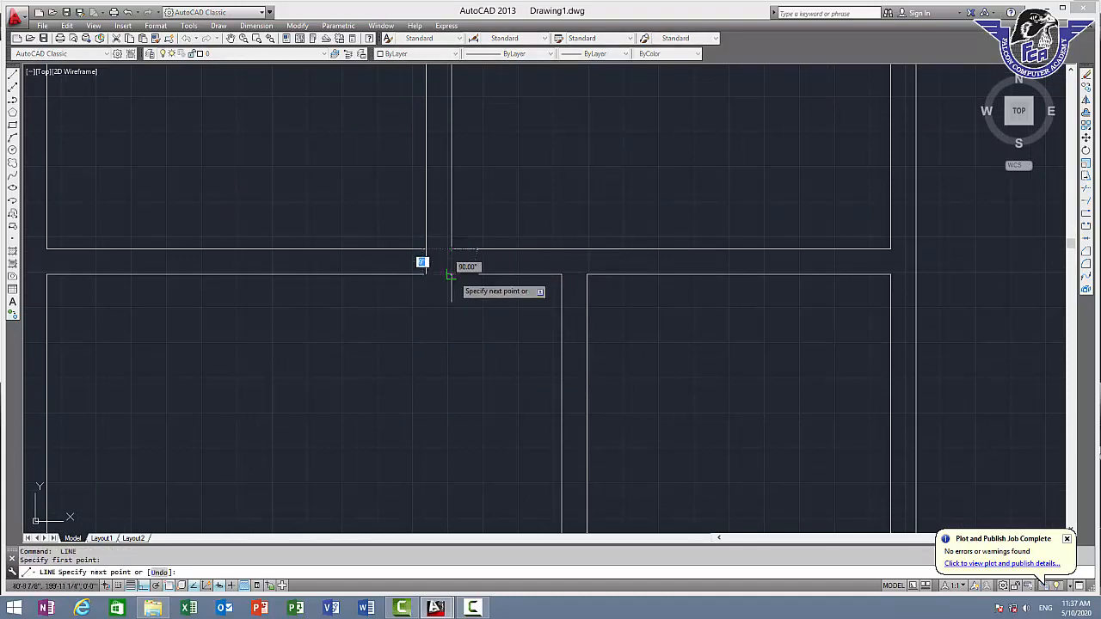
pyautogui.click(451, 276)
pyautogui.press('Return')
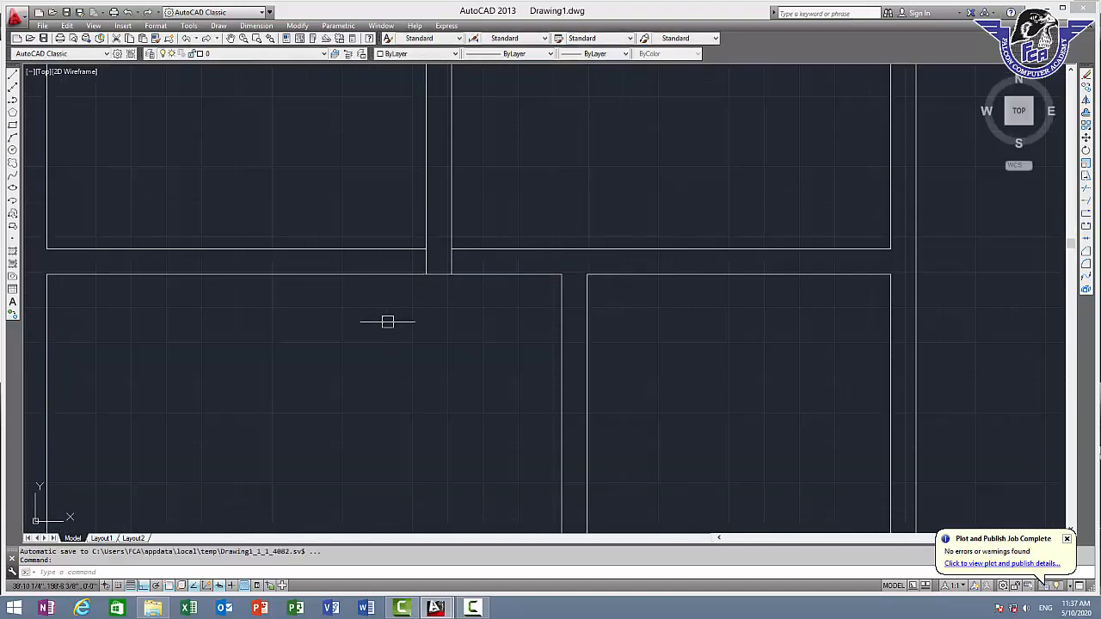
# Step: Offset the two short wall-crossing lines 4.5" outward, one to each side of the vertical partition
pyautogui.scroll(2, 382, 299)
pyautogui.write('o')
pyautogui.press('Return')
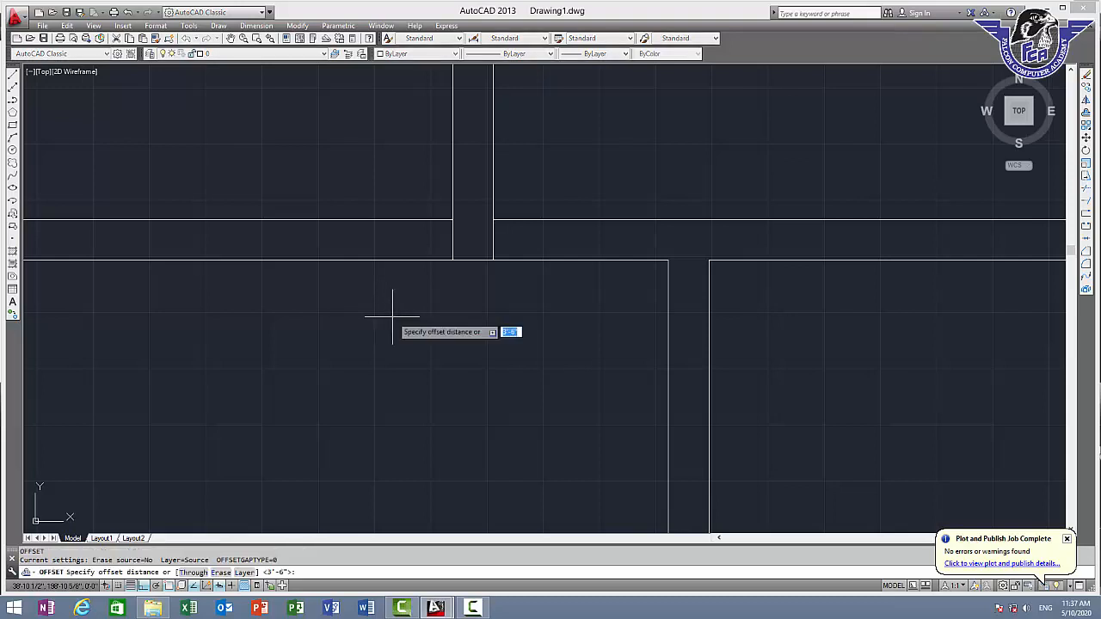
pyautogui.write('4.')
pyautogui.press('Return')
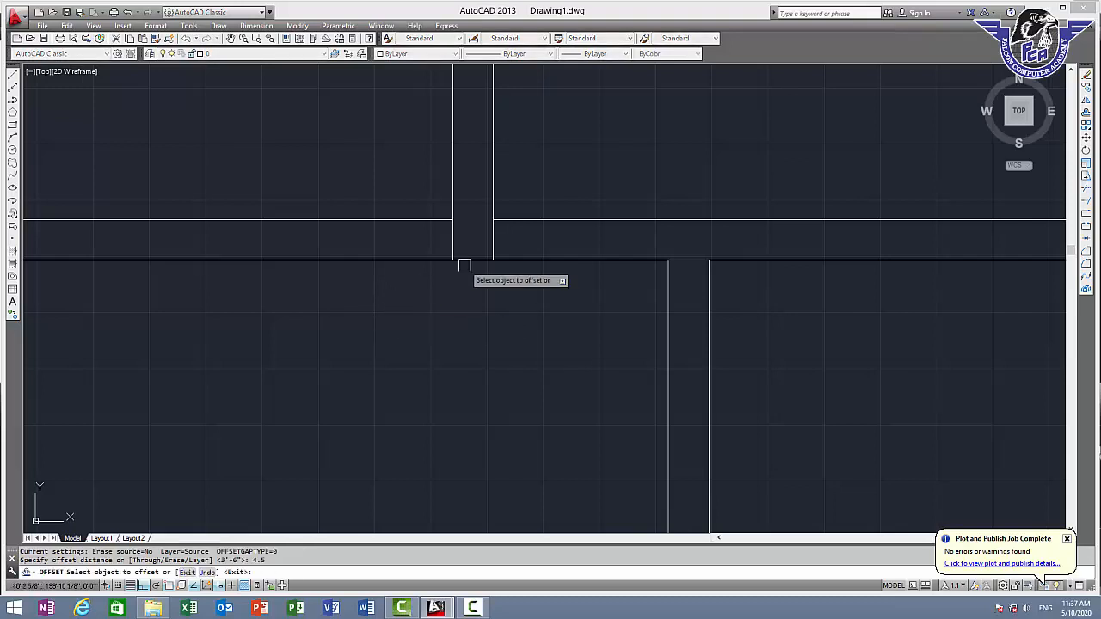
pyautogui.click(493, 245)
pyautogui.click(504, 234)
pyautogui.click(457, 241)
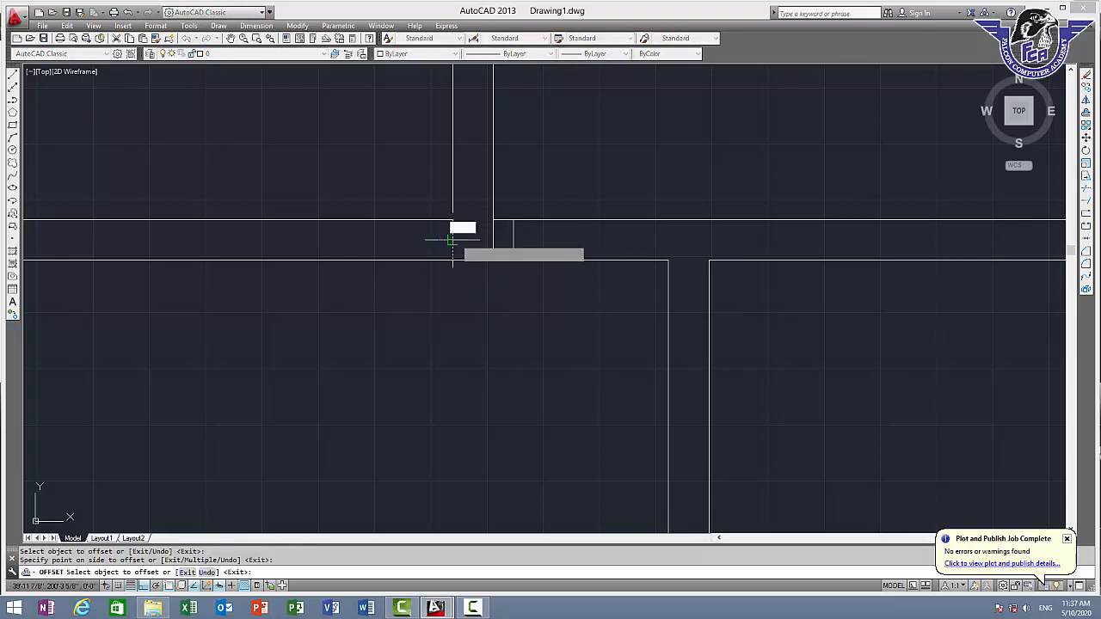
pyautogui.click(448, 239)
pyautogui.press('Escape')
# Step: Delete the two original short lines between the offset copies at the partition junction
pyautogui.click(499, 228)
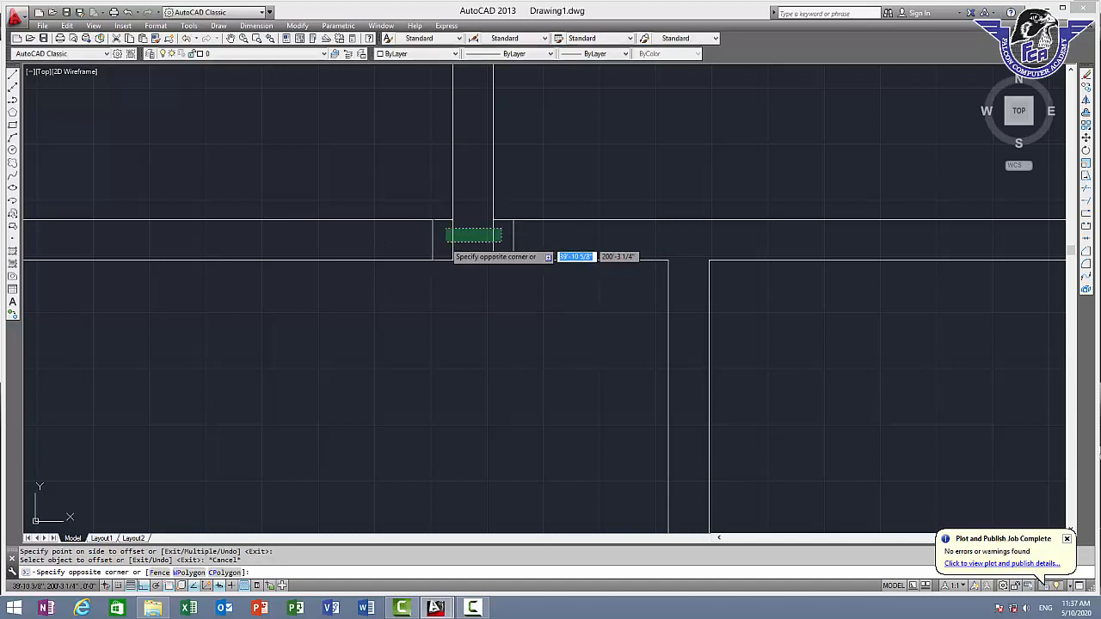
pyautogui.click(448, 244)
pyautogui.press('Delete')
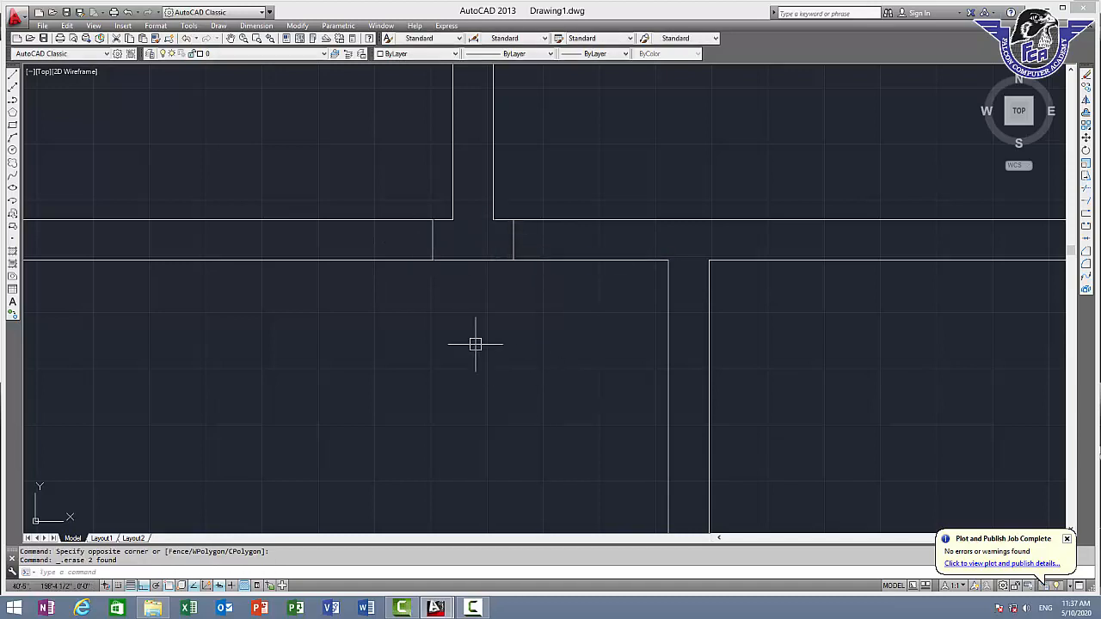
# Step: Check distances along the wall from the lower end of the right jamb line
pyautogui.write('di')
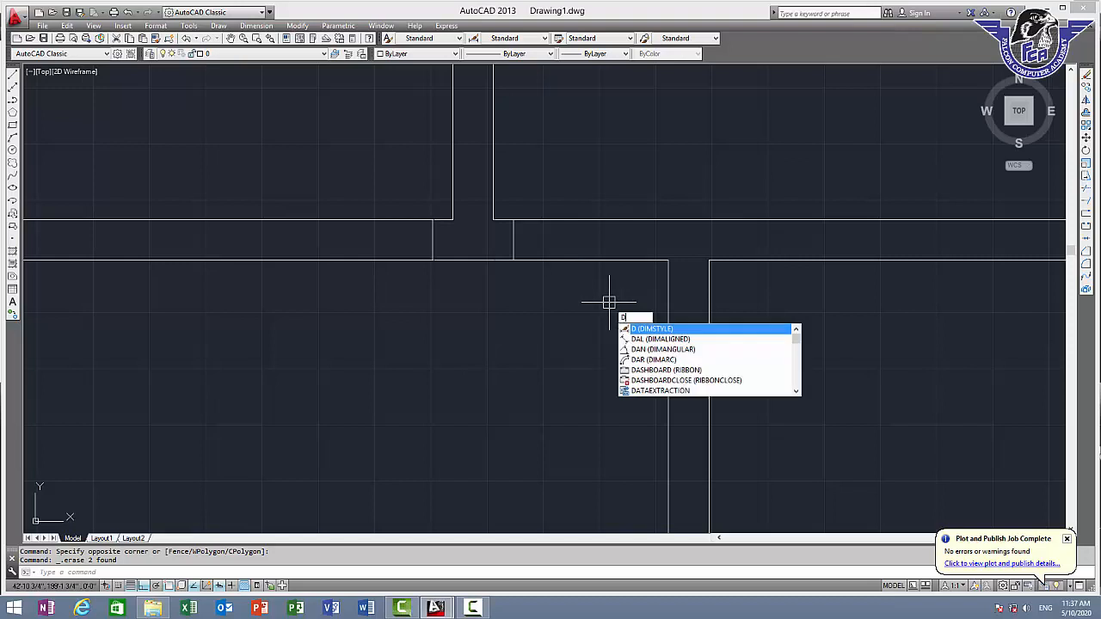
pyautogui.press('Return')
pyautogui.click(513, 260)
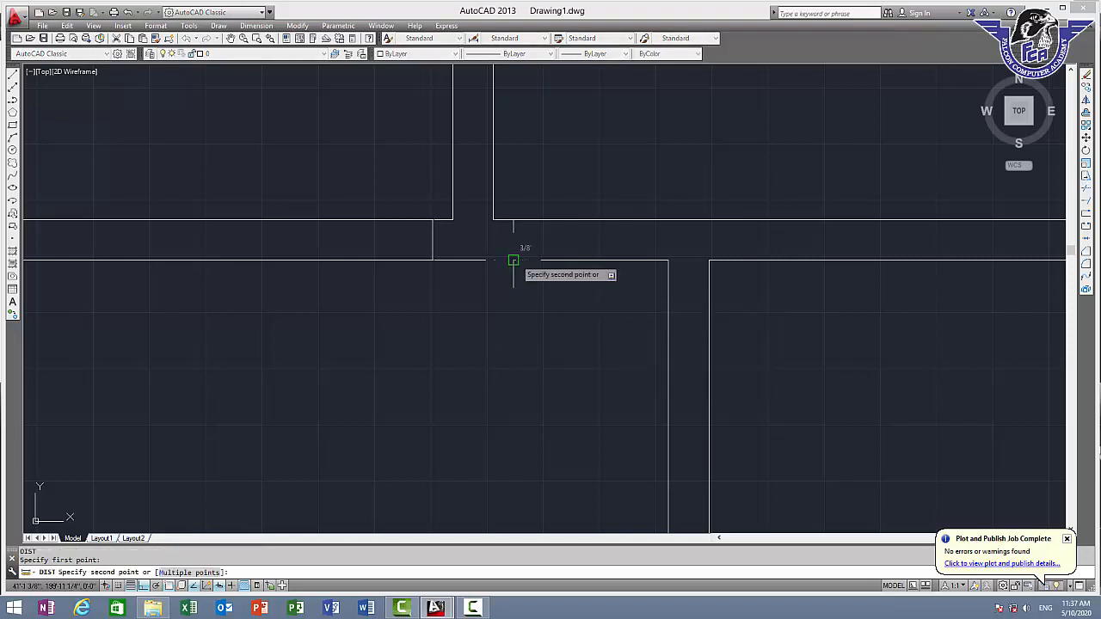
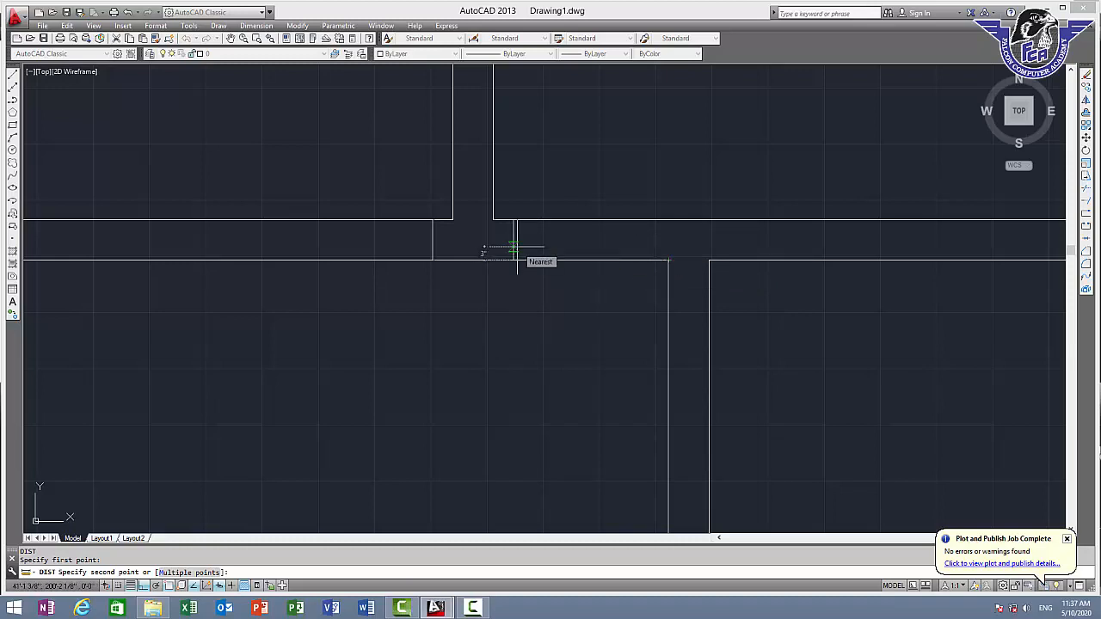
pyautogui.press('Escape')
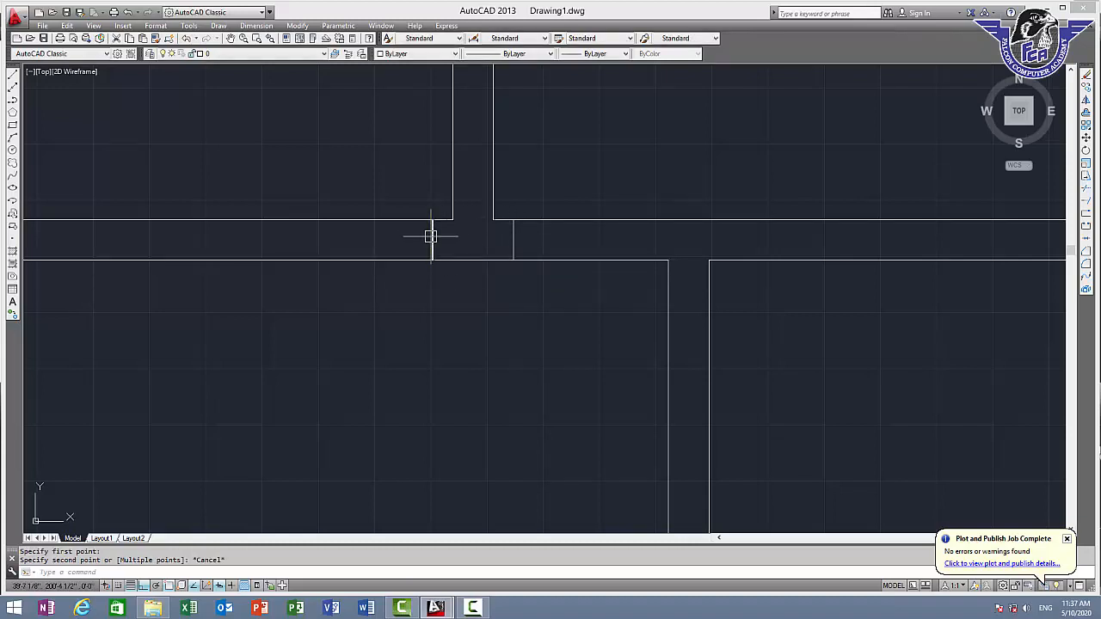
# Step: Offset the left jamb line 3' to the left to mark the other side of the door opening
pyautogui.scroll(-2, 430, 234)
pyautogui.moveTo(669, 338); pyautogui.dragTo(646, 260, button='middle')
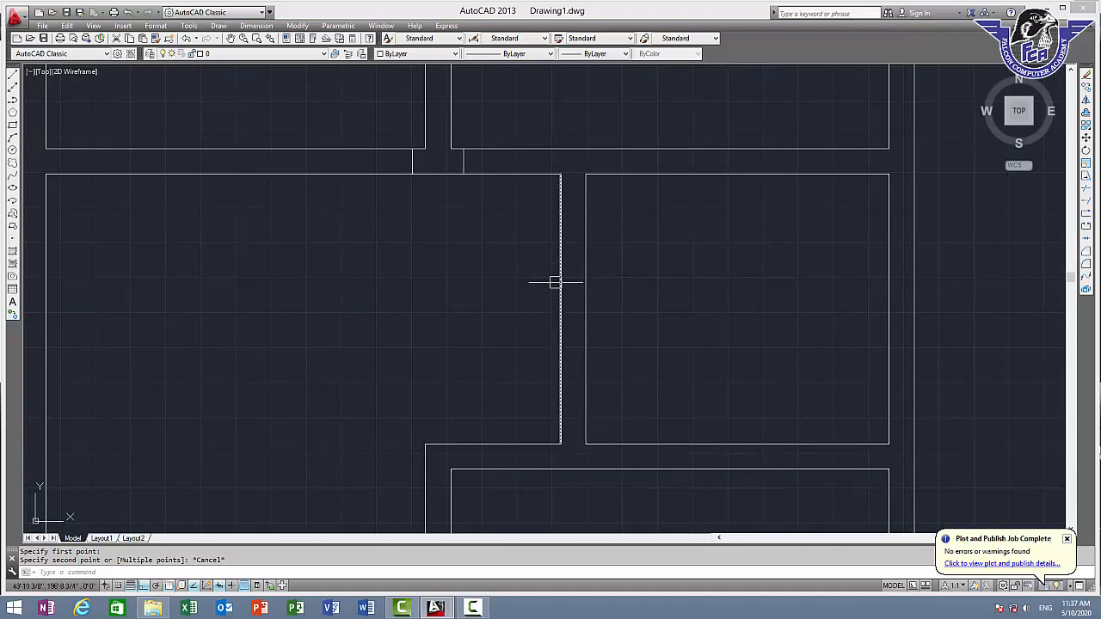
pyautogui.press('Escape')
pyautogui.moveTo(384, 172); pyautogui.dragTo(506, 289, button='middle')
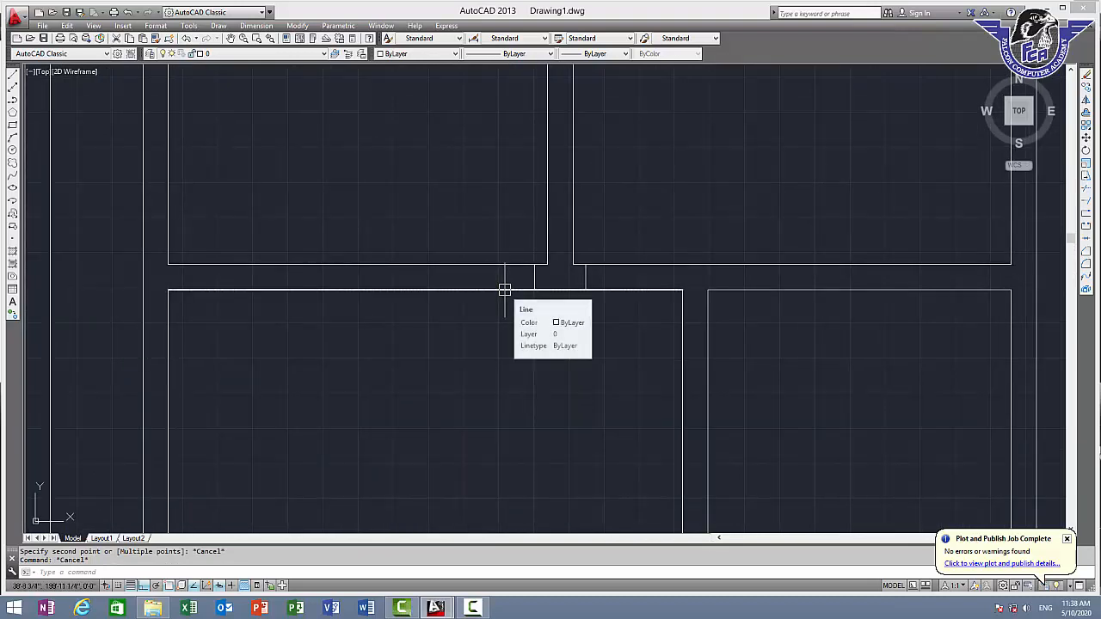
pyautogui.write('o')
pyautogui.press('Return')
pyautogui.write('3')
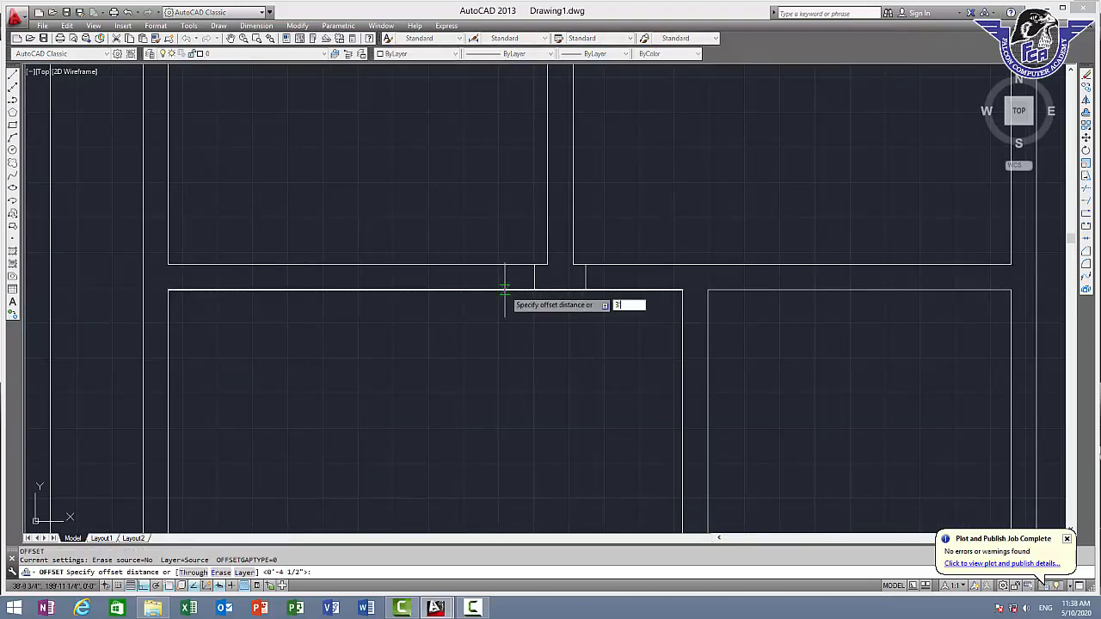
pyautogui.press('Return')
pyautogui.click(534, 276)
pyautogui.click(479, 278)
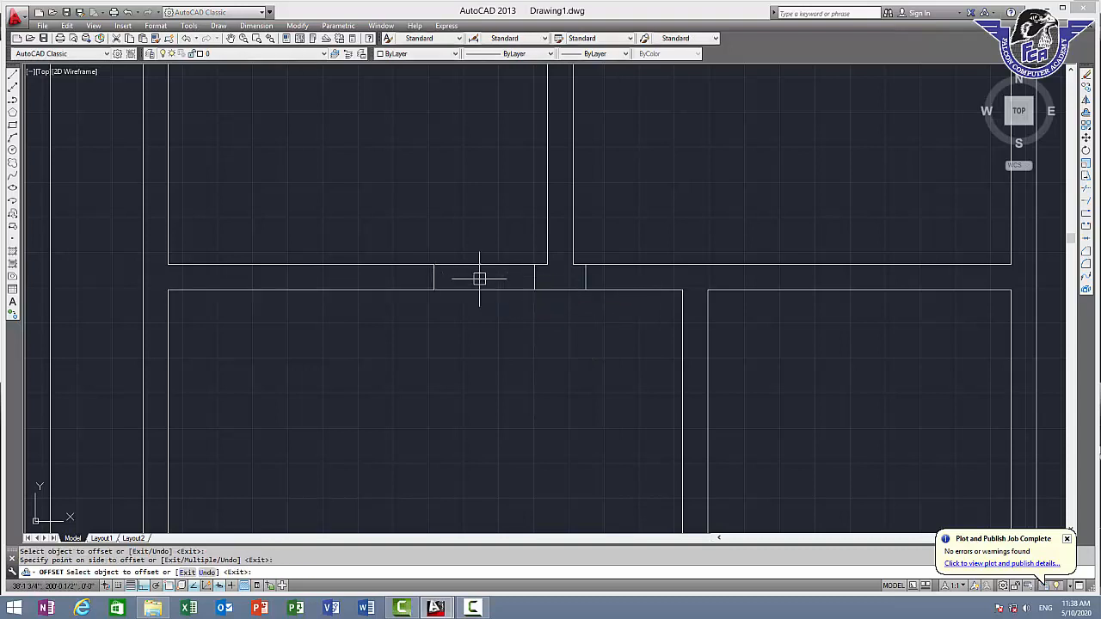
pyautogui.press('Escape')
# Step: Trim both wall lines between the two left jamb lines to open the doorway
pyautogui.write('tr')
pyautogui.press('Return')
pyautogui.press('Return')
pyautogui.click(501, 304)
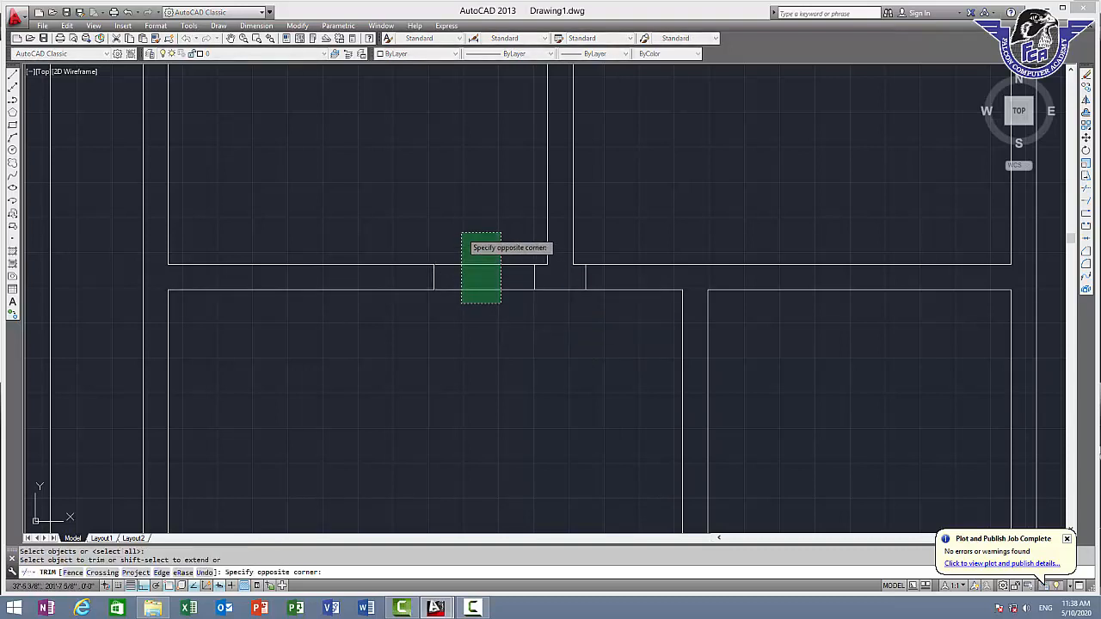
pyautogui.click(460, 231)
pyautogui.press('Escape')
# Step: Copy the small frame square from the double door's right jamb to the middle of the new doorway's right jamb
pyautogui.scroll(-2, 563, 299)
pyautogui.moveTo(563, 298)
pyautogui.mouseDown(button='middle')
pyautogui.moveTo(569, 324)
pyautogui.moveTo(515, 107)
pyautogui.mouseUp(button='middle')
pyautogui.scroll(6, 500, 377)
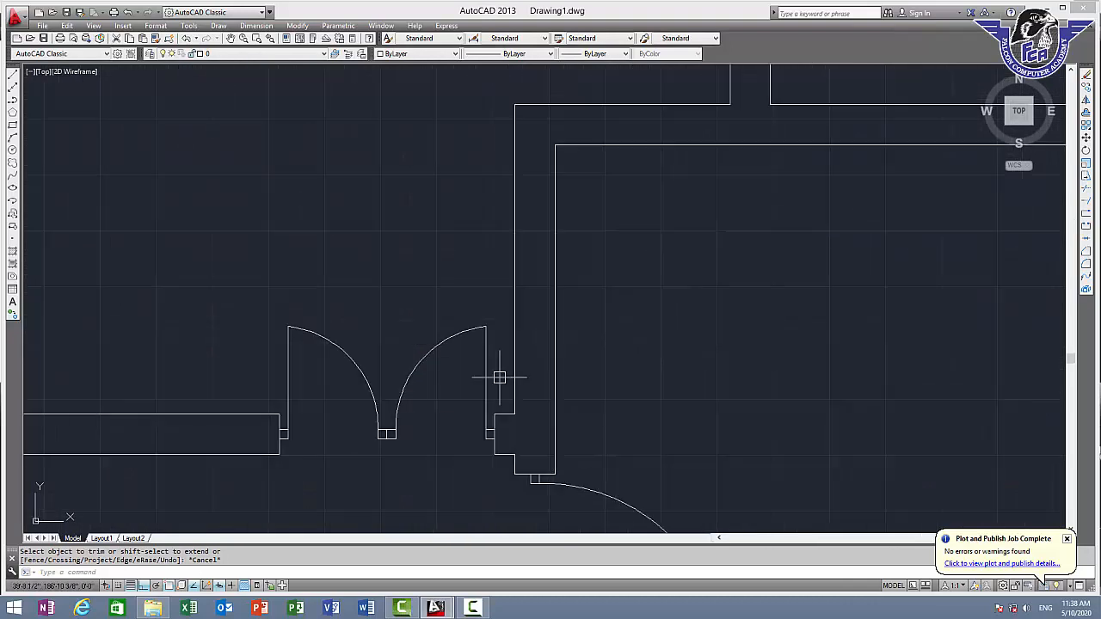
pyautogui.click(487, 463)
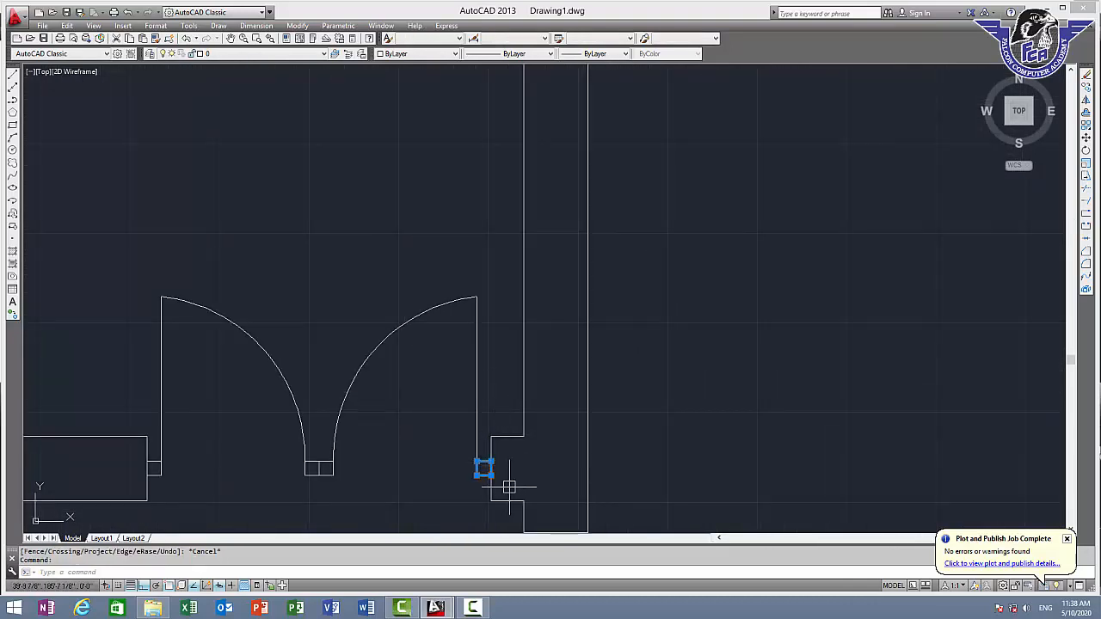
pyautogui.write('o')
pyautogui.press('Return')
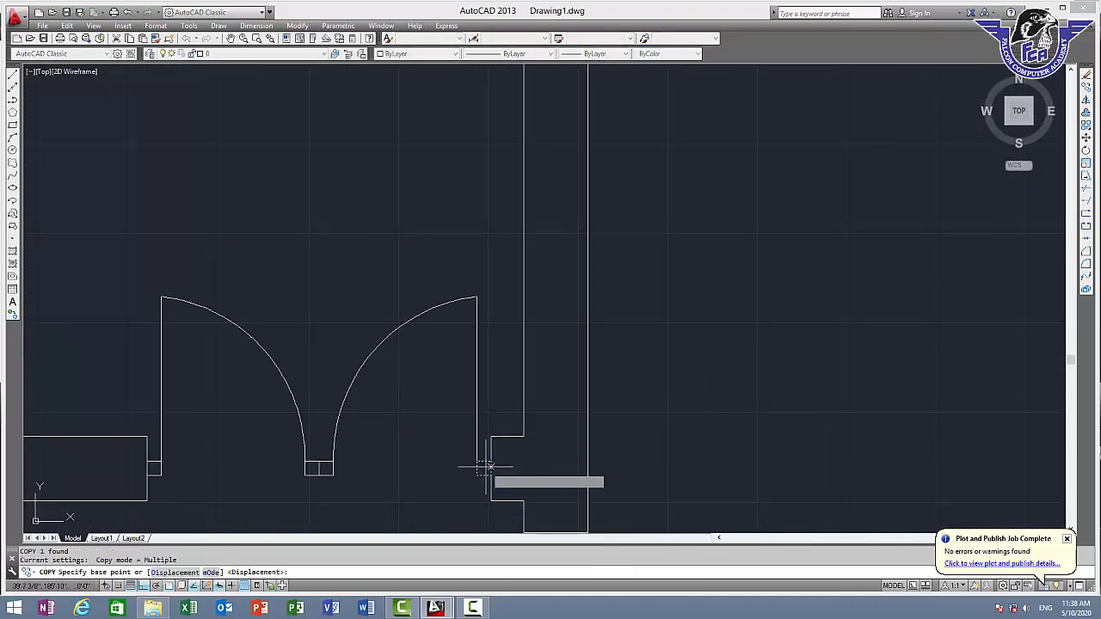
pyautogui.click(484, 469)
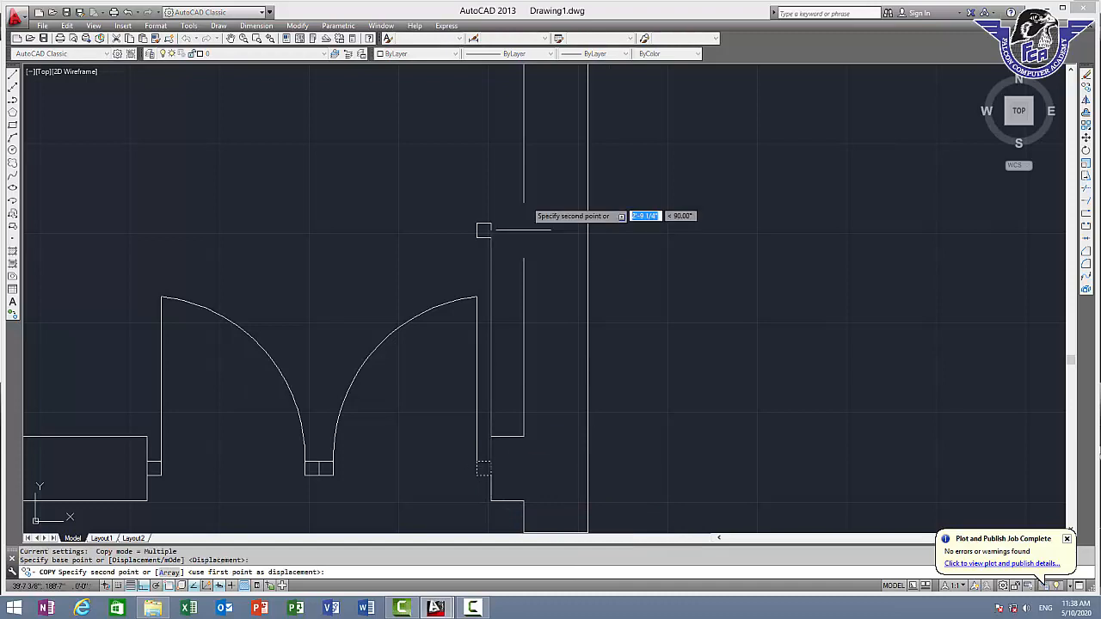
pyautogui.scroll(-4, 513, 66)
pyautogui.moveTo(515, 65); pyautogui.dragTo(503, 284, button='middle')
pyautogui.moveTo(522, 117); pyautogui.dragTo(512, 305, button='middle')
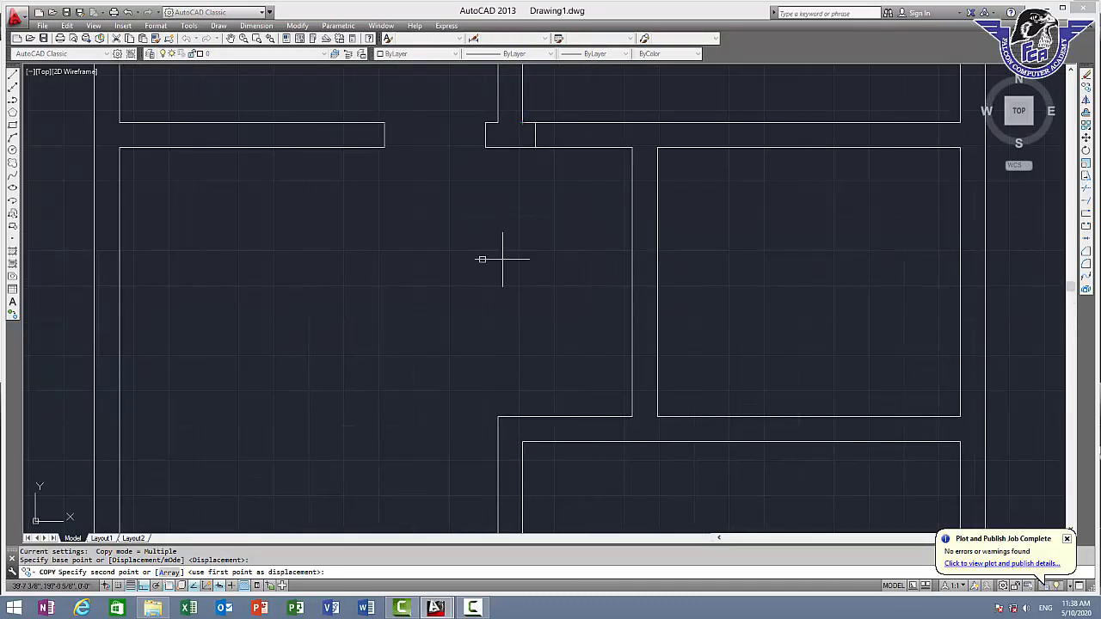
pyautogui.scroll(4, 482, 136)
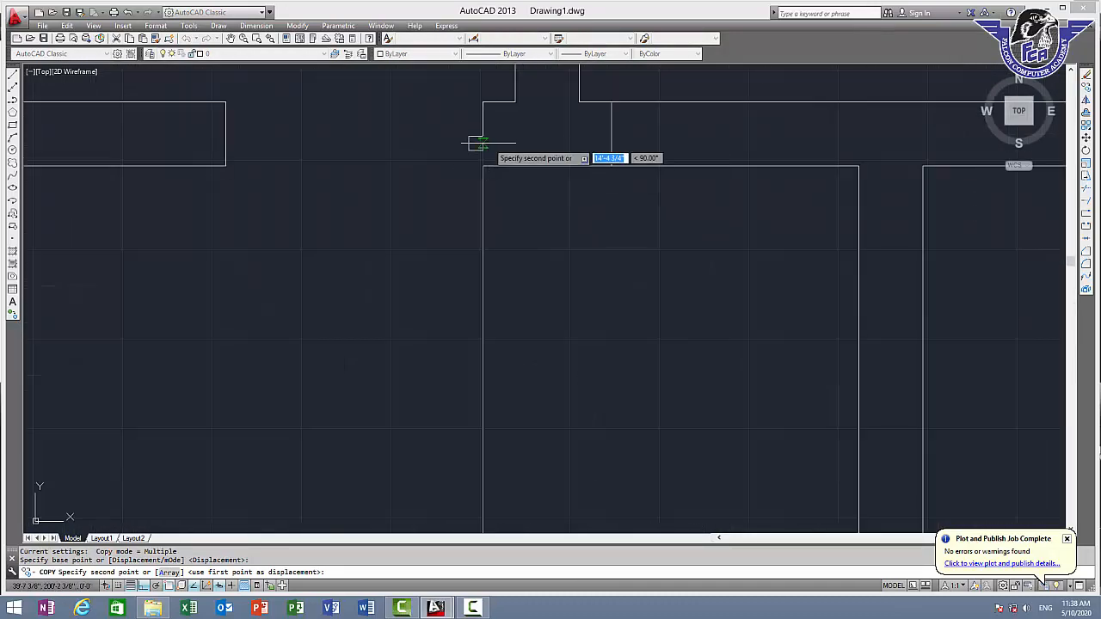
pyautogui.click(473, 133)
pyautogui.press('Escape')
pyautogui.click(469, 140)
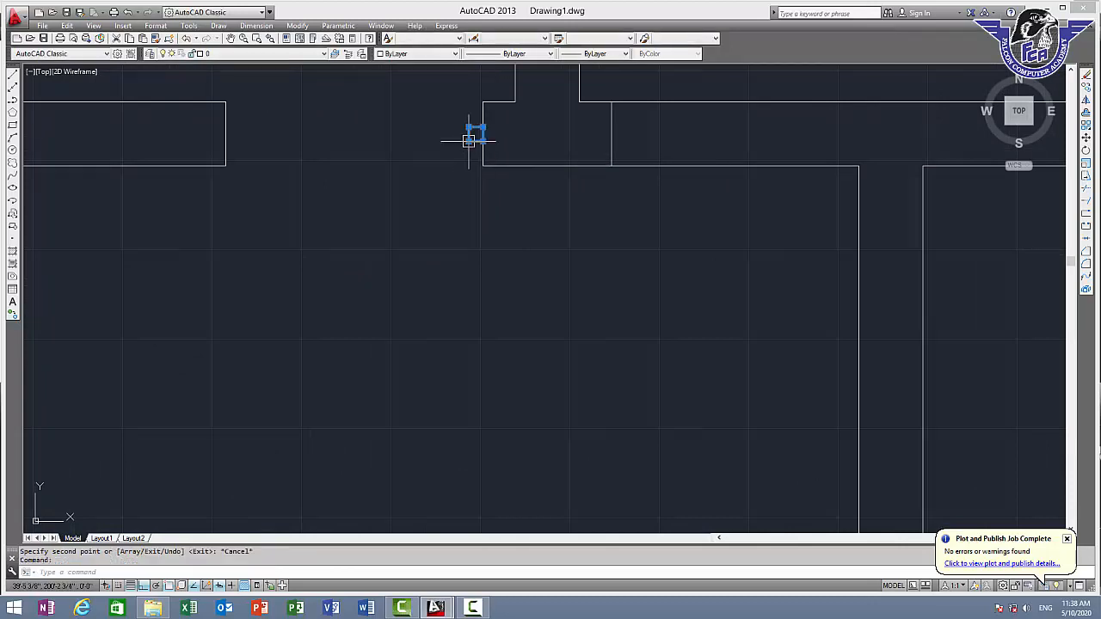
pyautogui.scroll(2, 470, 162)
pyautogui.moveTo(484, 145); pyautogui.dragTo(495, 224, button='middle')
pyautogui.press('Escape')
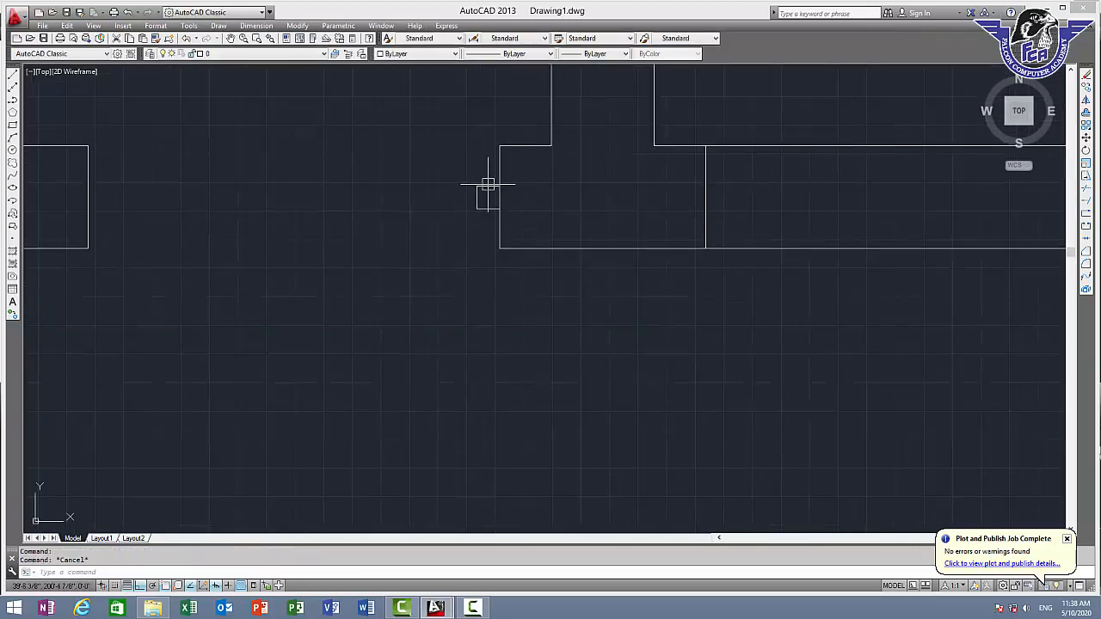
pyautogui.scroll(2, 507, 207)
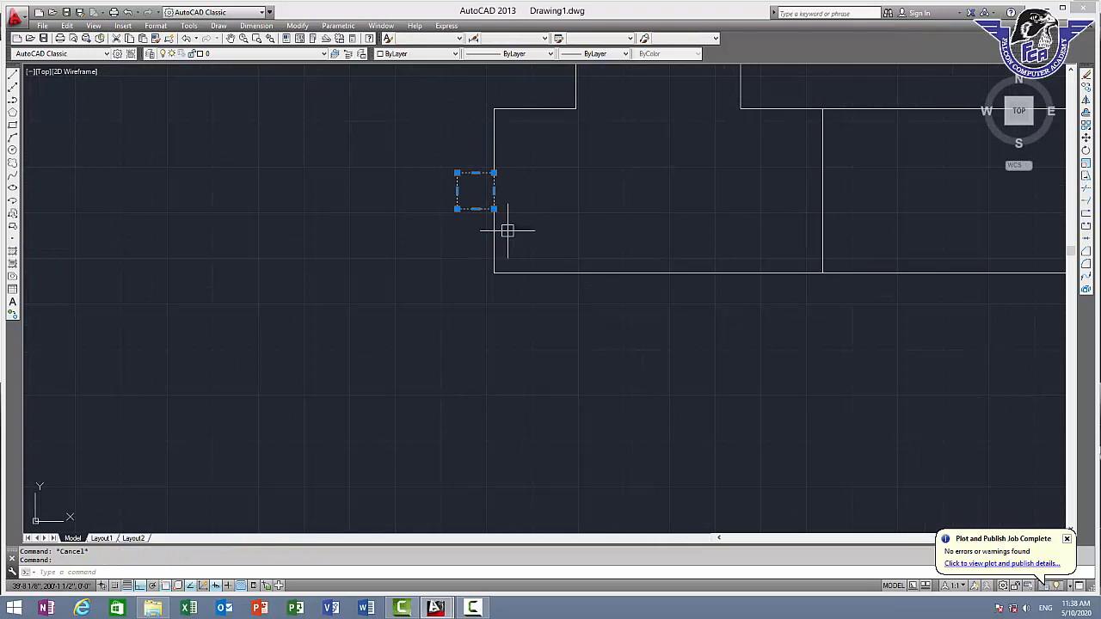
pyautogui.write('m')
pyautogui.press('Return')
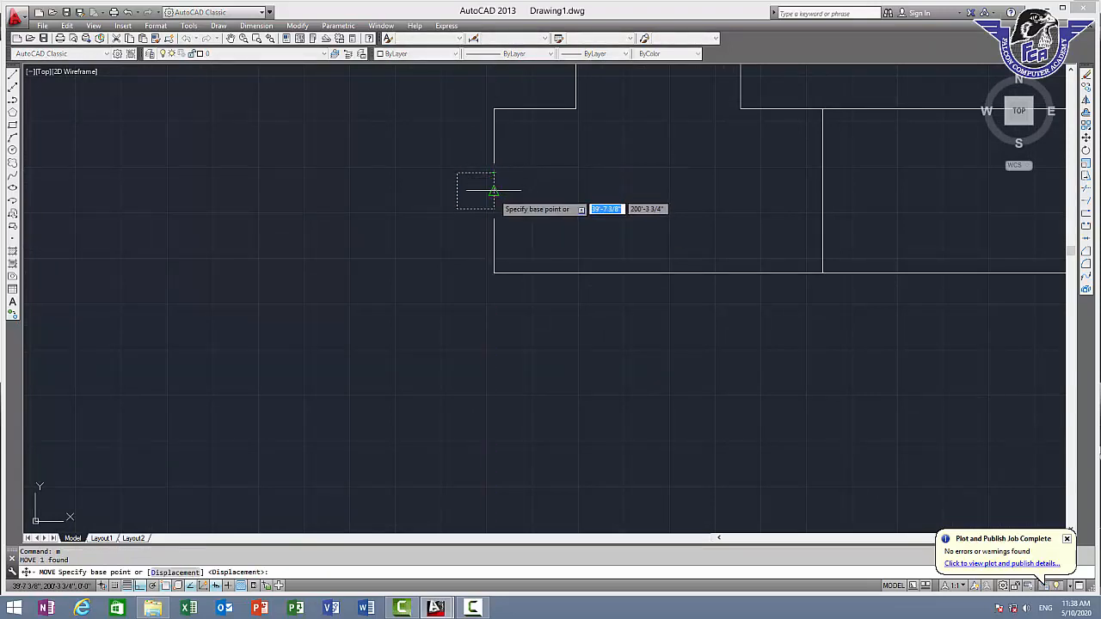
pyautogui.press('Escape')
# Step: Copy the right jamb's frame square to the midpoint of the doorway's left jamb
pyautogui.click(481, 173)
pyautogui.scroll(-2, 490, 214)
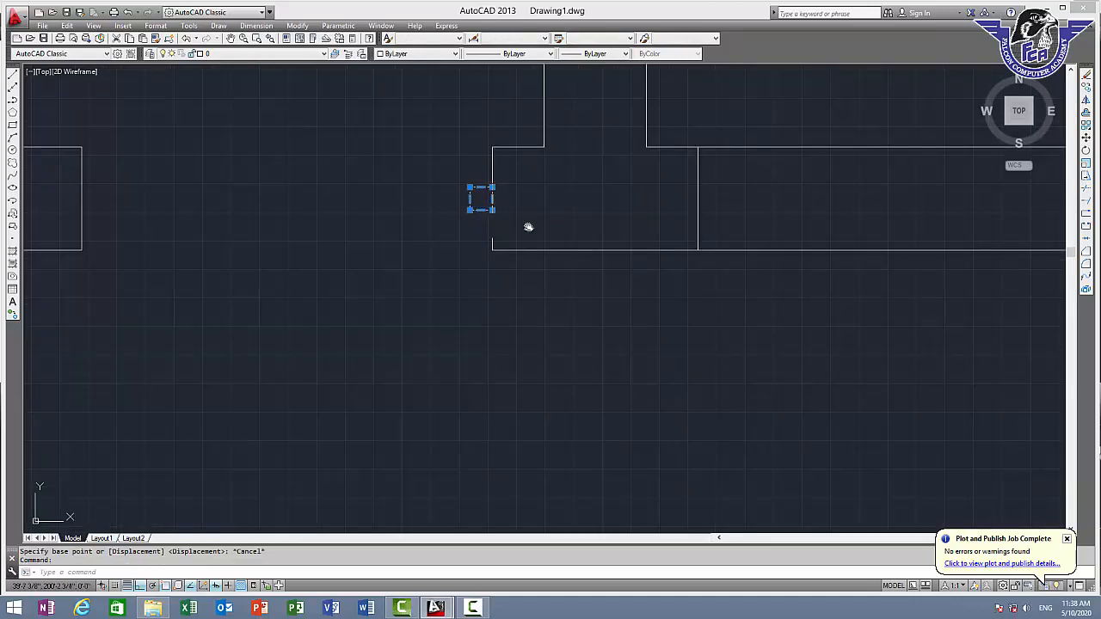
pyautogui.moveTo(528, 226); pyautogui.dragTo(693, 273, button='middle')
pyautogui.write('c')
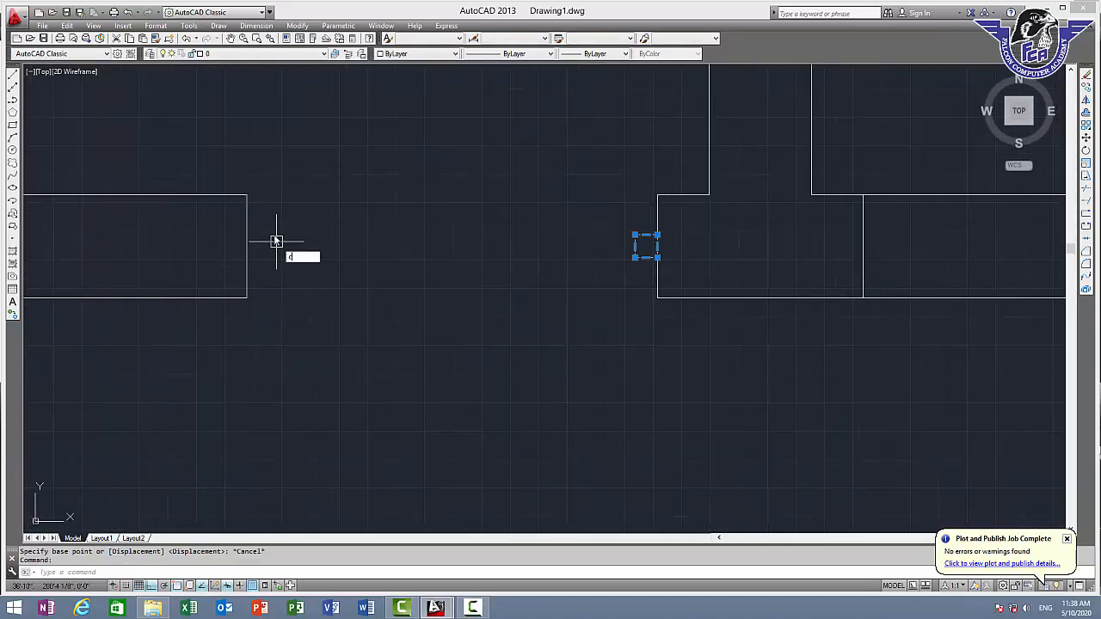
pyautogui.write('o')
pyautogui.press('Return')
pyautogui.click(640, 247)
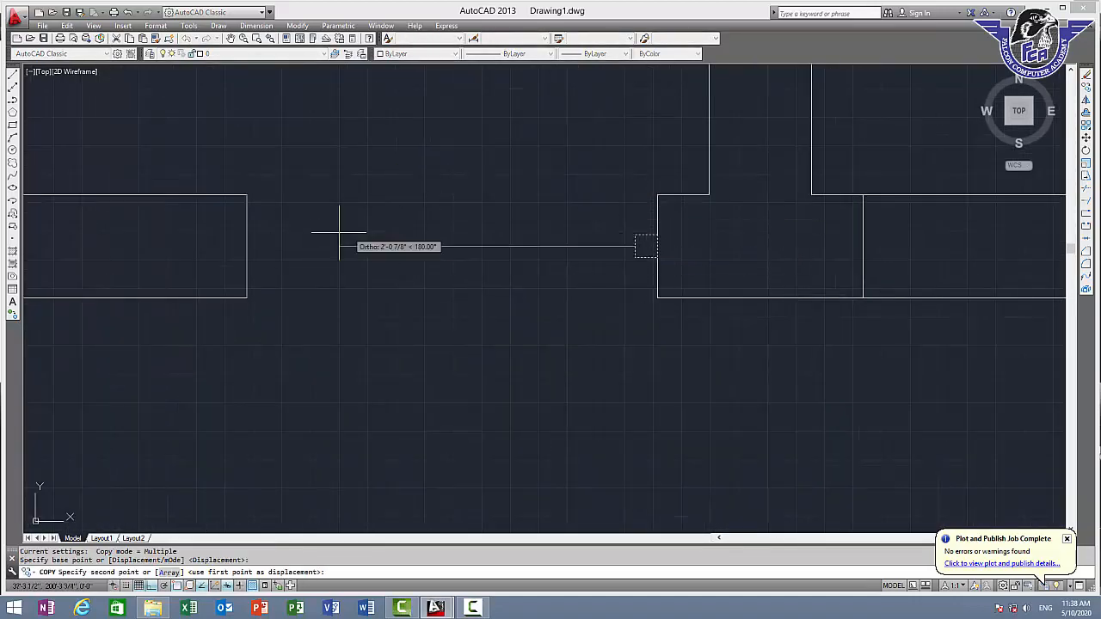
pyautogui.click(246, 248)
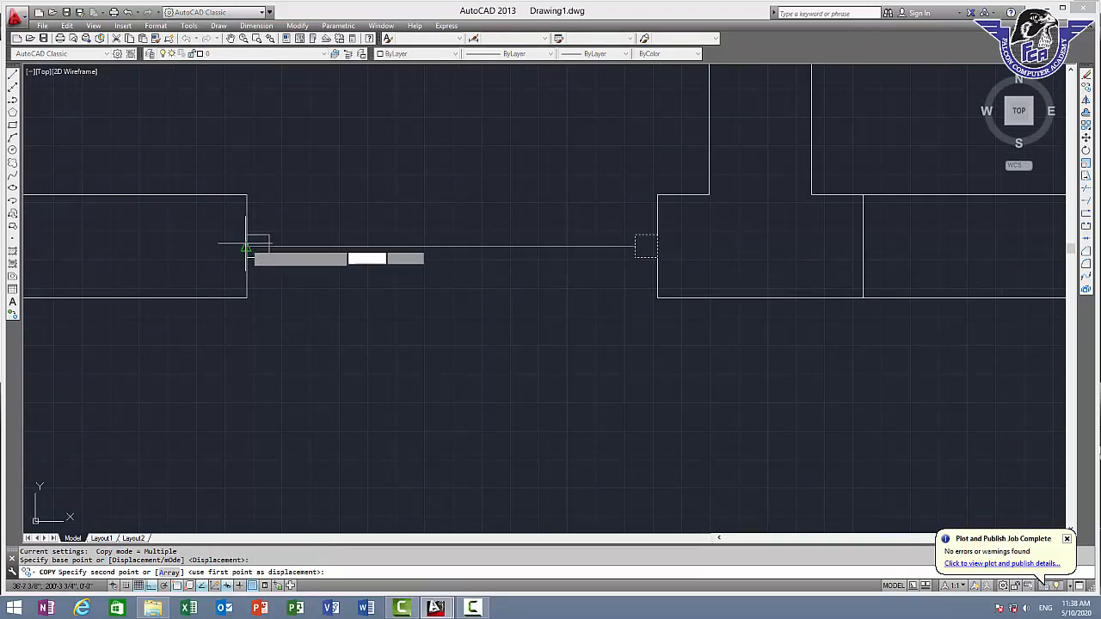
pyautogui.press('Escape')
# Step: Draw a 3' vertical door leaf line upward from the left side of the right frame square
pyautogui.scroll(-2, 485, 273)
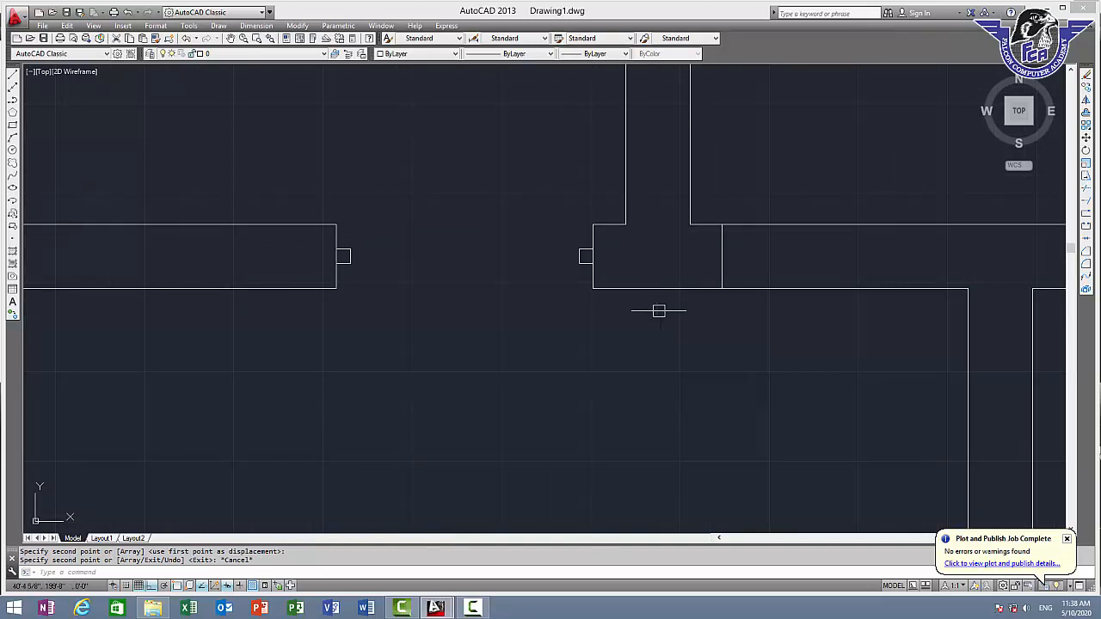
pyautogui.moveTo(659, 311); pyautogui.dragTo(388, 396, button='middle')
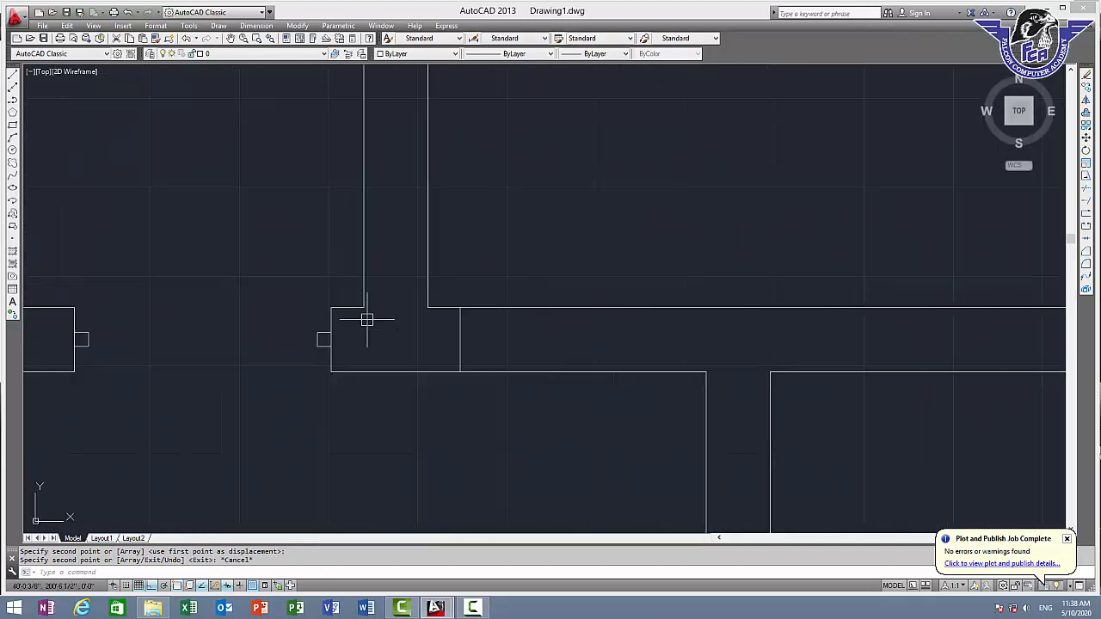
pyautogui.press('l')
pyautogui.press('Return')
pyautogui.click(318, 338)
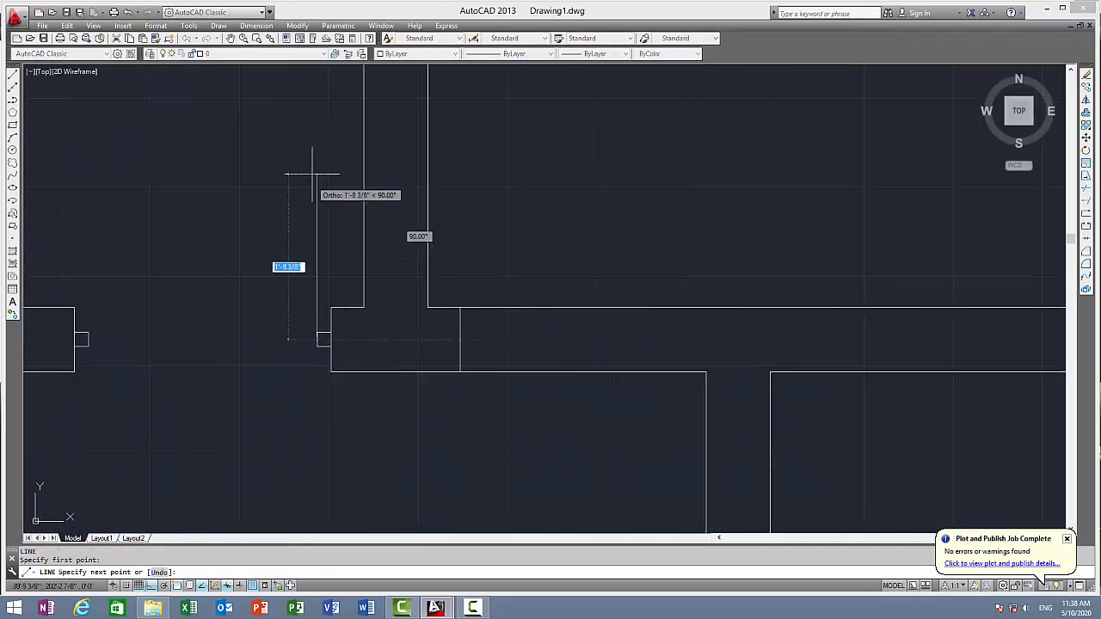
pyautogui.write('3')
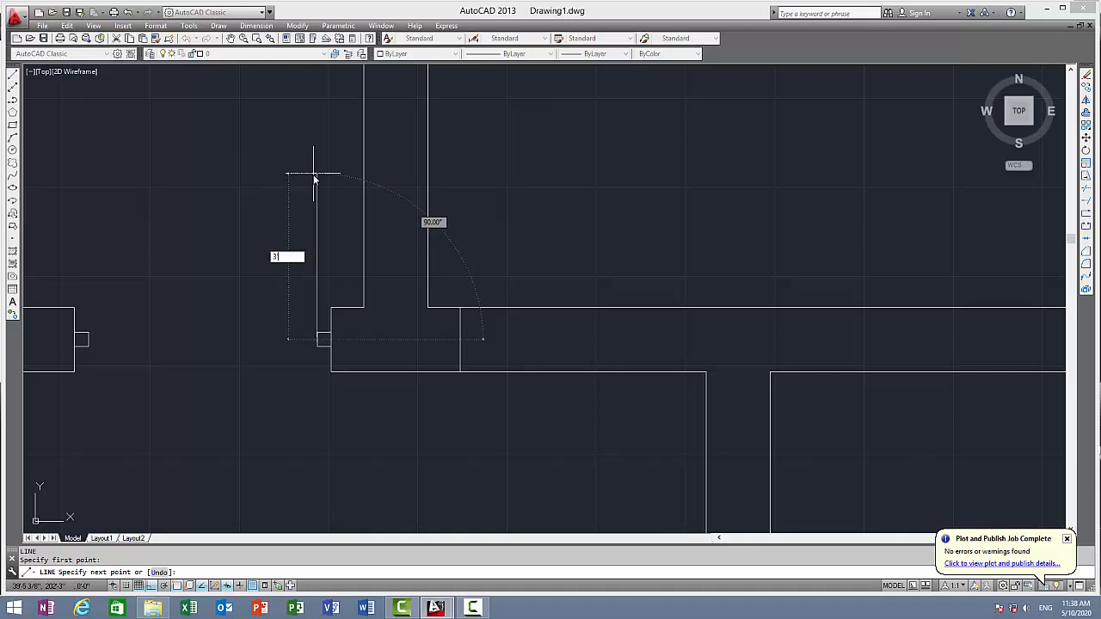
pyautogui.write("'")
pyautogui.press('Return')
pyautogui.press('Return')
pyautogui.write('a')
pyautogui.press('Return')
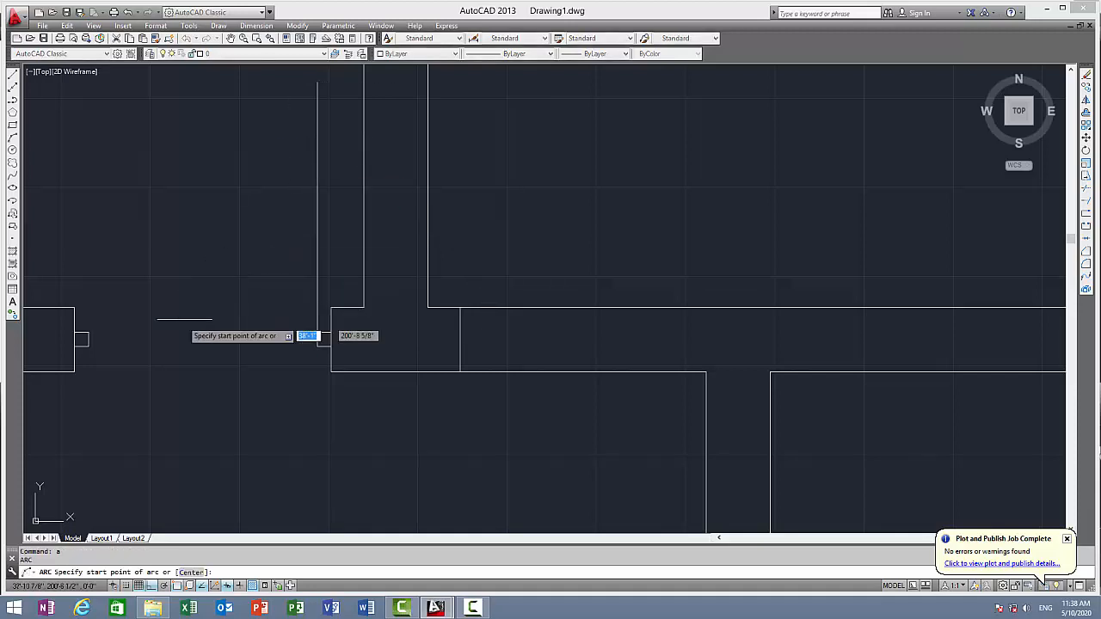
pyautogui.click(87, 332)
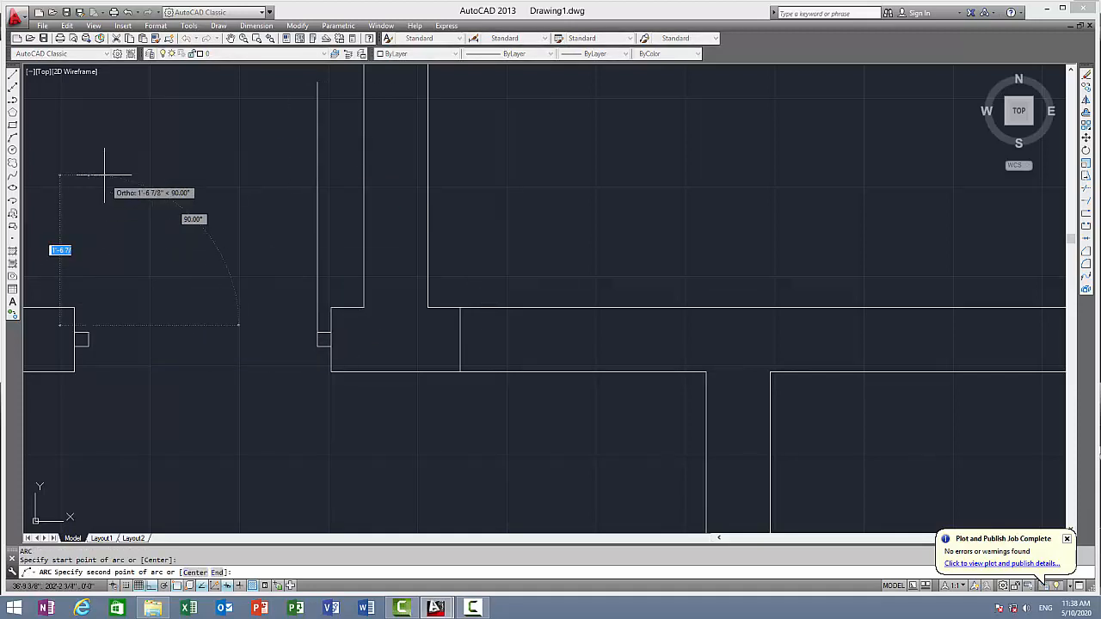
pyautogui.press('Escape')
# Step: Draw the door swing arc from the left frame square's upper right corner to the top of the leaf line
pyautogui.scroll(4, 78, 289)
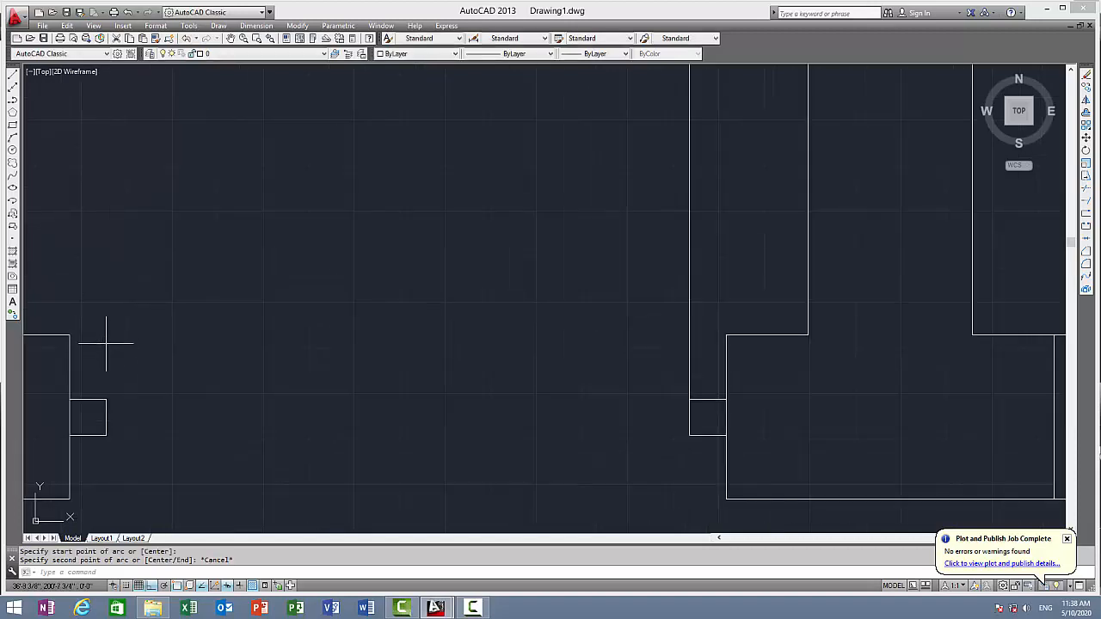
pyautogui.write('a')
pyautogui.press('Return')
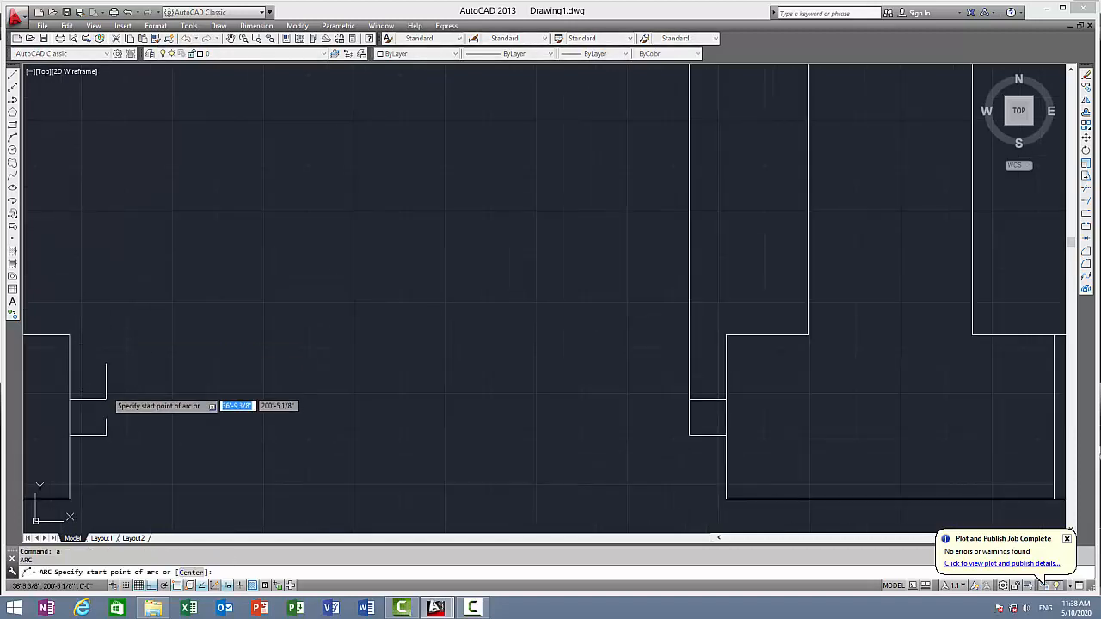
pyautogui.click(106, 399)
pyautogui.click(138, 174)
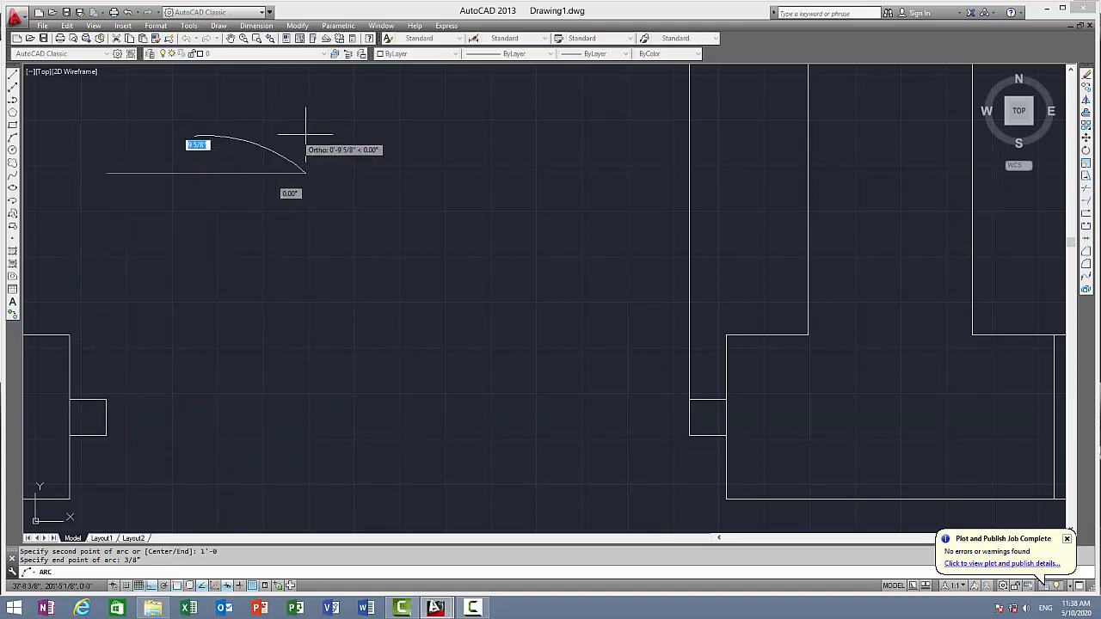
pyautogui.scroll(-4, 482, 149)
pyautogui.scroll(-6, 484, 148)
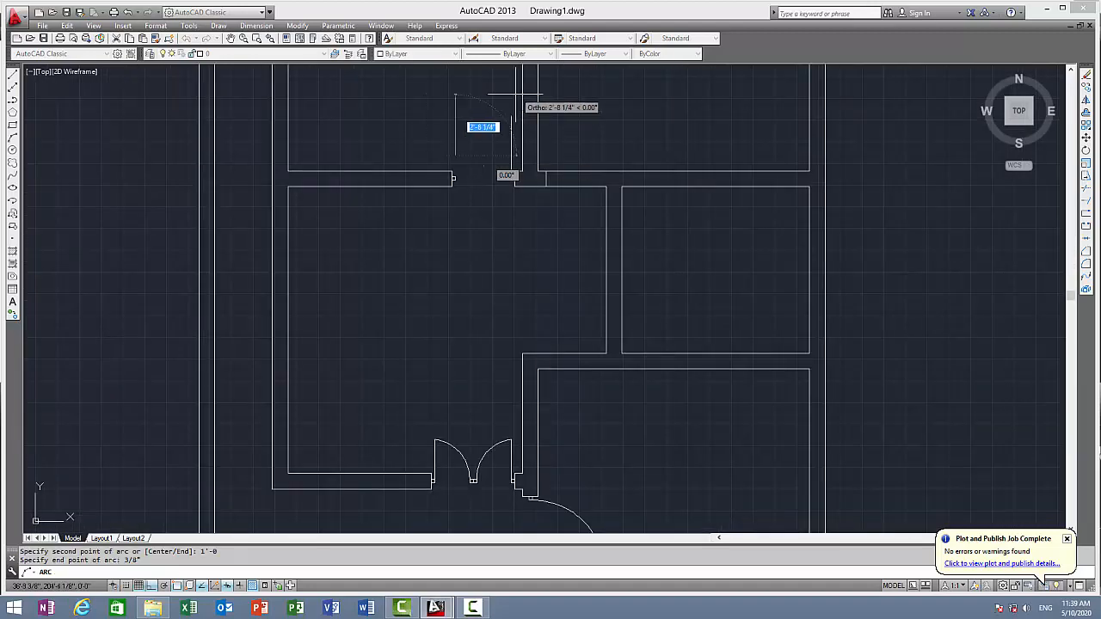
pyautogui.moveTo(518, 93); pyautogui.dragTo(518, 188, button='middle')
pyautogui.click(512, 213)
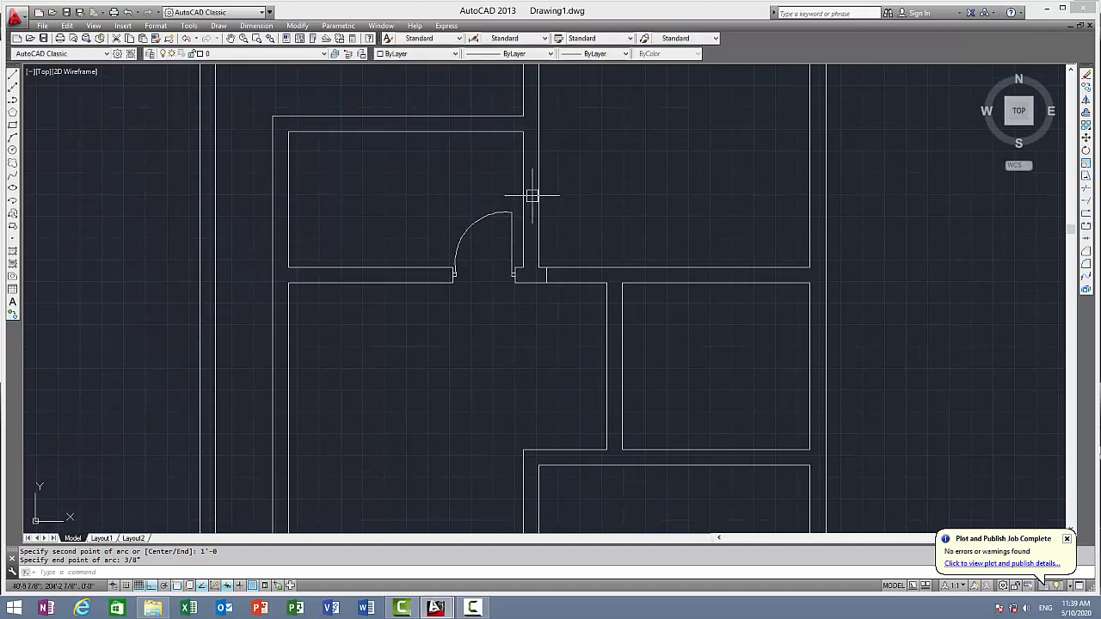
pyautogui.press('Escape')
# Step: Draw a short vertical line across the room's upper wall at its right end, joining the inner and outer wall corners
pyautogui.scroll(2, 581, 298)
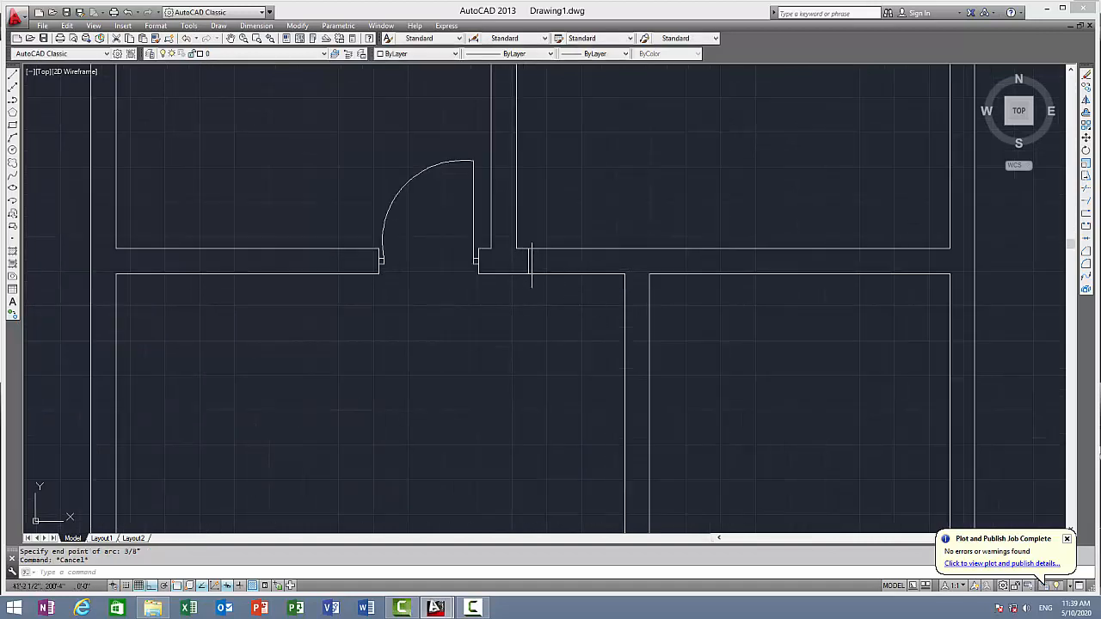
pyautogui.moveTo(530, 265)
pyautogui.mouseDown(button='middle')
pyautogui.moveTo(556, 327)
pyautogui.moveTo(568, 455)
pyautogui.mouseUp(button='middle')
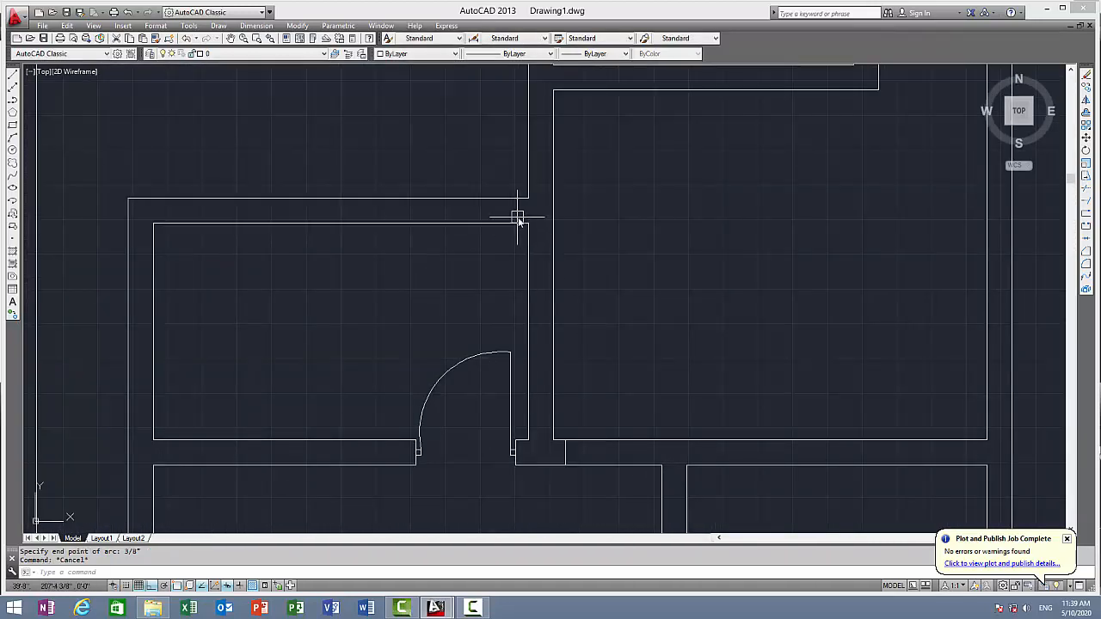
pyautogui.press('l')
pyautogui.press('Return')
pyautogui.click(528, 223)
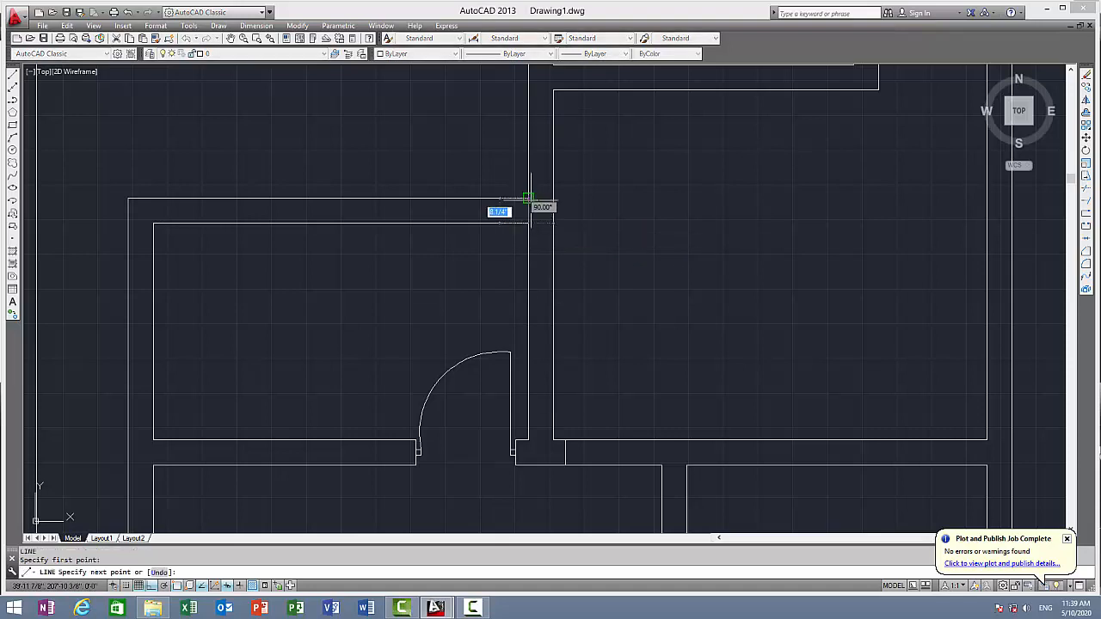
pyautogui.click(528, 198)
pyautogui.press('Escape')
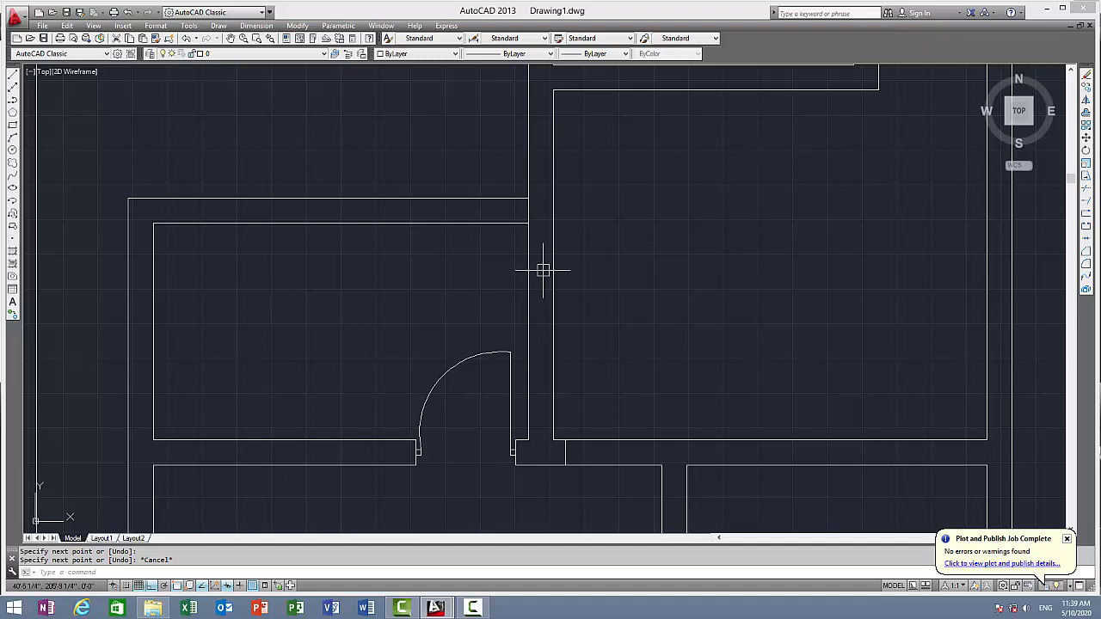
# Step: Offset the short line at the upper wall's right end 4.5" to the left to mark the first door jamb
pyautogui.press('o')
pyautogui.press('Return')
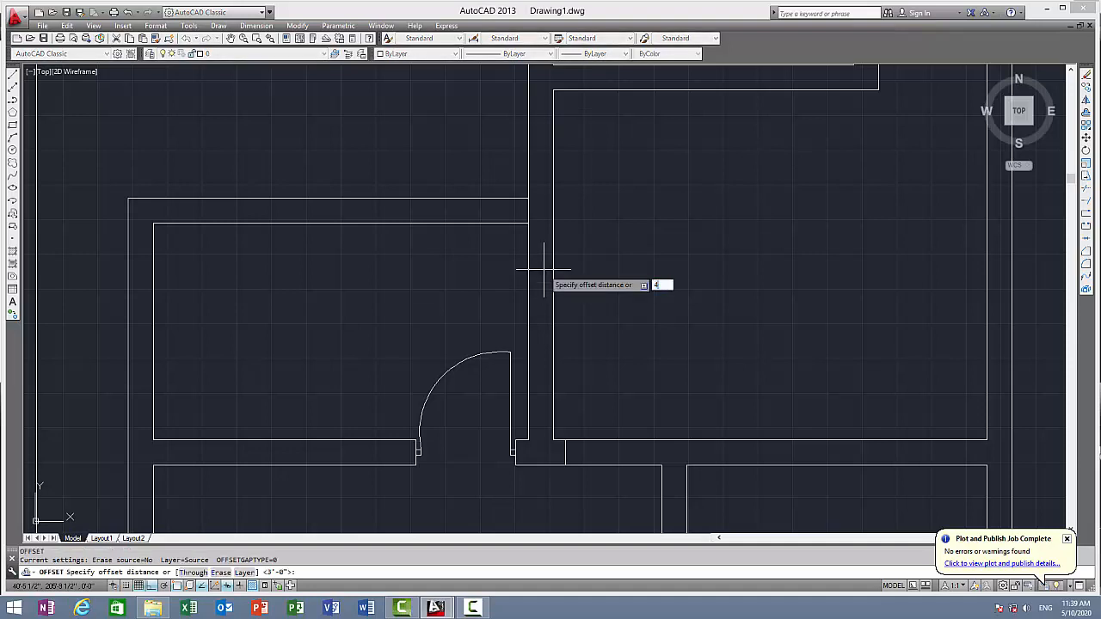
pyautogui.press('Return')
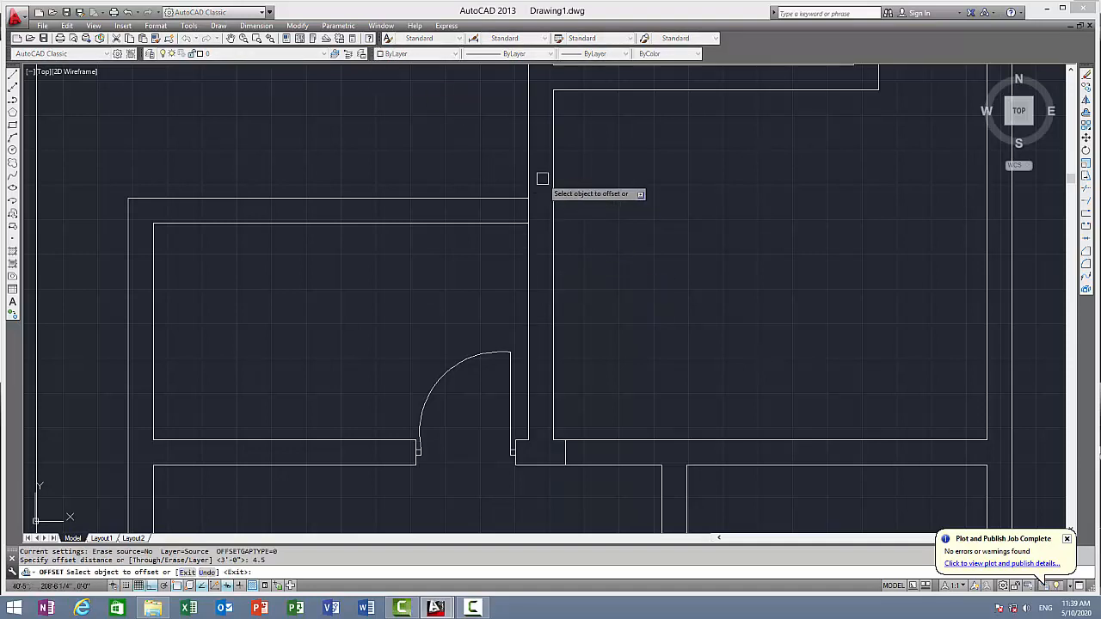
pyautogui.click(527, 208)
pyautogui.click(520, 229)
pyautogui.press('Escape')
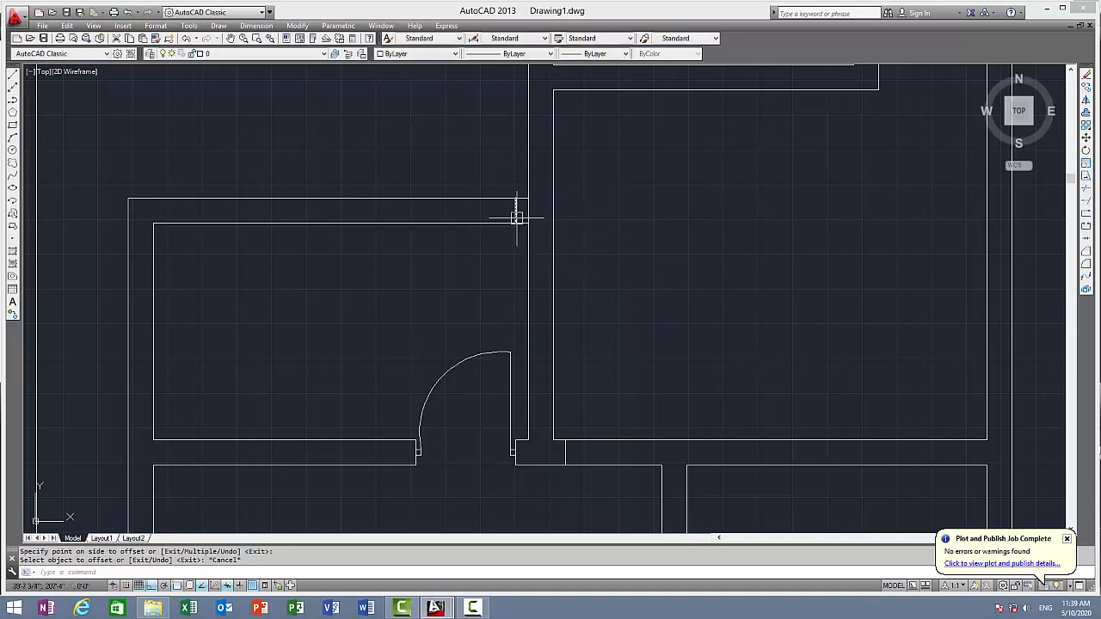
# Step: Offset the new jamb line in the upper wall 3' to the left to mark the other side of the opening
pyautogui.press('Return')
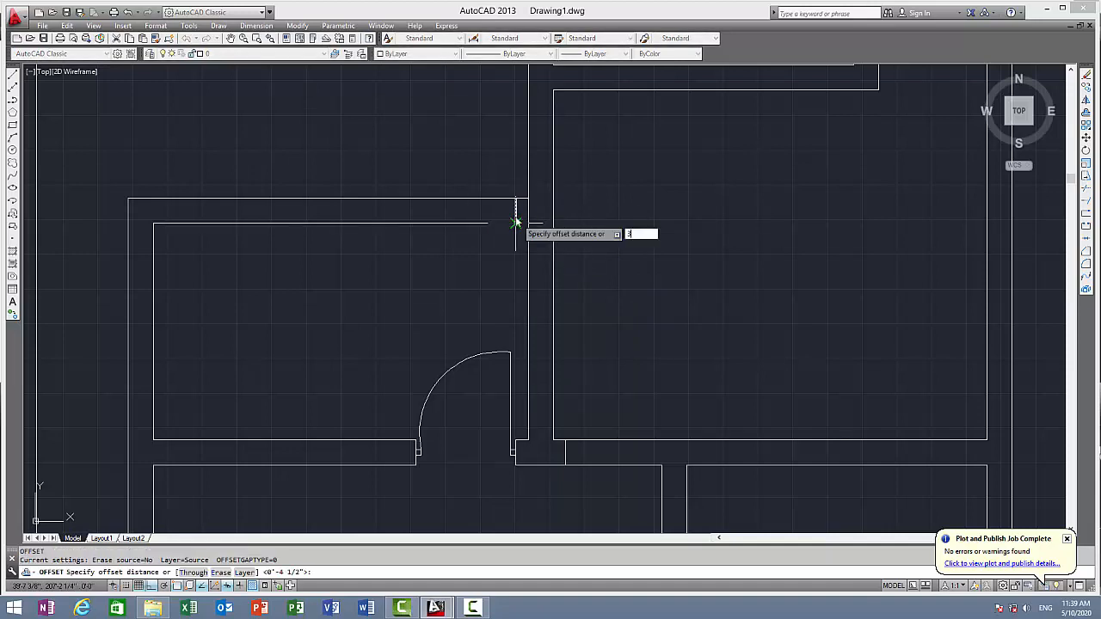
pyautogui.write('3')
pyautogui.press('Return')
pyautogui.click(516, 222)
pyautogui.click(487, 235)
pyautogui.press('Escape')
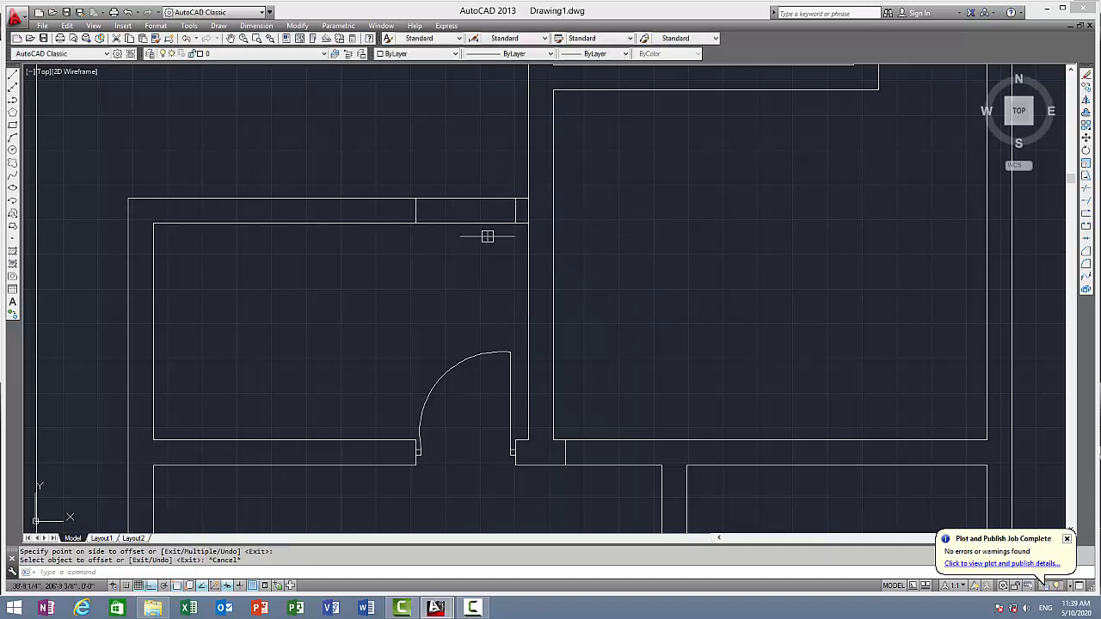
# Step: Trim the upper wall lines between the two jambs to open the doorway and erase the leftover short line at the wall's right end
pyautogui.write('tr')
pyautogui.press('Return')
pyautogui.press('Return')
pyautogui.click(484, 239)
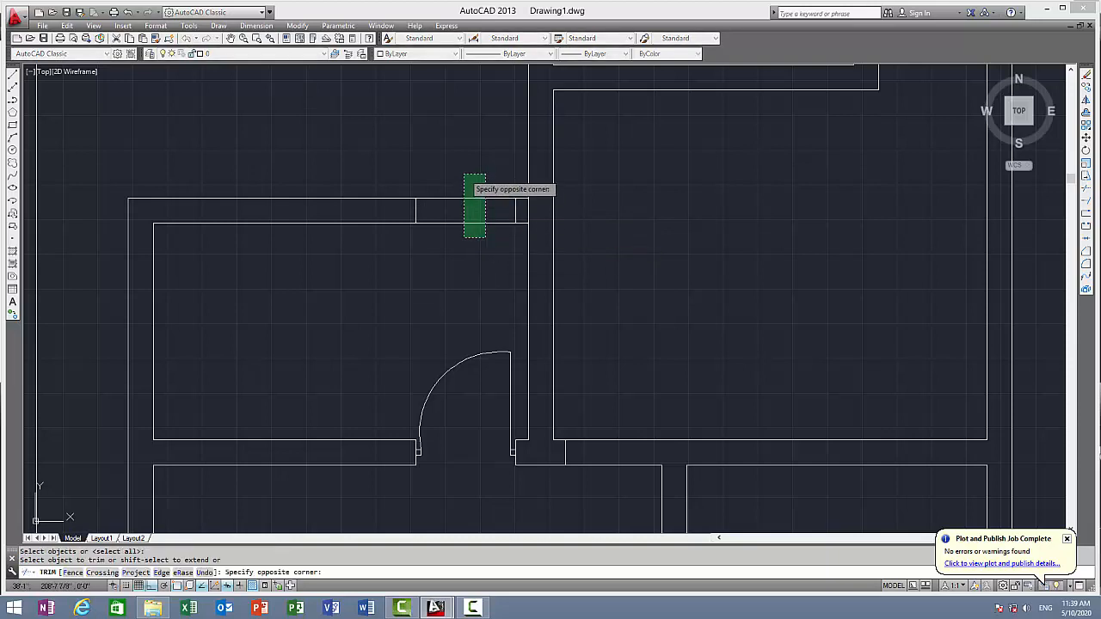
pyautogui.click(462, 172)
pyautogui.click(527, 210)
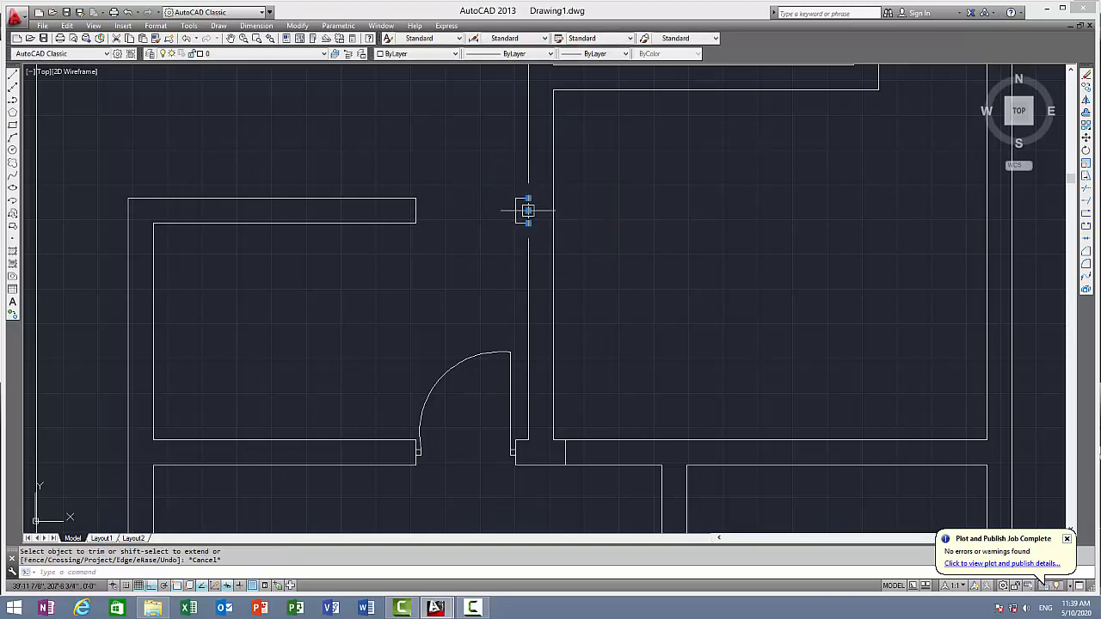
pyautogui.press('Escape')
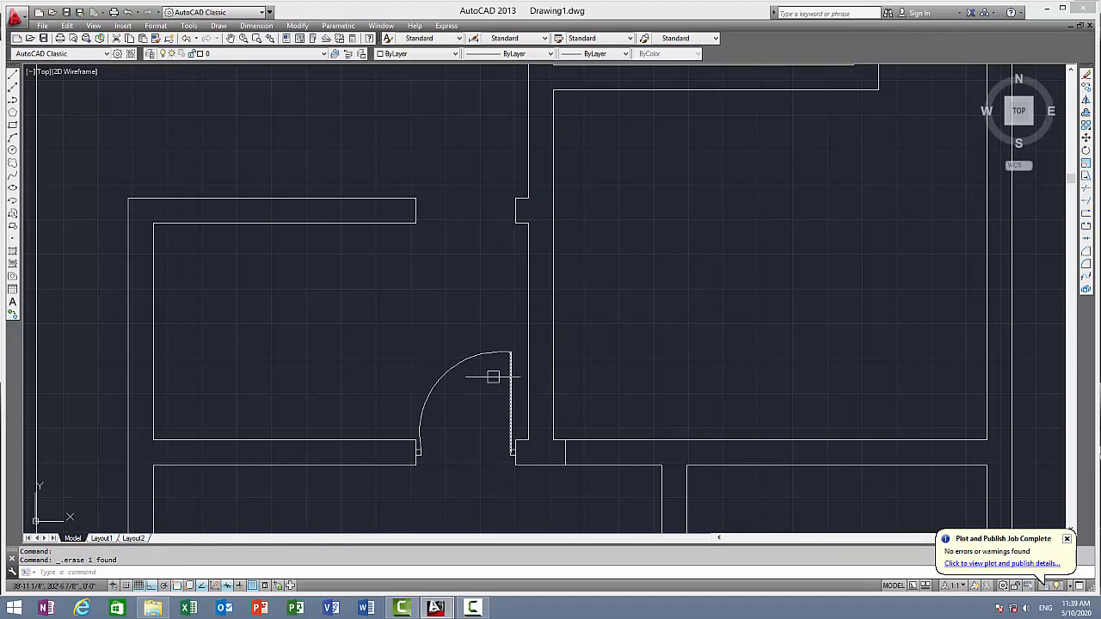
# Step: Mirror the lower door's leaf and swing arc downward about a horizontal line through the right frame square's midpoint, keeping the originals
pyautogui.moveTo(488, 362); pyautogui.dragTo(502, 250, button='middle')
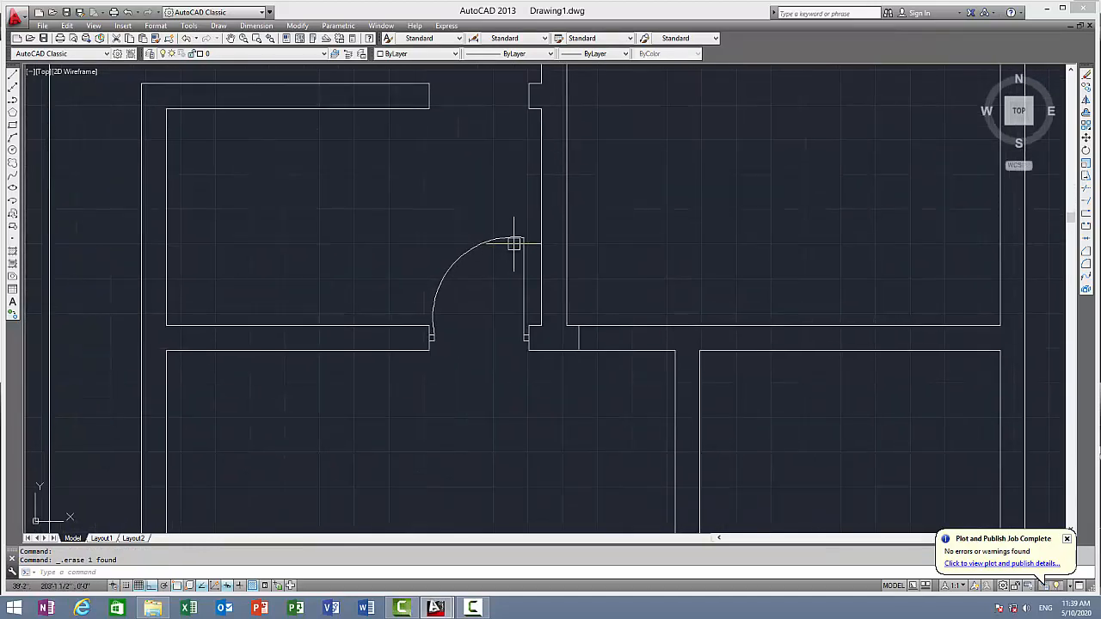
pyautogui.scroll(2, 514, 244)
pyautogui.click(537, 221)
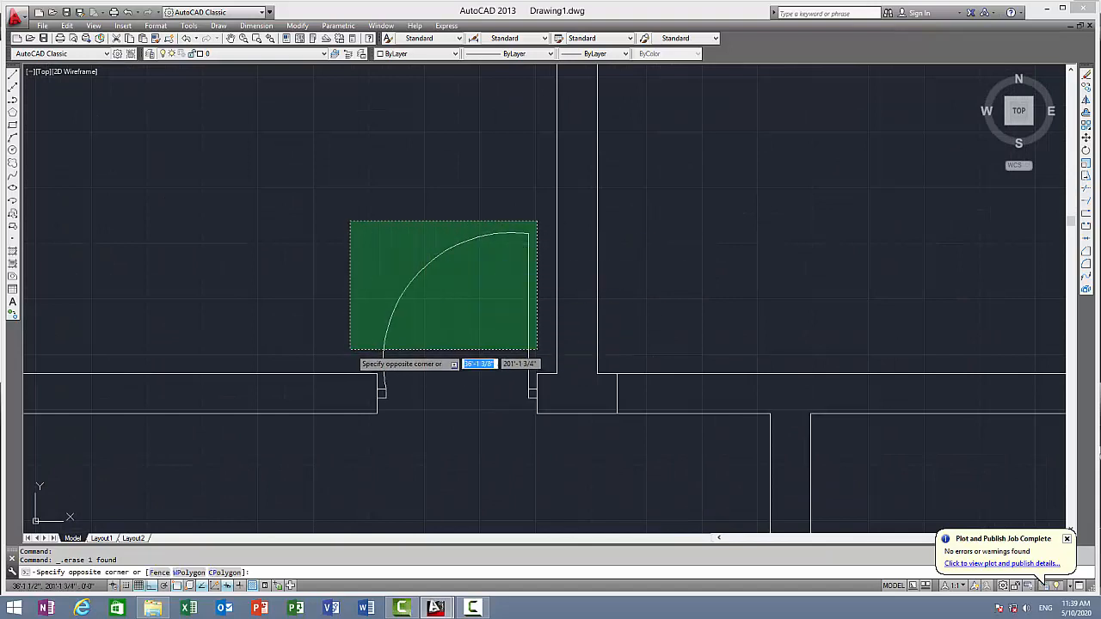
pyautogui.click(369, 353)
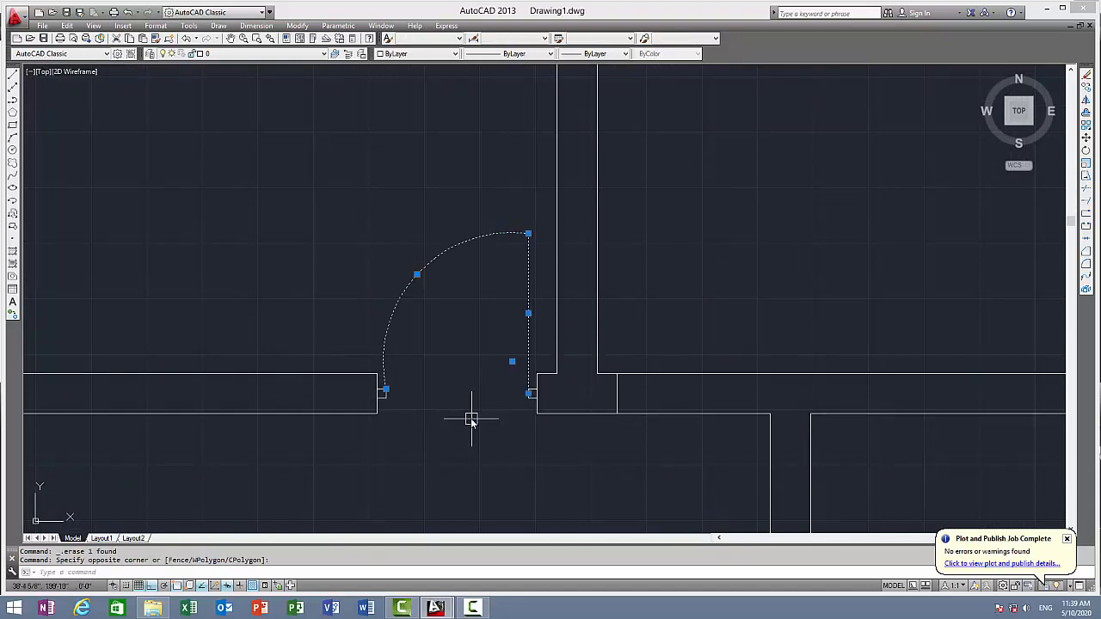
pyautogui.press('Return')
pyautogui.click(528, 393)
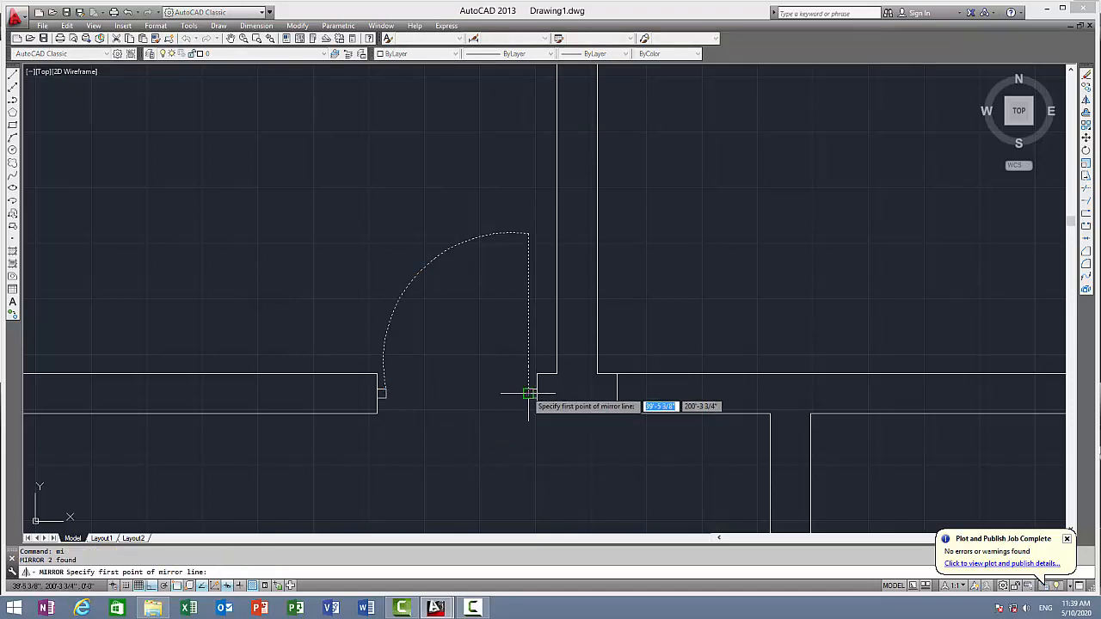
pyautogui.click(684, 379)
pyautogui.press('Return')
# Step: Copy both door frame squares from the lower opening straight up to the middle of the upper opening's jambs
pyautogui.scroll(2, 542, 344)
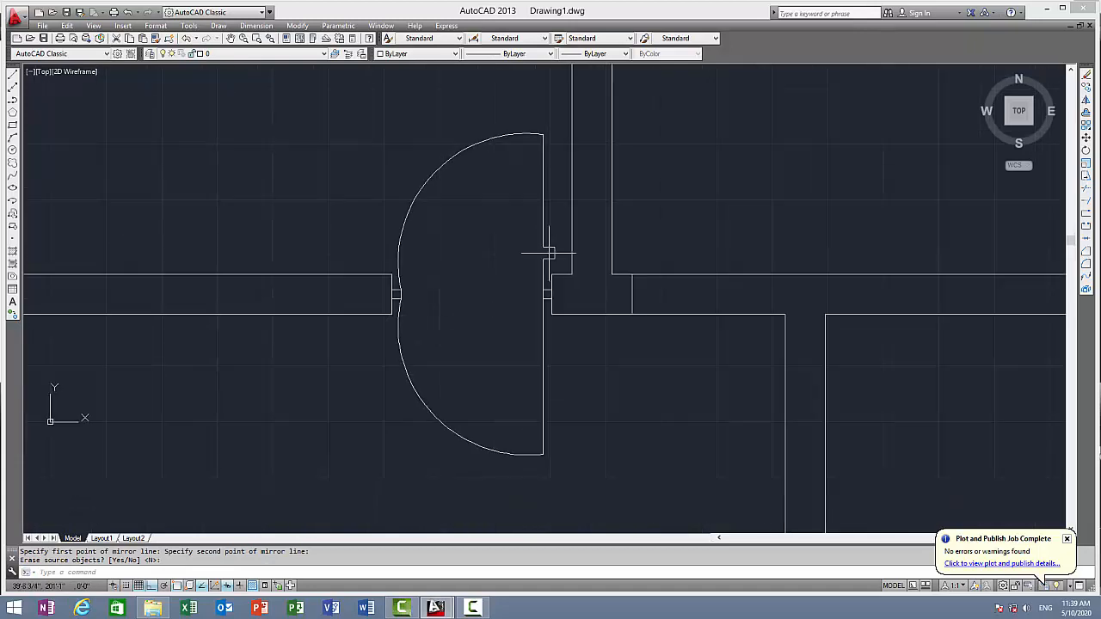
pyautogui.scroll(3, 396, 290)
pyautogui.click(411, 283)
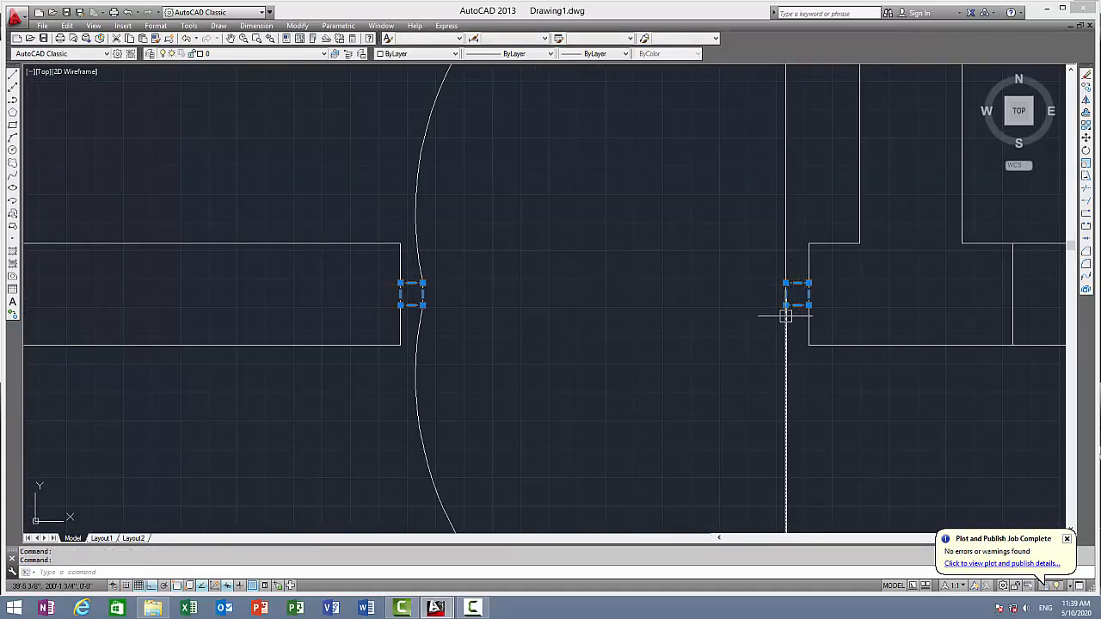
pyautogui.write('co')
pyautogui.press('Return')
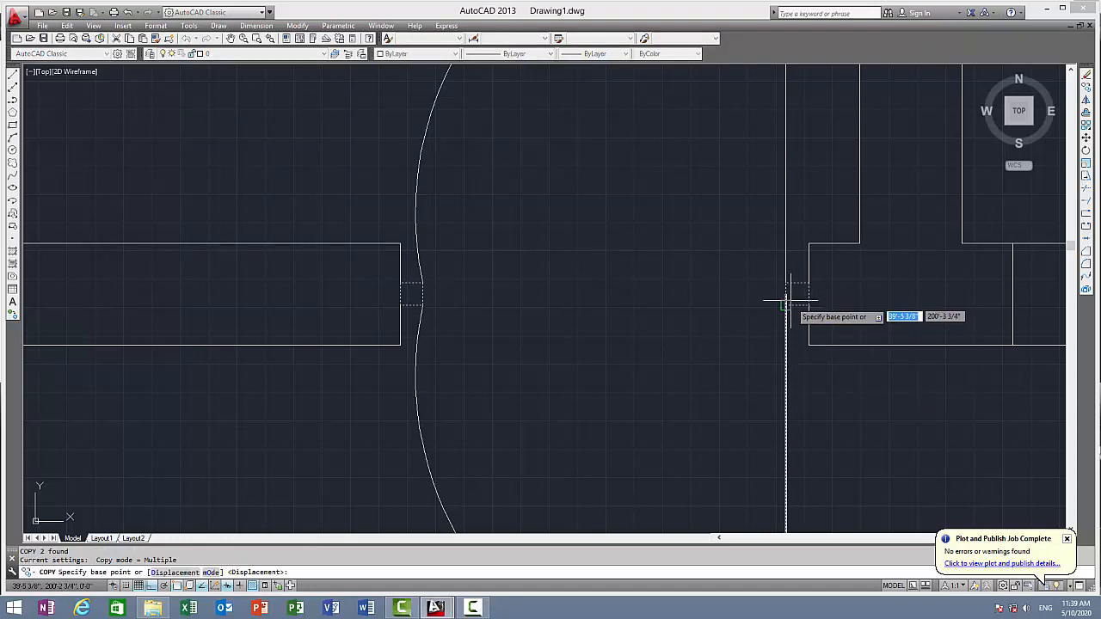
pyautogui.click(790, 293)
pyautogui.scroll(-2, 825, 120)
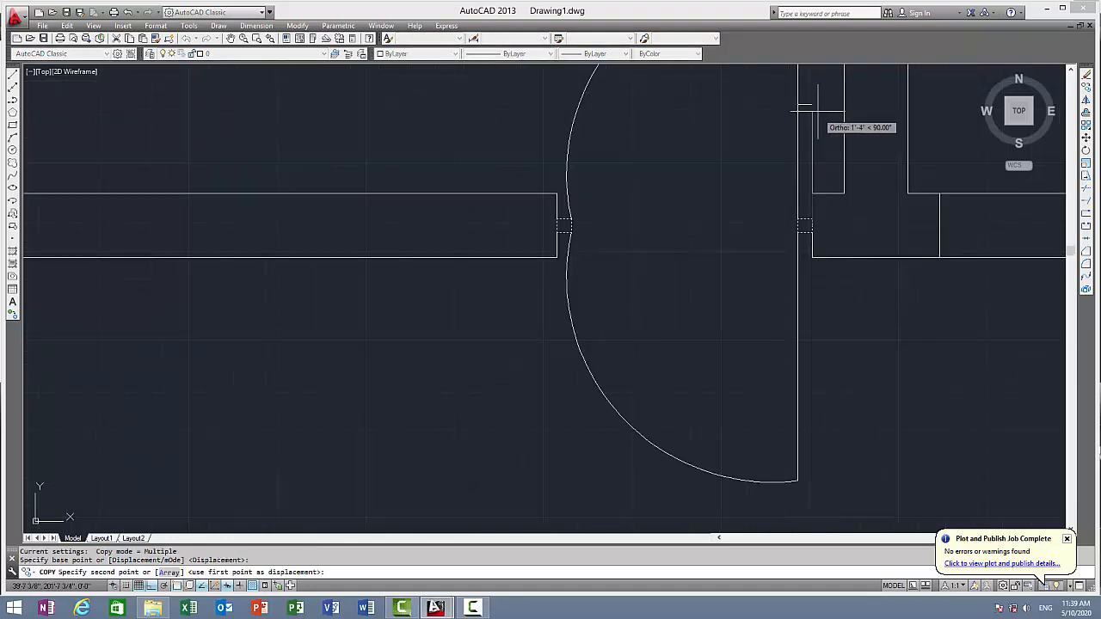
pyautogui.moveTo(814, 129); pyautogui.dragTo(791, 400, button='middle')
pyautogui.moveTo(776, 104); pyautogui.dragTo(796, 381, button='middle')
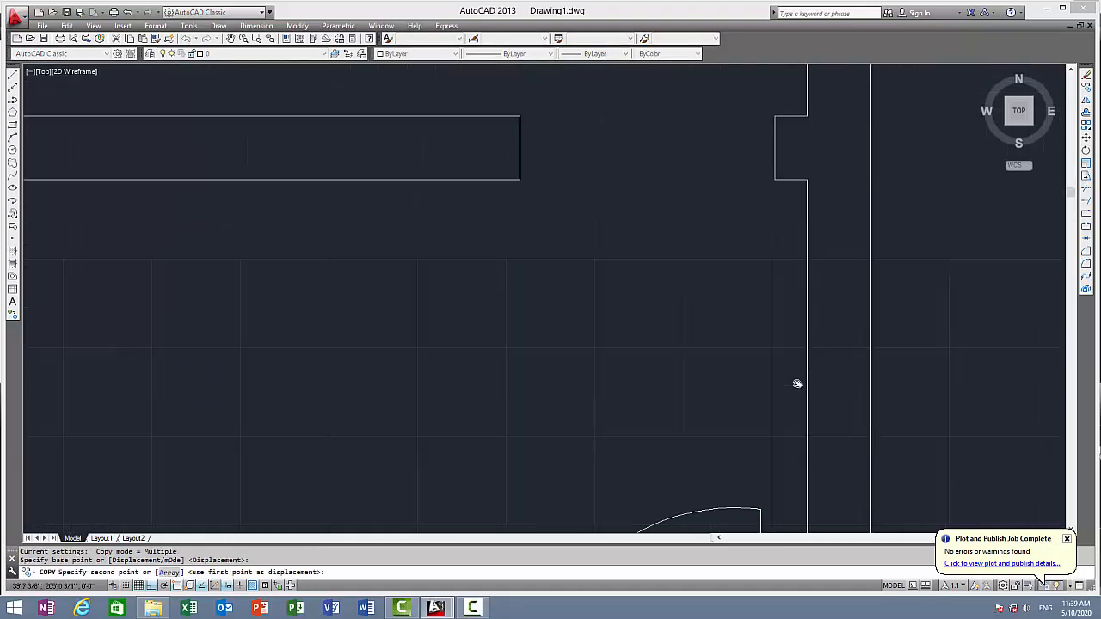
pyautogui.click(771, 155)
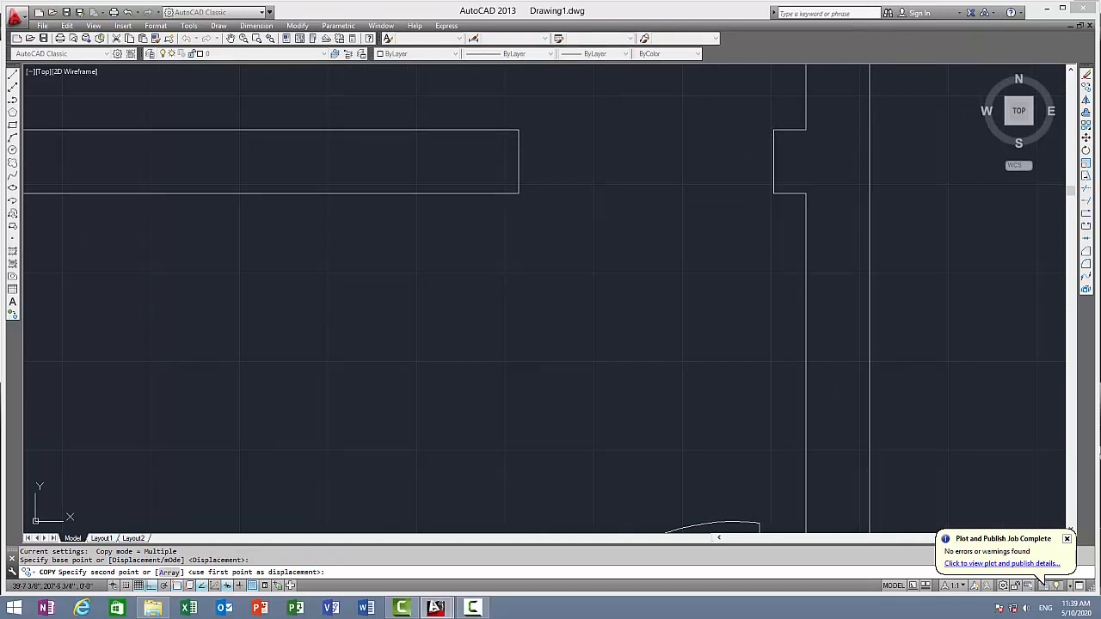
pyautogui.press('Escape')
# Step: Move the mirrored leaf and swing arc up from the lower opening to the frame squares of the upper opening
pyautogui.moveTo(806, 376); pyautogui.dragTo(753, 69, button='middle')
pyautogui.scroll(-3, 757, 283)
pyautogui.moveTo(757, 283); pyautogui.dragTo(718, 113, button='middle')
pyautogui.click(722, 230)
pyautogui.click(585, 297)
pyautogui.scroll(6, 701, 181)
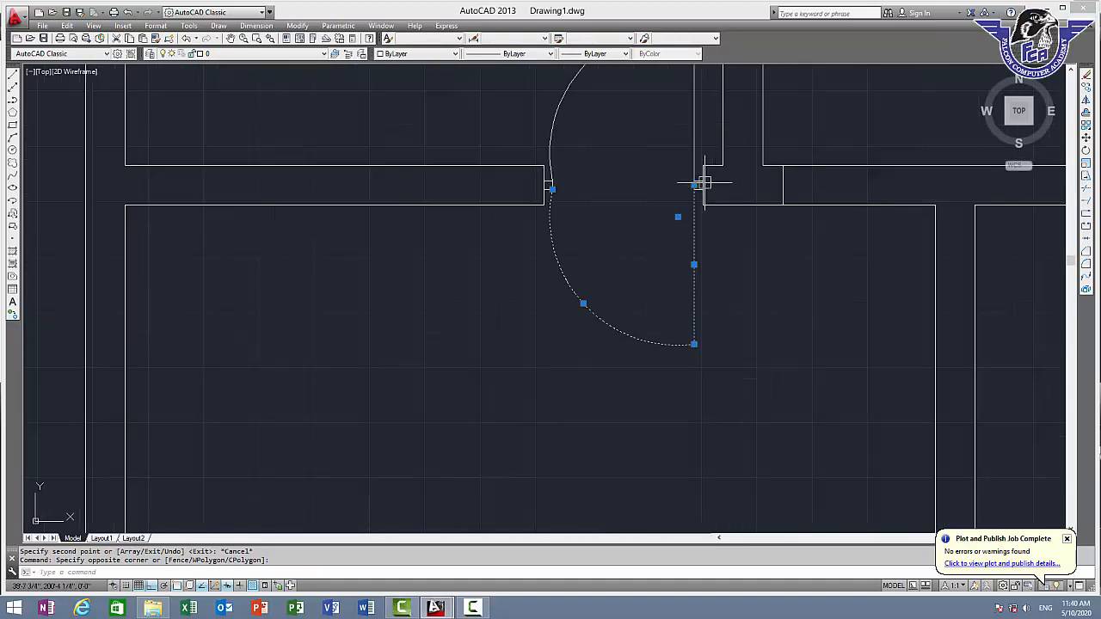
pyautogui.write('m')
pyautogui.press('Return')
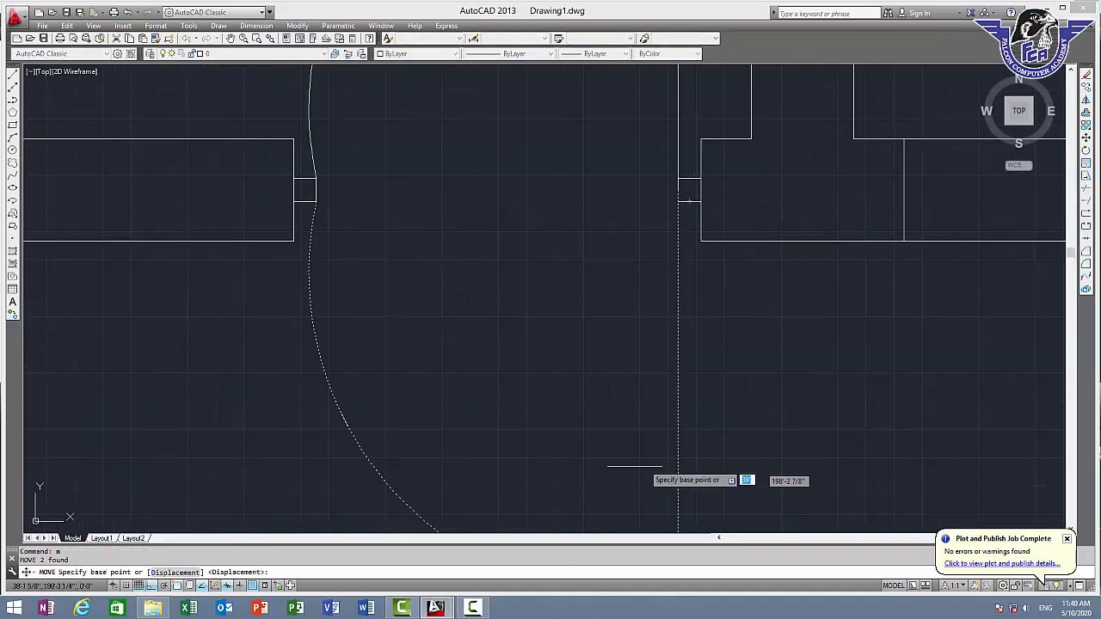
pyautogui.click(677, 190)
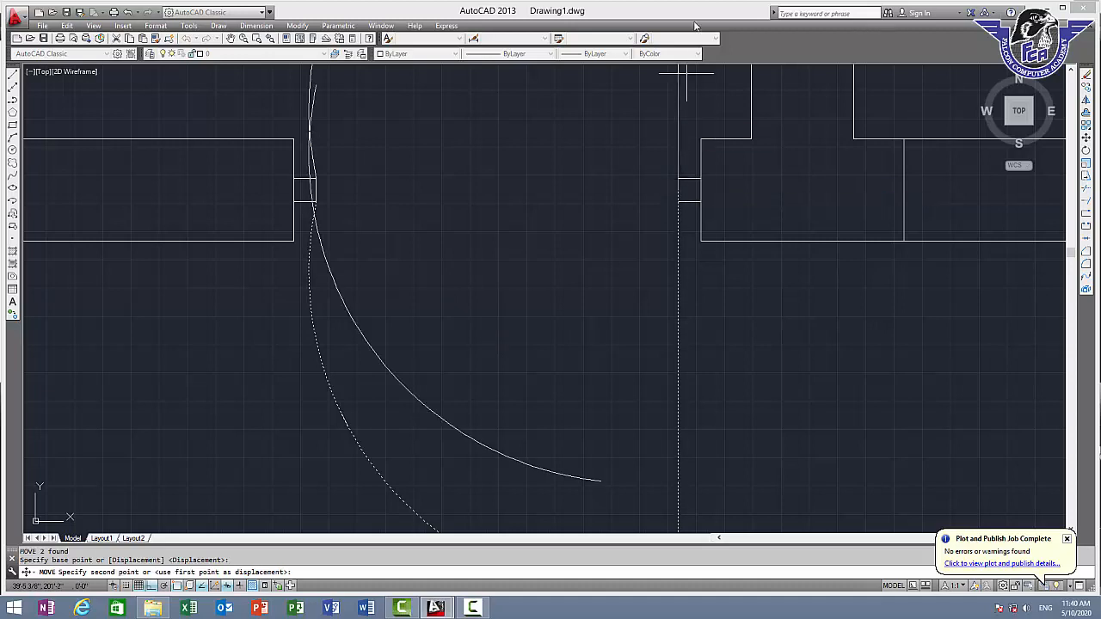
pyautogui.scroll(-1, 683, 78)
pyautogui.moveTo(705, 86); pyautogui.dragTo(683, 528, button='middle')
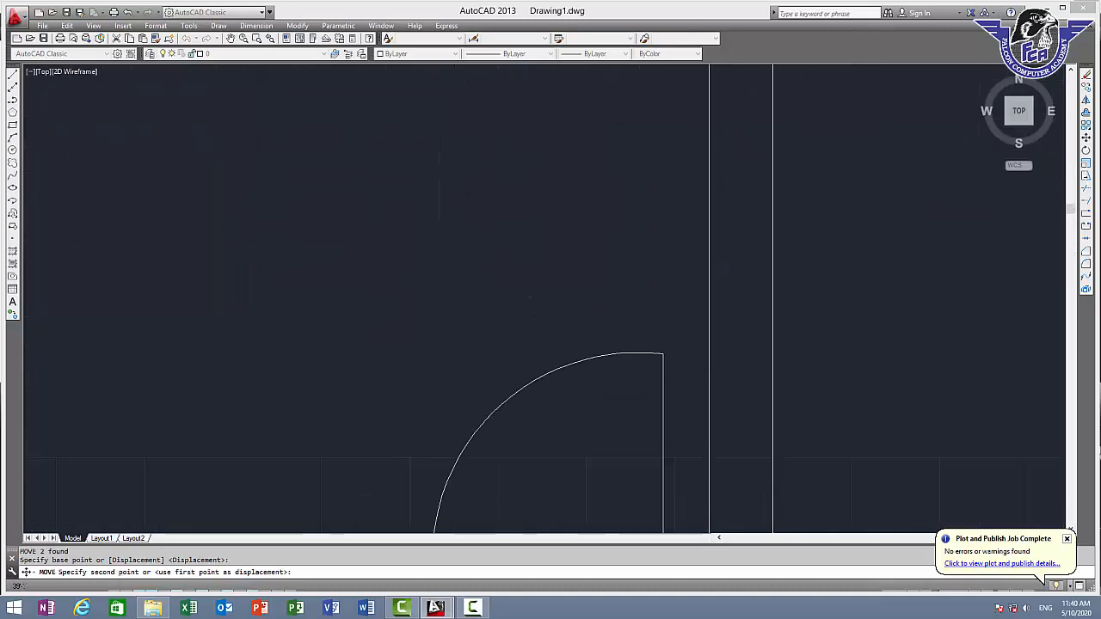
pyautogui.moveTo(685, 90); pyautogui.dragTo(681, 496, button='middle')
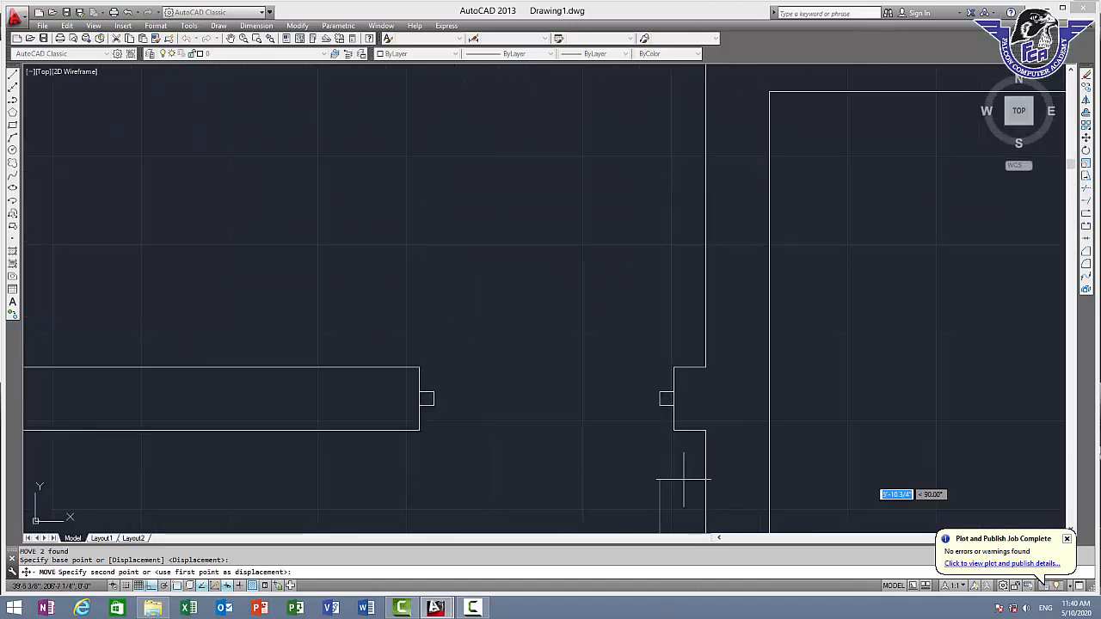
pyautogui.click(661, 389)
pyautogui.scroll(-2, 667, 448)
pyautogui.moveTo(669, 461); pyautogui.dragTo(602, 282, button='middle')
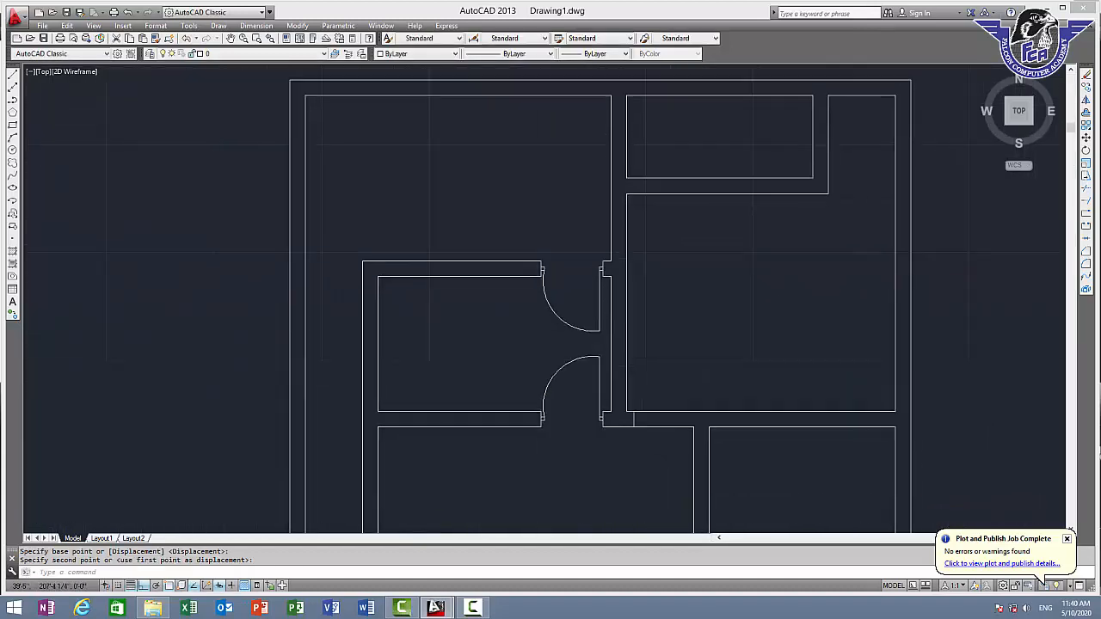
# Step: Erase the short line across the wall just right of the lower door
pyautogui.scroll(-2, 626, 337)
pyautogui.moveTo(624, 336); pyautogui.dragTo(544, 270, button='middle')
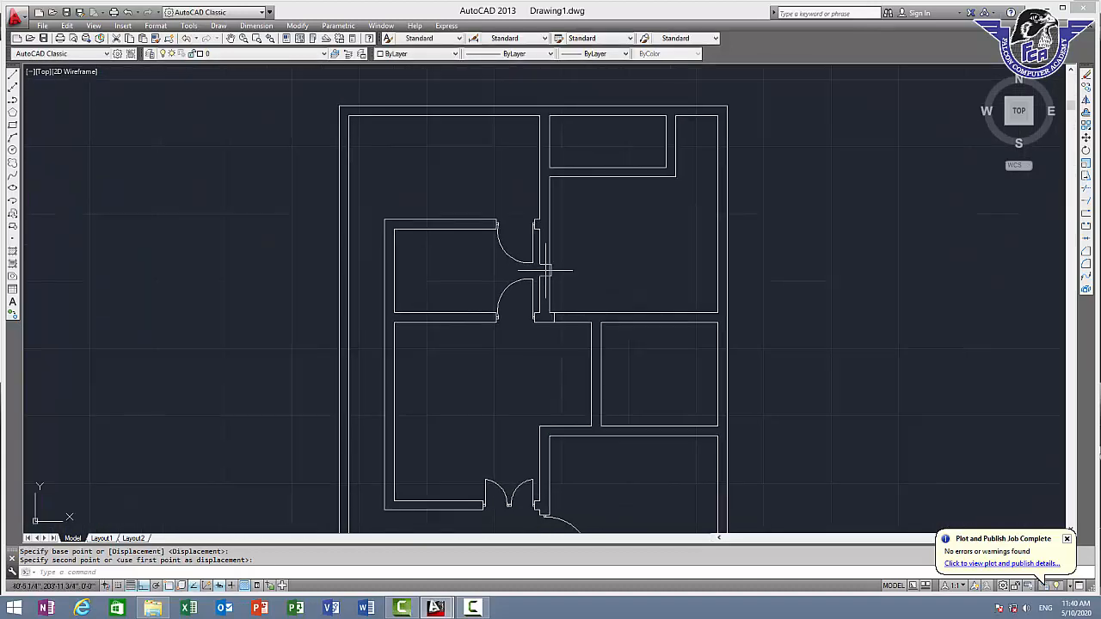
pyautogui.press('Escape')
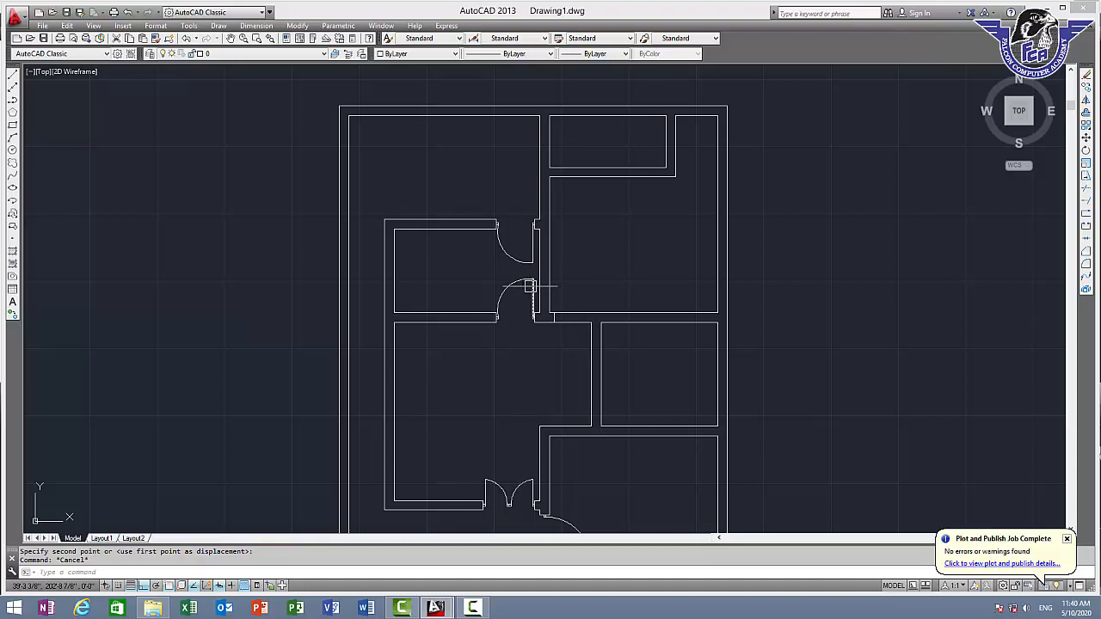
pyautogui.moveTo(608, 351); pyautogui.dragTo(582, 290, button='middle')
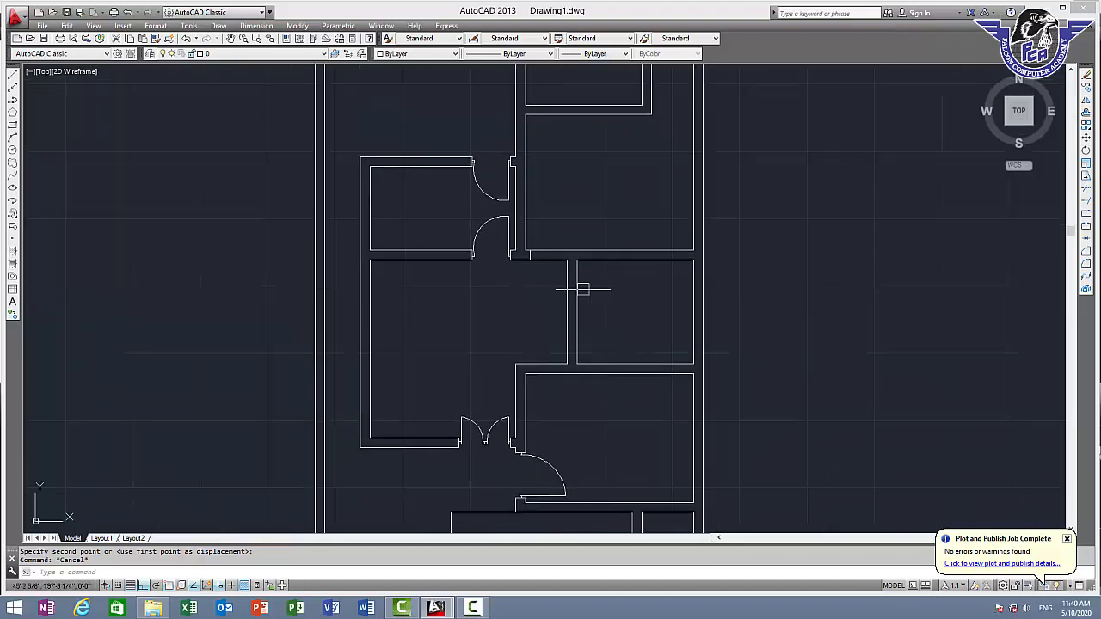
pyautogui.scroll(2, 559, 272)
pyautogui.scroll(2, 546, 244)
pyautogui.click(495, 234)
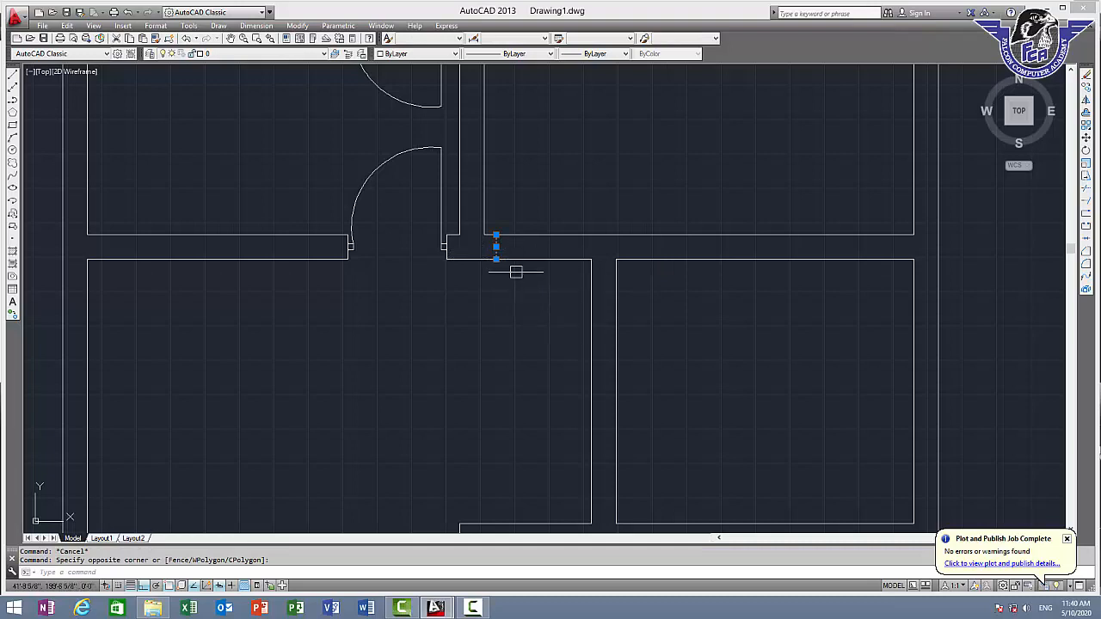
pyautogui.press('Delete')
# Step: Draw a vertical line across the horizontal wall, continuing the left face of the partition wall up to the opposite wall line
pyautogui.press('Return')
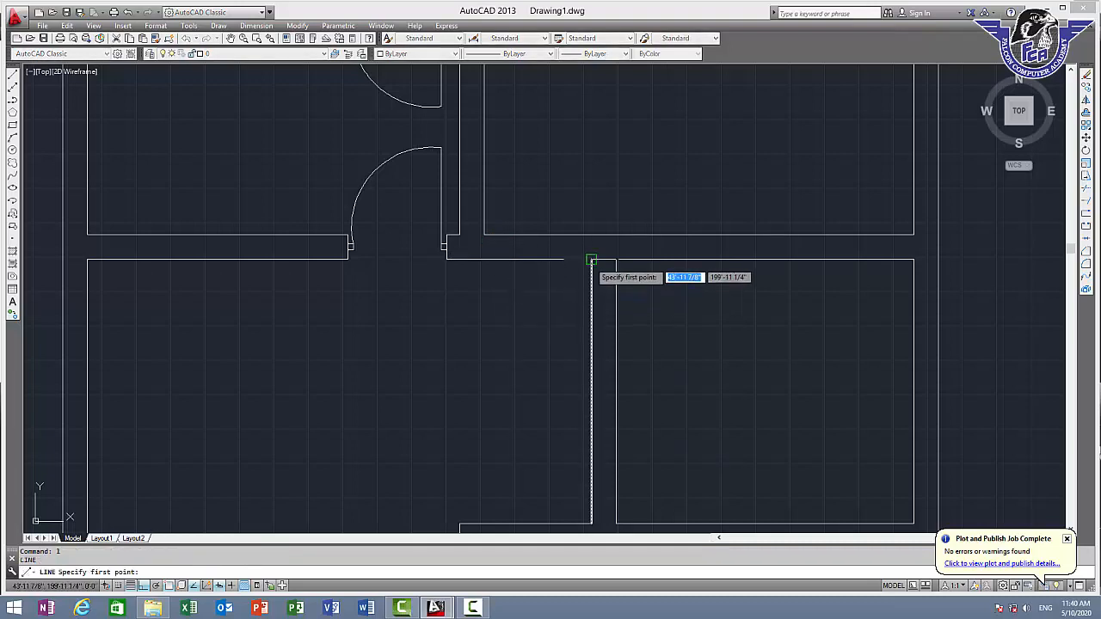
pyautogui.click(592, 260)
pyautogui.click(591, 235)
pyautogui.press('Escape')
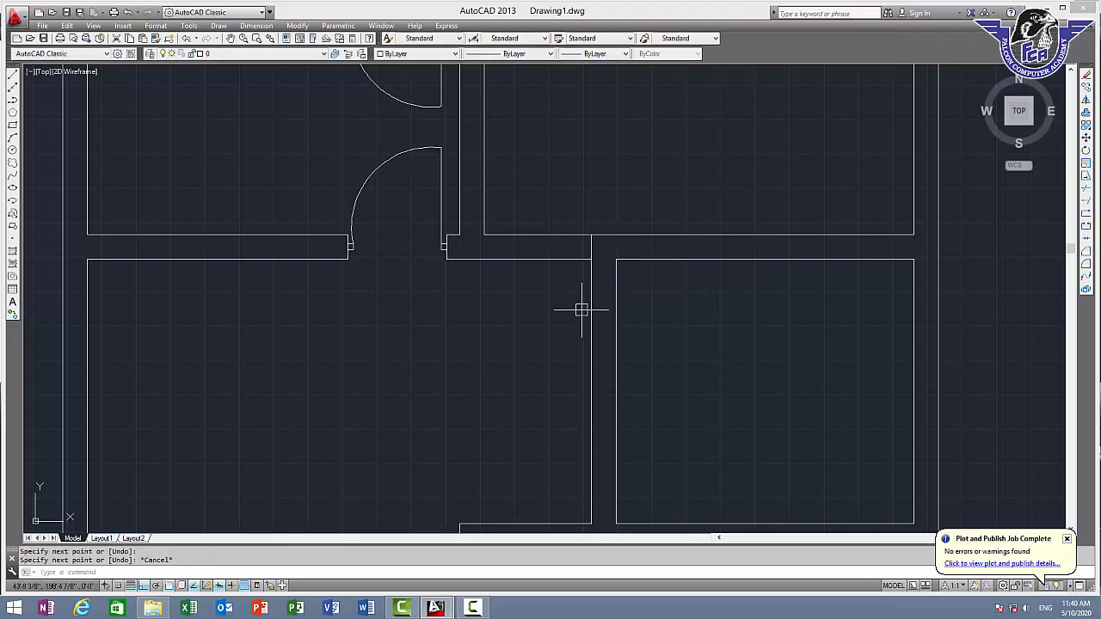
# Step: Offset the new line across the wall 3' to the left to mark the other side of the door opening
pyautogui.write('o')
pyautogui.press('Return')
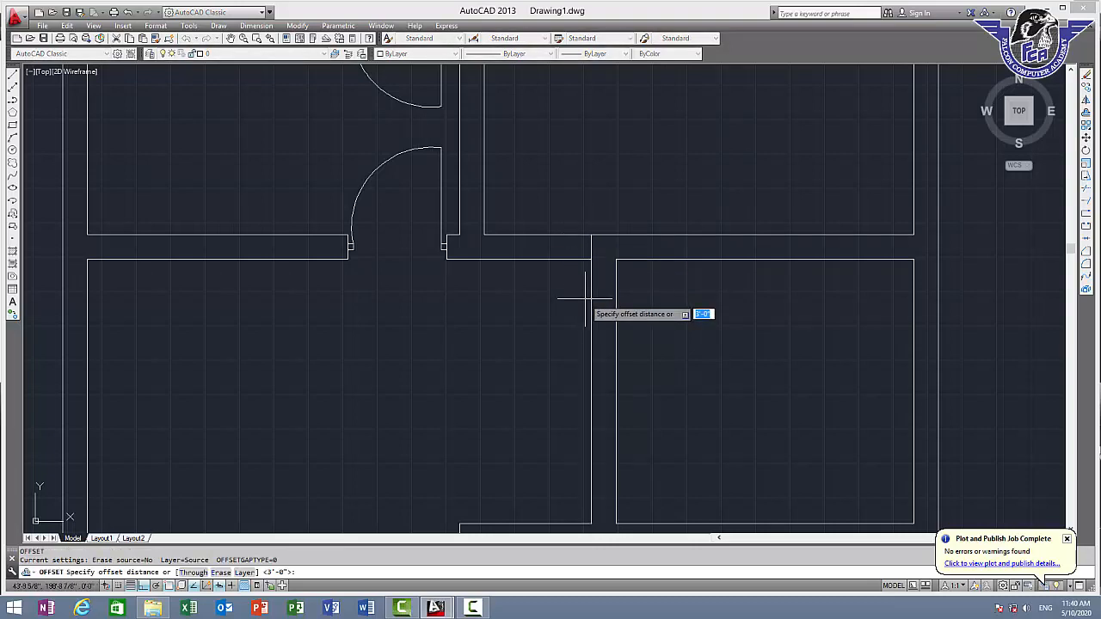
pyautogui.press('Return')
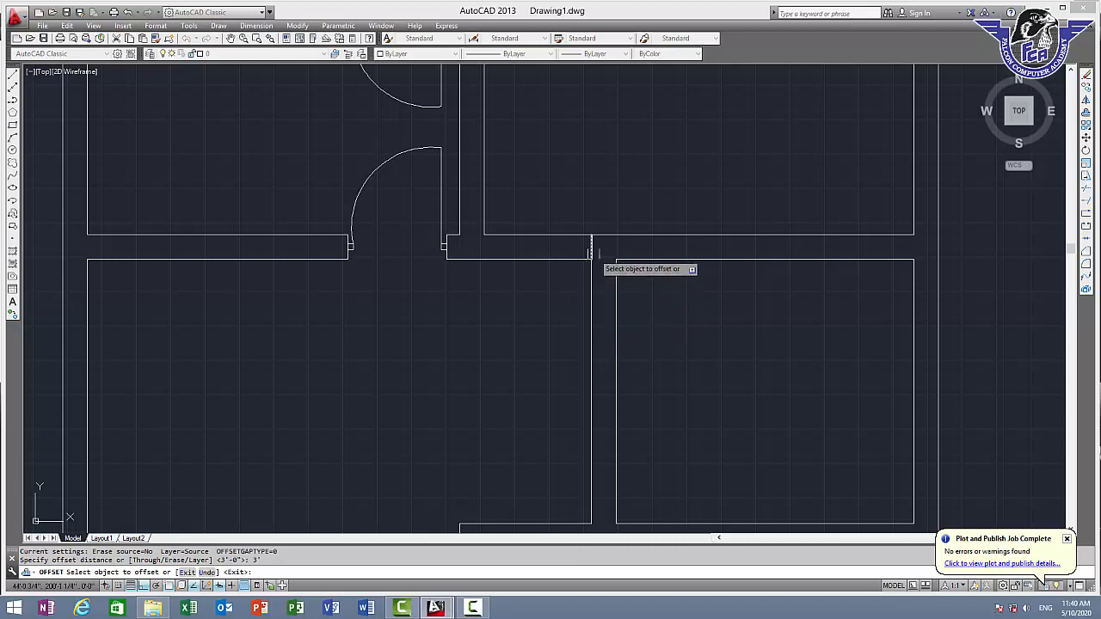
pyautogui.click(592, 247)
pyautogui.click(523, 247)
pyautogui.press('Escape')
# Step: Trim both wall lines between the two new jamb lines to open the doorway beside the partition wall
pyautogui.scroll(2, 526, 239)
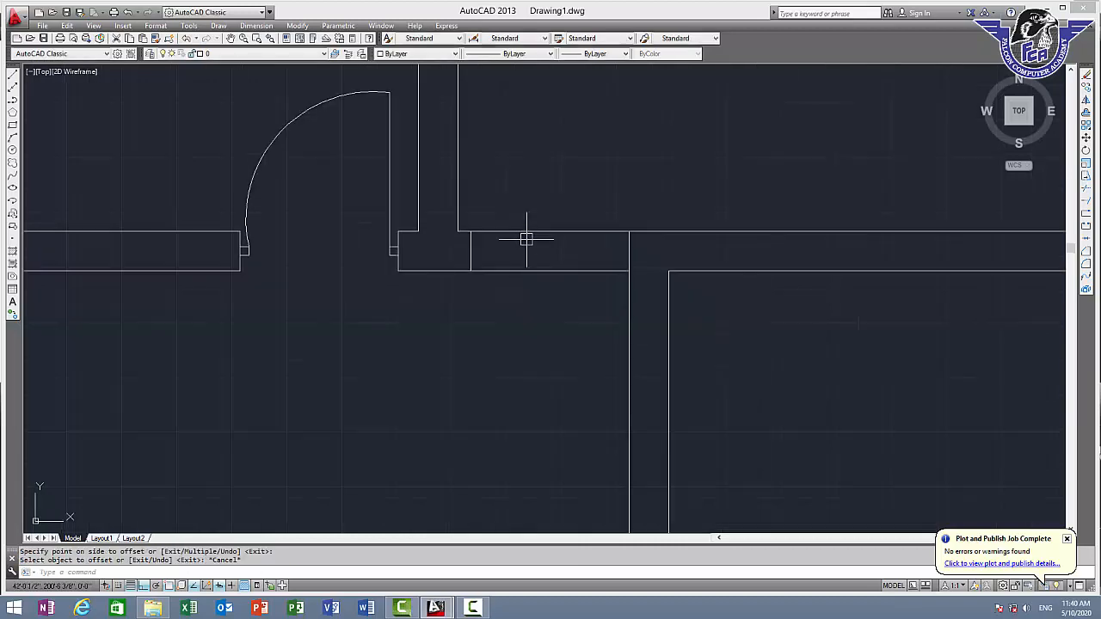
pyautogui.press('Return')
pyautogui.press('Return')
pyautogui.click(546, 295)
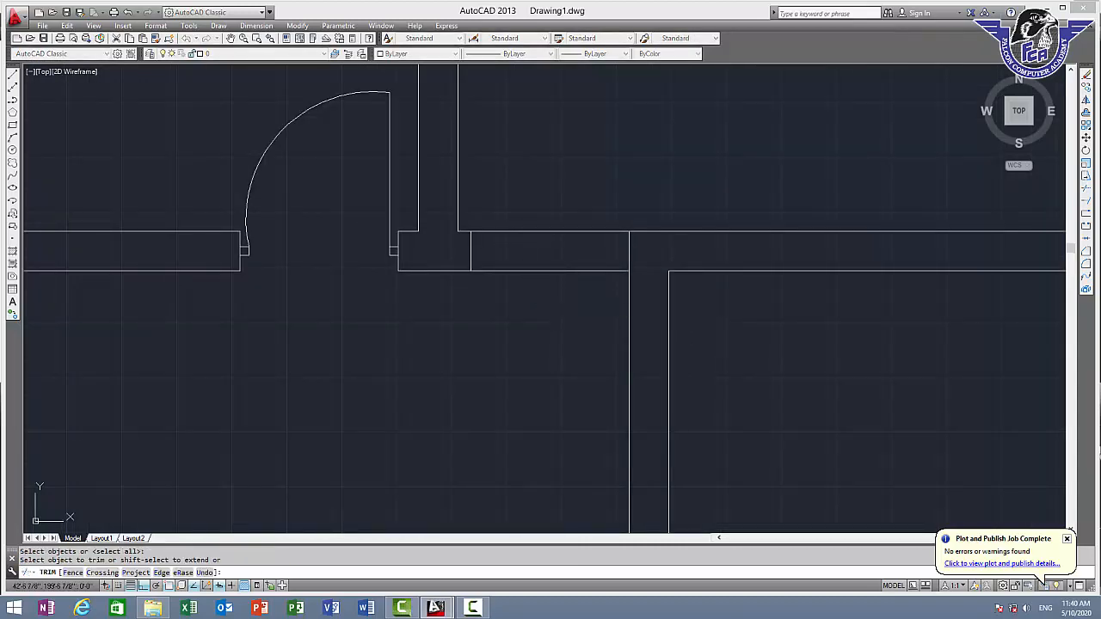
pyautogui.click(546, 212)
pyautogui.press('Escape')
# Step: Copy the small door-frame square from the neighbouring doorway onto the left jamb of the new opening, centred on the wall thickness
pyautogui.scroll(1, 405, 243)
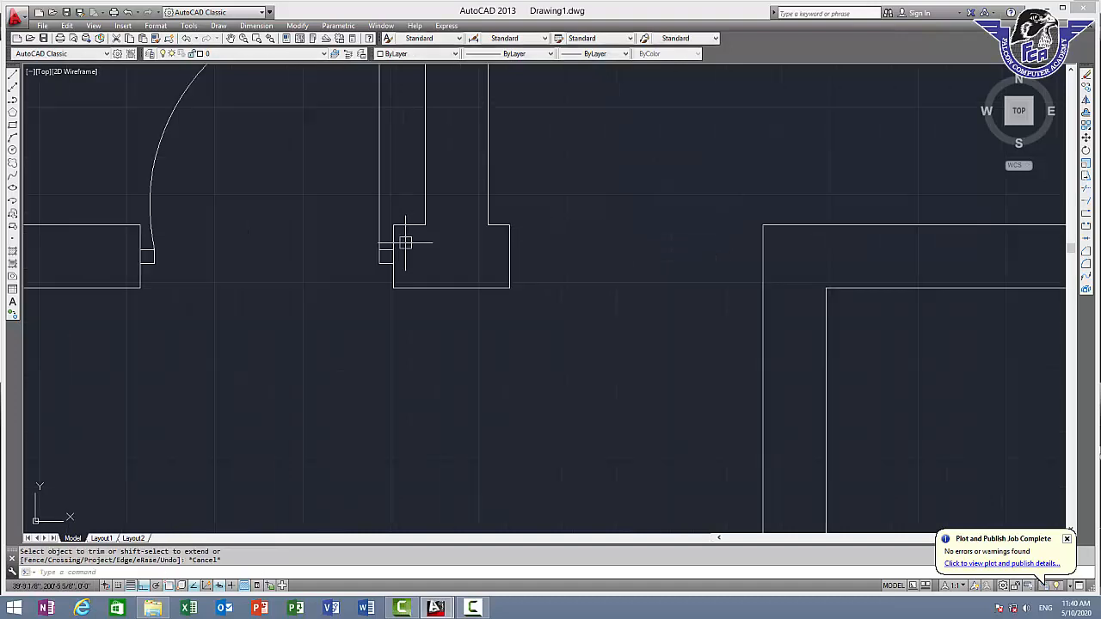
pyautogui.click(388, 263)
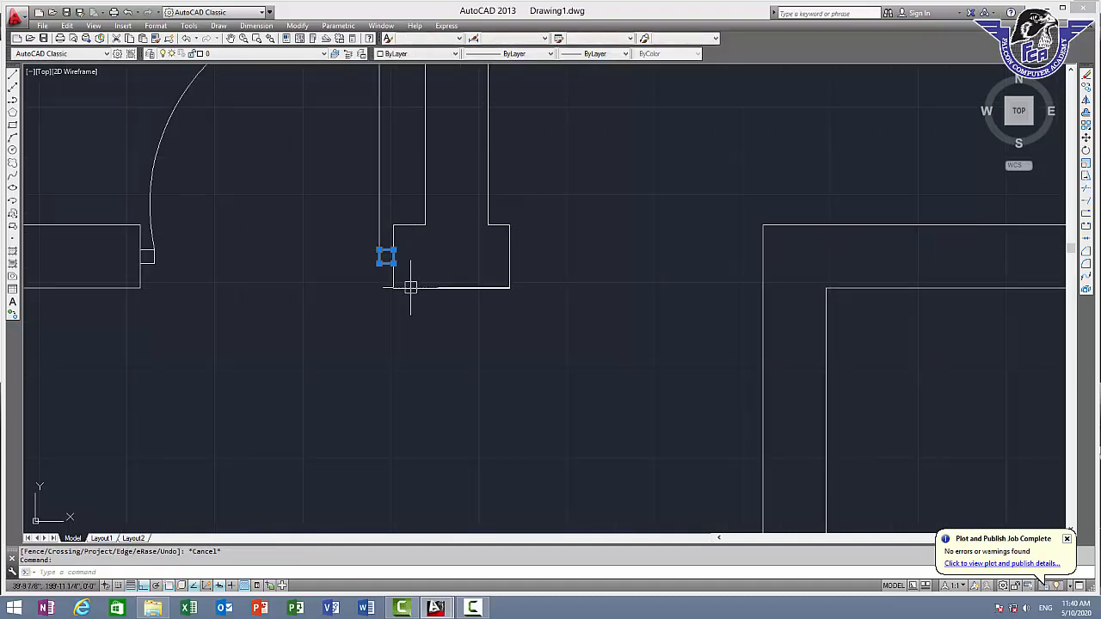
pyautogui.write('v')
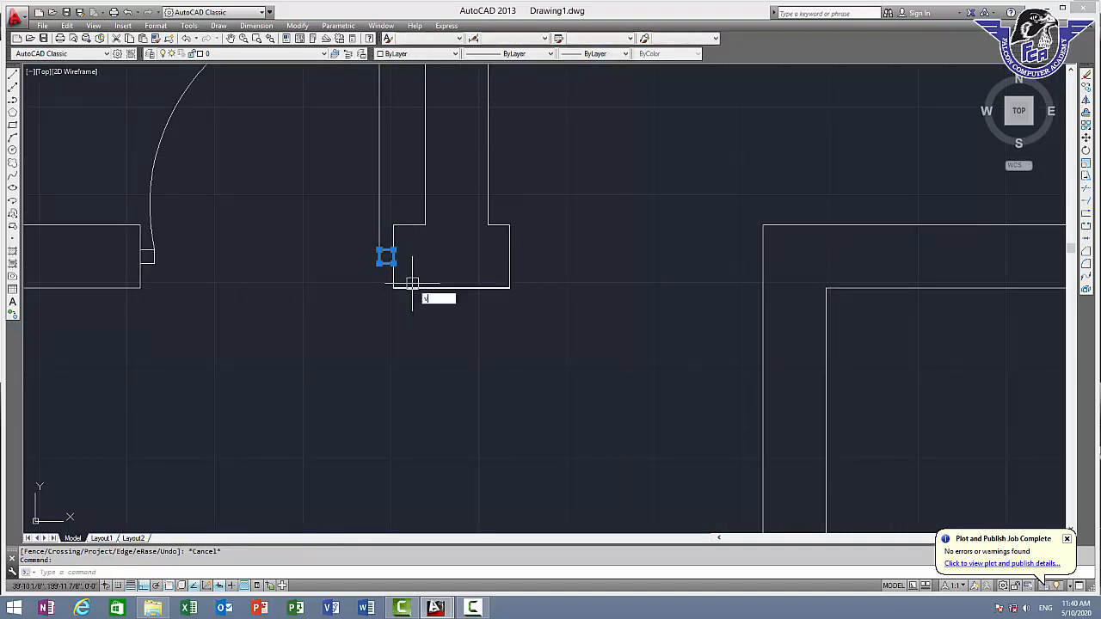
pyautogui.press('Escape')
pyautogui.write('c')
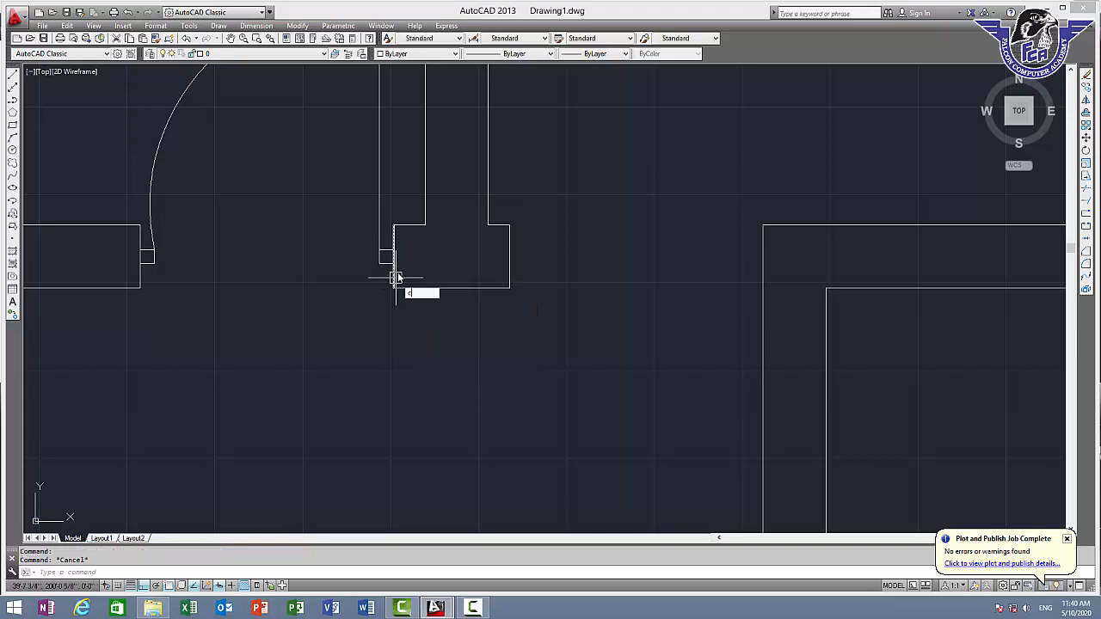
pyautogui.write('p')
pyautogui.press('Return')
pyautogui.press('Return')
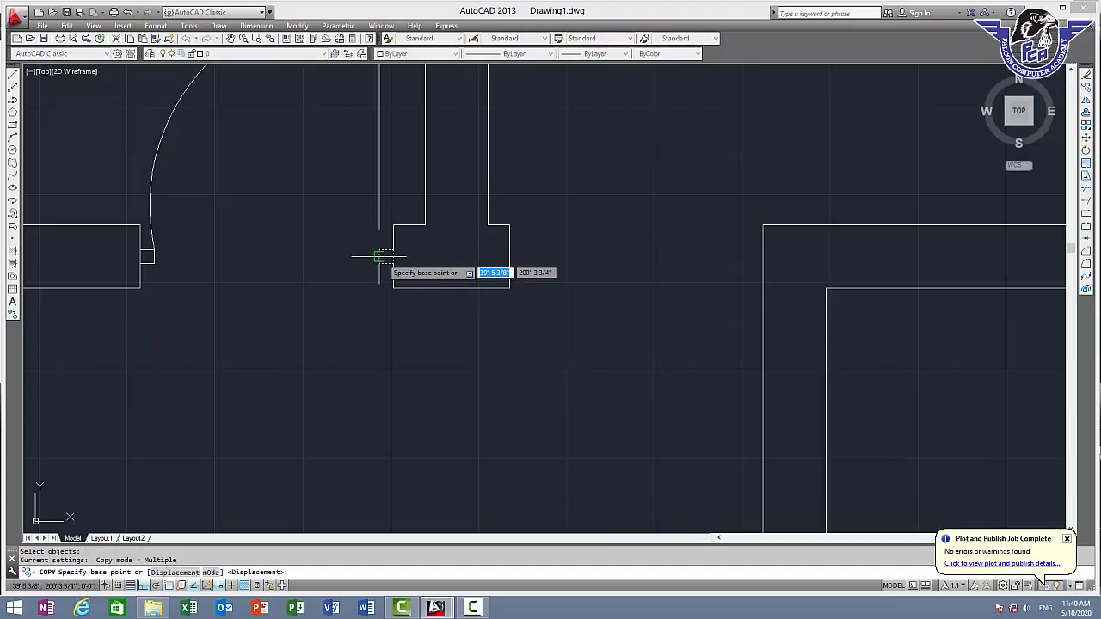
pyautogui.click(384, 256)
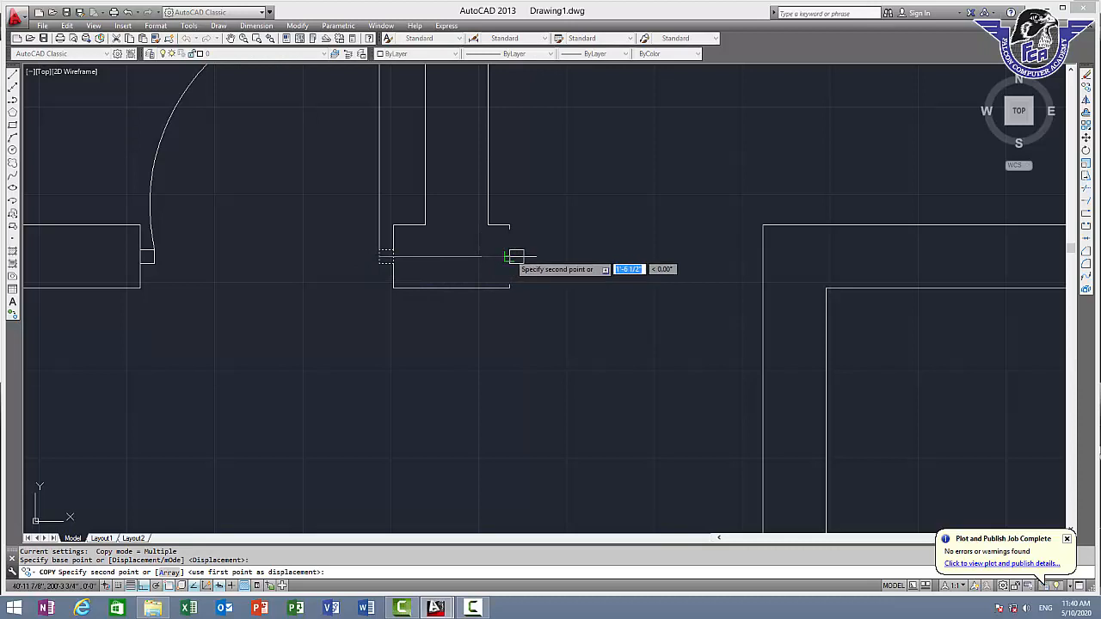
pyautogui.click(509, 256)
pyautogui.press('Escape')
# Step: Copy the new frame square across the opening to the midpoint of the right jamb
pyautogui.click(524, 257)
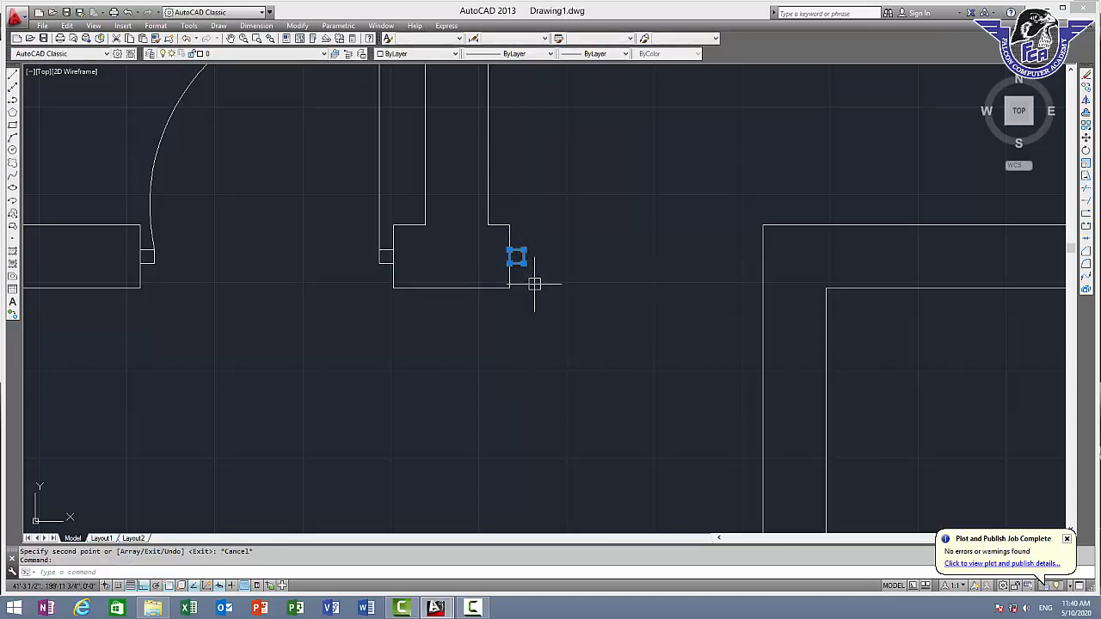
pyautogui.write('p')
pyautogui.press('Return')
pyautogui.click(524, 256)
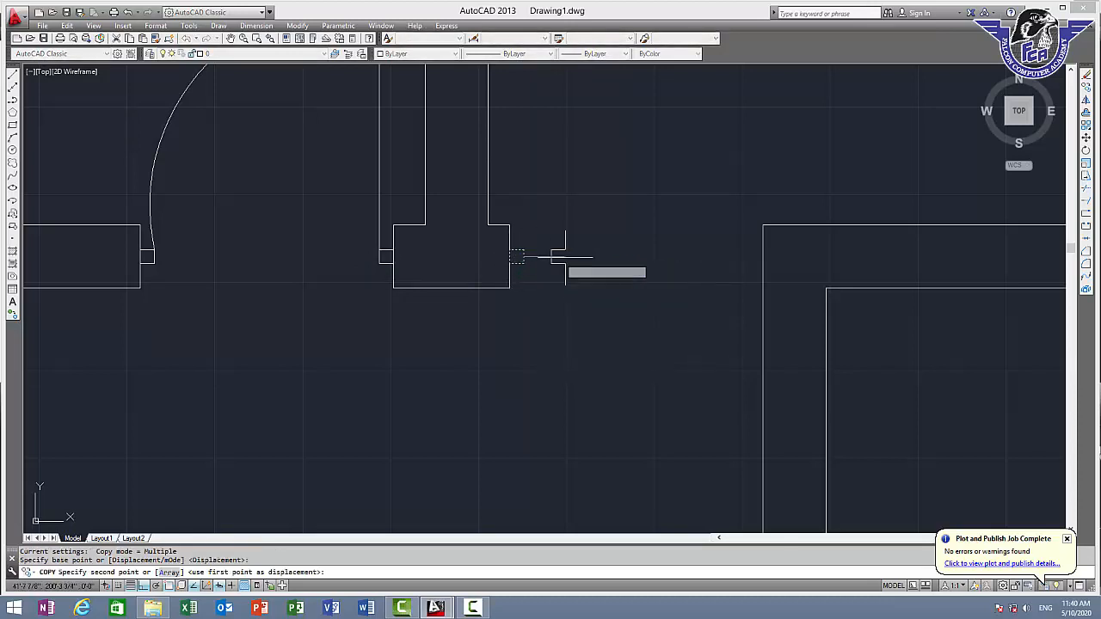
pyautogui.click(763, 256)
pyautogui.press('Escape')
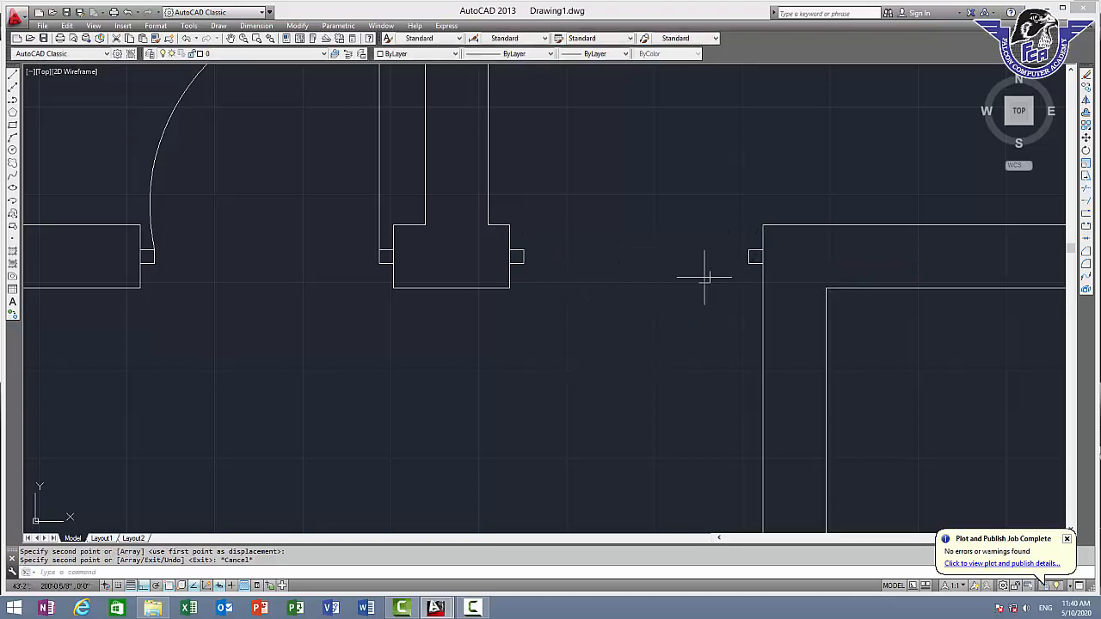
# Step: Mirror the lower door's leaf and swing arc about a vertical line through the arc's end at the left frame, keeping the original
pyautogui.scroll(-2, 486, 470)
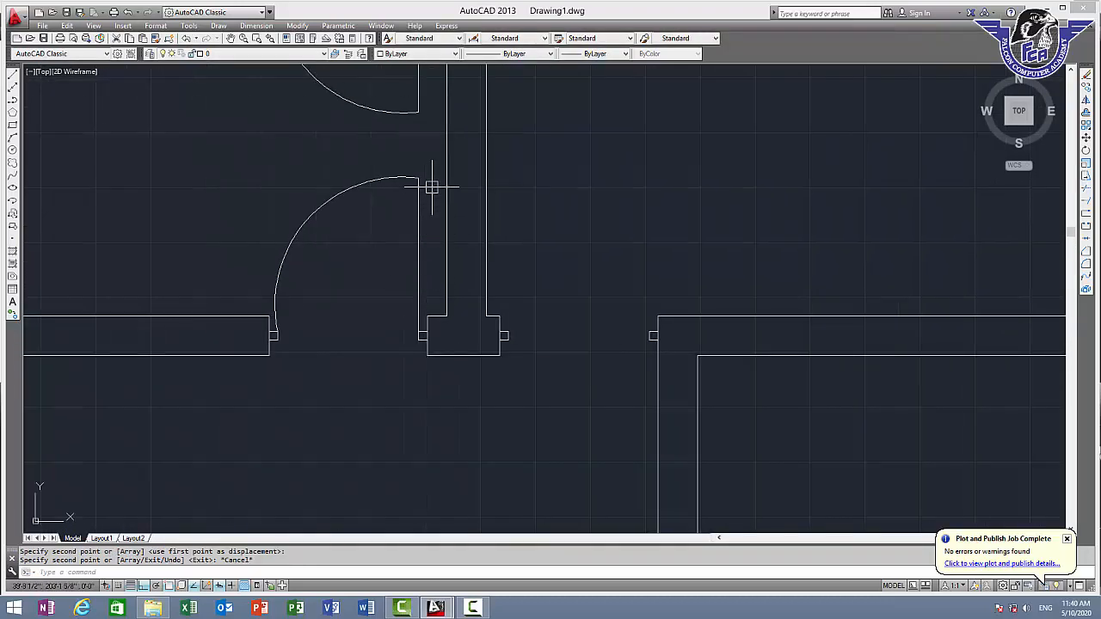
pyautogui.moveTo(469, 225); pyautogui.dragTo(475, 248, button='middle')
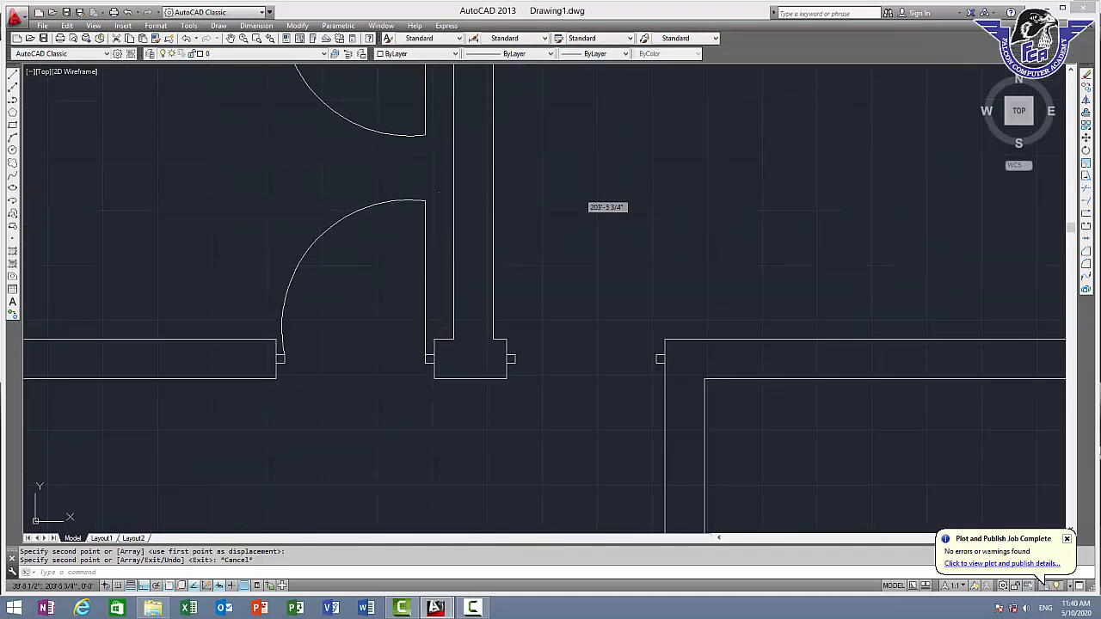
pyautogui.click(292, 270)
pyautogui.click(397, 316)
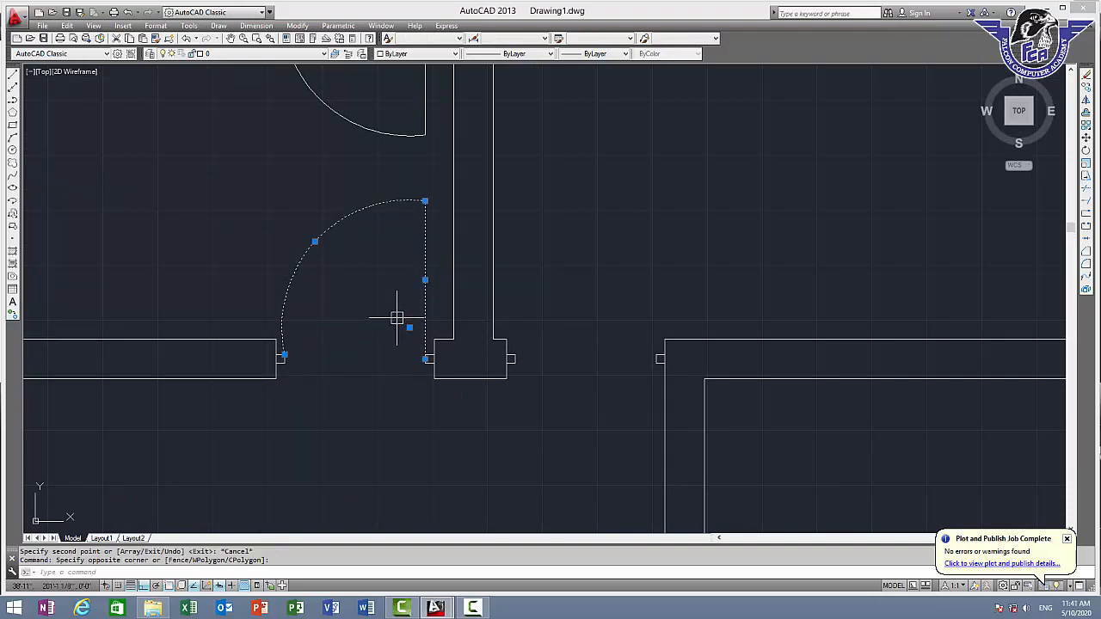
pyautogui.write('mi')
pyautogui.press('Return')
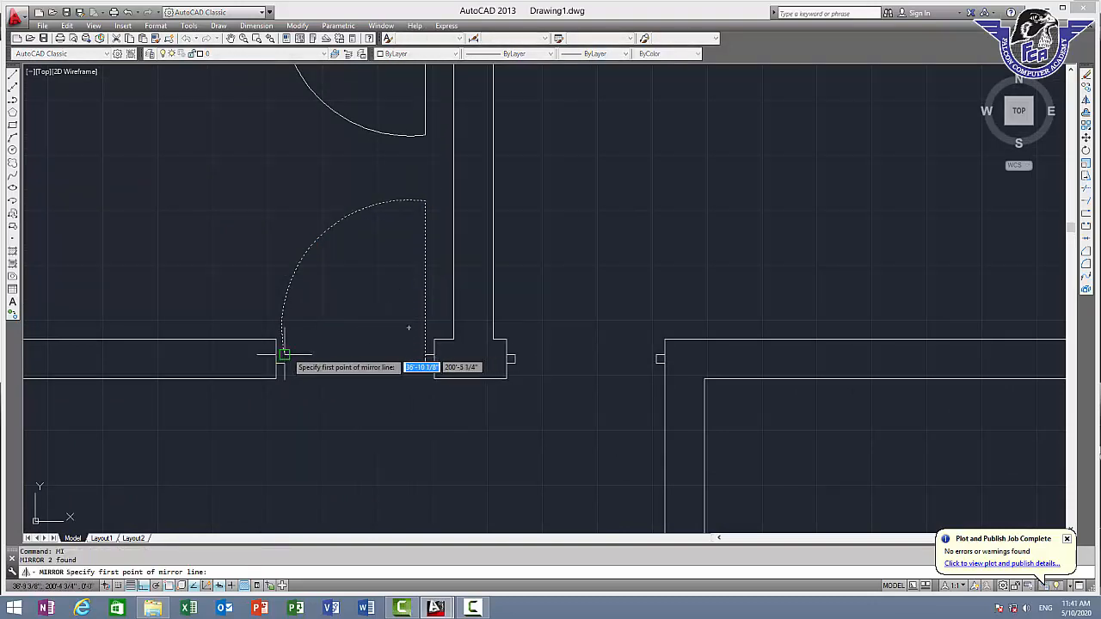
pyautogui.click(284, 355)
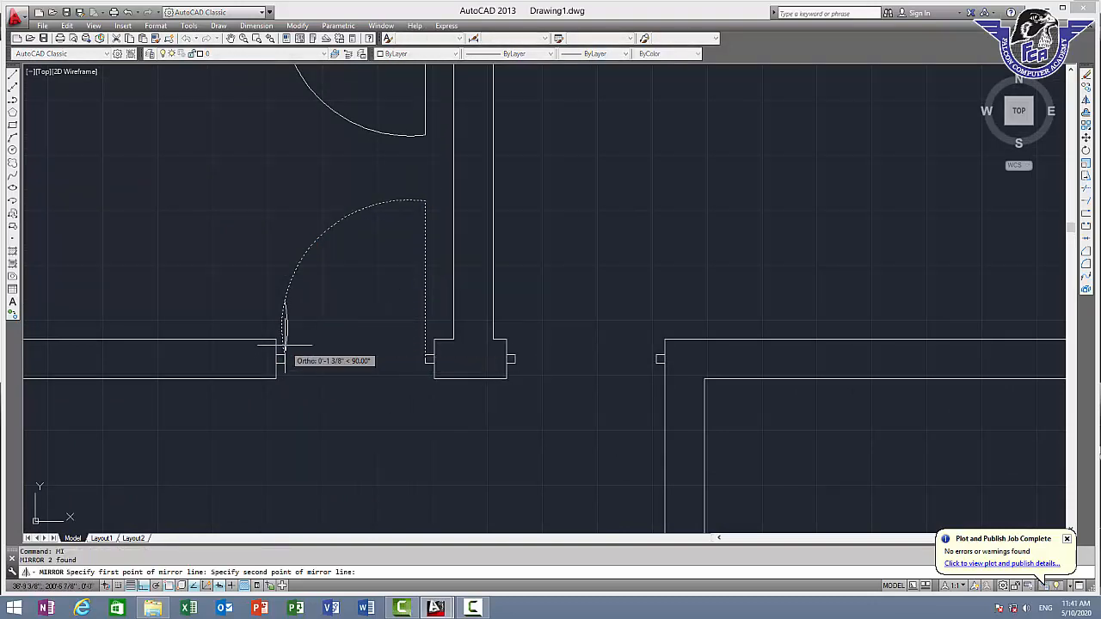
pyautogui.click(290, 212)
pyautogui.press('Return')
# Step: Move the mirrored door leaf and arc by the leaf's lower end onto the left frame square of the new doorway
pyautogui.click(262, 200)
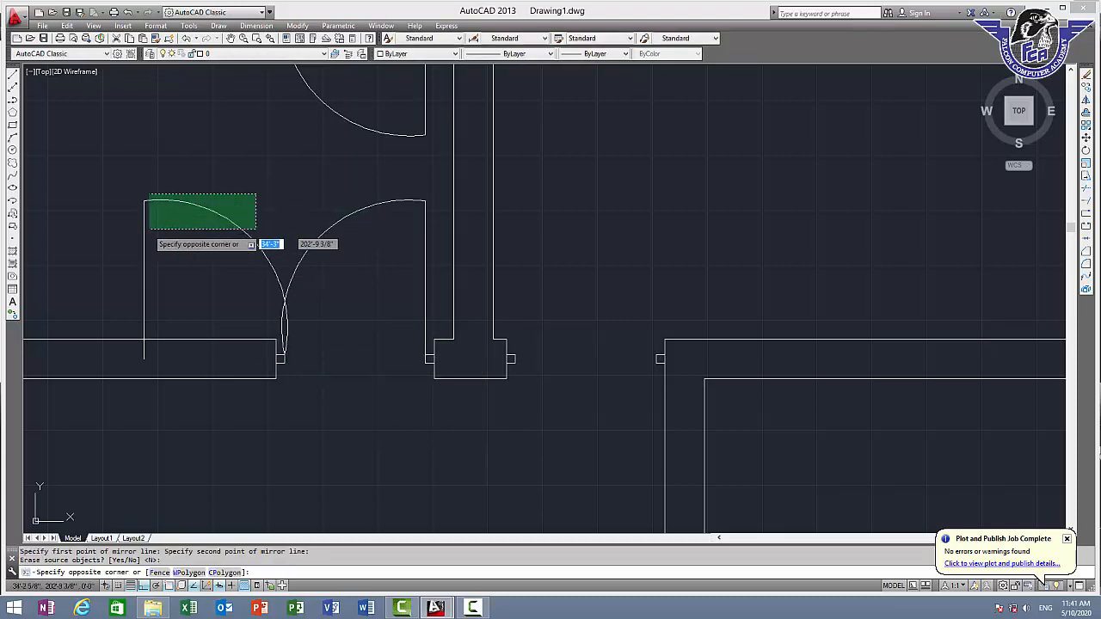
pyautogui.click(169, 353)
pyautogui.scroll(2, 143, 360)
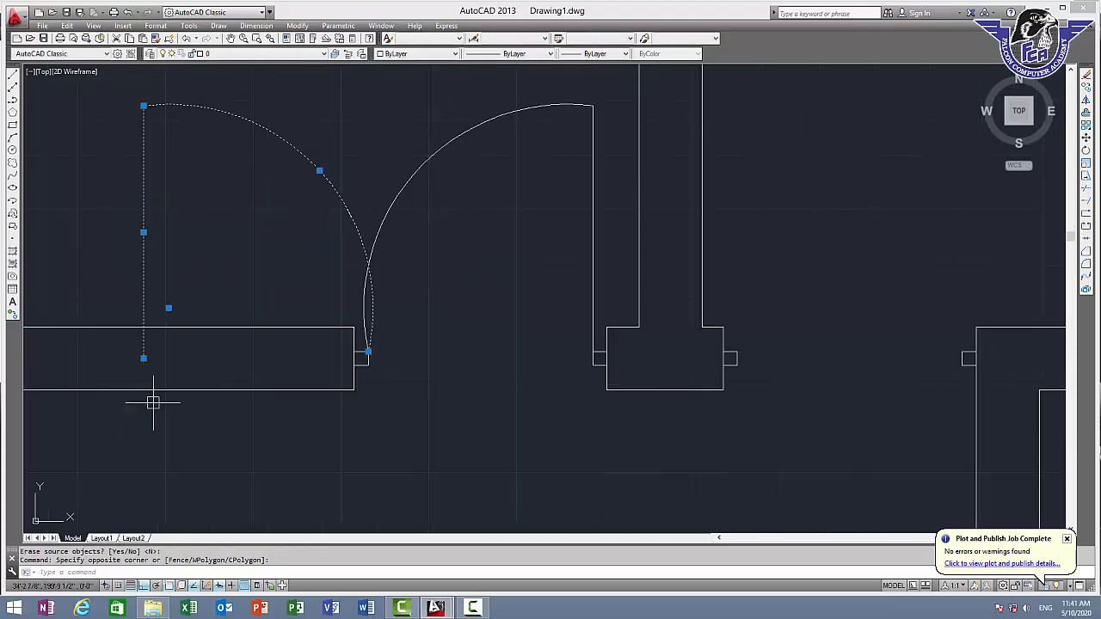
pyautogui.write('m')
pyautogui.press('Return')
pyautogui.click(144, 358)
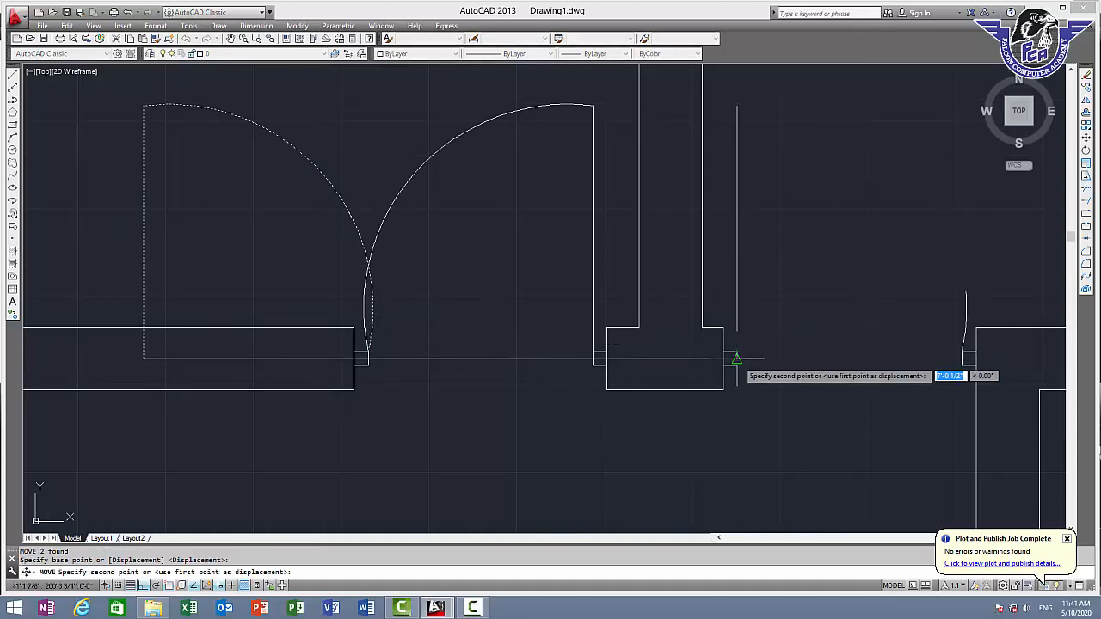
pyautogui.click(737, 358)
pyautogui.press('Escape')
# Step: Draw a horizontal line across the vertical wall at the upper-left inside corner of the small room below the new doorway
pyautogui.scroll(-4, 913, 361)
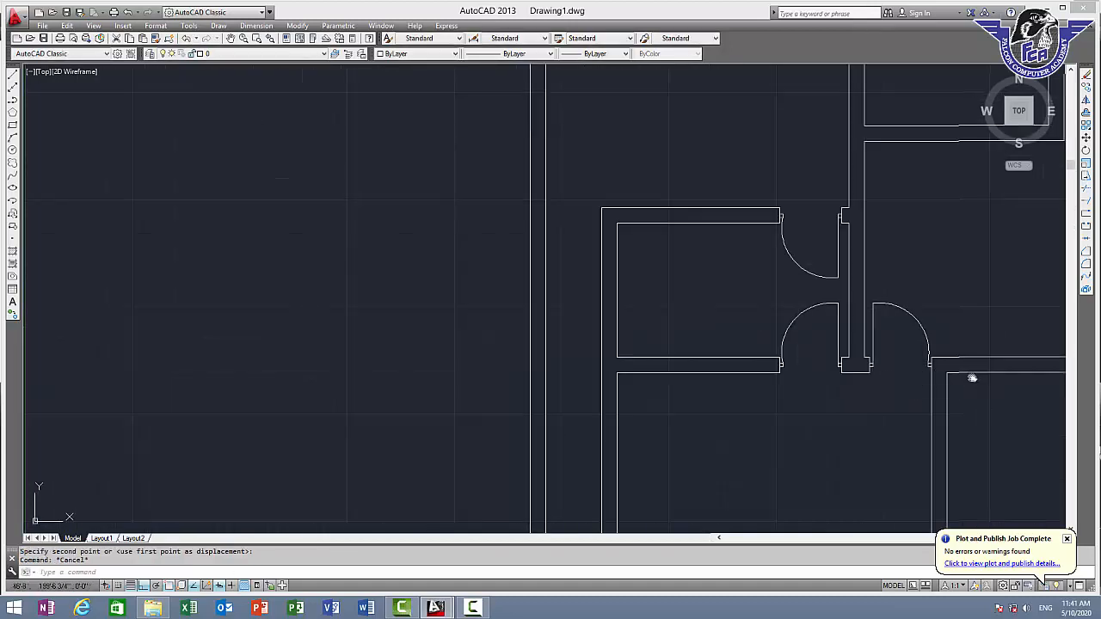
pyautogui.moveTo(971, 376); pyautogui.dragTo(701, 297, button='middle')
pyautogui.scroll(-2, 776, 288)
pyautogui.moveTo(777, 287); pyautogui.dragTo(642, 291, button='middle')
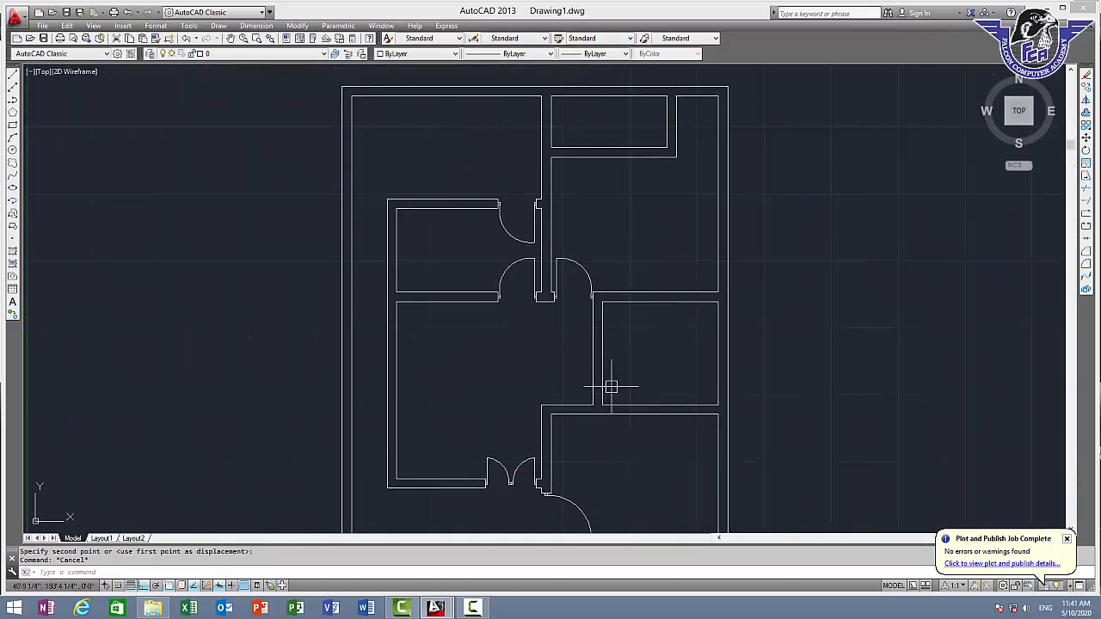
pyautogui.scroll(2, 589, 314)
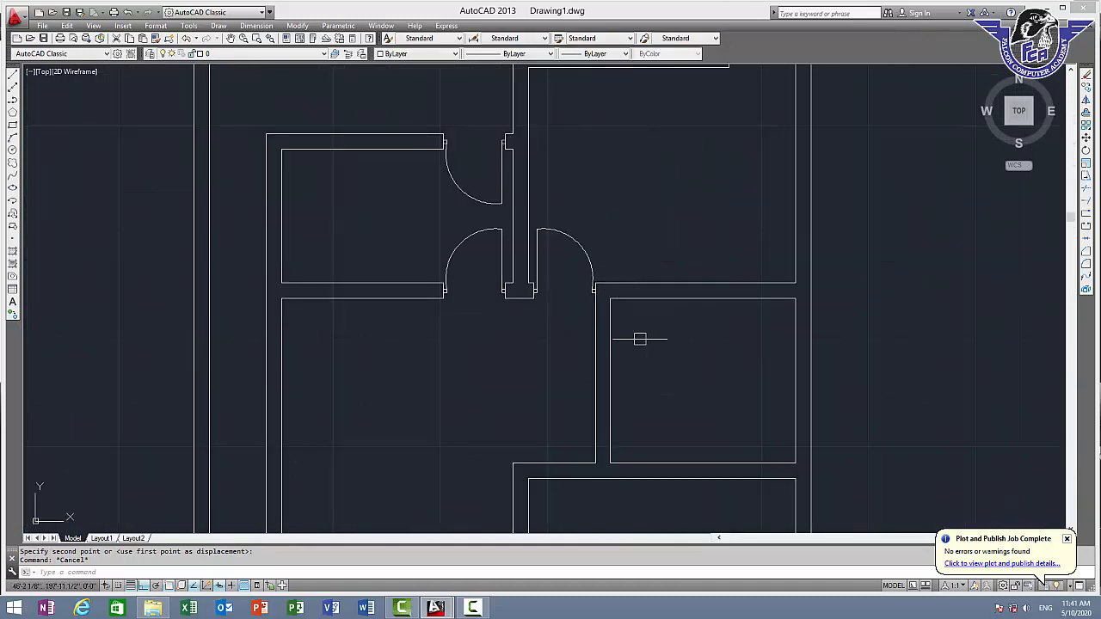
pyautogui.press('Escape')
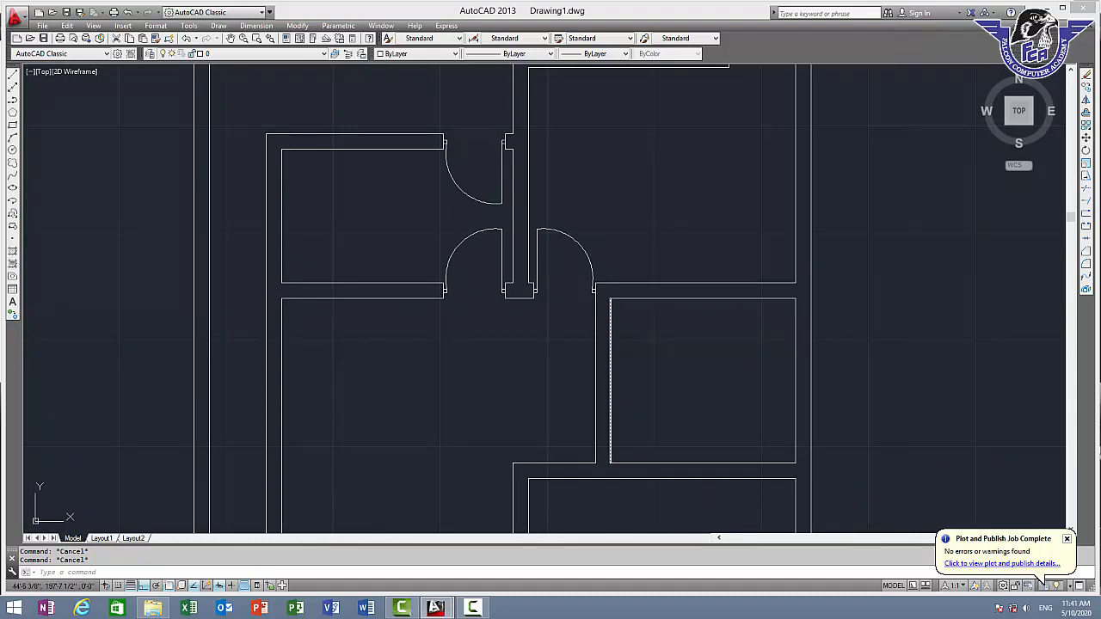
pyautogui.write('line')
pyautogui.press('Return')
pyautogui.click(609, 299)
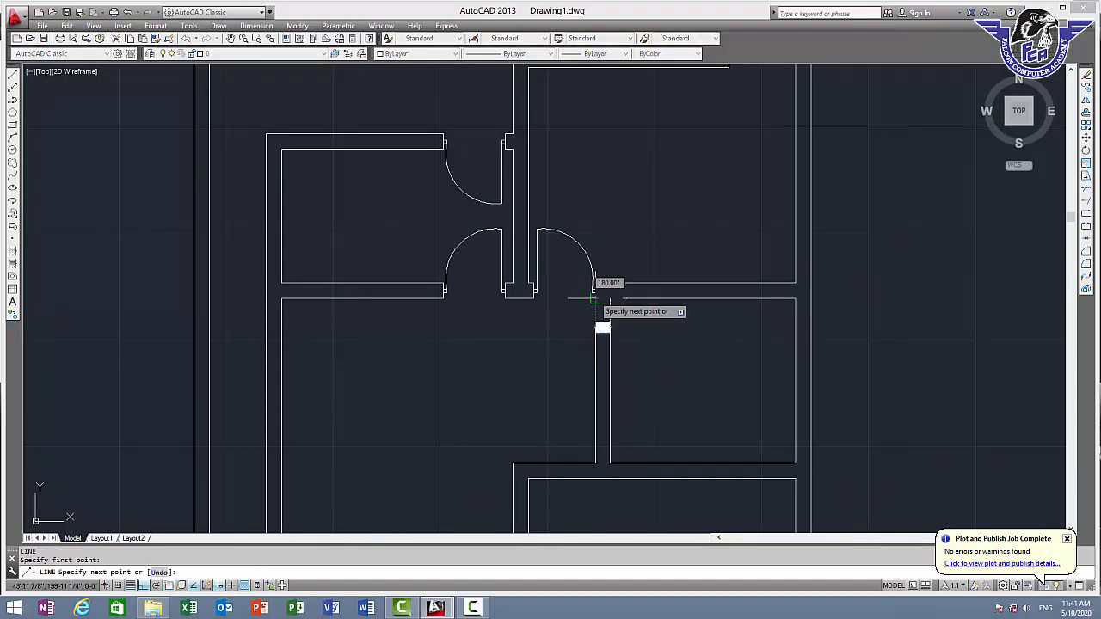
pyautogui.press('Escape')
# Step: Offset the short line across the vertical wall 4.5" downward to mark the upper jamb of the door opening
pyautogui.scroll(2, 611, 306)
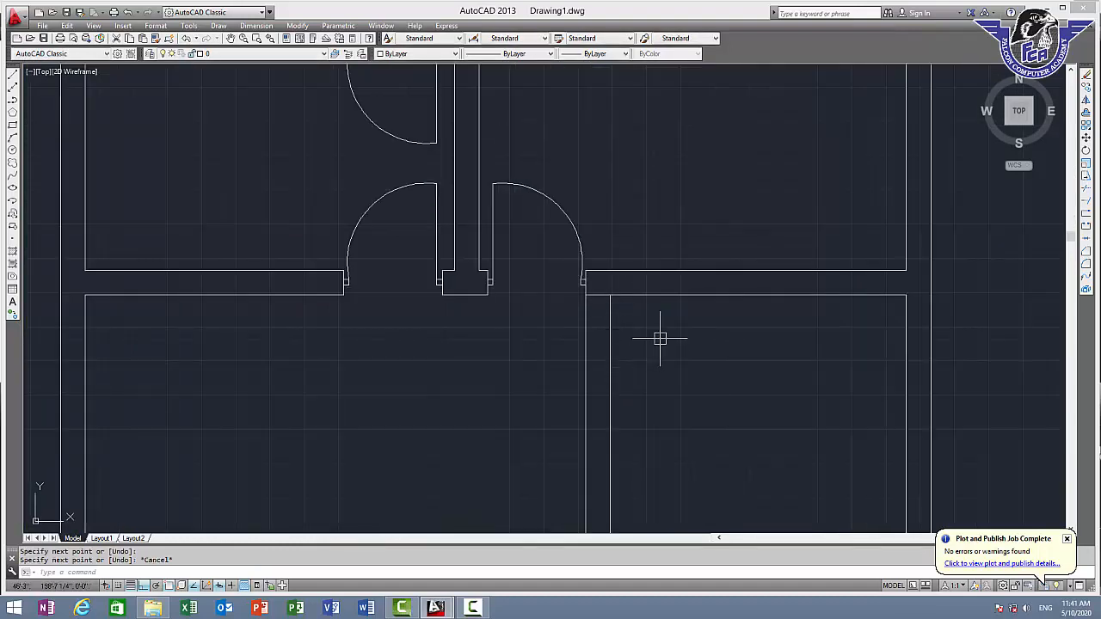
pyautogui.scroll(-3, 659, 338)
pyautogui.scroll(4, 563, 253)
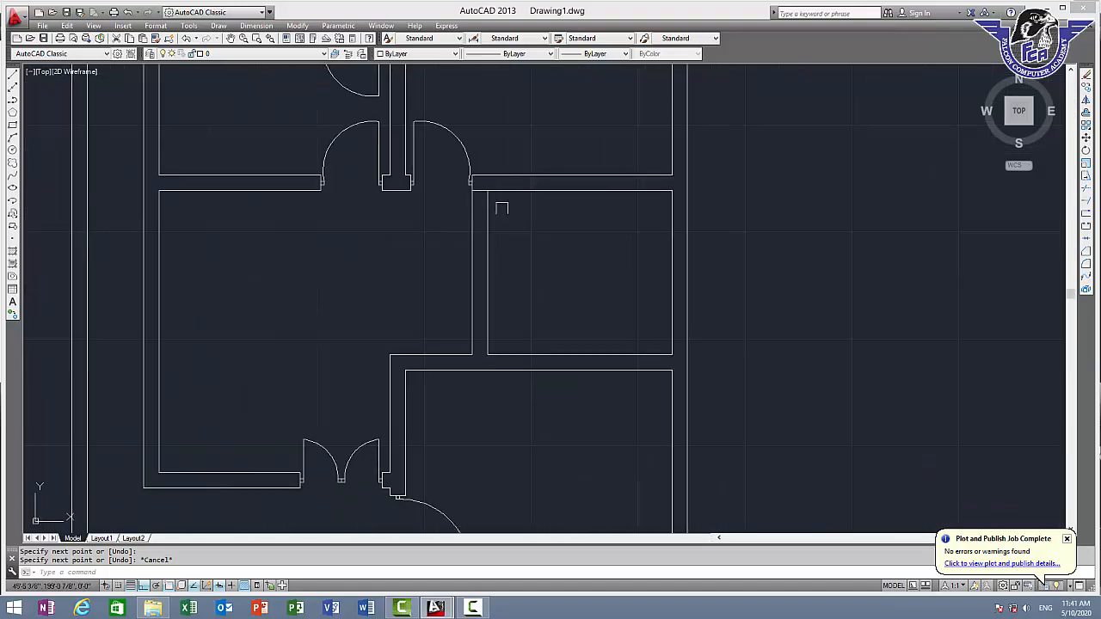
pyautogui.scroll(2, 510, 208)
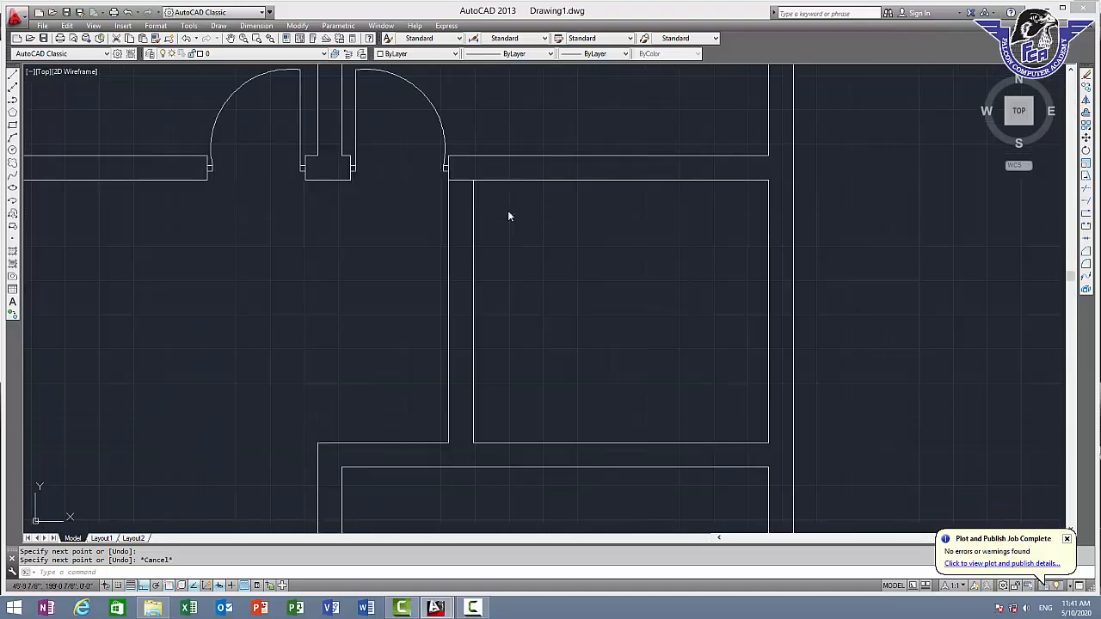
pyautogui.write('o')
pyautogui.press('Return')
pyautogui.write('4.5')
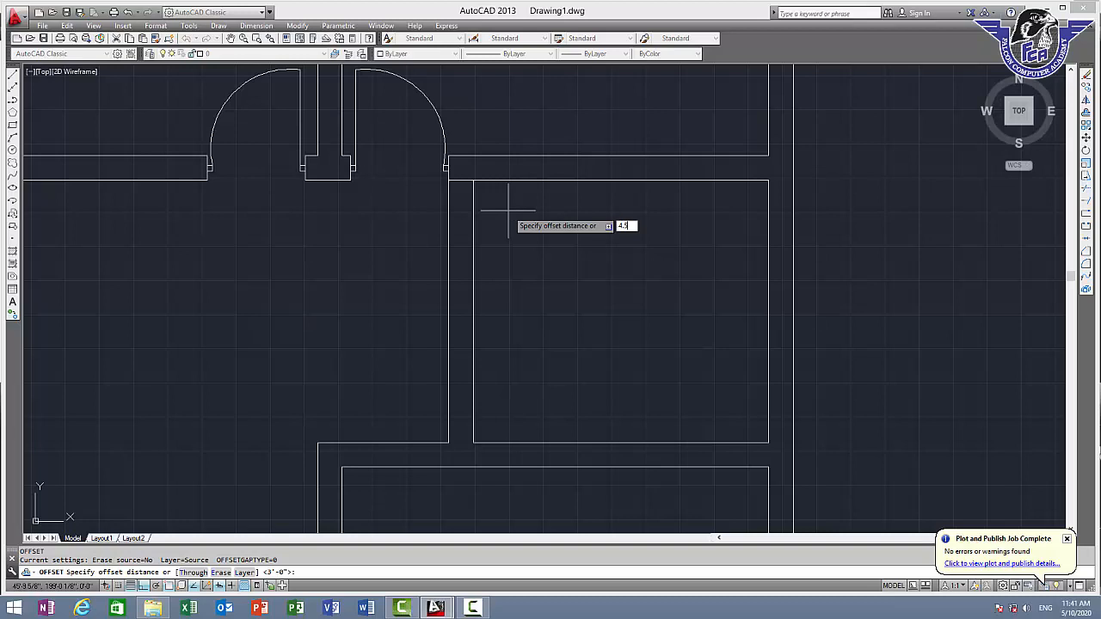
pyautogui.press('Return')
pyautogui.click(458, 180)
pyautogui.click(468, 218)
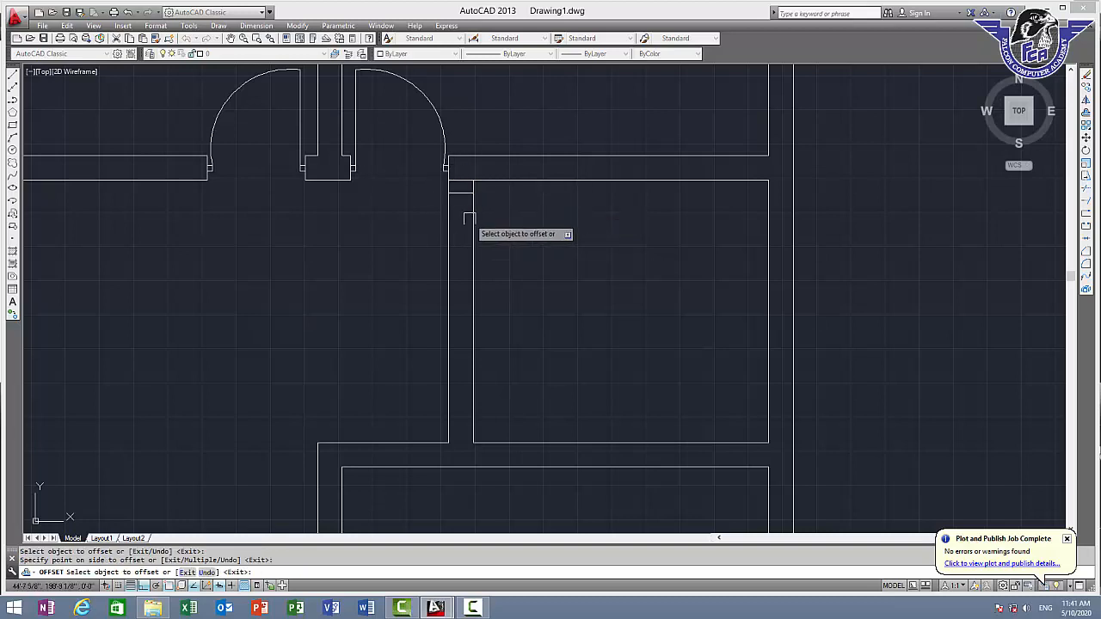
pyautogui.press('Escape')
# Step: Offset the upper jamb line 3'6" downward for the lower jamb, and erase the original line at the wall corner
pyautogui.write('o')
pyautogui.press('Return')
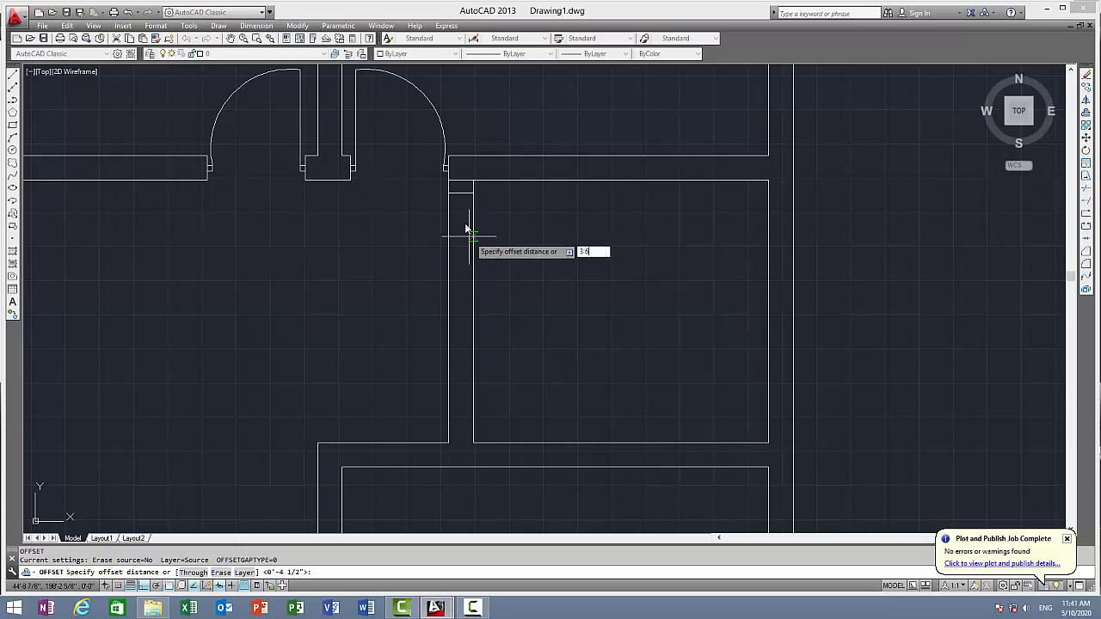
pyautogui.press('Return')
pyautogui.click(456, 193)
pyautogui.click(470, 197)
pyautogui.press('Escape')
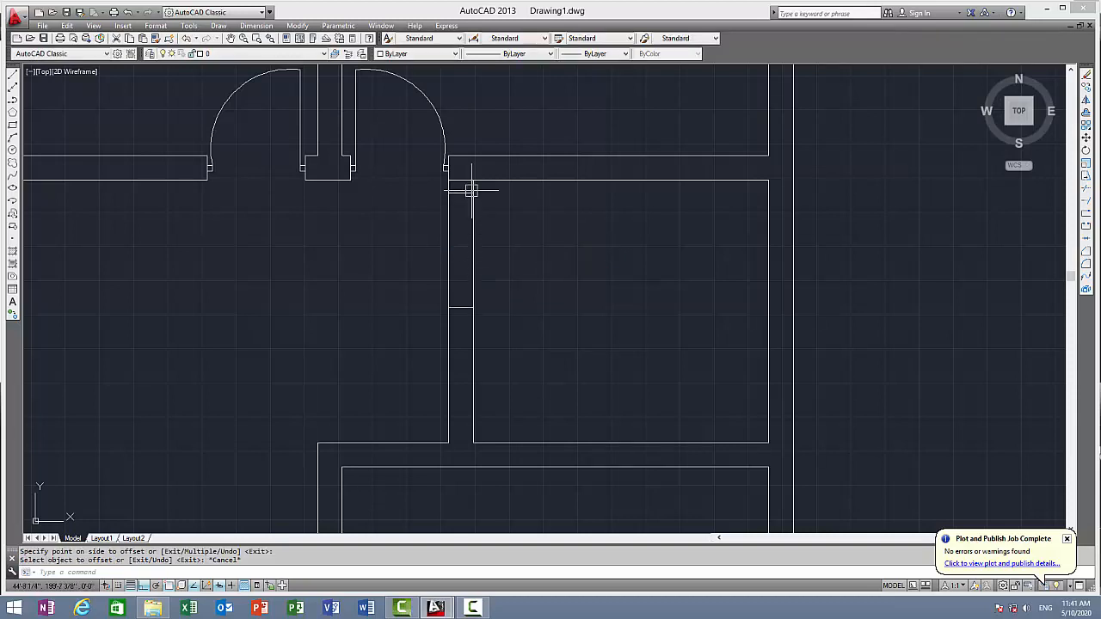
pyautogui.click(462, 180)
pyautogui.press('Delete')
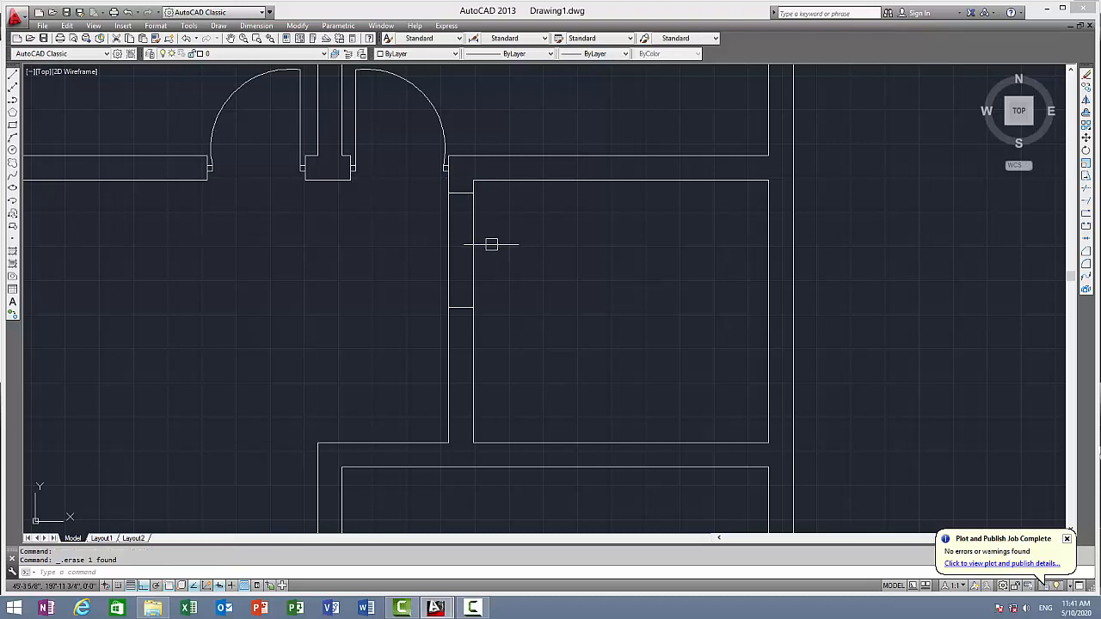
# Step: Trim both faces of the vertical wall between the two jamb lines to open the small room's doorway
pyautogui.write('tr')
pyautogui.press('Return')
pyautogui.press('Return')
pyautogui.click(494, 221)
pyautogui.click(394, 262)
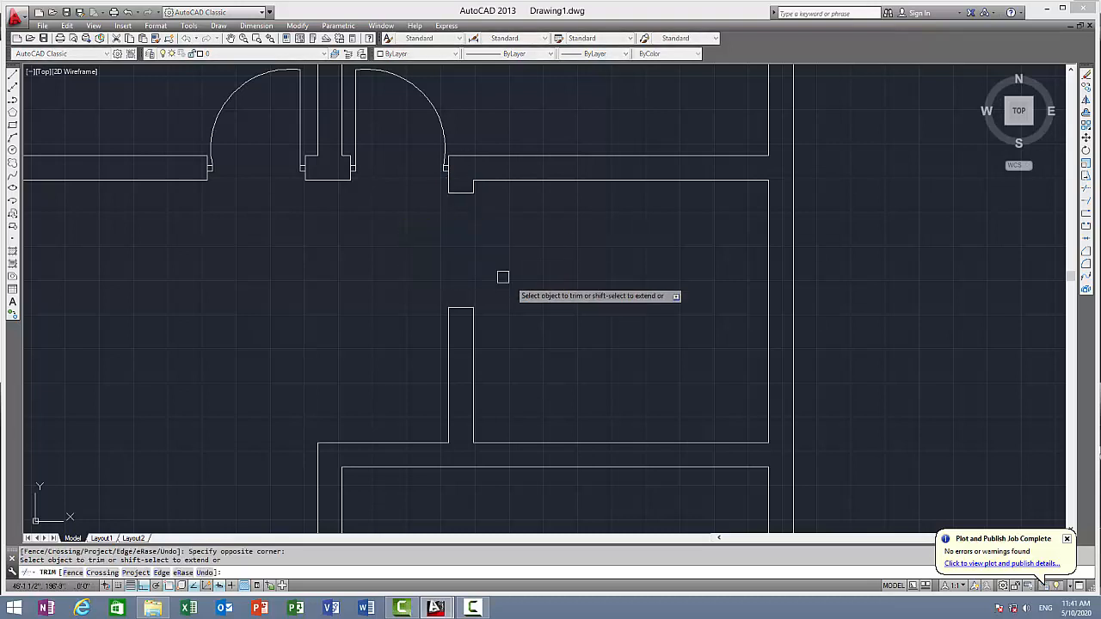
pyautogui.scroll(-2, 582, 332)
pyautogui.moveTo(579, 323); pyautogui.dragTo(522, 281, button='middle')
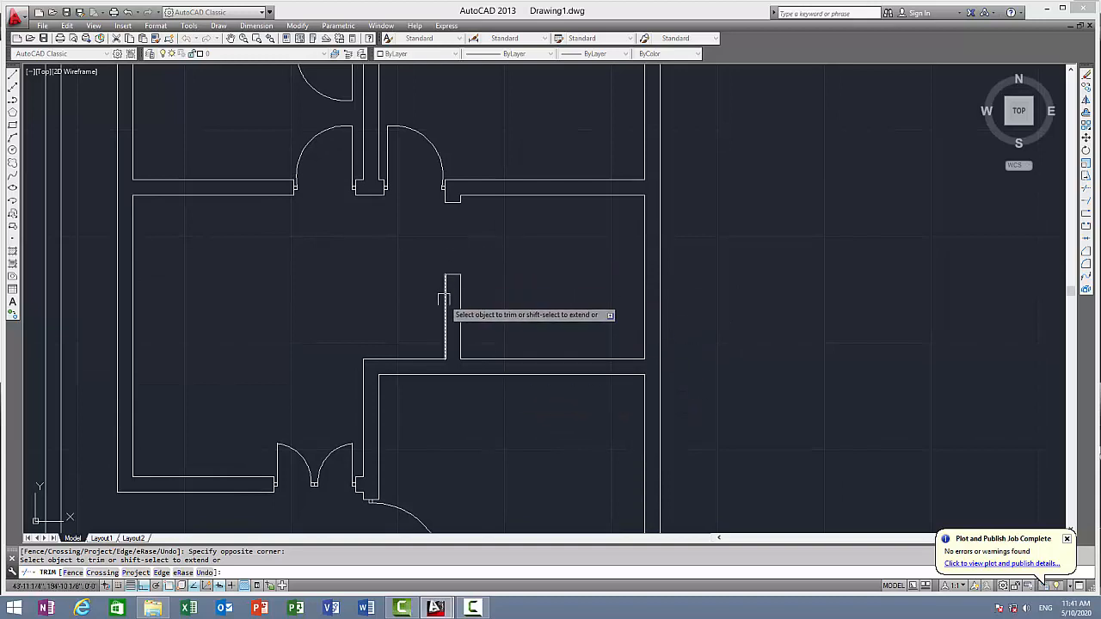
pyautogui.press('Escape')
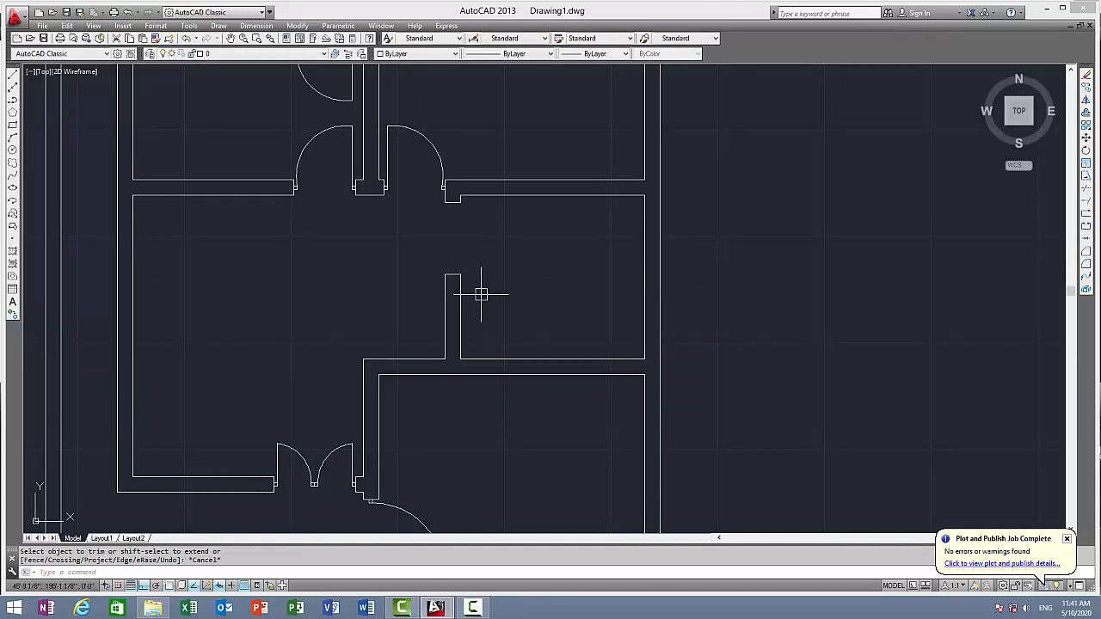
# Step: Draw a horizontal line across the right-hand wall of the narrow top room at its lower inside corner
pyautogui.moveTo(491, 265)
pyautogui.mouseDown(button='middle')
pyautogui.moveTo(421, 172)
pyautogui.moveTo(411, 276)
pyautogui.mouseUp(button='middle')
pyautogui.scroll(-3, 430, 163)
pyautogui.moveTo(437, 187); pyautogui.dragTo(442, 255, button='middle')
pyautogui.scroll(4, 419, 231)
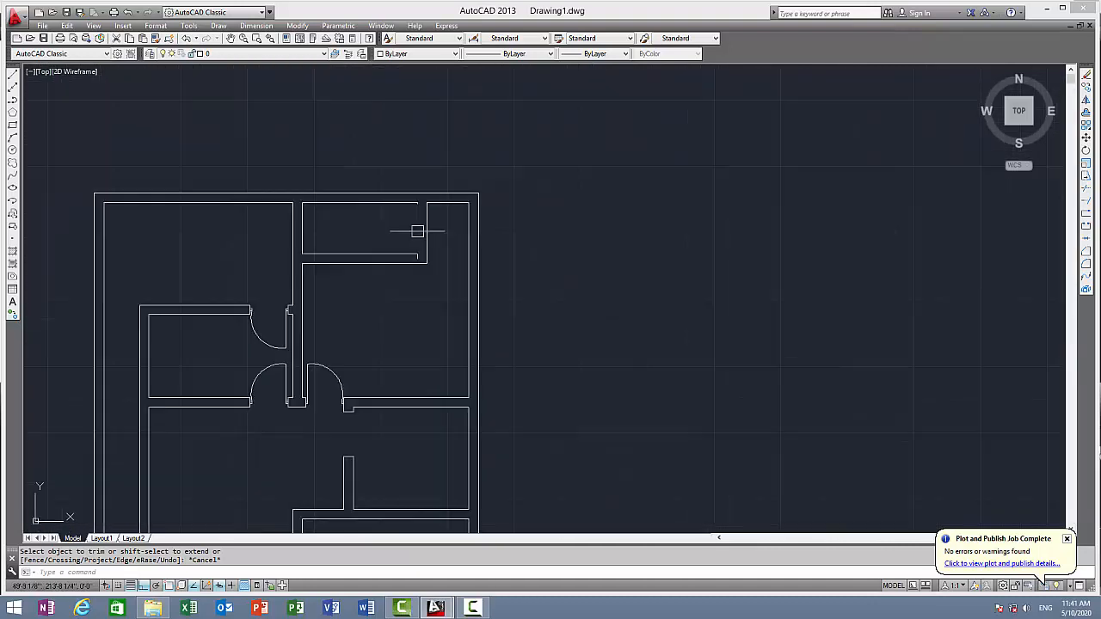
pyautogui.press('Escape')
pyautogui.scroll(2, 411, 268)
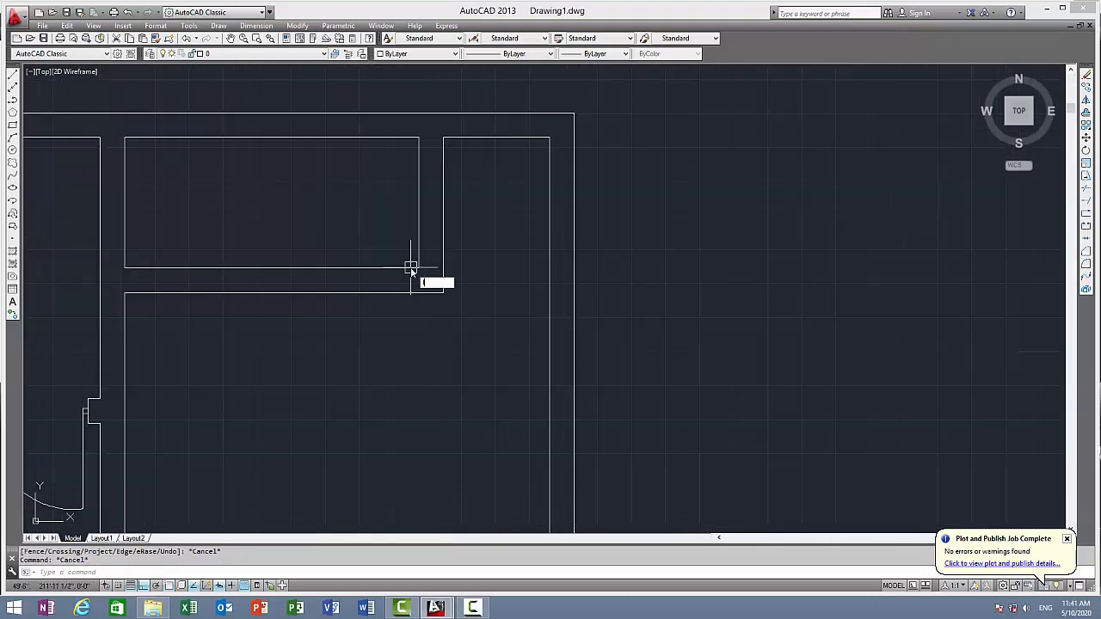
pyautogui.write('l')
pyautogui.press('Return')
pyautogui.click(418, 267)
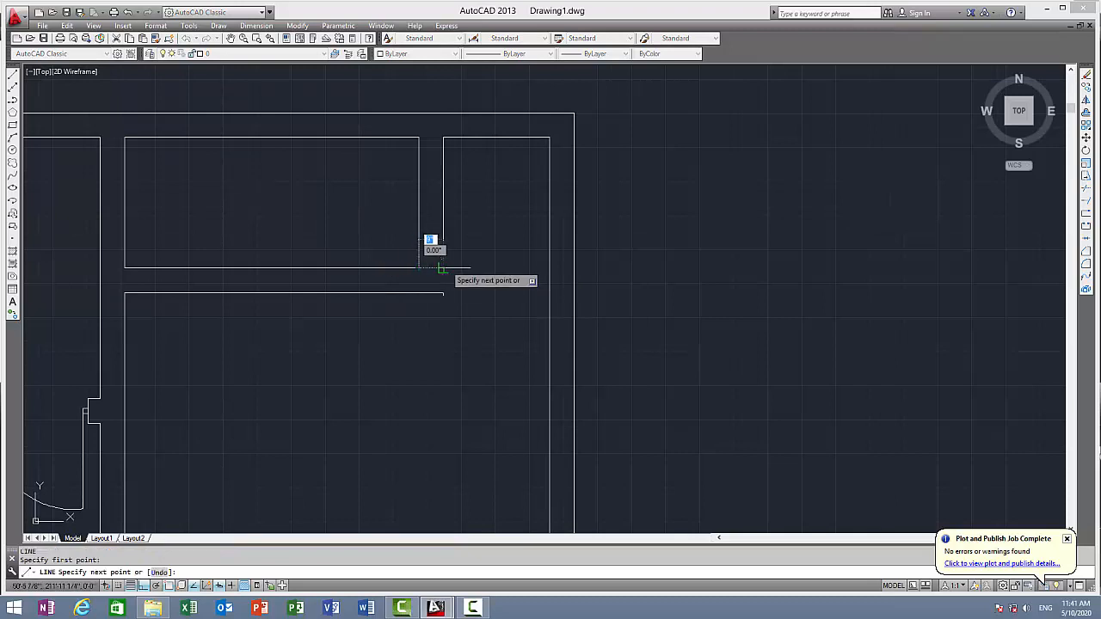
pyautogui.click(443, 267)
pyautogui.press('Escape')
# Step: Offset the short line across the narrow top room's right-hand wall 4.5" upward
pyautogui.write('o')
pyautogui.press('Return')
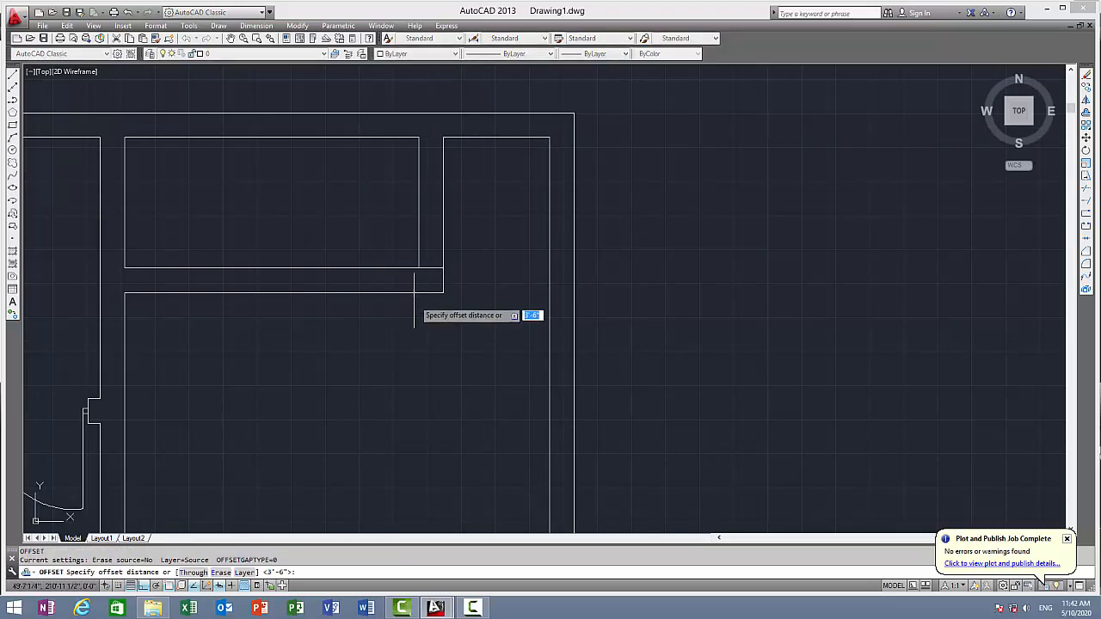
pyautogui.write('4.')
pyautogui.press('Return')
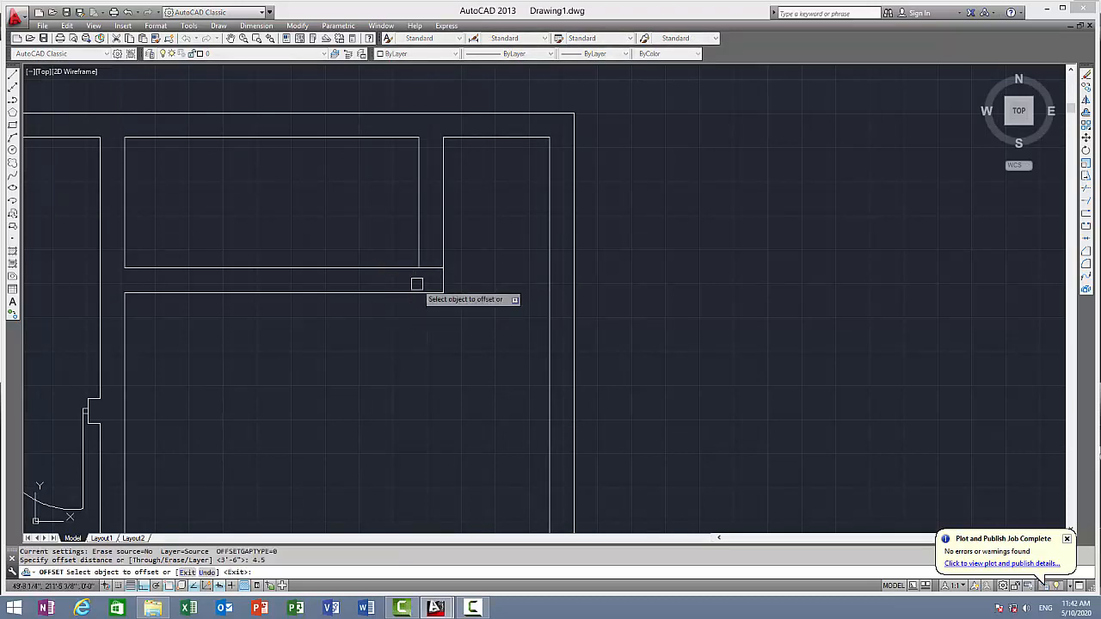
pyautogui.click(433, 268)
pyautogui.click(436, 257)
pyautogui.press('Escape')
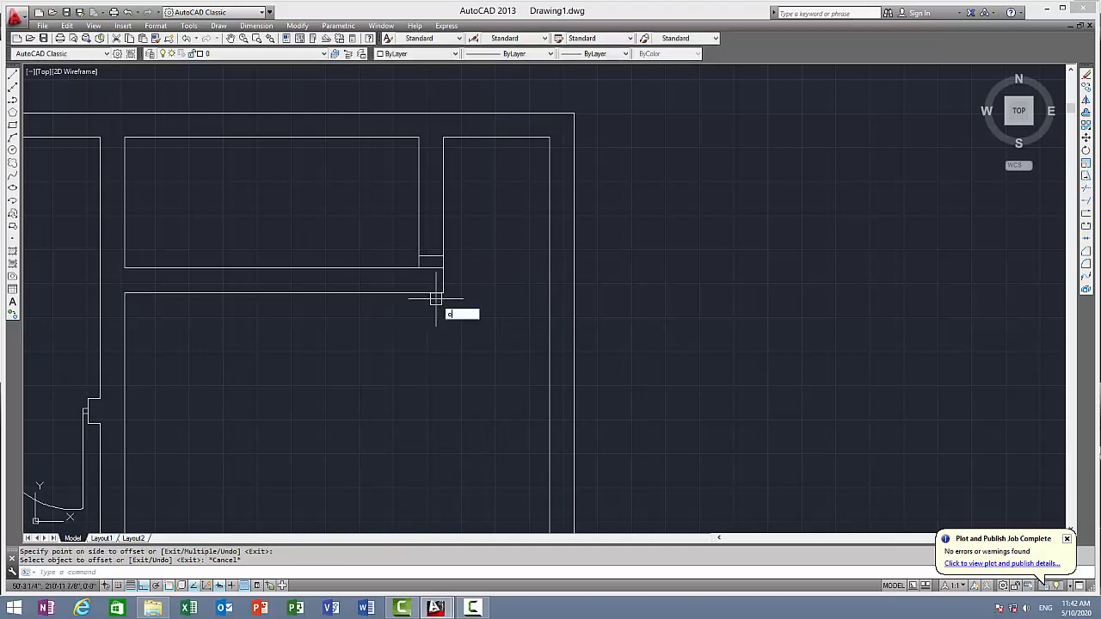
# Step: Offset the new jamb line 3' upward, and erase the offset jamb lines in the narrow top room's right-hand wall
pyautogui.press('Return')
pyautogui.write("3'")
pyautogui.press('Return')
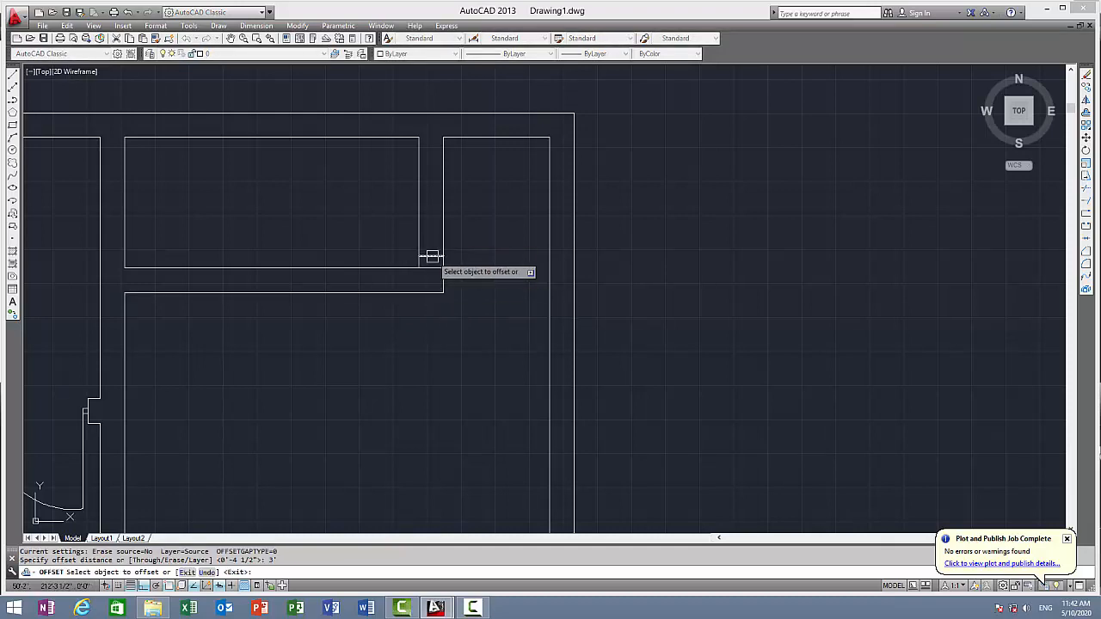
pyautogui.click(432, 256)
pyautogui.click(438, 230)
pyautogui.press('Escape')
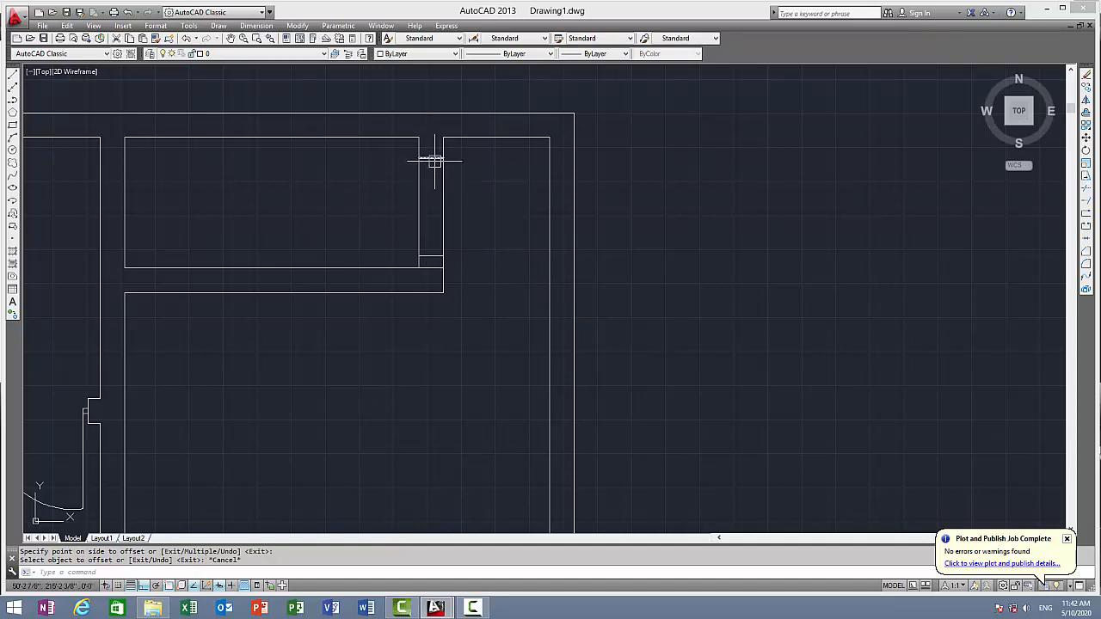
pyautogui.click(432, 157)
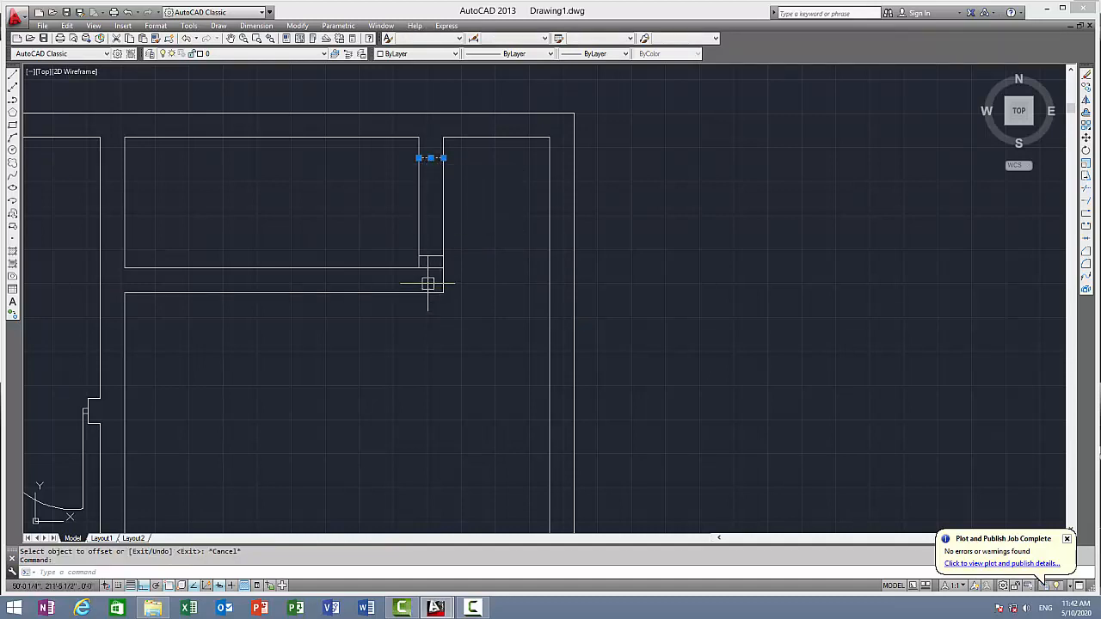
pyautogui.press('Delete')
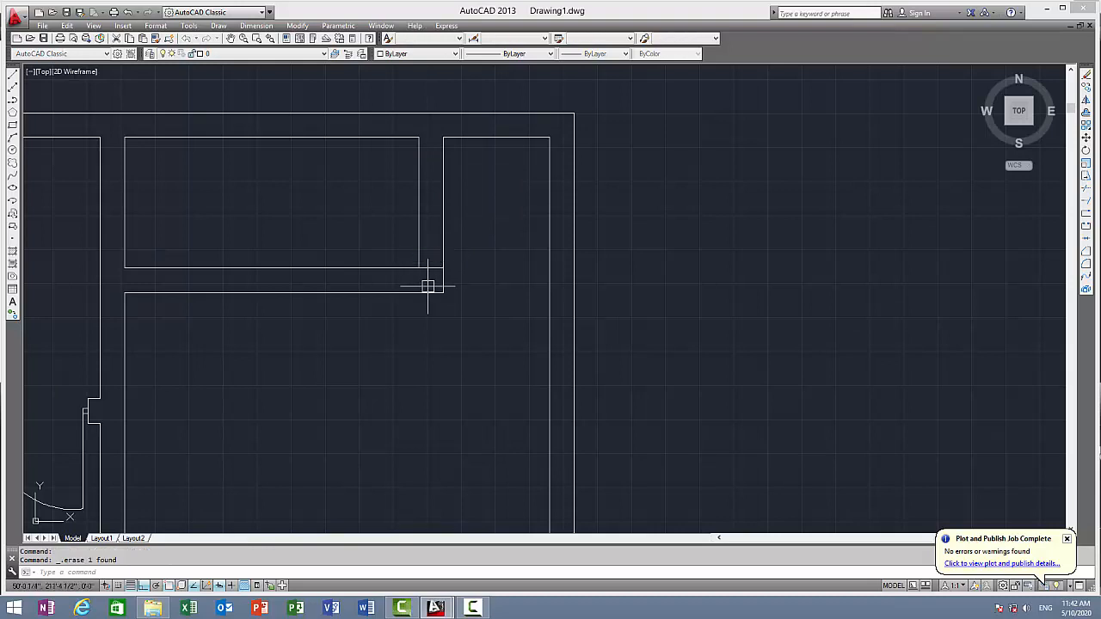
pyautogui.write('o')
pyautogui.press('Return')
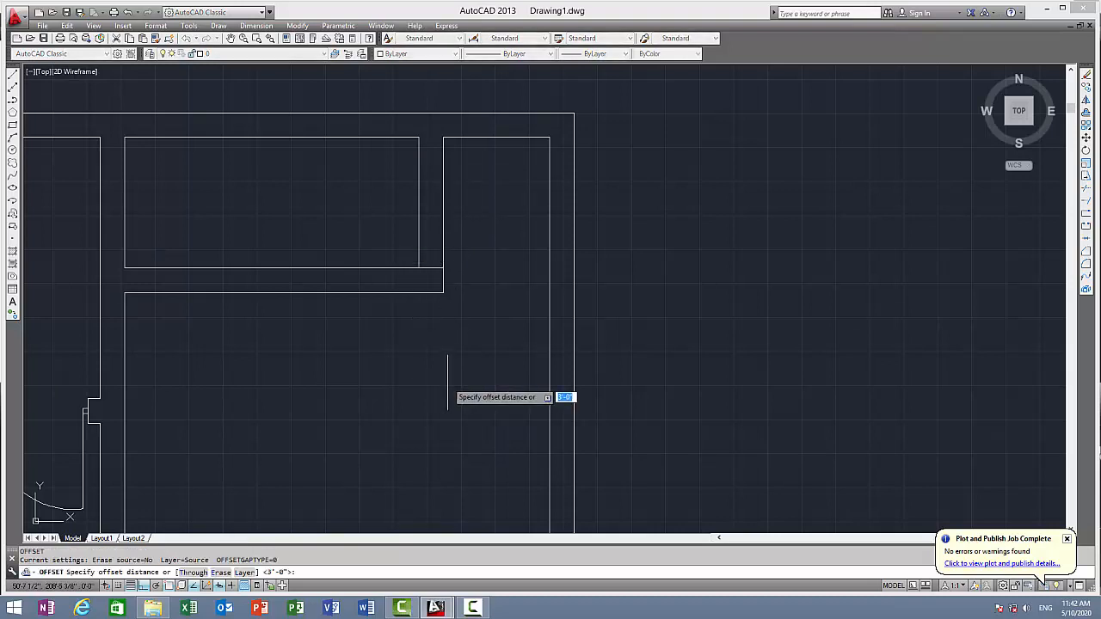
pyautogui.press('Return')
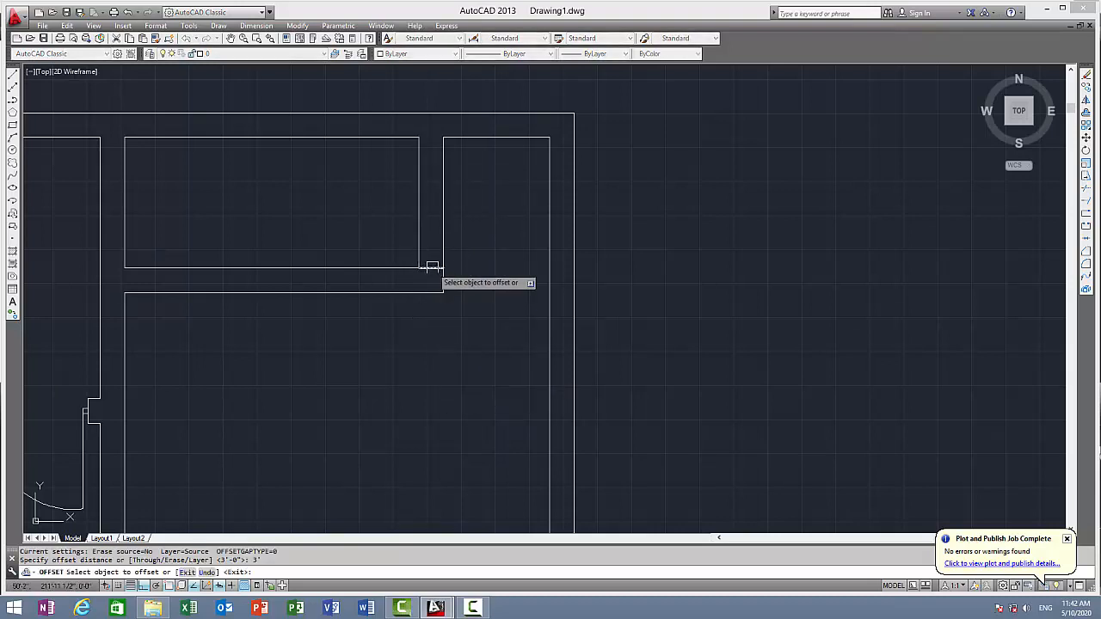
pyautogui.click(431, 267)
pyautogui.press('Escape')
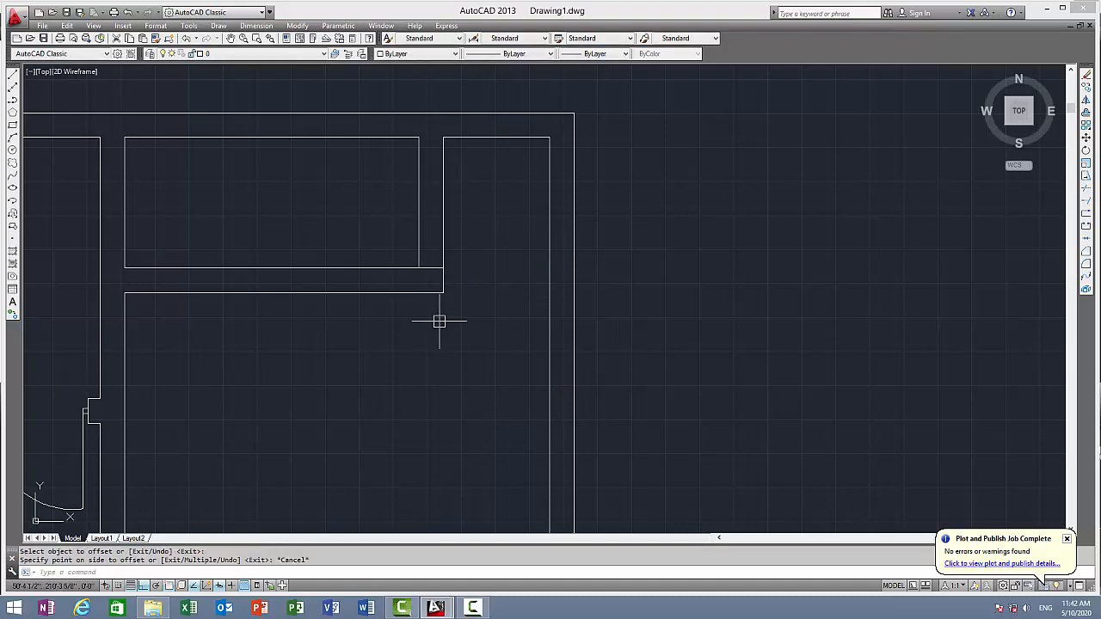
pyautogui.press('Return')
pyautogui.press('Escape')
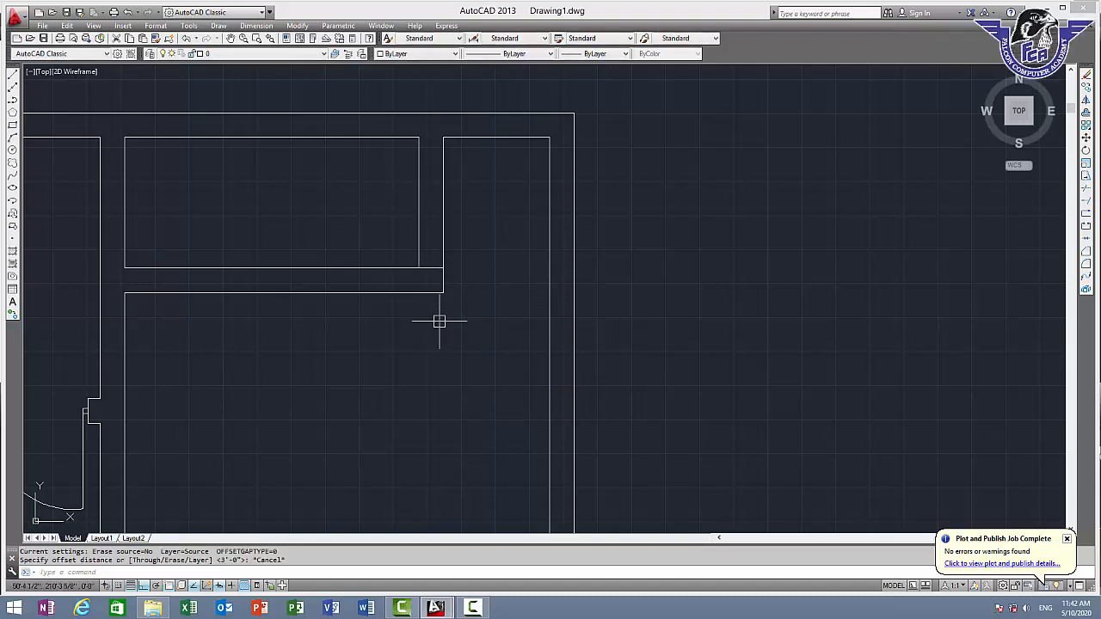
# Step: Offset the corner line across the right-hand wall 2'6" upward to mark the upper jamb of the narrow top room's doorway
pyautogui.press('Return')
pyautogui.write('2')
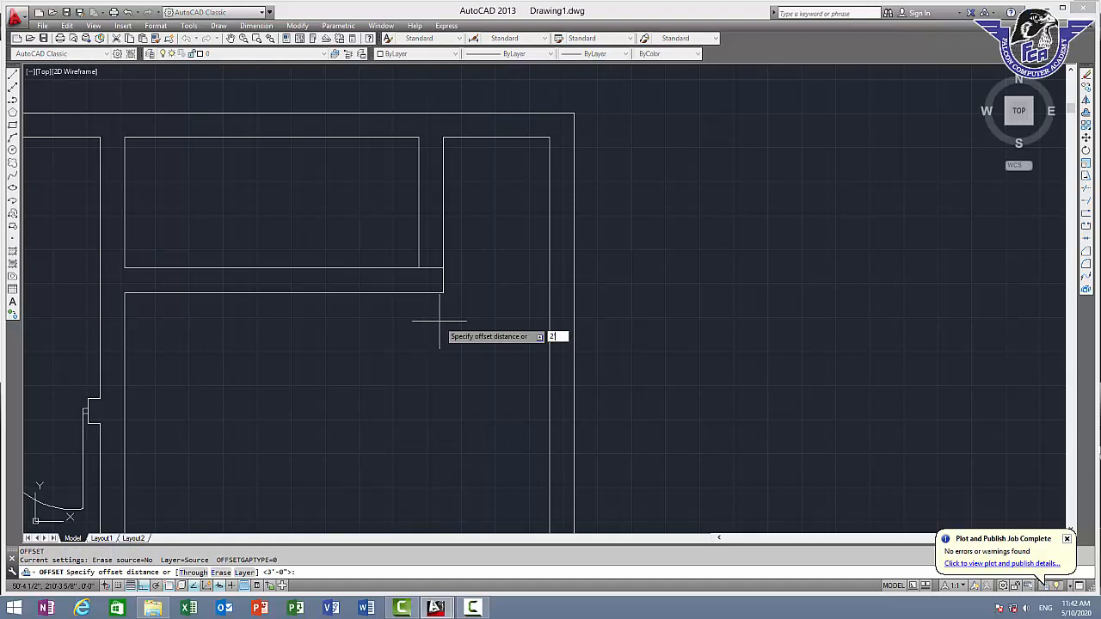
pyautogui.write("'6")
pyautogui.press('Return')
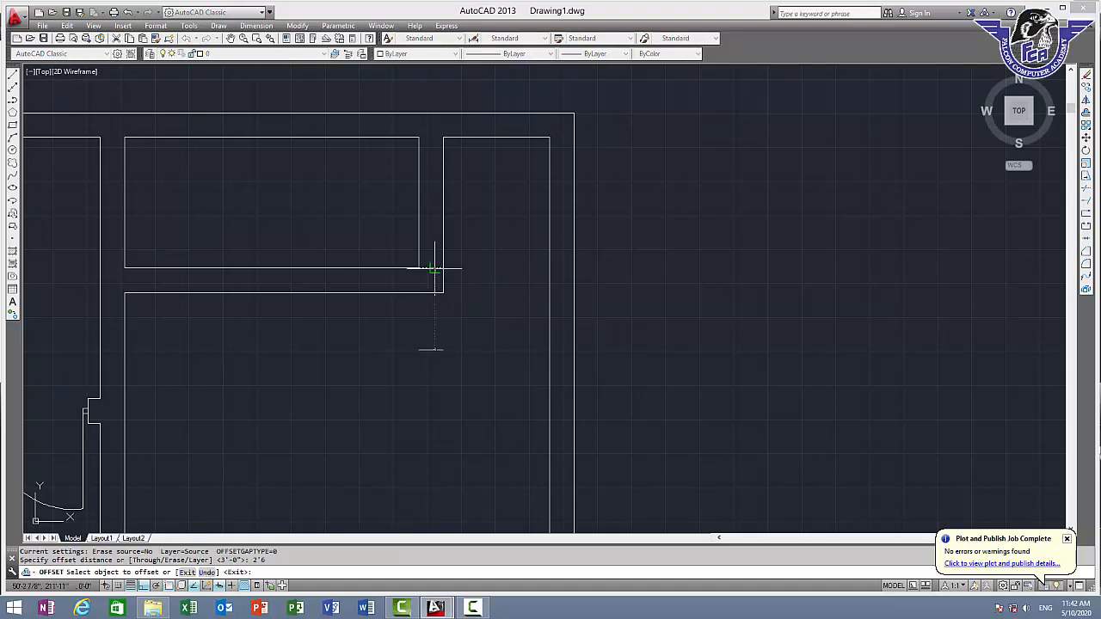
pyautogui.click(423, 212)
pyautogui.press('Escape')
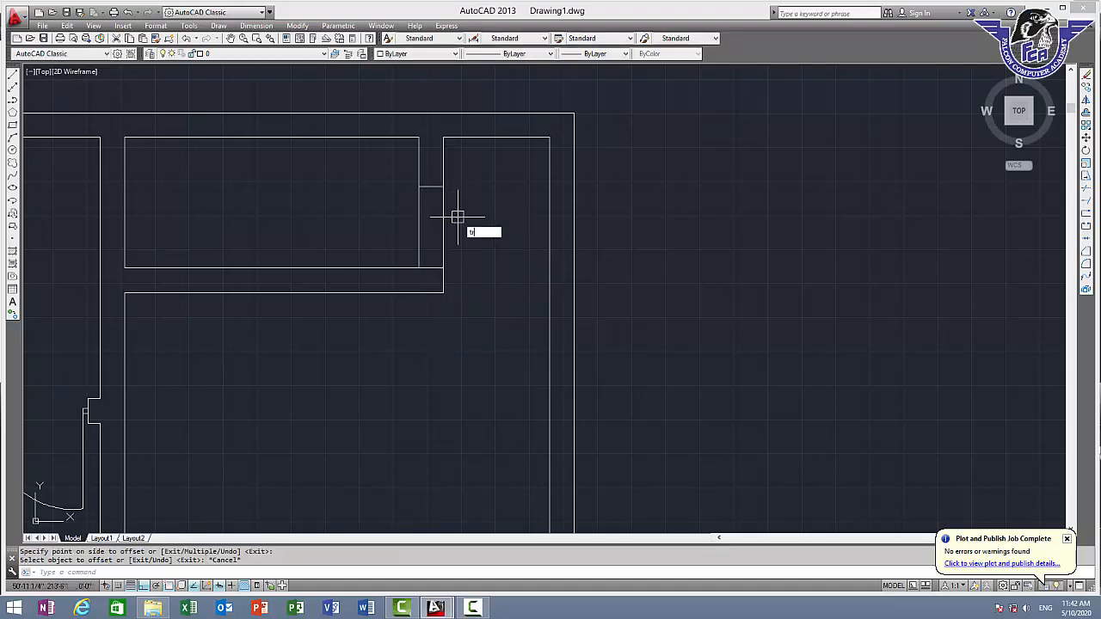
# Step: Trim both faces of the wall between the upper jamb line and the corner line to open the narrow top room's doorway
pyautogui.write('tr')
pyautogui.press('Return')
pyautogui.press('Return')
pyautogui.click(460, 212)
pyautogui.click(391, 236)
pyautogui.press('Escape')
pyautogui.moveTo(435, 215); pyautogui.dragTo(412, 242, button='middle')
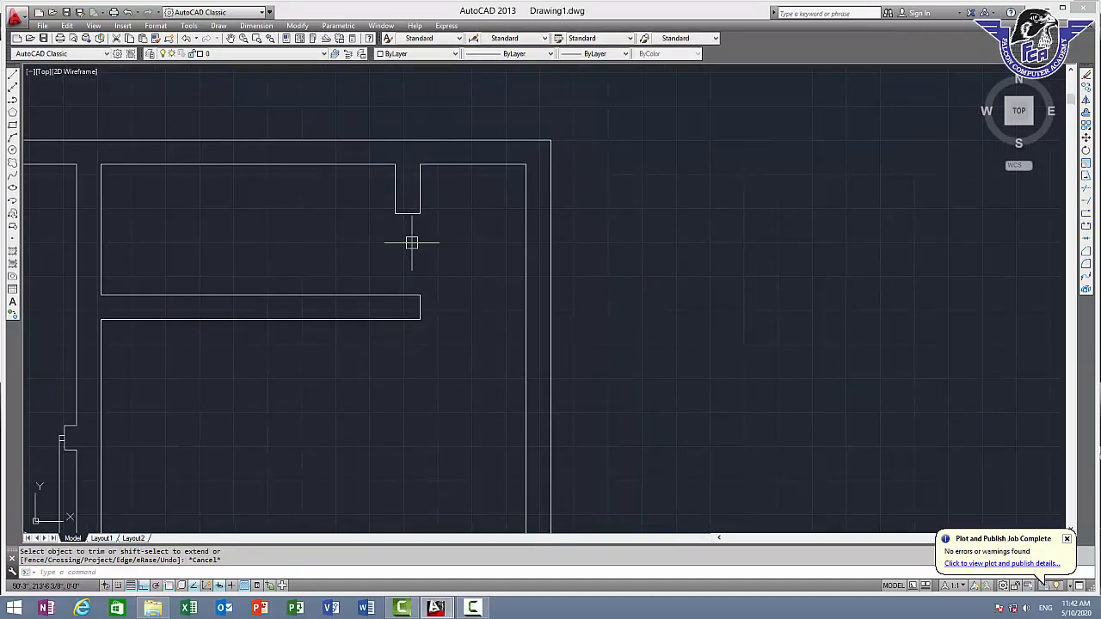
# Step: Draw a horizontal line from the right end of the doorway's upper jamb to the inner face of the right exterior wall
pyautogui.write('l')
pyautogui.press('Return')
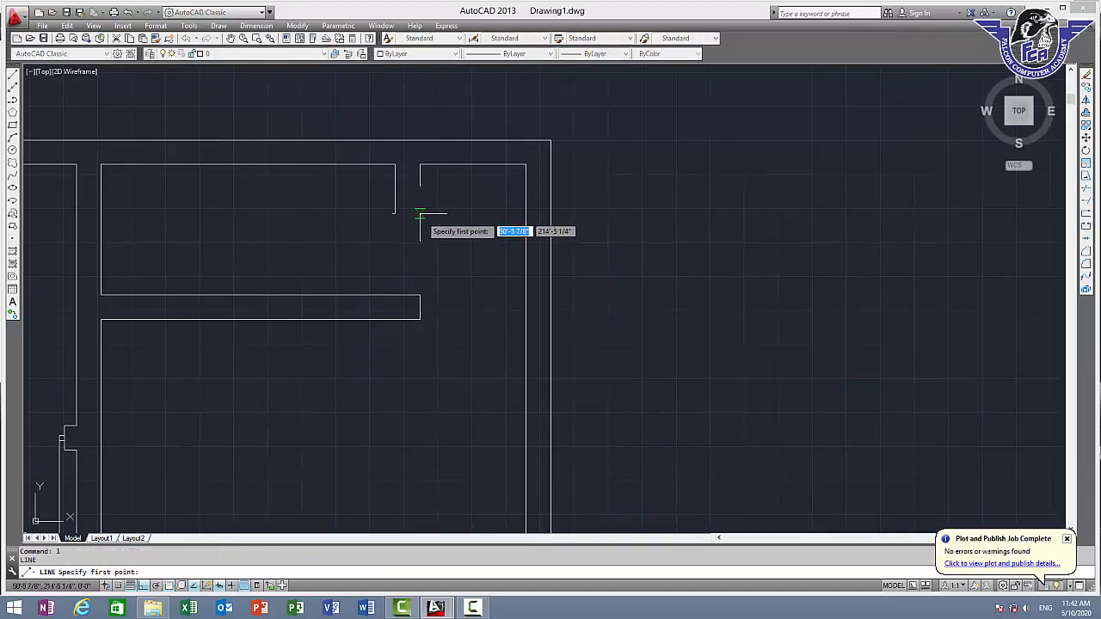
pyautogui.click(419, 212)
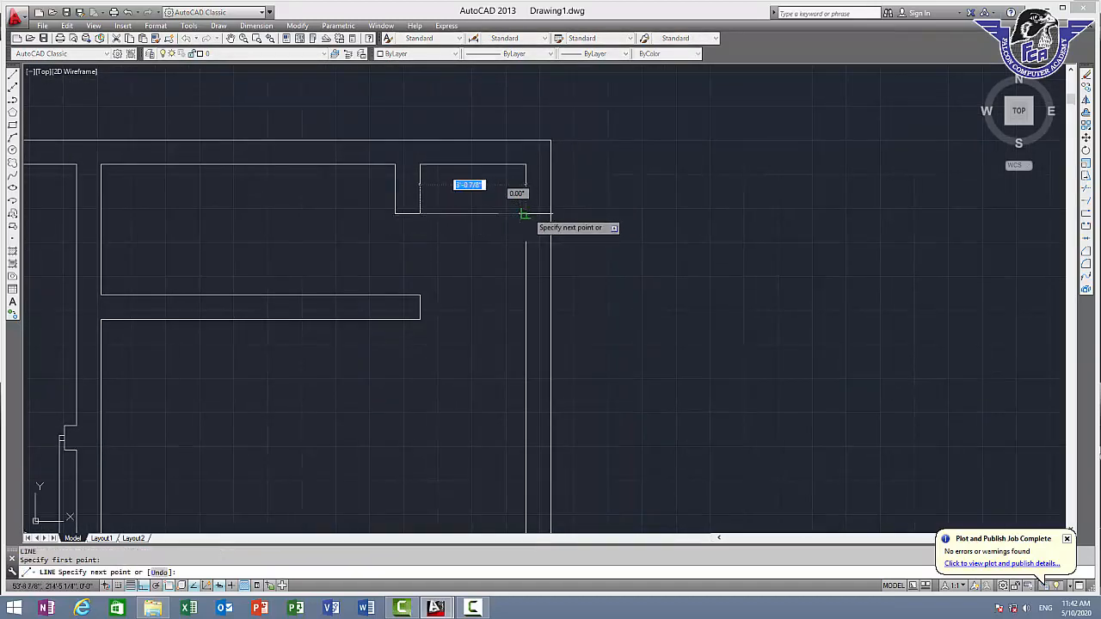
pyautogui.click(525, 213)
pyautogui.press('Escape')
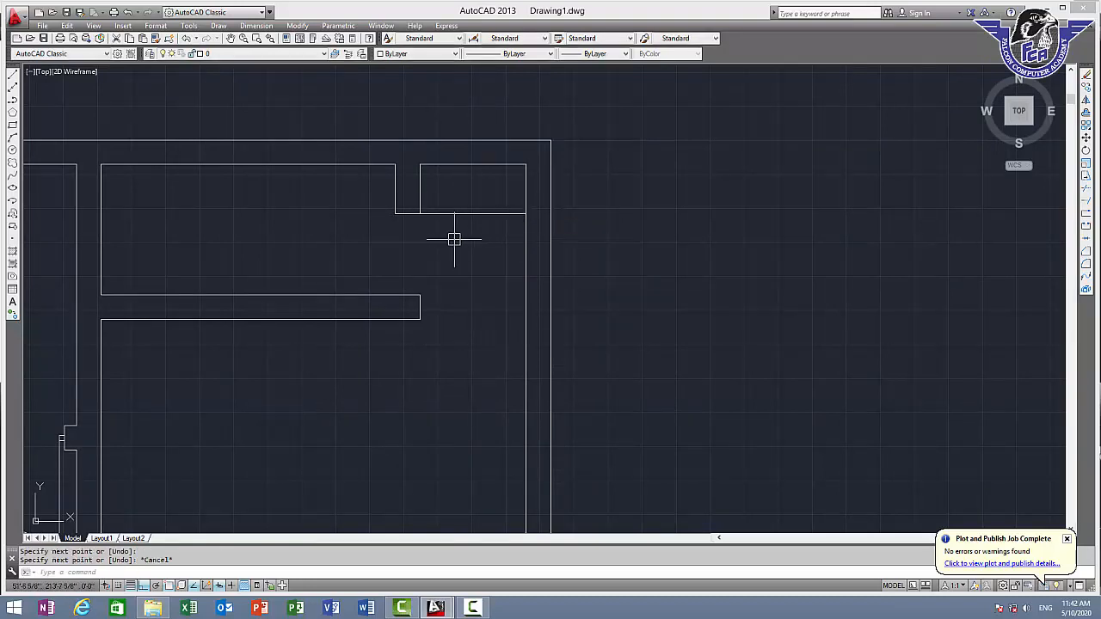
# Step: Copy the small square door frame from the left doorway, by its top midpoint, to the upper jamb of the narrow top room's doorway
pyautogui.scroll(2, 348, 291)
pyautogui.moveTo(347, 291); pyautogui.dragTo(577, 183, button='middle')
pyautogui.scroll(4, 120, 416)
pyautogui.click(124, 404)
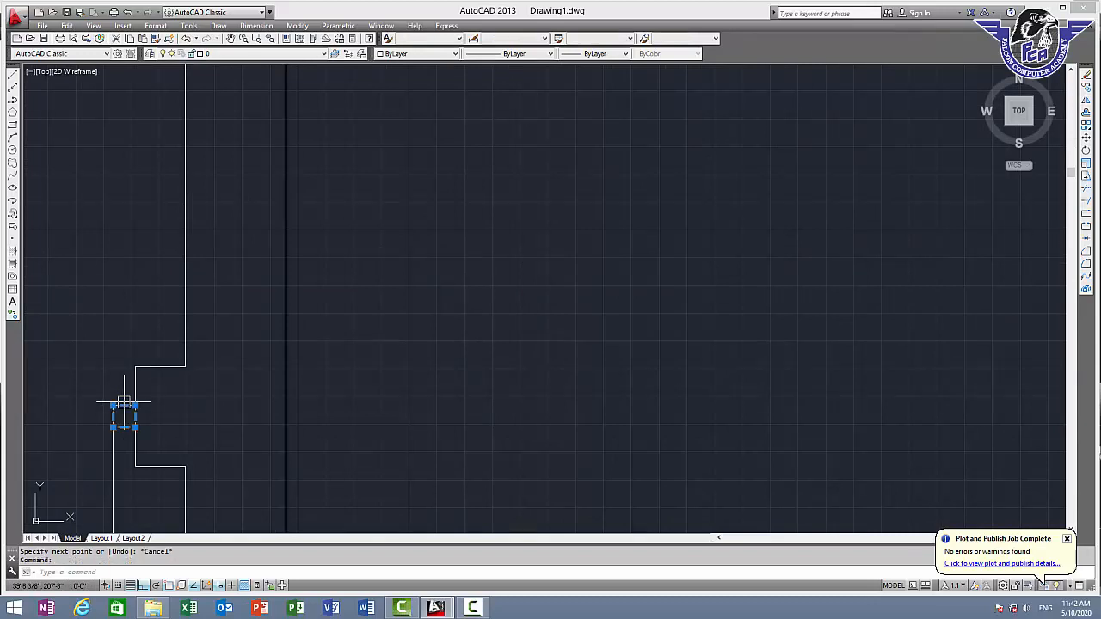
pyautogui.moveTo(124, 405)
pyautogui.click(176, 449)
pyautogui.press('Return')
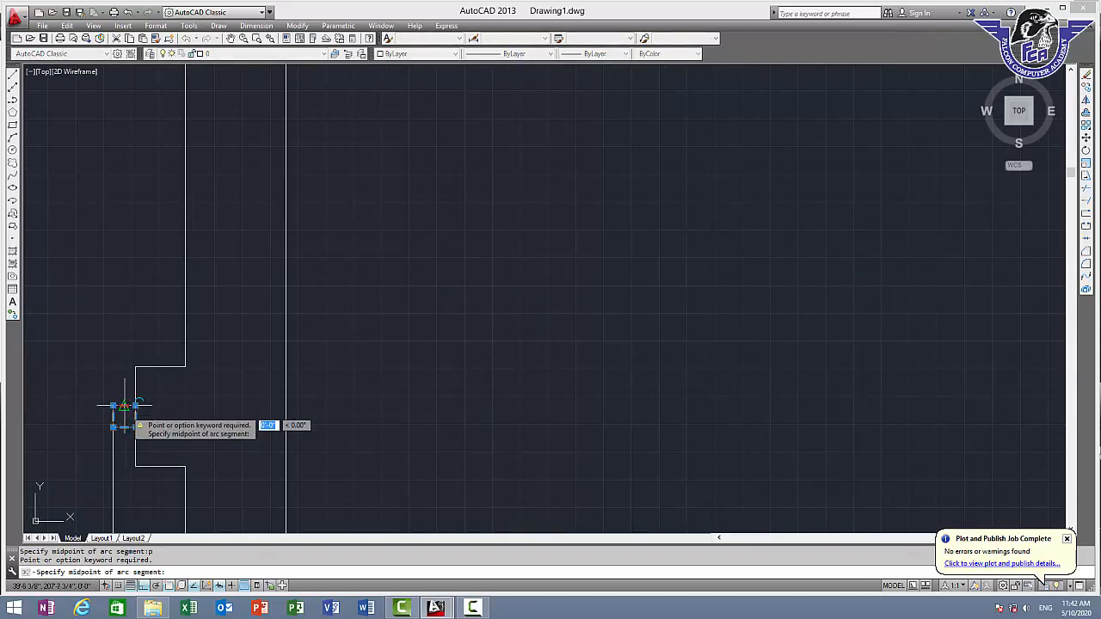
pyautogui.press('Escape')
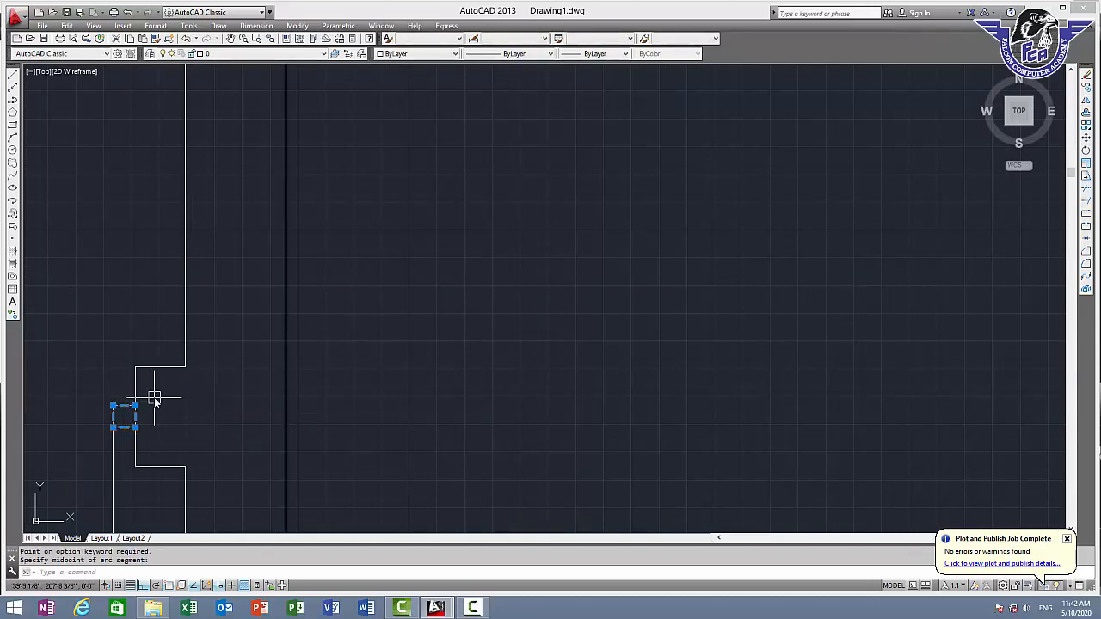
pyautogui.write('co')
pyautogui.press('Return')
pyautogui.click(124, 405)
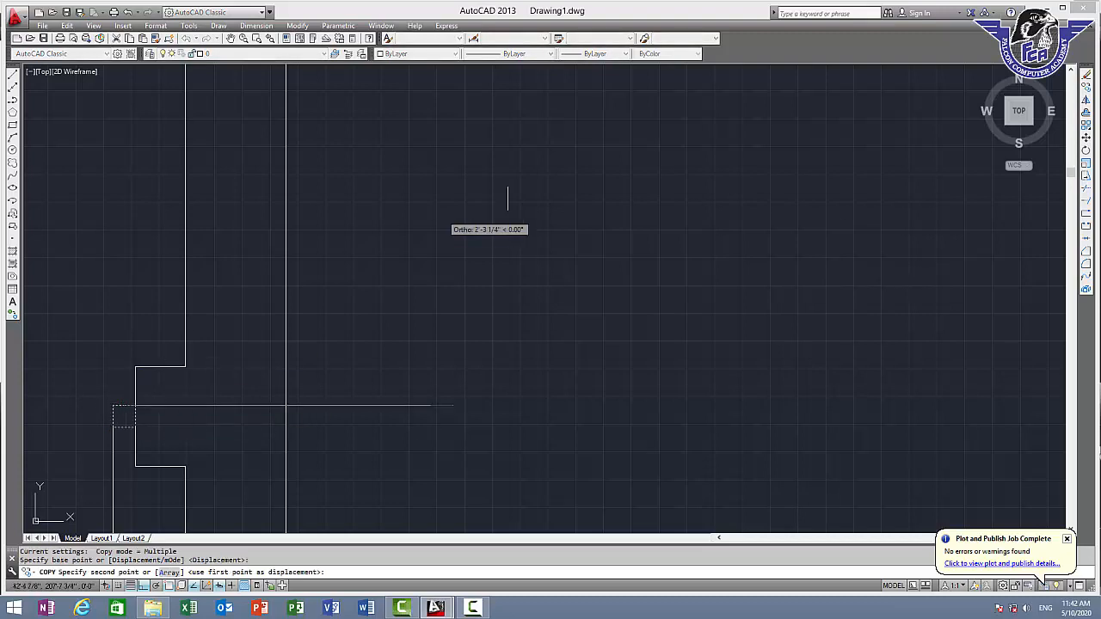
pyautogui.moveTo(684, 158); pyautogui.dragTo(595, 272, button='middle')
pyautogui.press('F8')
pyautogui.moveTo(815, 109); pyautogui.dragTo(533, 423, button='middle')
pyautogui.moveTo(866, 138); pyautogui.dragTo(332, 436, button='middle')
pyautogui.scroll(-4, 630, 269)
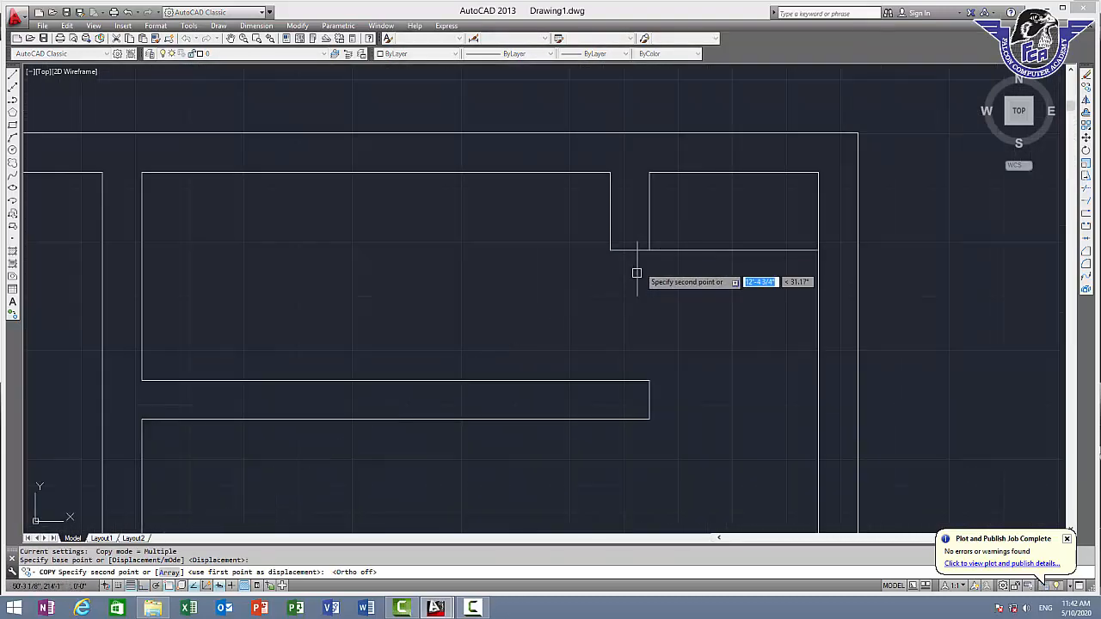
pyautogui.click(634, 248)
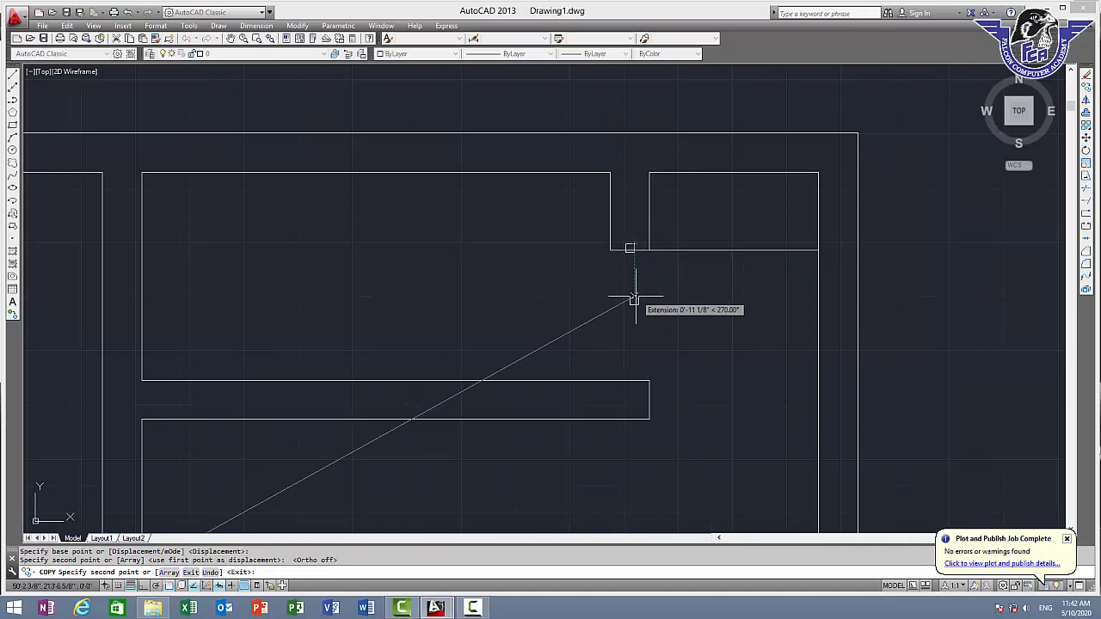
pyautogui.scroll(3, 638, 271)
pyautogui.press('Escape')
# Step: Move the copied square frame straight down so the midpoint of its top edge sits on the upper jamb line
pyautogui.click(599, 271)
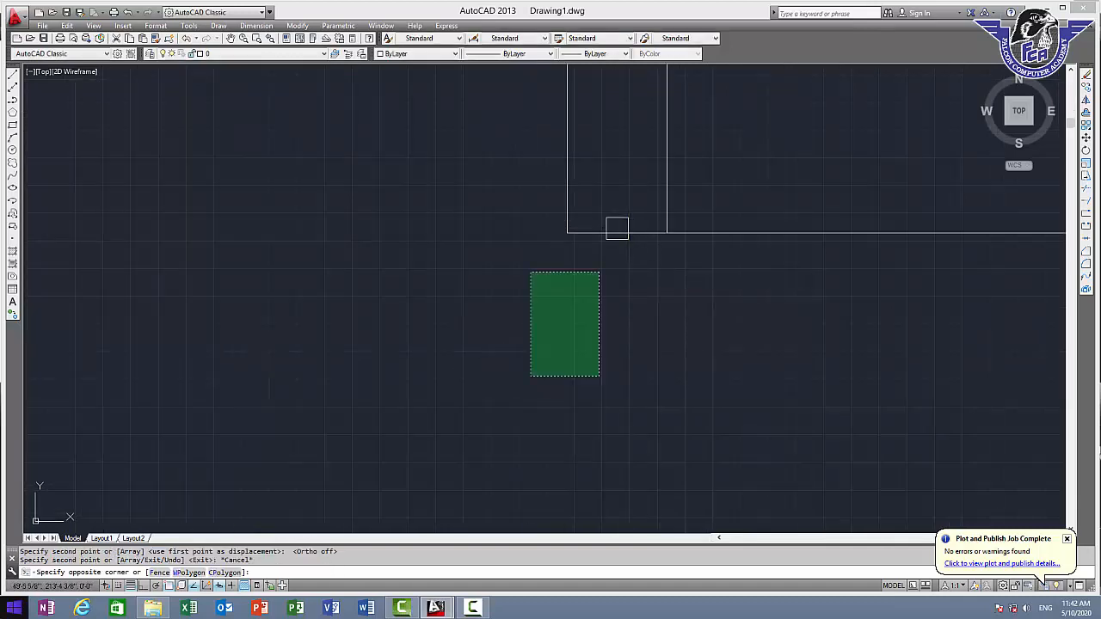
pyautogui.press('Escape')
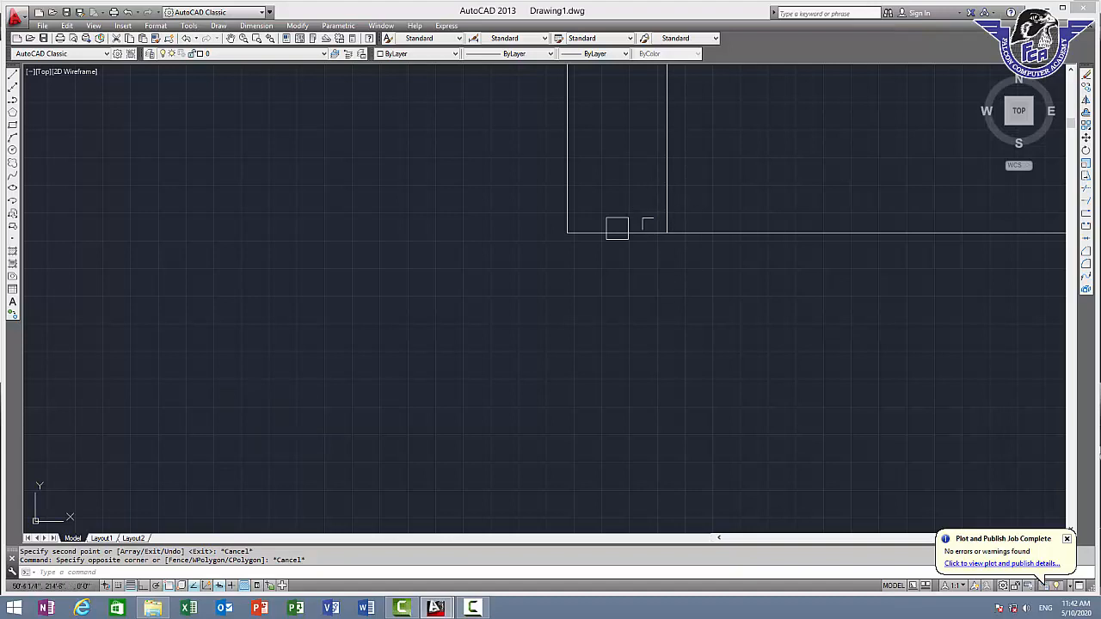
pyautogui.click(629, 222)
pyautogui.scroll(4, 627, 225)
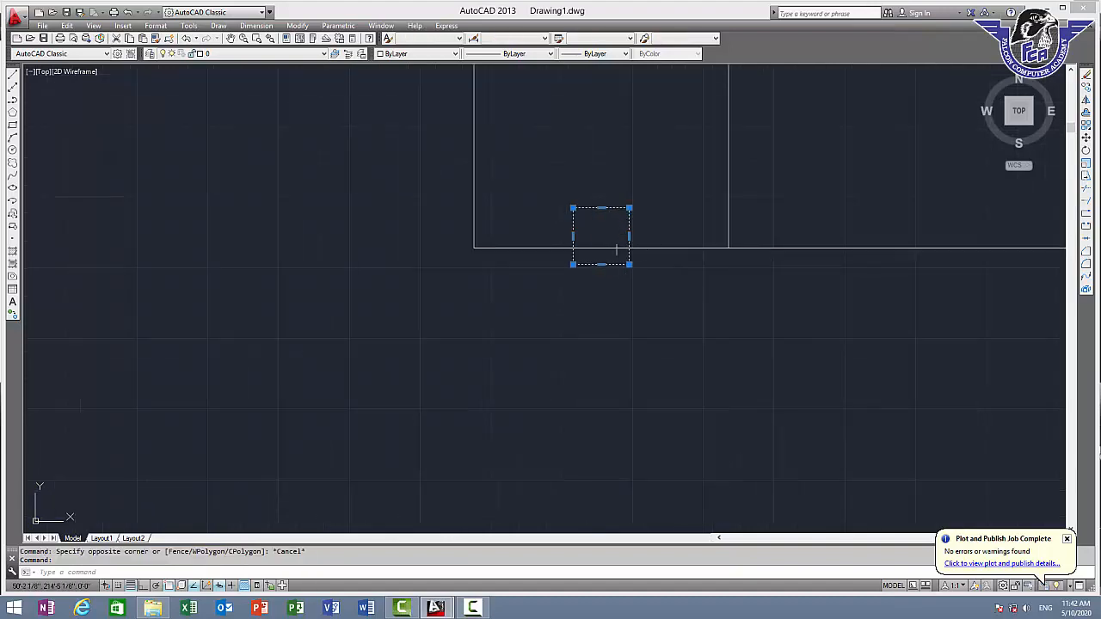
pyautogui.write('m')
pyautogui.press('Return')
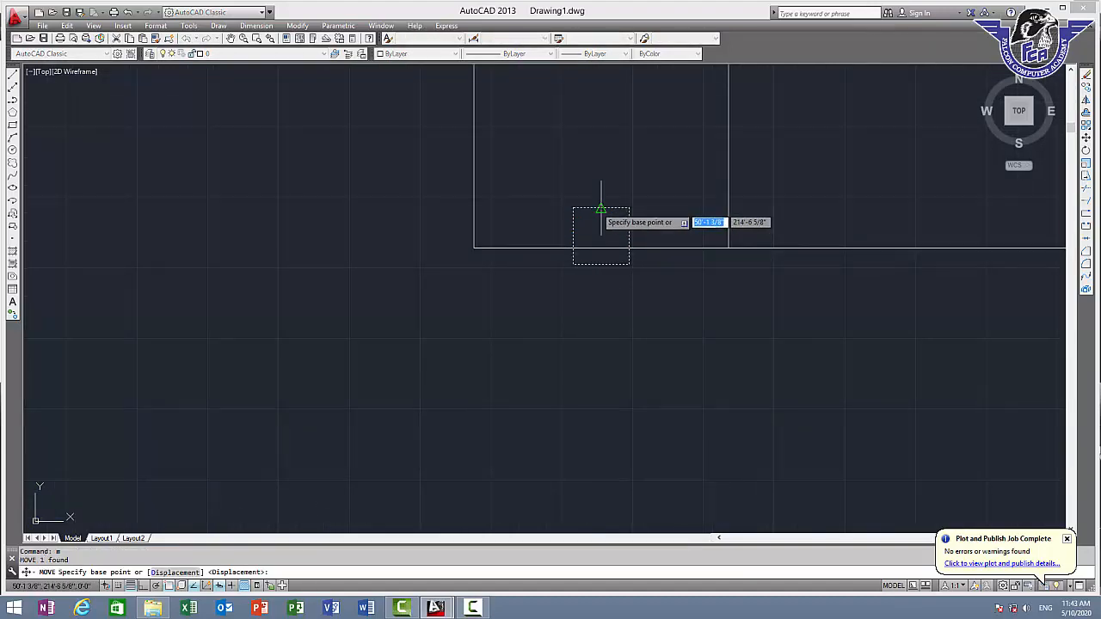
pyautogui.click(601, 209)
pyautogui.click(601, 248)
pyautogui.press('Escape')
pyautogui.scroll(-6, 619, 315)
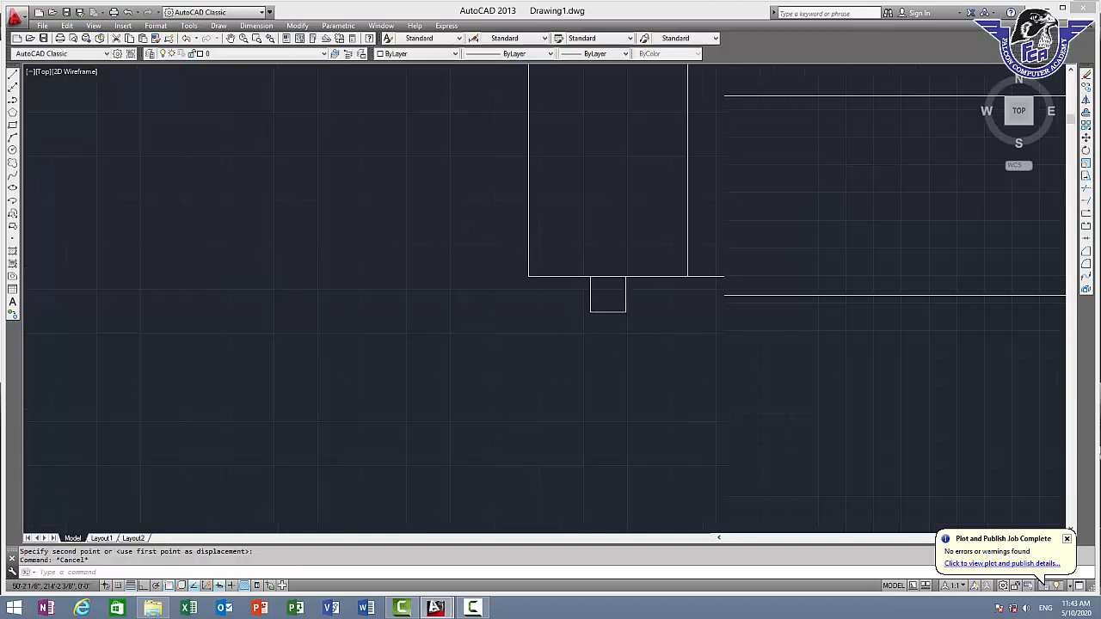
# Step: Copy the square frame from the narrow top room's upper jamb, by its bottom midpoint, straight down to the upper face of the wall below
pyautogui.moveTo(617, 310); pyautogui.dragTo(570, 244, button='middle')
pyautogui.scroll(2, 571, 249)
pyautogui.click(565, 230)
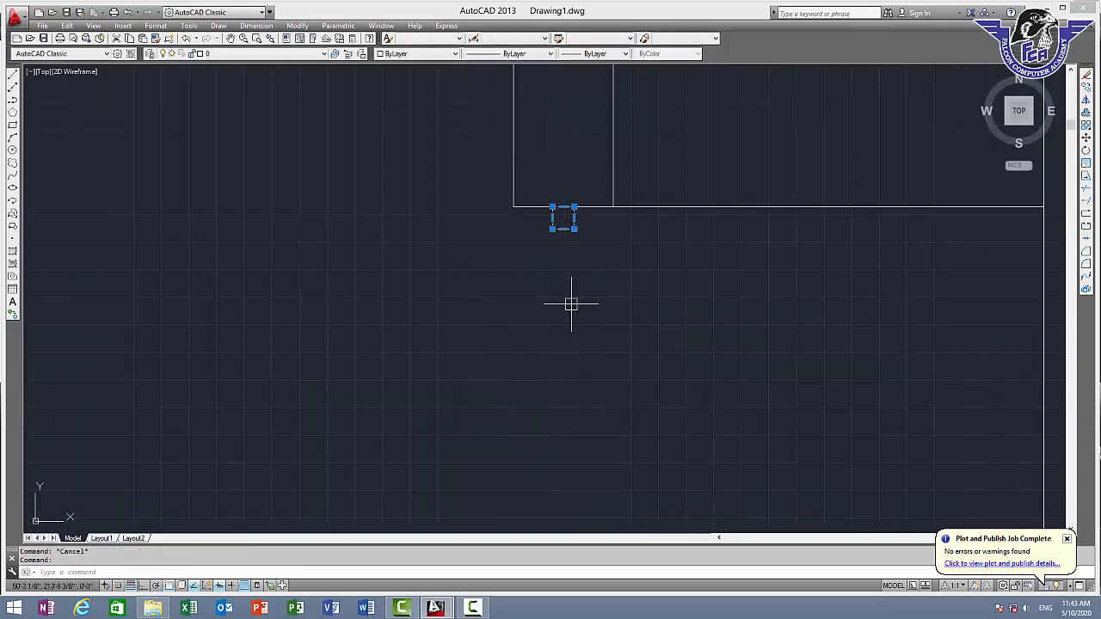
pyautogui.write('co')
pyautogui.press('Return')
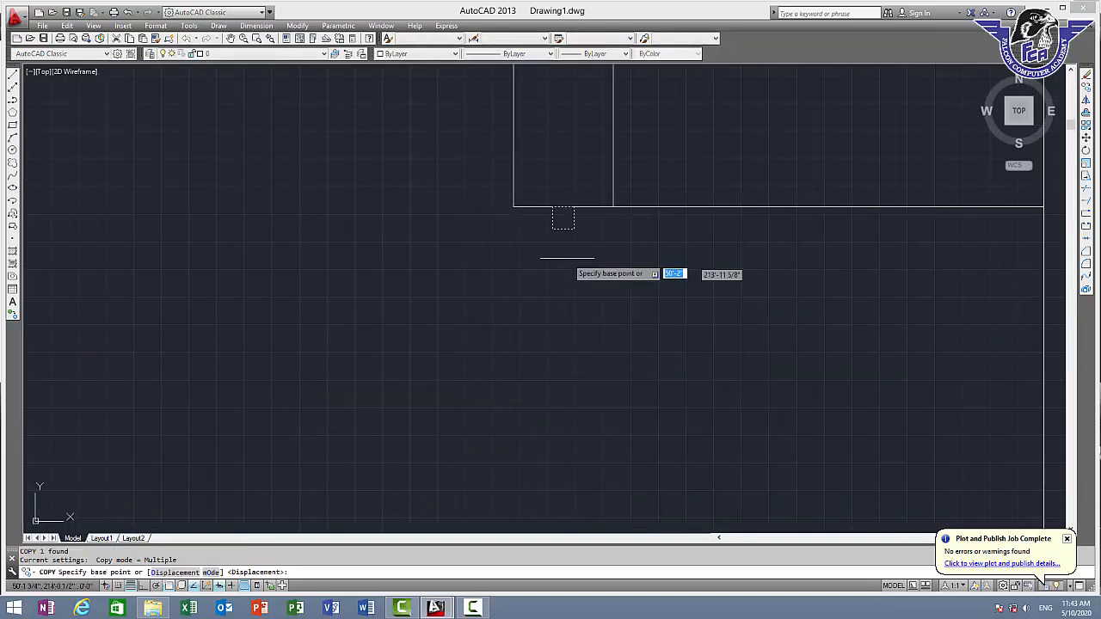
pyautogui.click(562, 229)
pyautogui.moveTo(559, 439); pyautogui.dragTo(586, 253, button='middle')
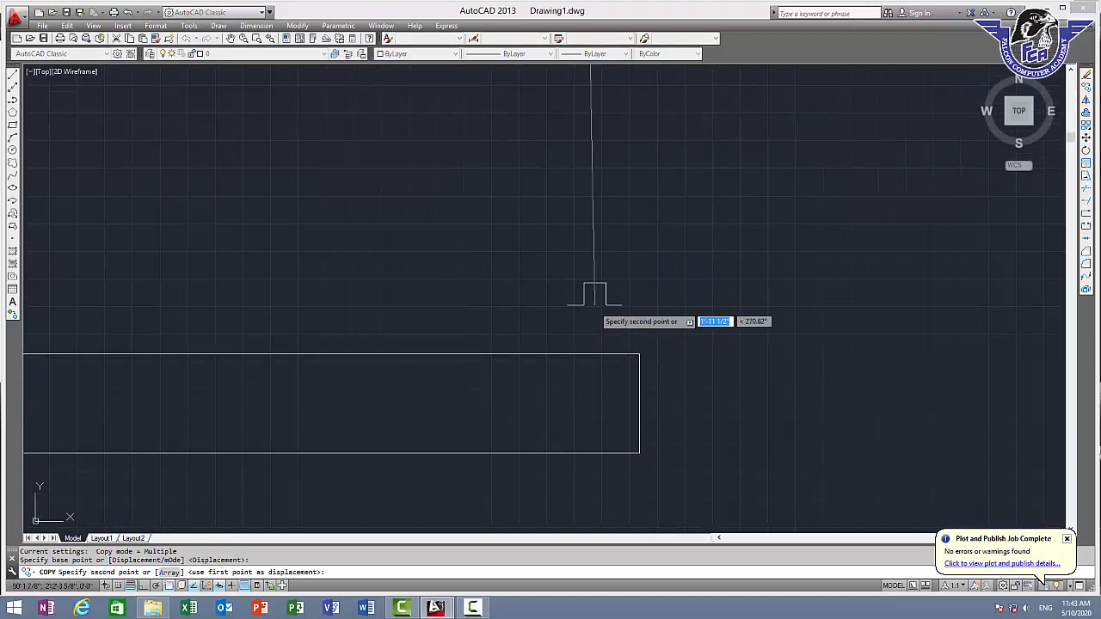
pyautogui.click(589, 353)
pyautogui.press('Escape')
pyautogui.scroll(-4, 543, 332)
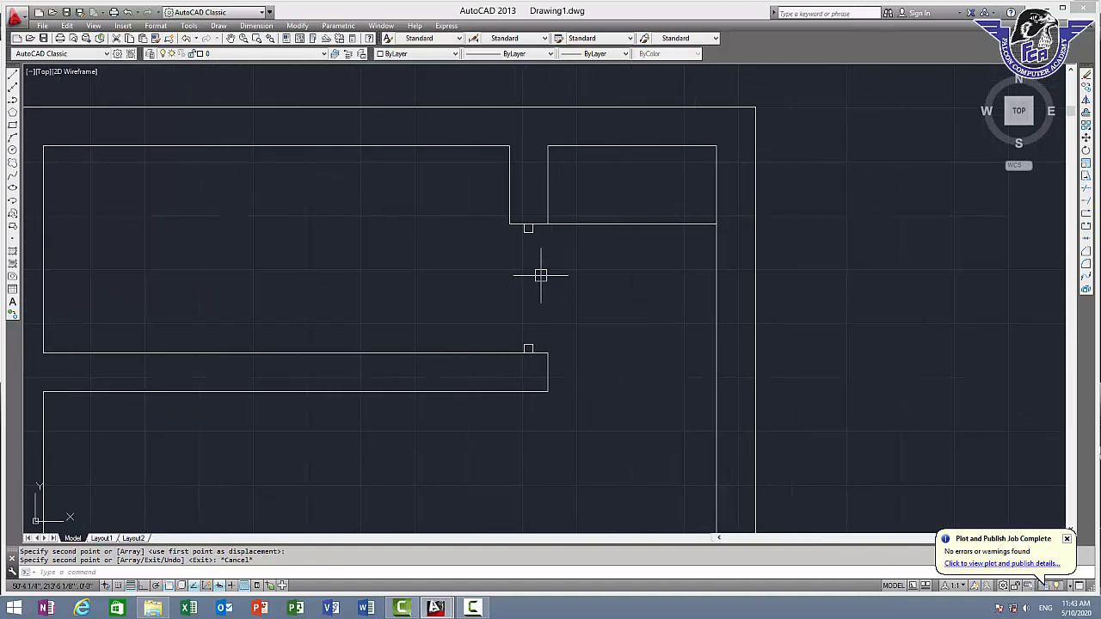
# Step: Draw a 2'6" horizontal door leaf line to the left from the top midpoint of the lower square frame
pyautogui.scroll(2, 532, 315)
pyautogui.write('a')
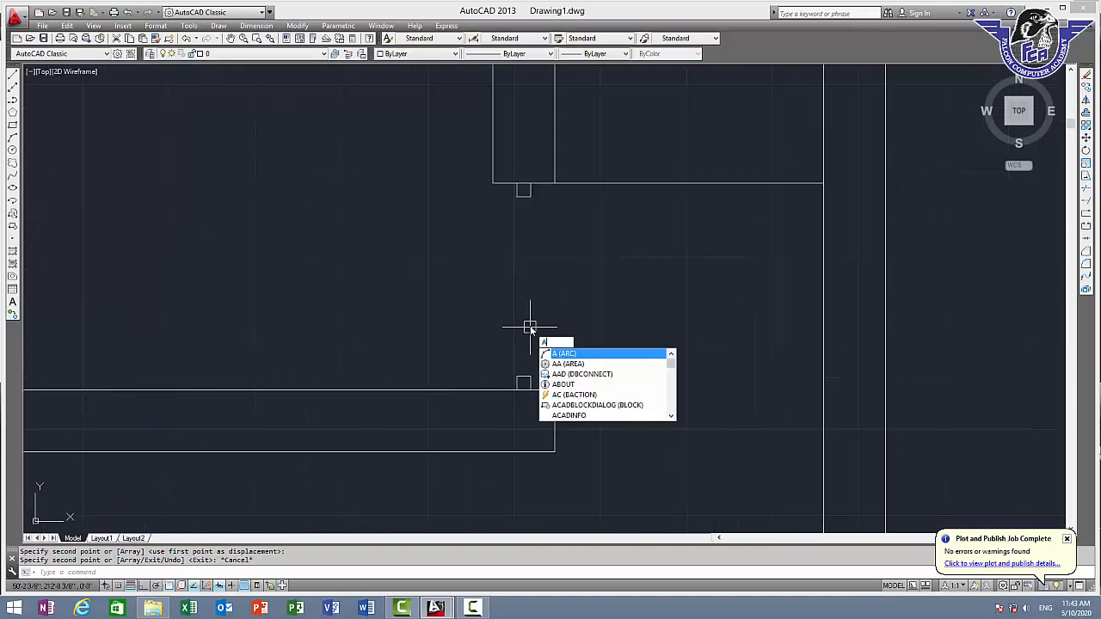
pyautogui.press('Escape')
pyautogui.write('l')
pyautogui.press('Return')
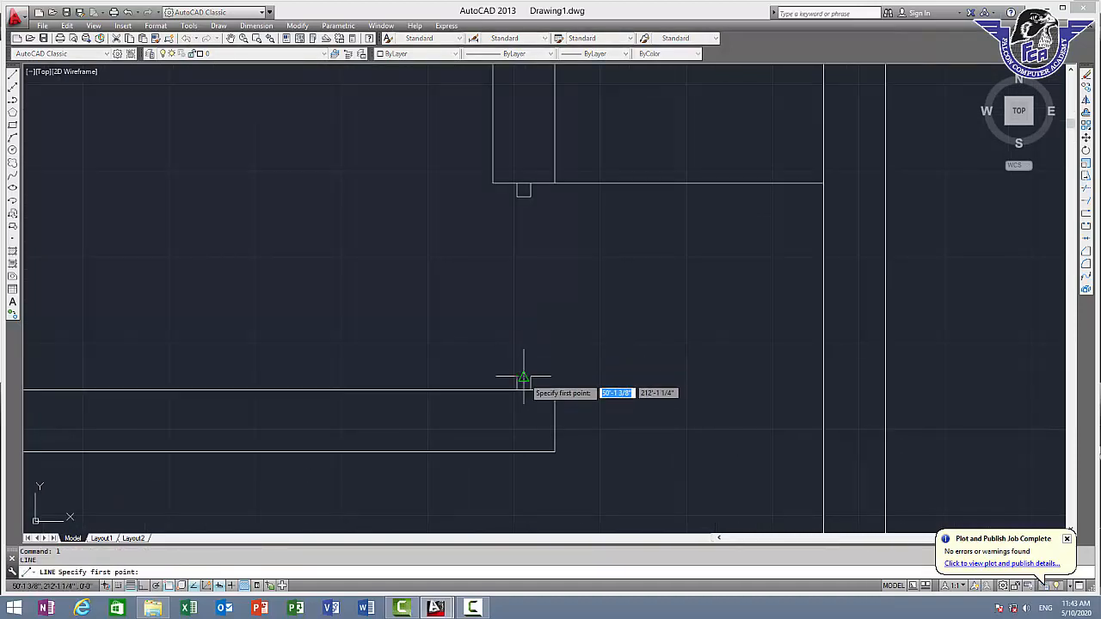
pyautogui.click(522, 378)
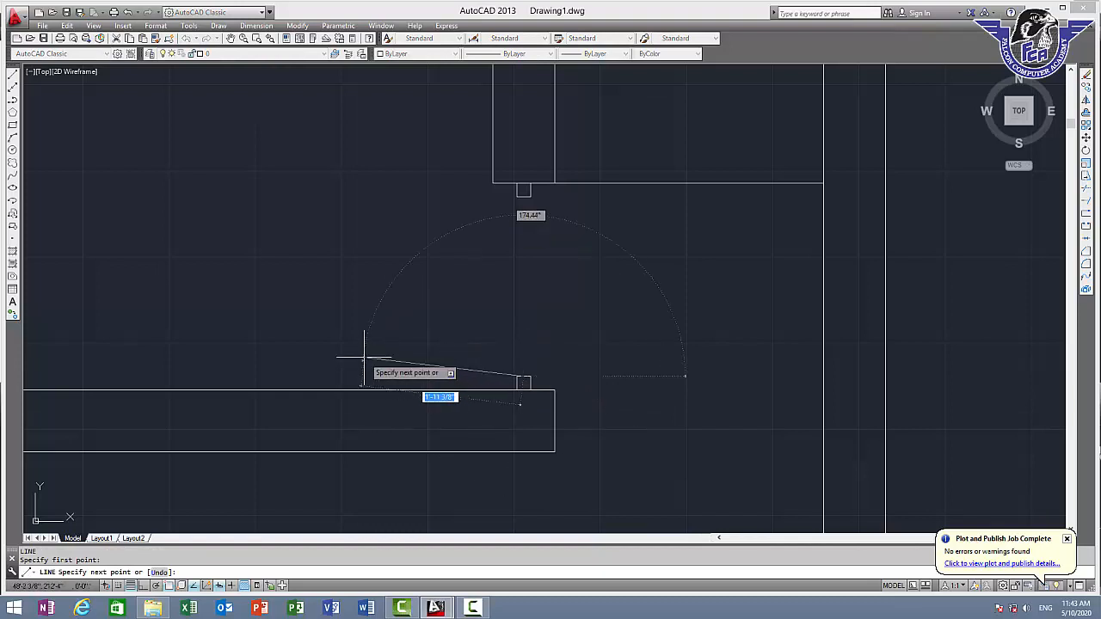
pyautogui.press('F8')
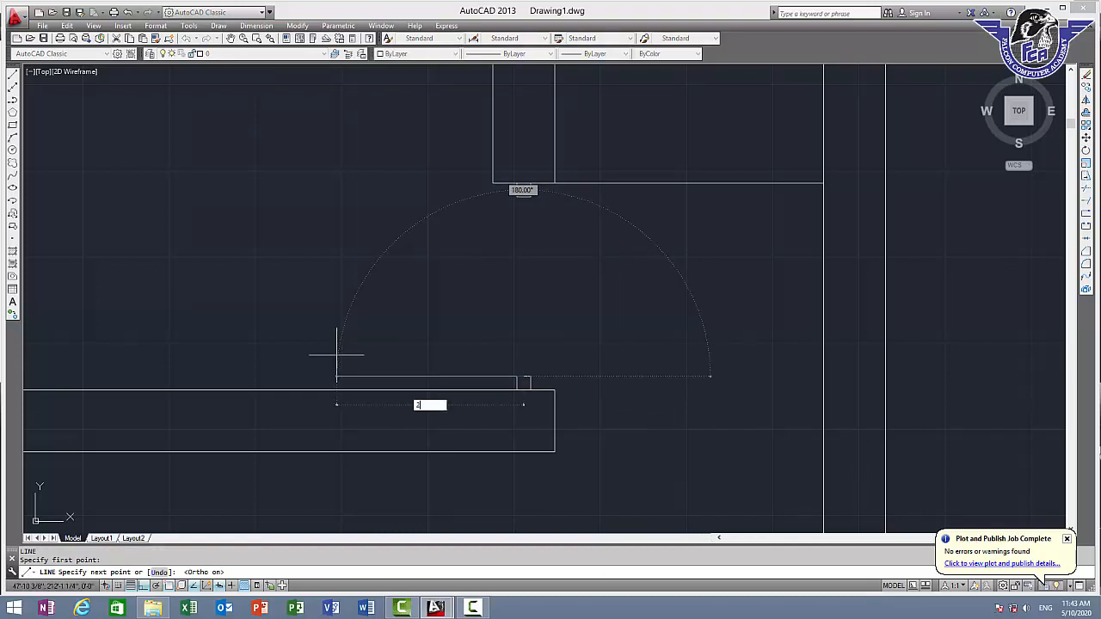
pyautogui.write("2'6")
pyautogui.press('Return')
pyautogui.press('Return')
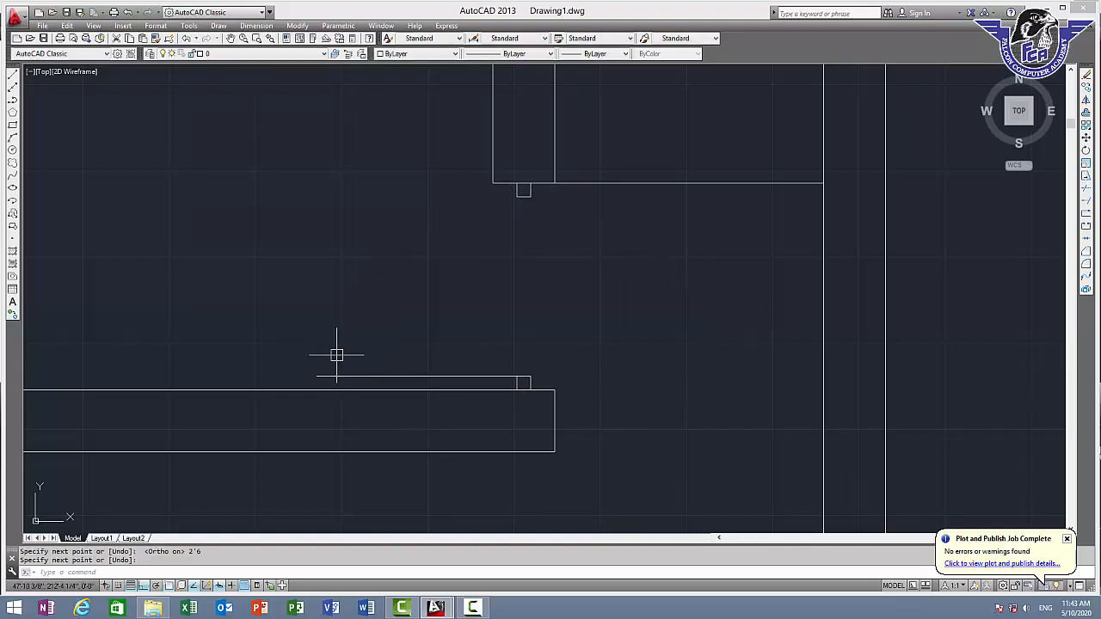
# Step: Draw the door swing arc from the upper frame's lower-left corner, with its second point at distance 1, to the leaf line's left end
pyautogui.press('Return')
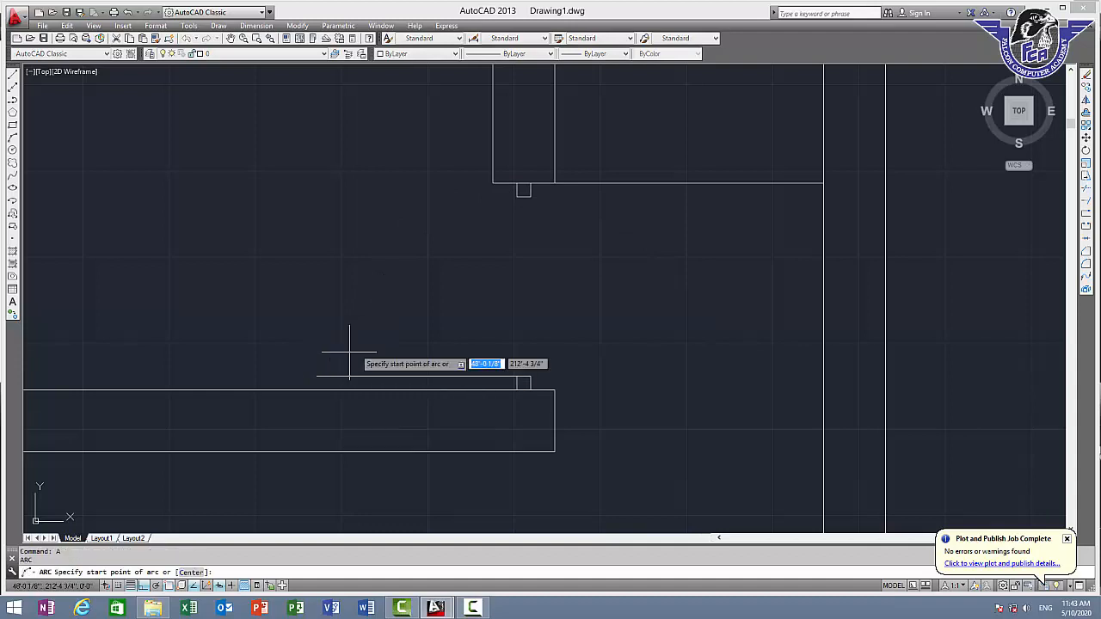
pyautogui.click(517, 196)
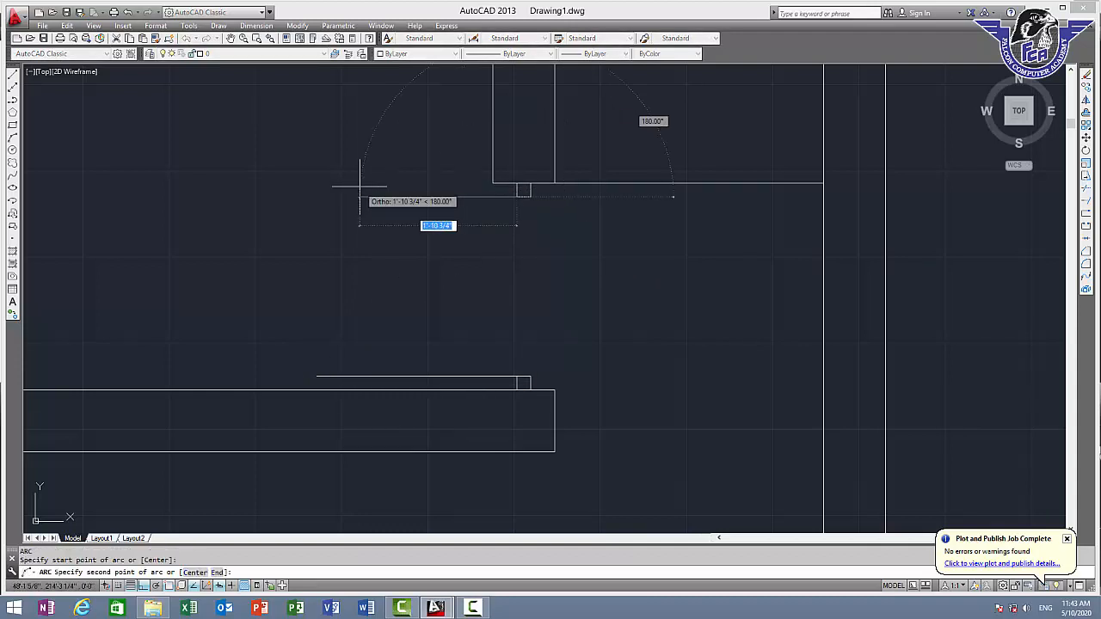
pyautogui.write('1')
pyautogui.press('Return')
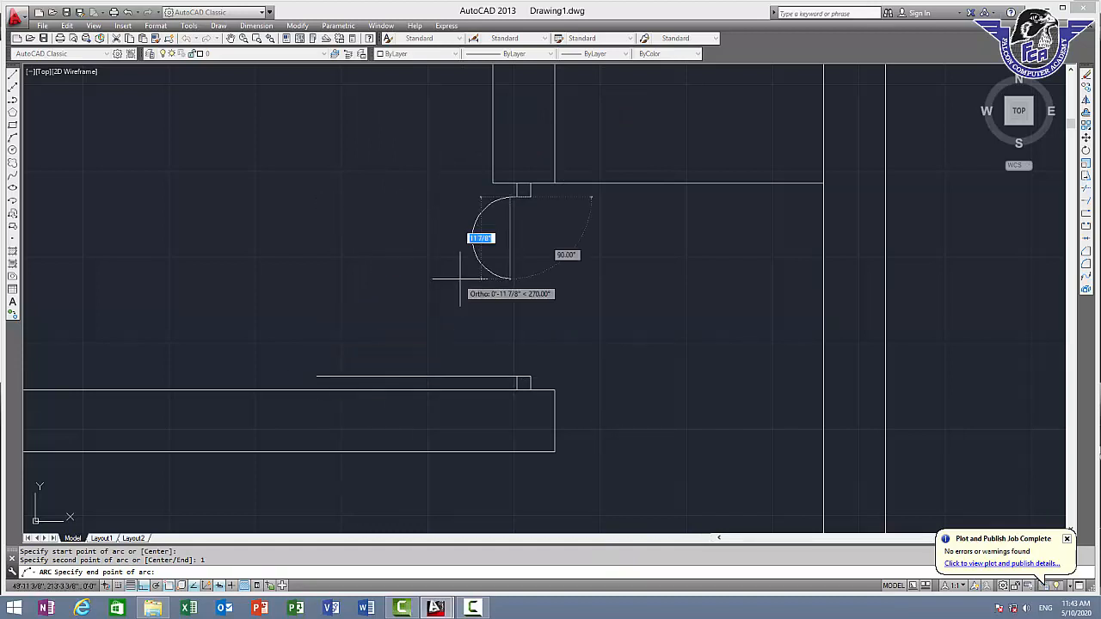
pyautogui.click(318, 376)
pyautogui.scroll(-5, 521, 262)
pyautogui.scroll(-3, 505, 327)
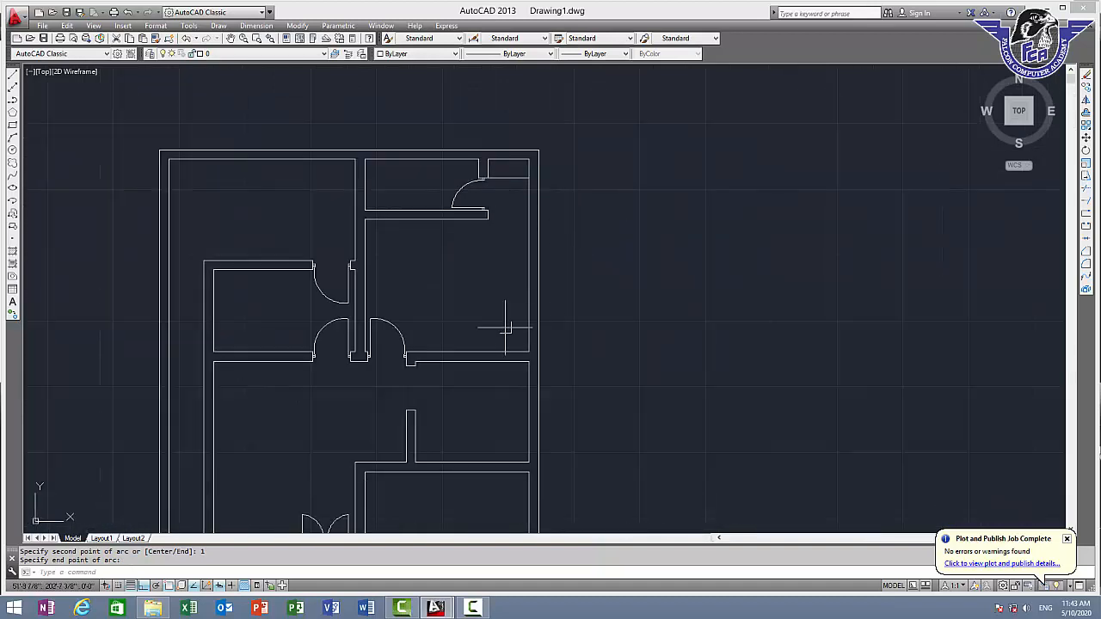
# Step: Draw a short vertical line across the wall above the small lower-right room, along the inner face of the right exterior wall
pyautogui.moveTo(492, 305)
pyautogui.mouseDown(button='middle')
pyautogui.moveTo(504, 192)
pyautogui.moveTo(499, 276)
pyautogui.mouseUp(button='middle')
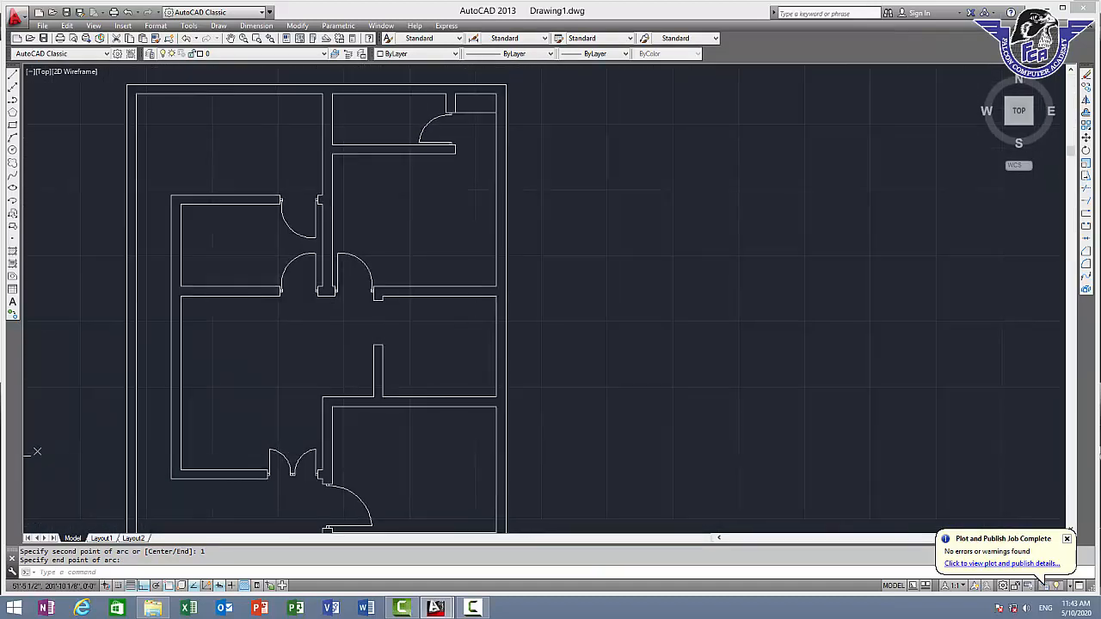
pyautogui.moveTo(482, 172); pyautogui.dragTo(447, 221, button='middle')
pyautogui.scroll(5, 369, 191)
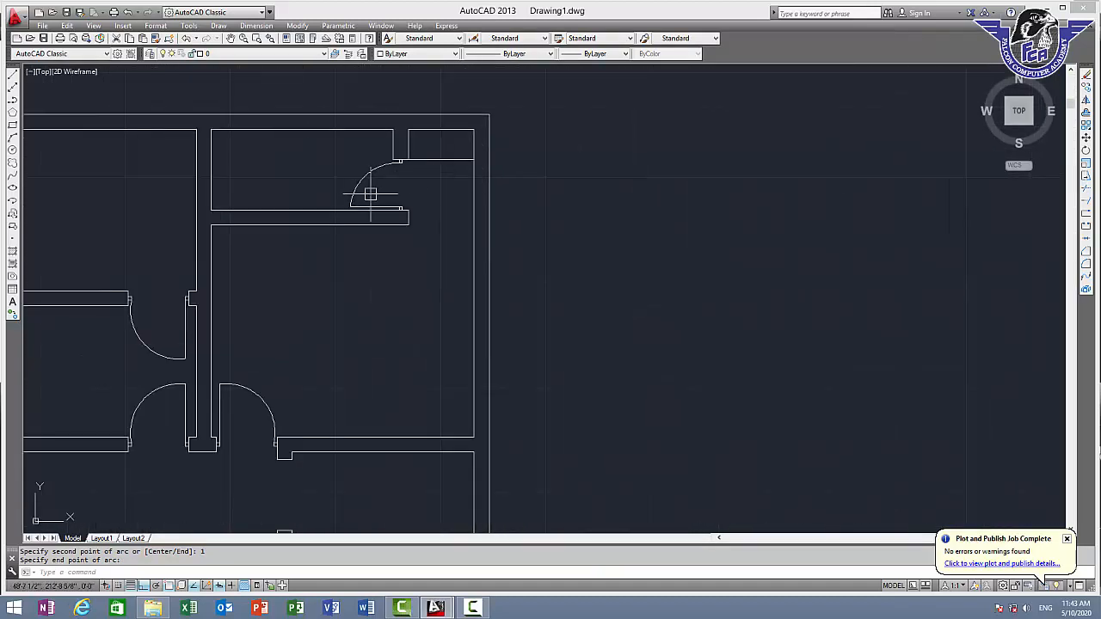
pyautogui.scroll(-6, 449, 192)
pyautogui.moveTo(463, 351); pyautogui.dragTo(423, 204, button='middle')
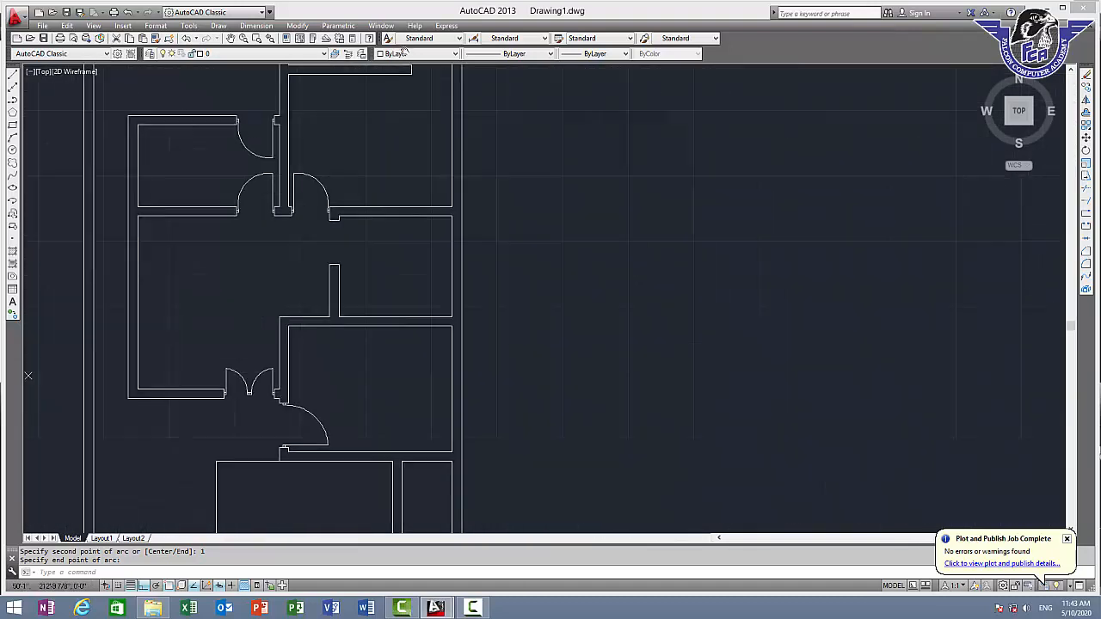
pyautogui.moveTo(411, 440); pyautogui.dragTo(397, 260, button='middle')
pyautogui.scroll(4, 382, 289)
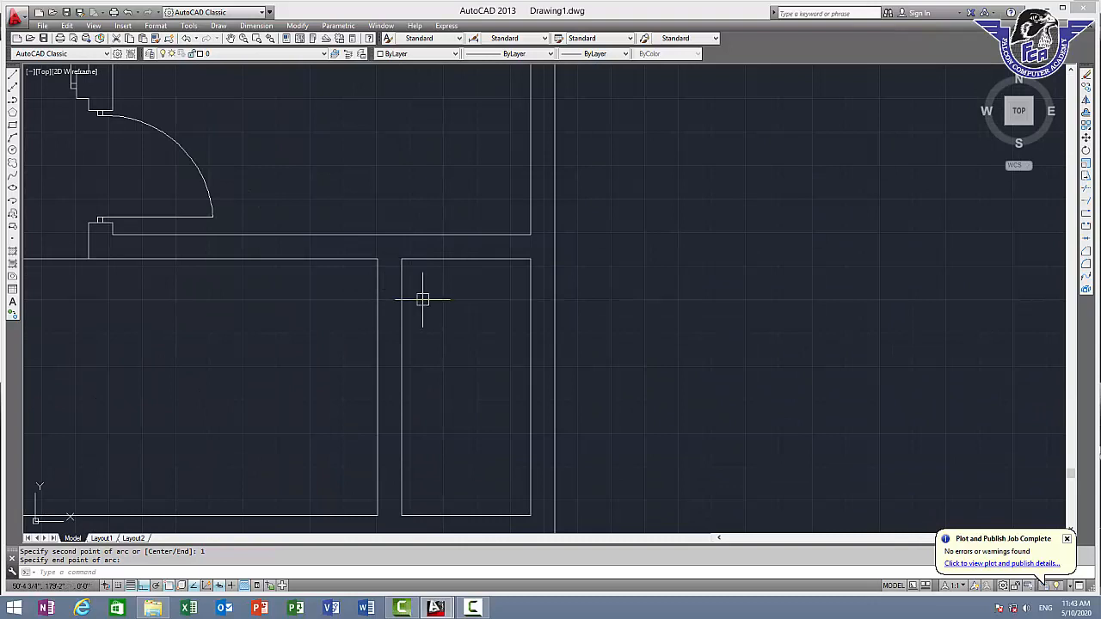
pyautogui.press('Escape')
pyautogui.write('l')
pyautogui.press('Return')
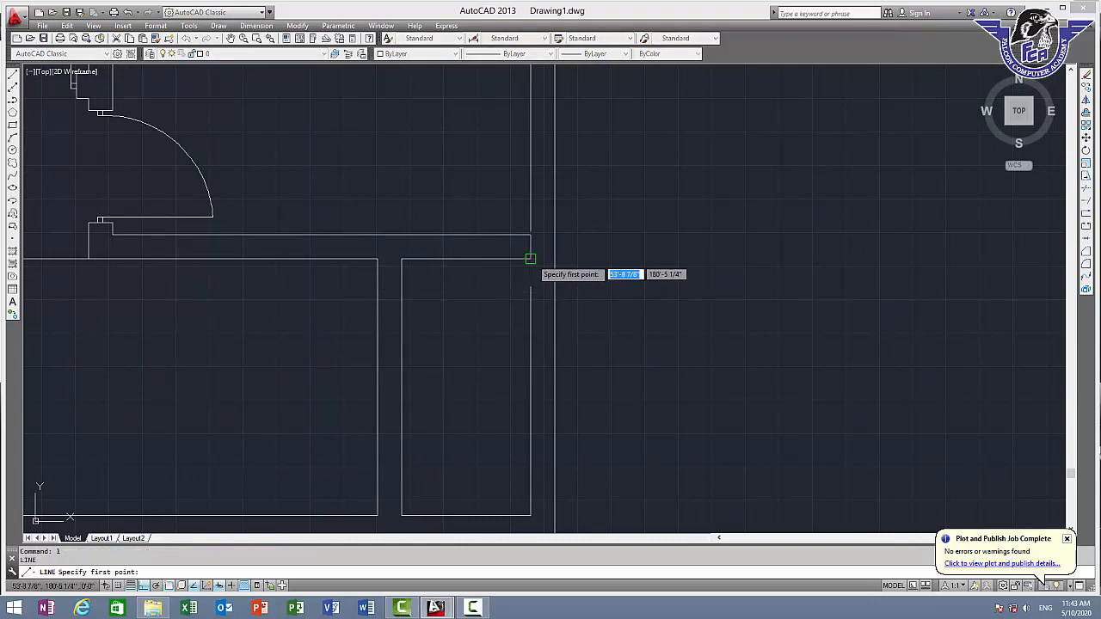
pyautogui.click(531, 258)
pyautogui.click(532, 233)
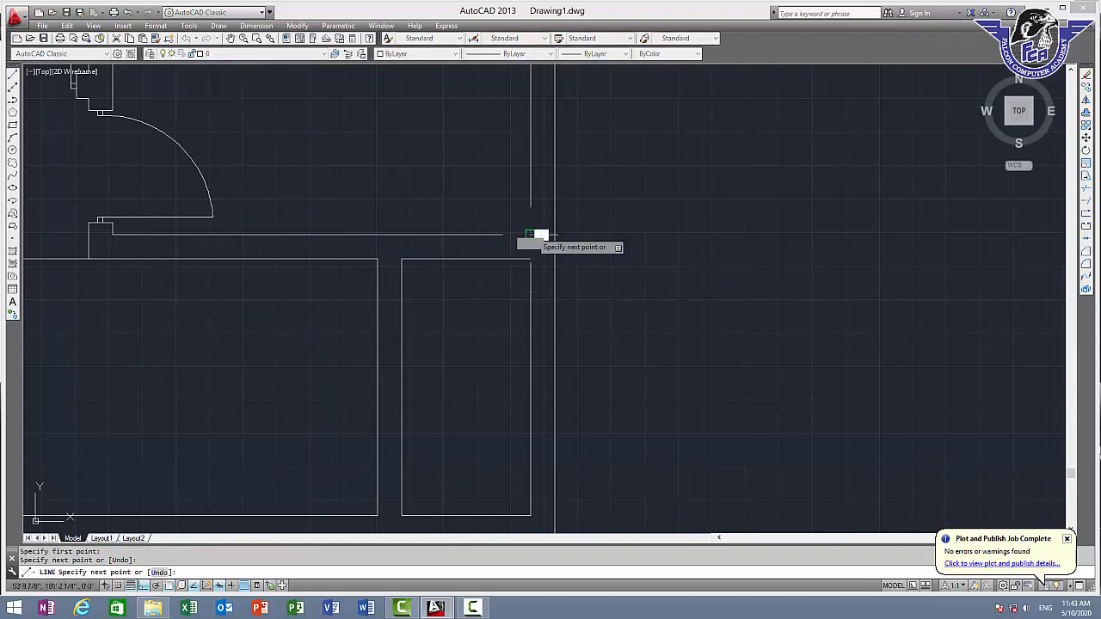
pyautogui.press('Escape')
# Step: Offset the short vertical line 2'6" to the left to mark the small lower-right room's door jamb
pyautogui.write('o')
pyautogui.press('Return')
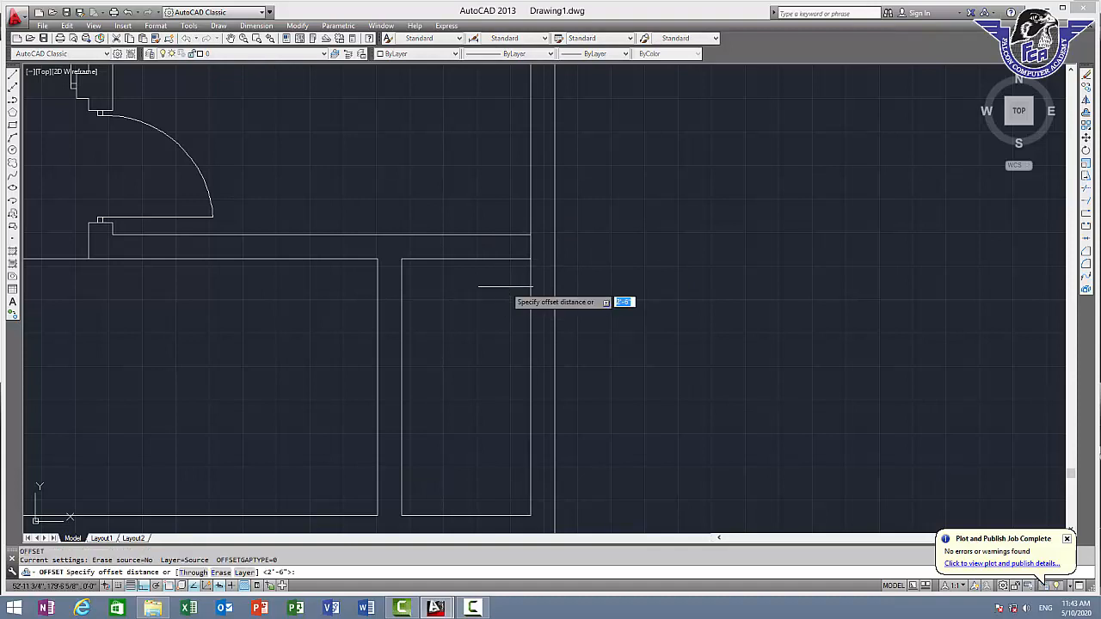
pyautogui.write("2'6")
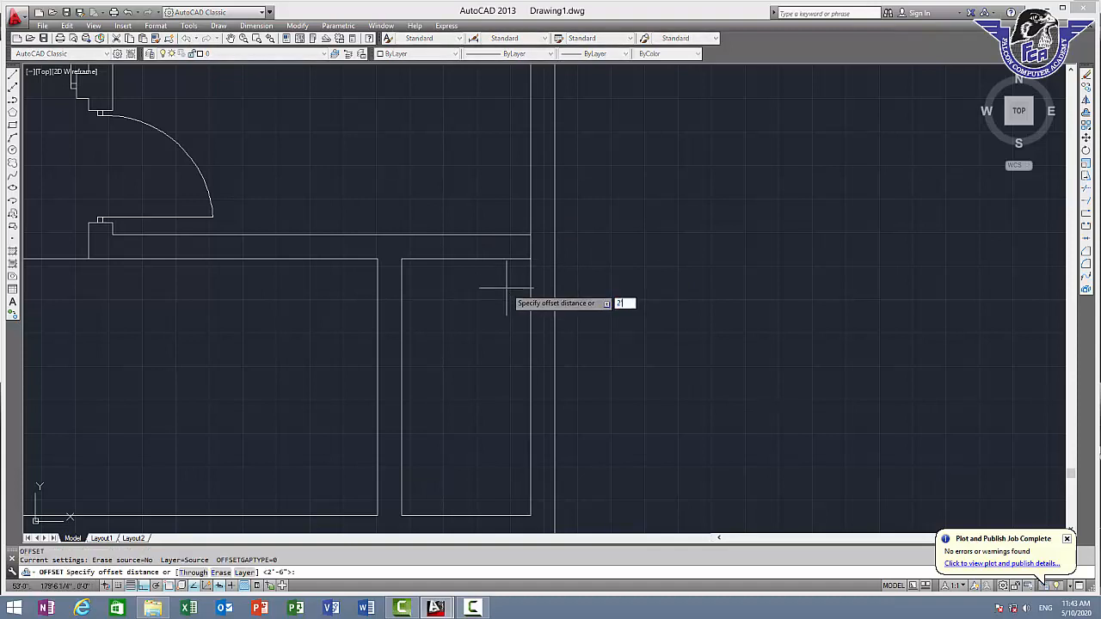
pyautogui.press('Return')
pyautogui.click(531, 245)
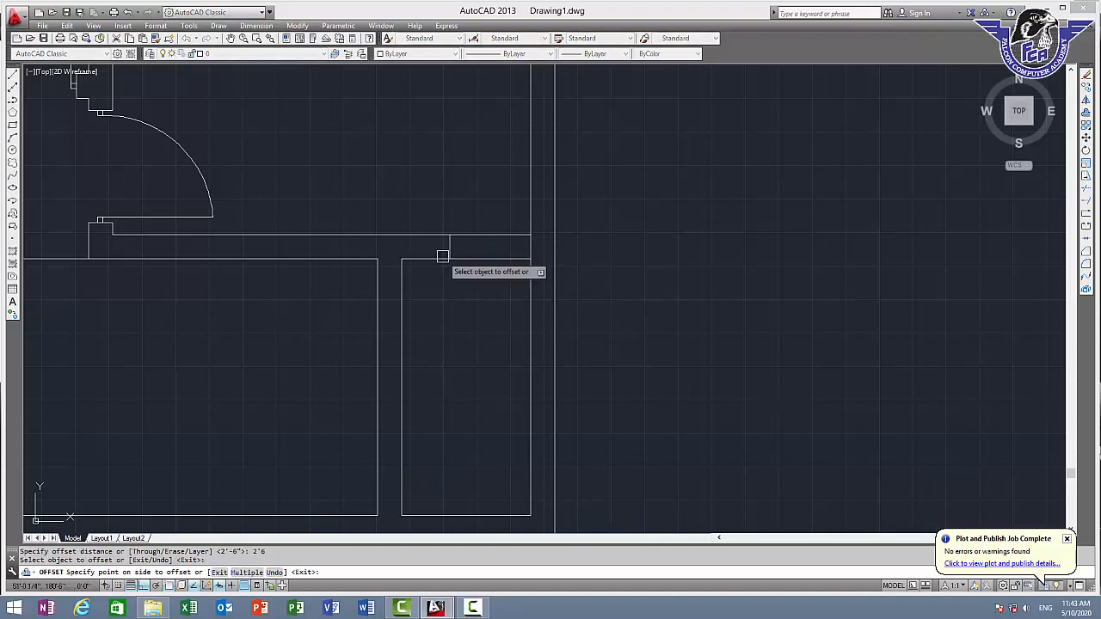
pyautogui.click(448, 247)
pyautogui.press('Escape')
pyautogui.click(494, 264)
pyautogui.press('Escape')
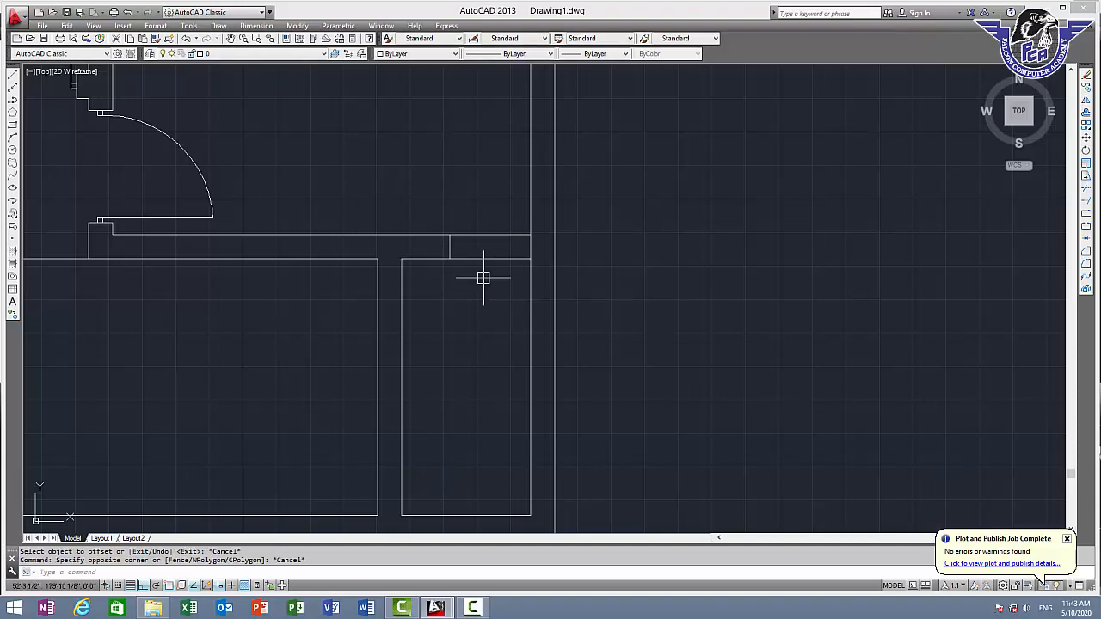
# Step: Trim both faces of the wall between the offset jamb line and the right exterior wall to open the doorway
pyautogui.write('tr')
pyautogui.press('Return')
pyautogui.press('Return')
pyautogui.click(493, 270)
pyautogui.click(477, 217)
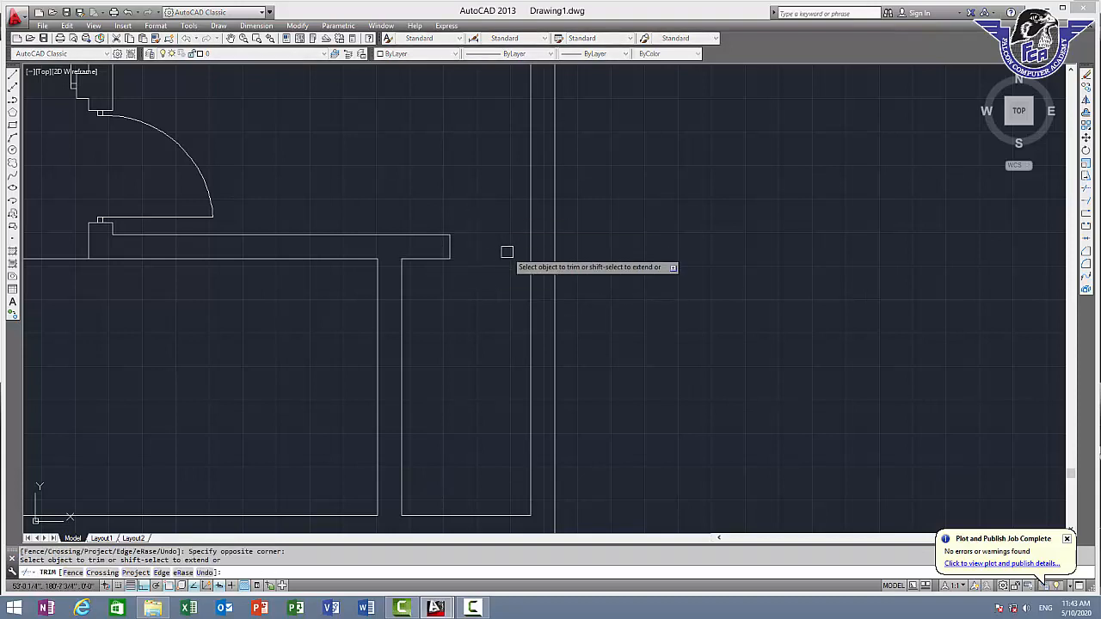
pyautogui.press('Escape')
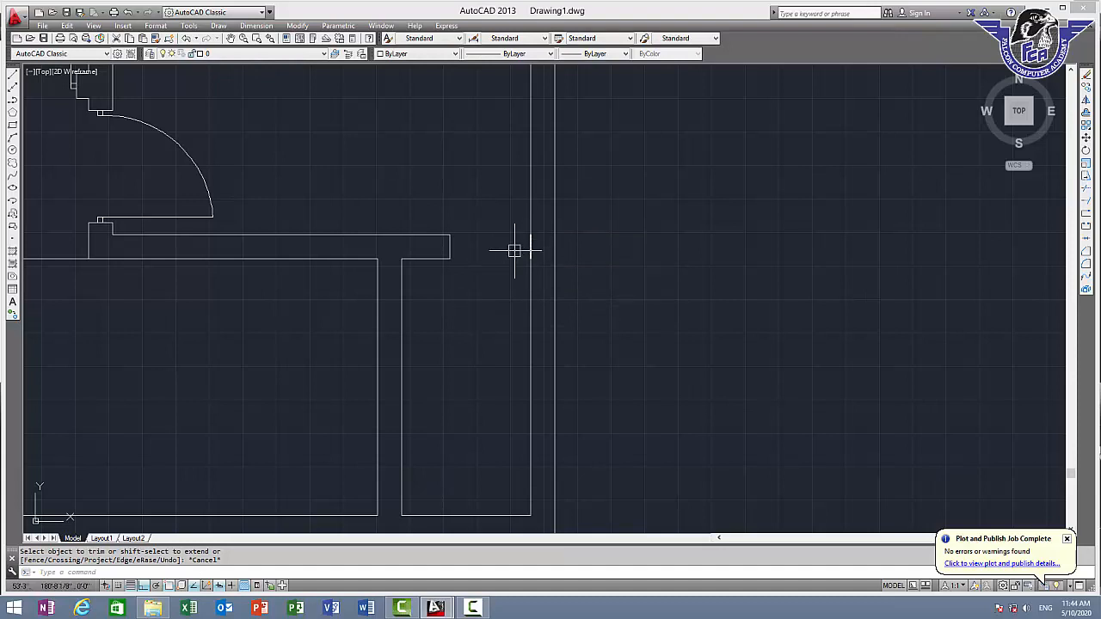
# Step: Copy the square frame from the nearby single door's lower jamb, by its right midpoint, to the exterior wall side of the new doorway
pyautogui.scroll(-1, 490, 245)
pyautogui.moveTo(524, 182); pyautogui.dragTo(498, 282, button='middle')
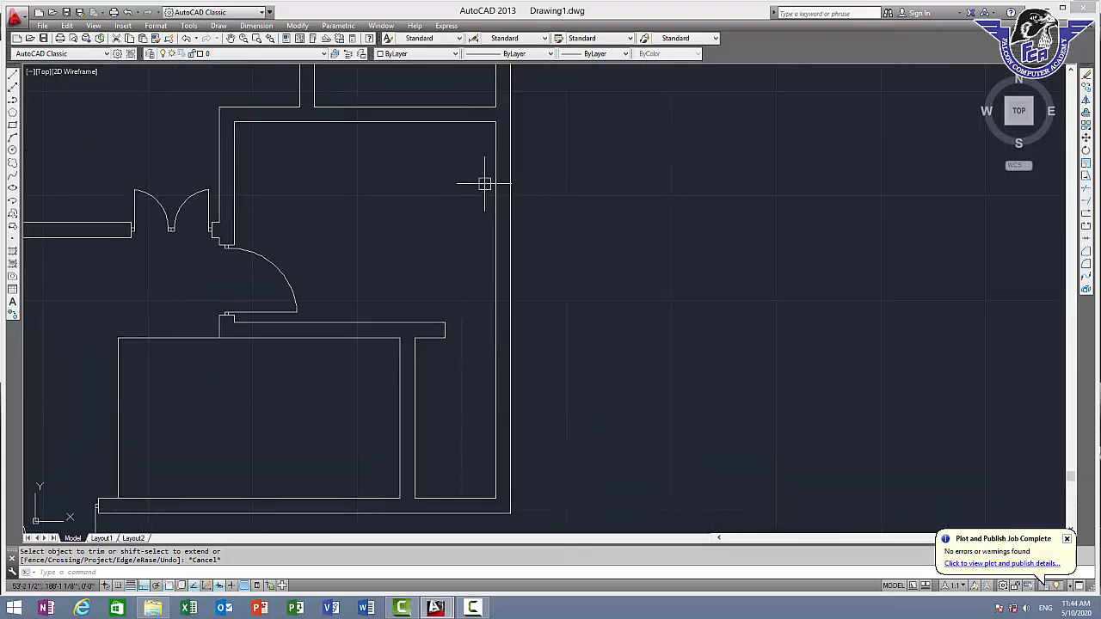
pyautogui.moveTo(484, 183); pyautogui.dragTo(457, 433, button='middle')
pyautogui.moveTo(401, 369); pyautogui.dragTo(586, 235, button='middle')
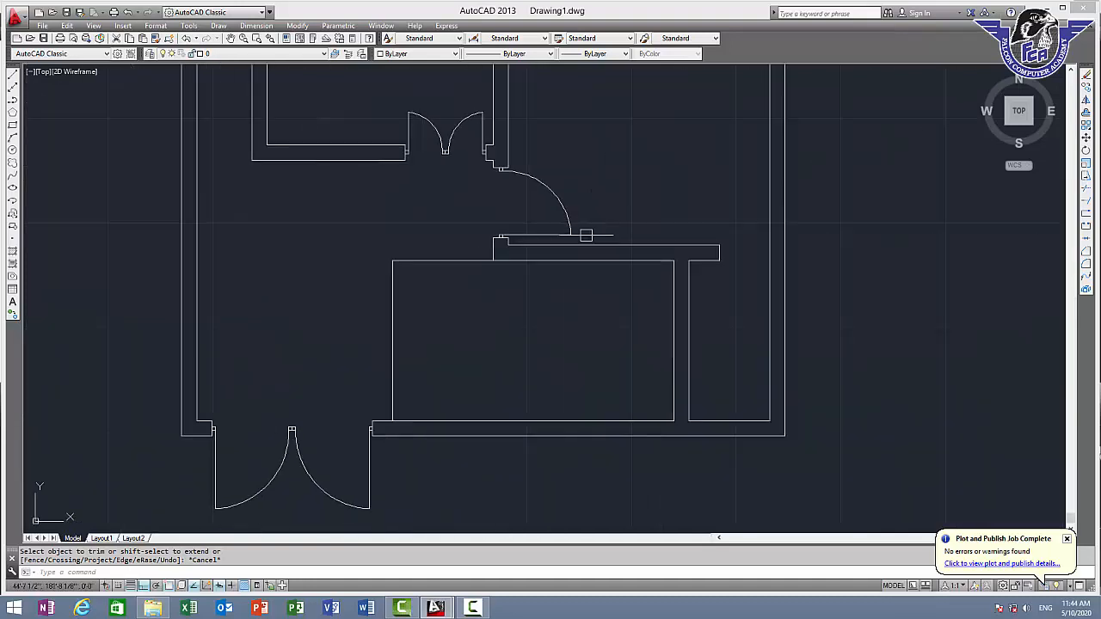
pyautogui.scroll(5, 508, 250)
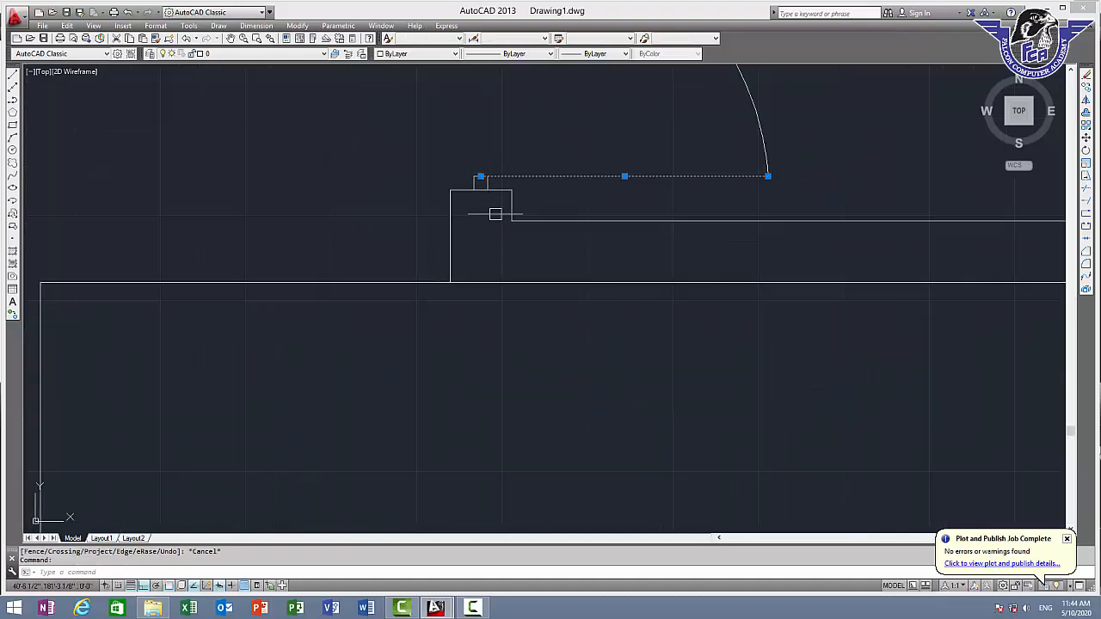
pyautogui.press('Escape')
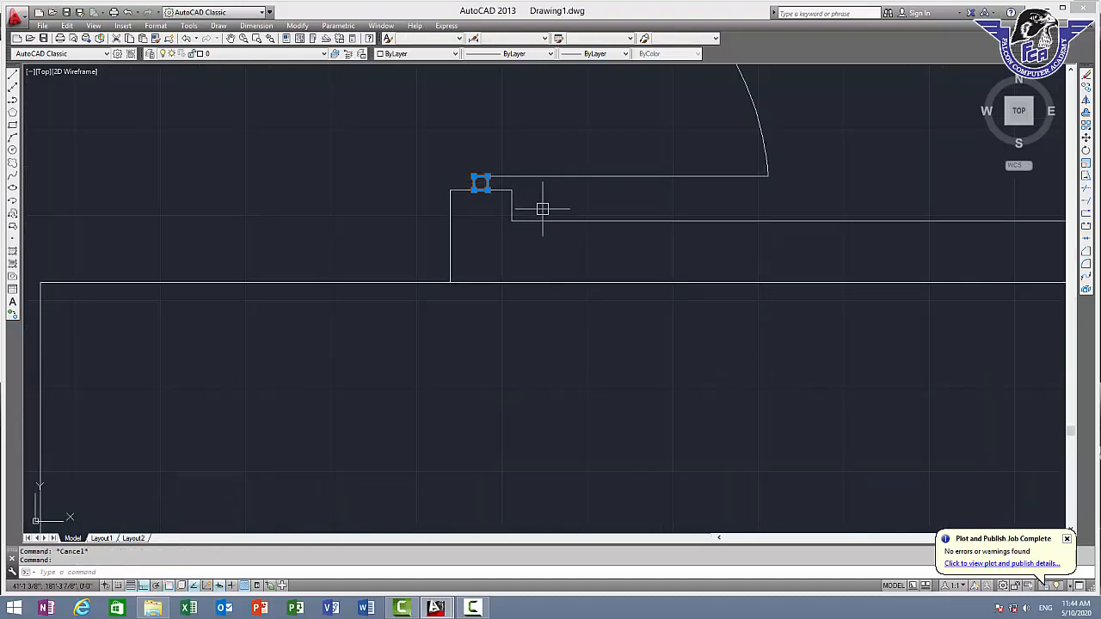
pyautogui.write('o')
pyautogui.press('Return')
pyautogui.click(486, 185)
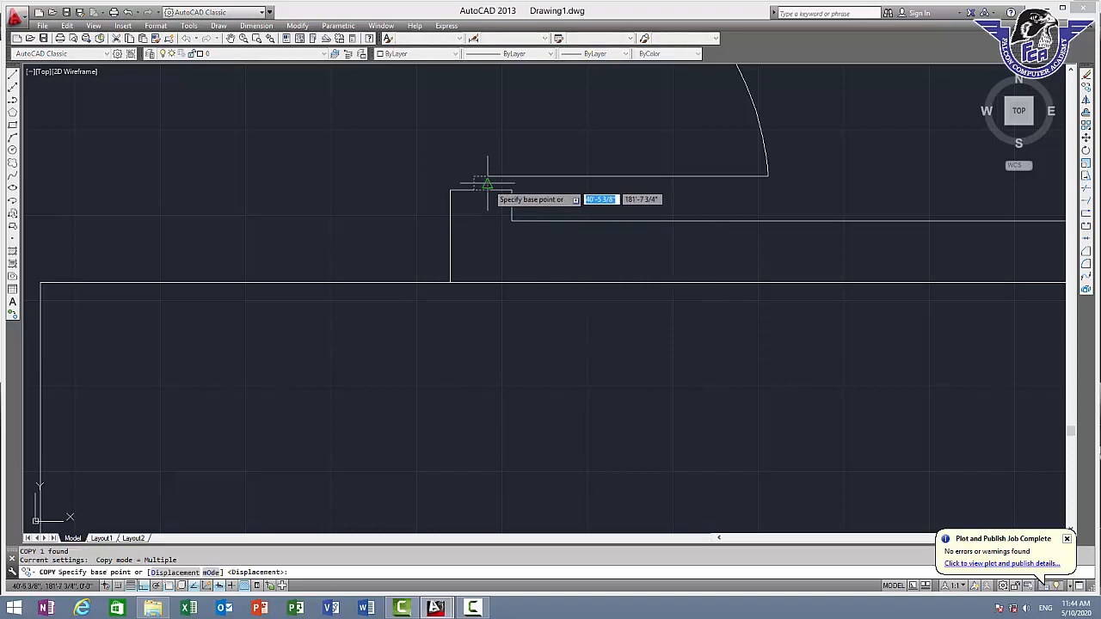
pyautogui.moveTo(877, 278); pyautogui.dragTo(270, 329, button='middle')
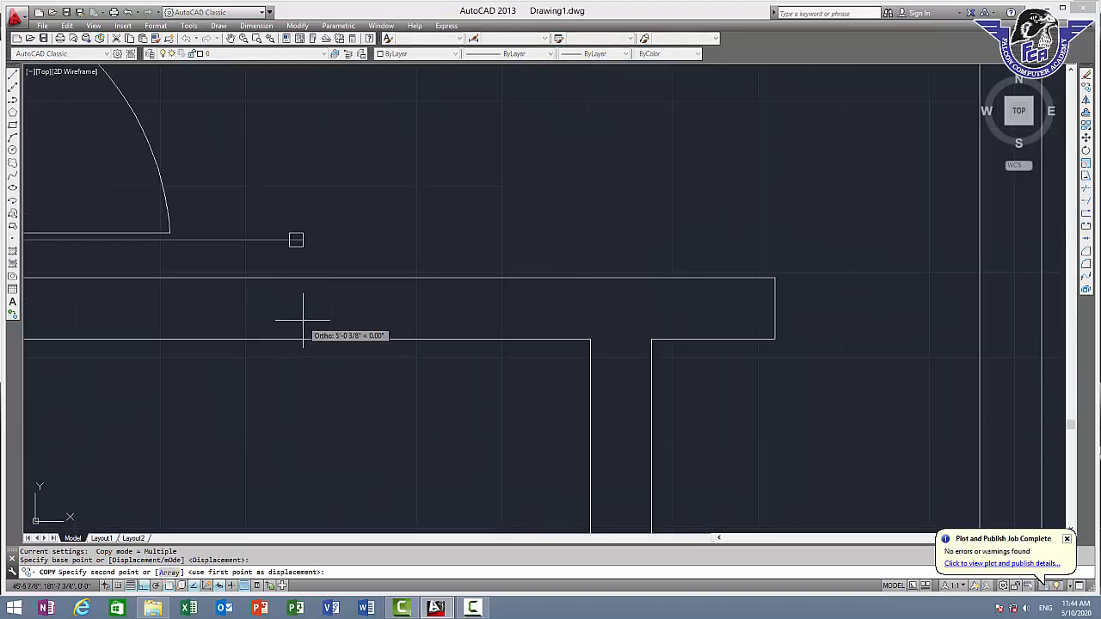
pyautogui.press('F8')
pyautogui.scroll(-2, 857, 313)
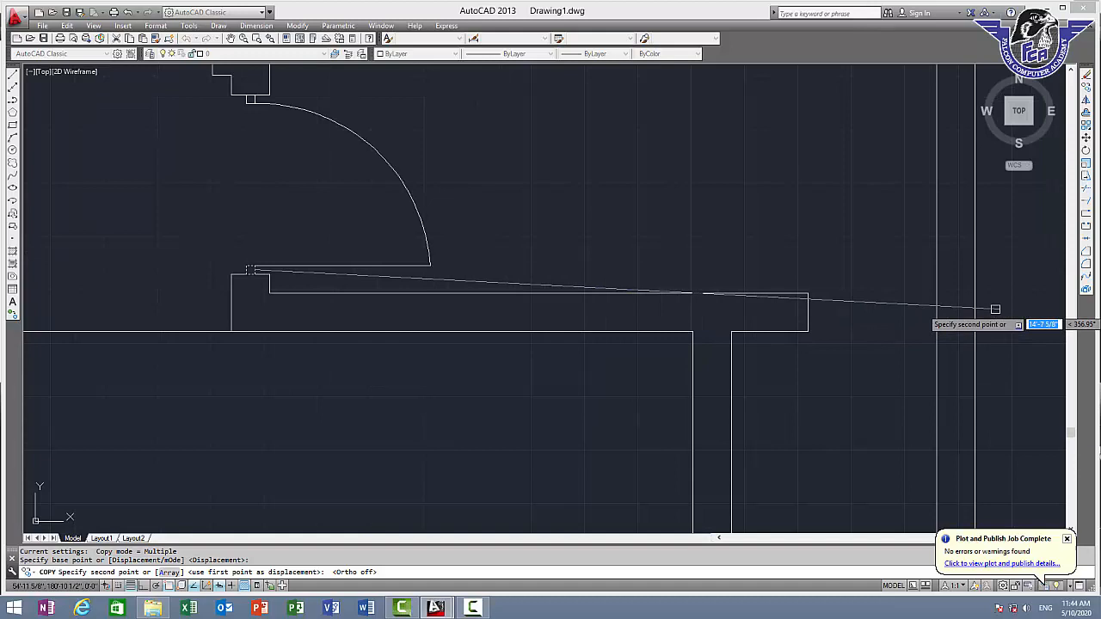
pyautogui.click(933, 312)
pyautogui.press('Escape')
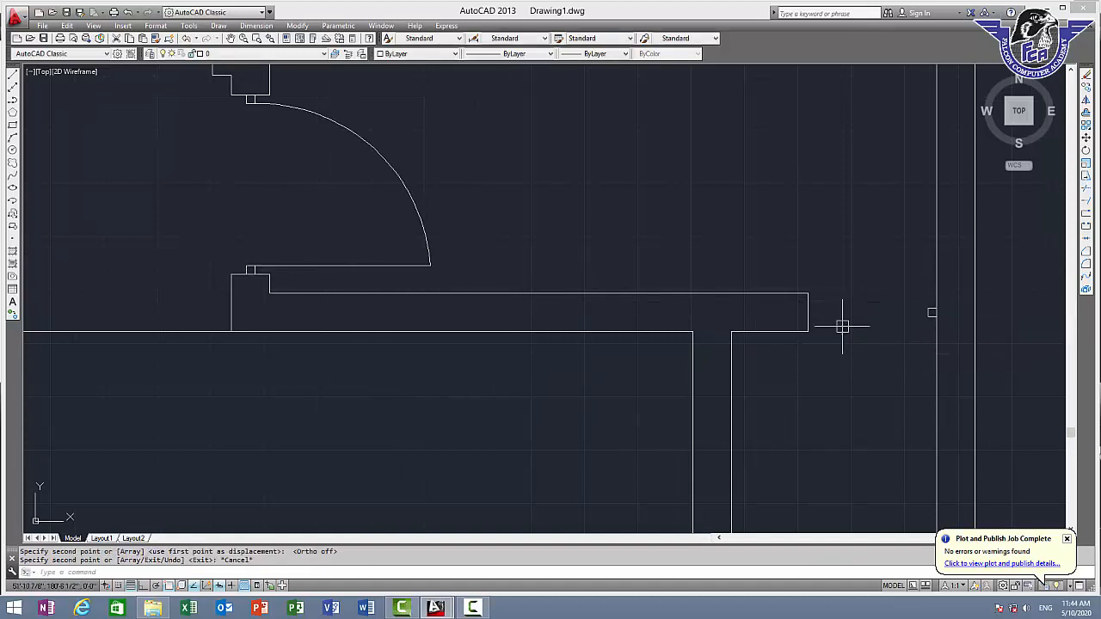
# Step: Copy the square frame at the exterior wall, by its left midpoint, onto the opposite jamb of the small lower-right room's doorway
pyautogui.click(922, 314)
pyautogui.scroll(3, 930, 327)
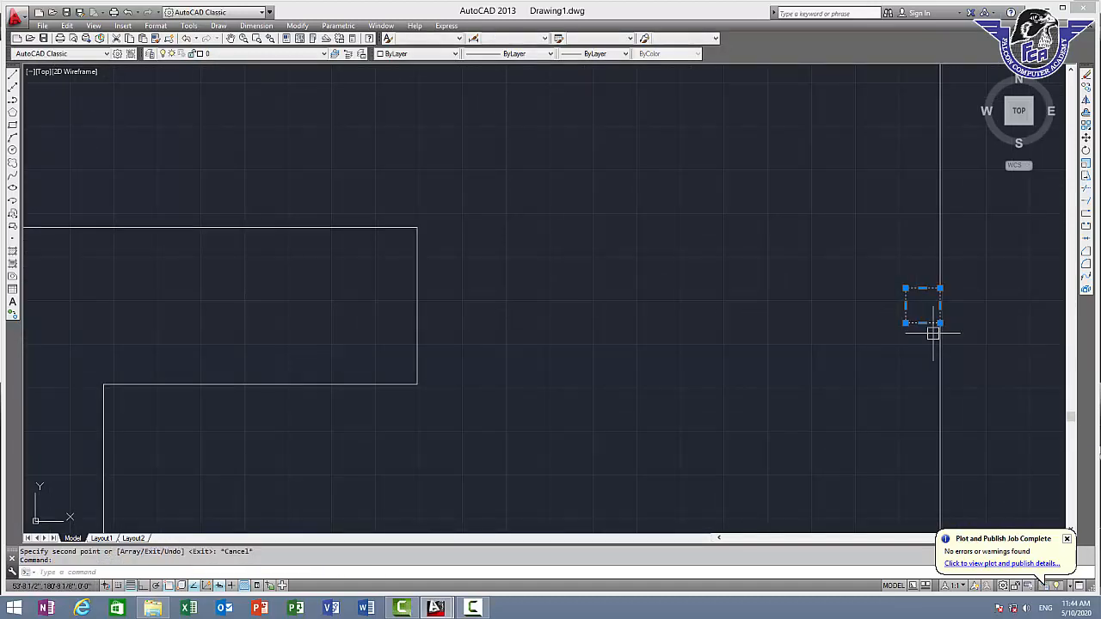
pyautogui.write('co')
pyautogui.press('Return')
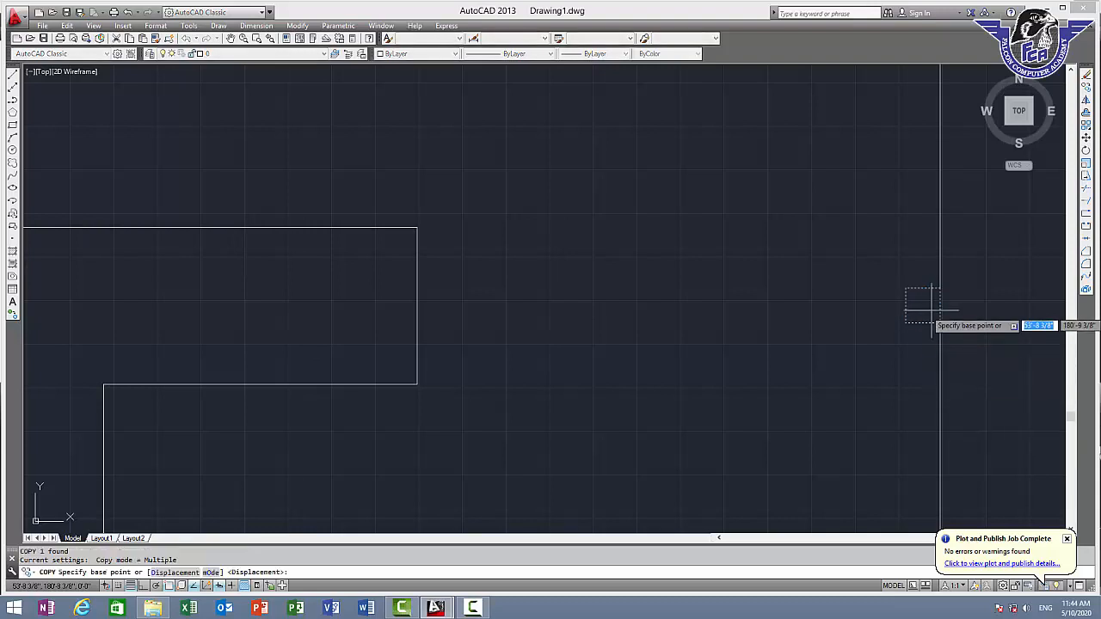
pyautogui.click(905, 306)
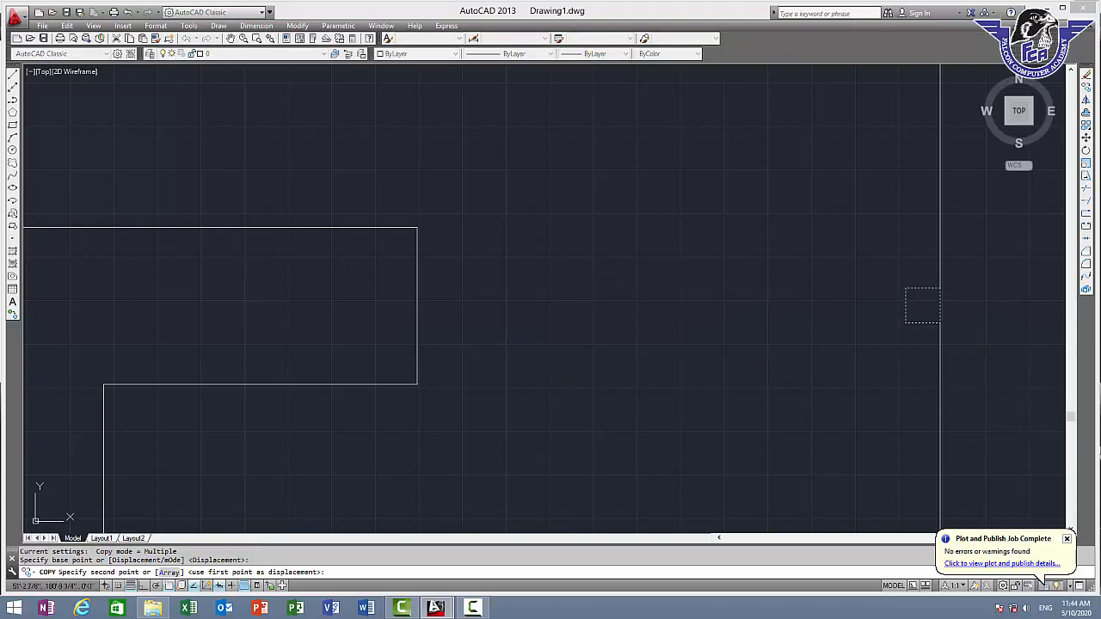
pyautogui.click(417, 306)
pyautogui.press('Escape')
pyautogui.scroll(-2, 789, 312)
pyautogui.moveTo(644, 271); pyautogui.dragTo(321, 175, button='middle')
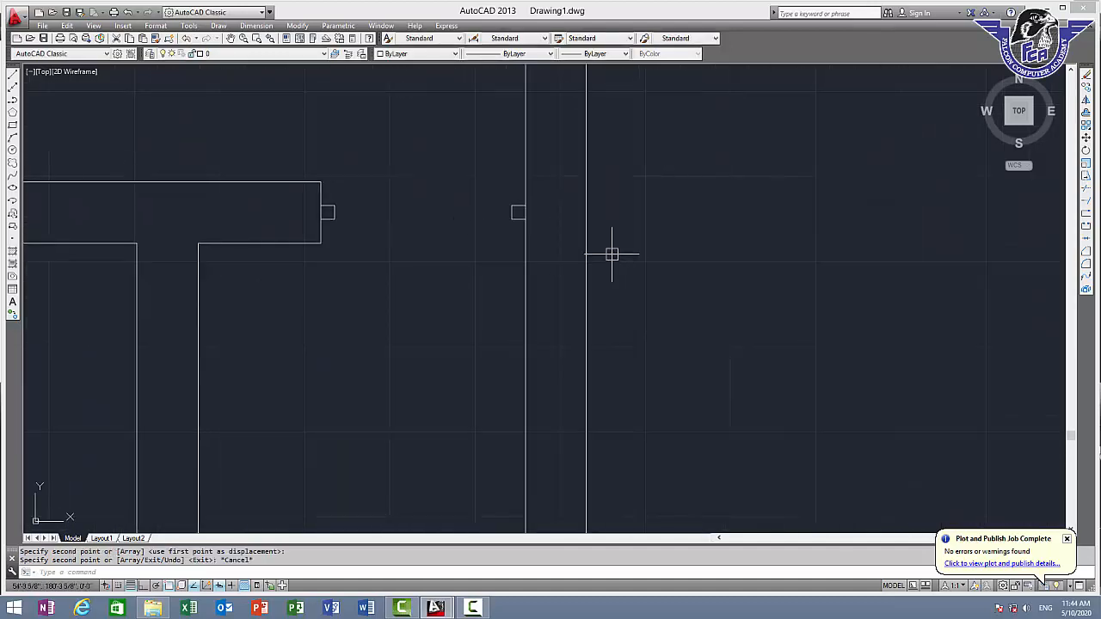
# Step: Draw a 2'6" door leaf line straight down from the left midpoint of the frame at the exterior wall
pyautogui.scroll(1, 502, 218)
pyautogui.press('Return')
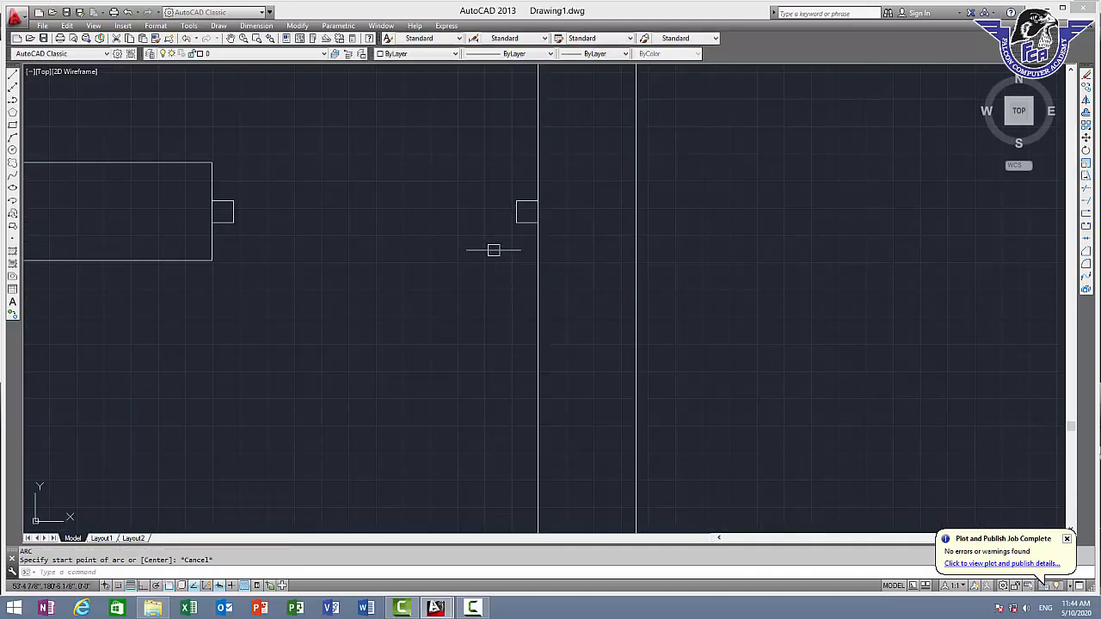
pyautogui.press('Return')
pyautogui.click(517, 212)
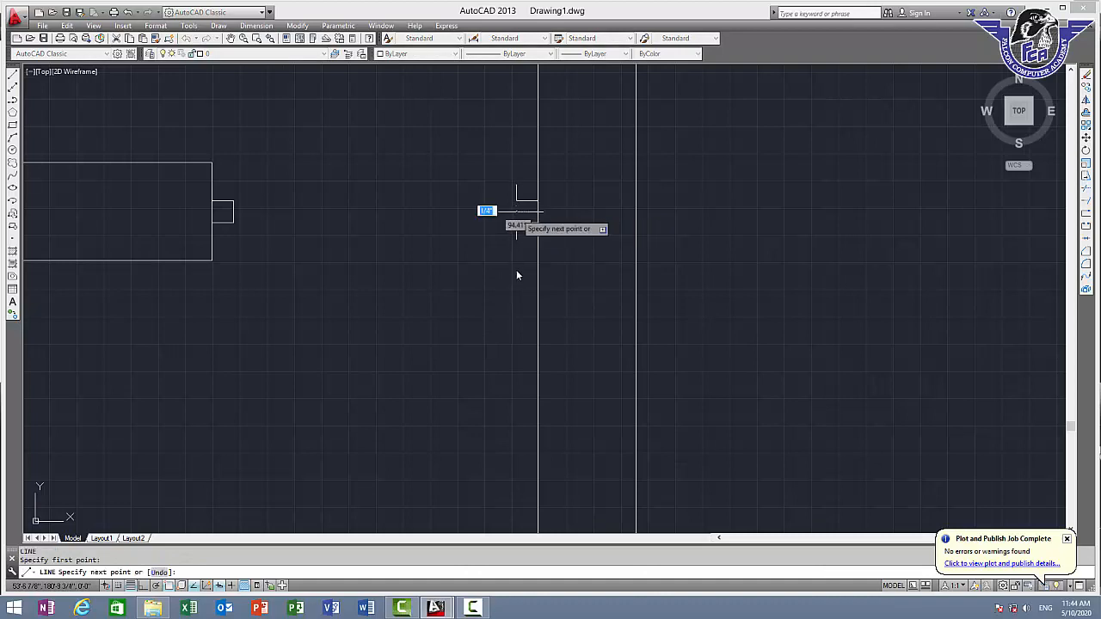
pyautogui.press('F8')
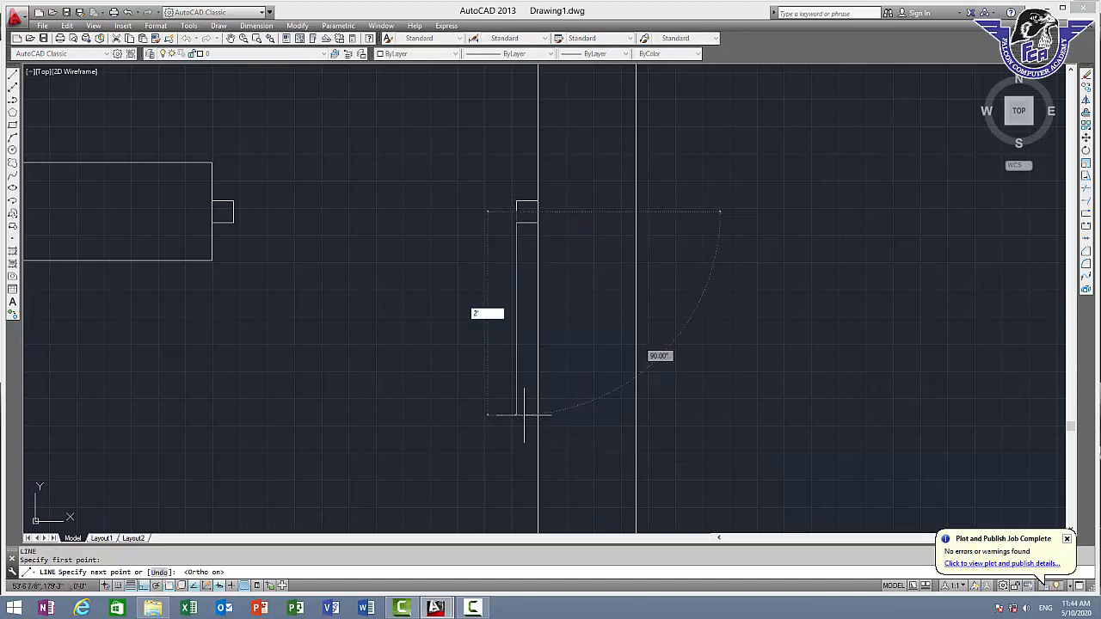
pyautogui.write("2'6")
pyautogui.press('Return')
pyautogui.press('Return')
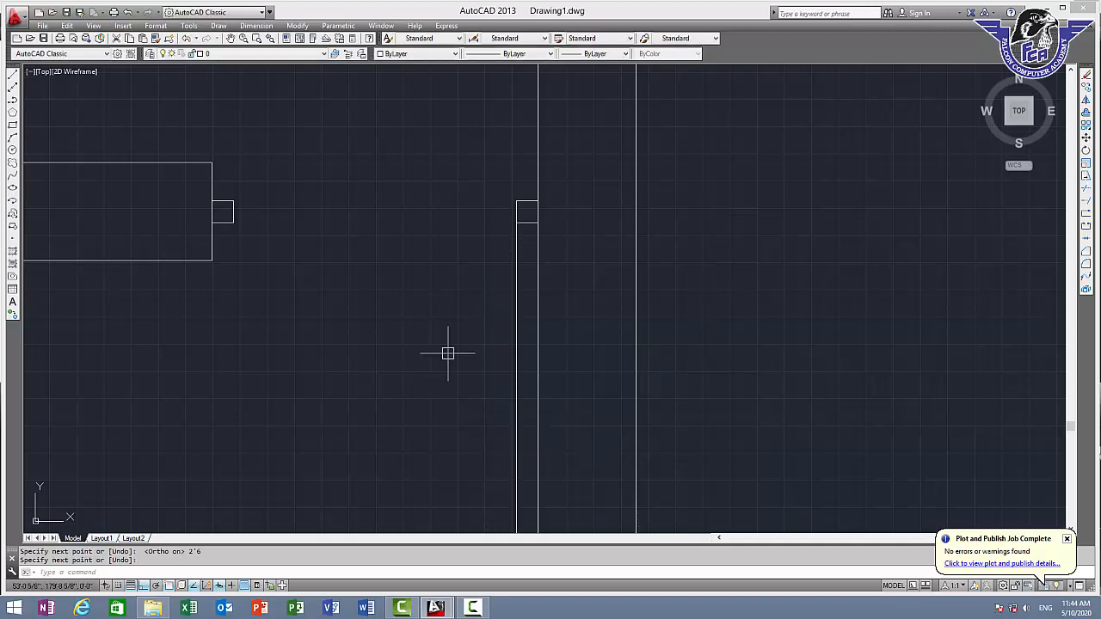
# Step: Draw the door's swing arc from the lower right corner of the opposite jamb's frame to the lower end of the leaf line
pyautogui.scroll(-2, 447, 352)
pyautogui.write('a')
pyautogui.press('Return')
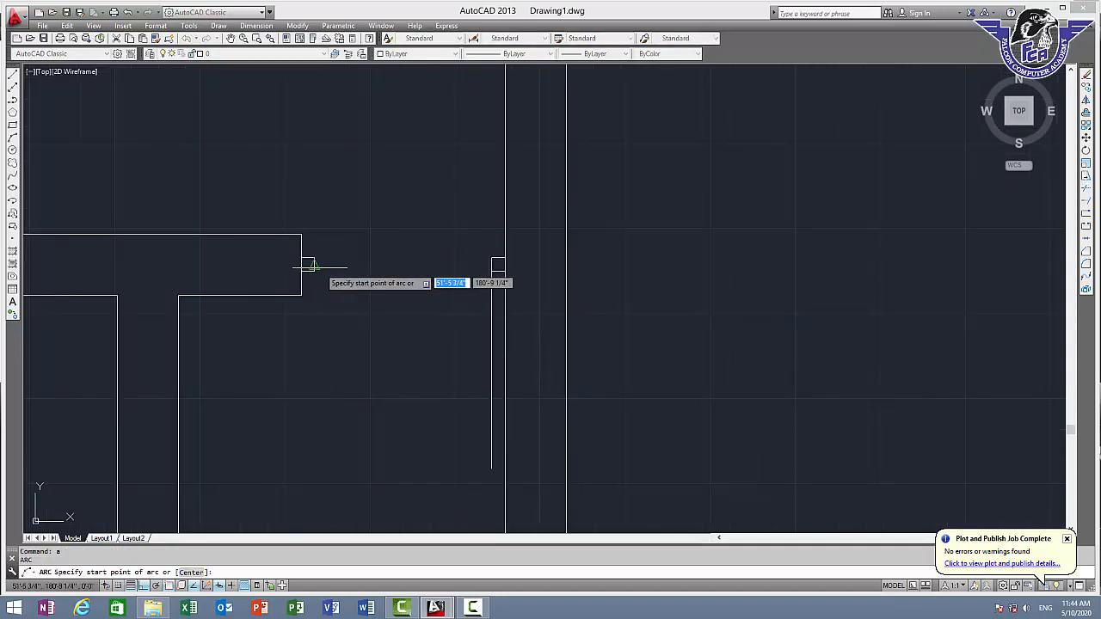
pyautogui.click(314, 271)
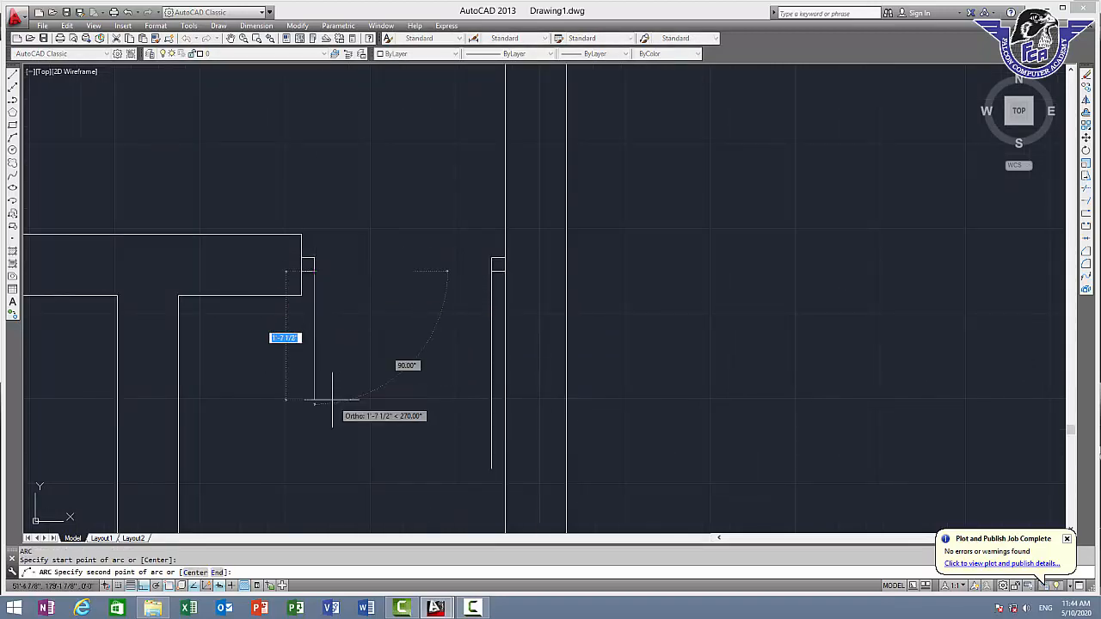
pyautogui.click(499, 469)
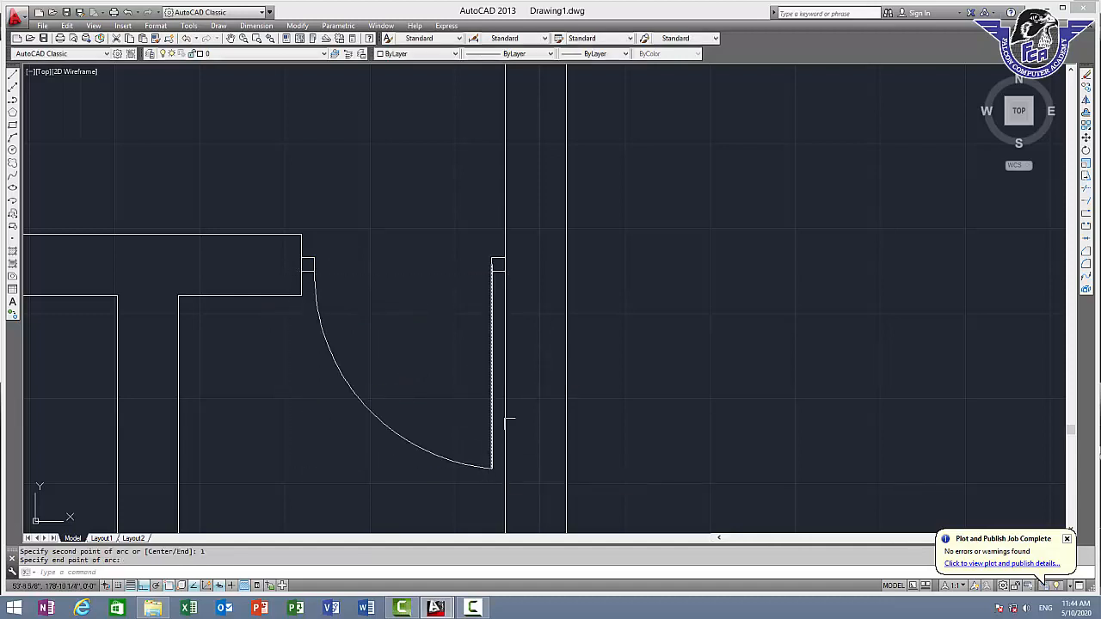
pyautogui.scroll(-6, 584, 356)
pyautogui.moveTo(630, 345); pyautogui.dragTo(621, 361, button='middle')
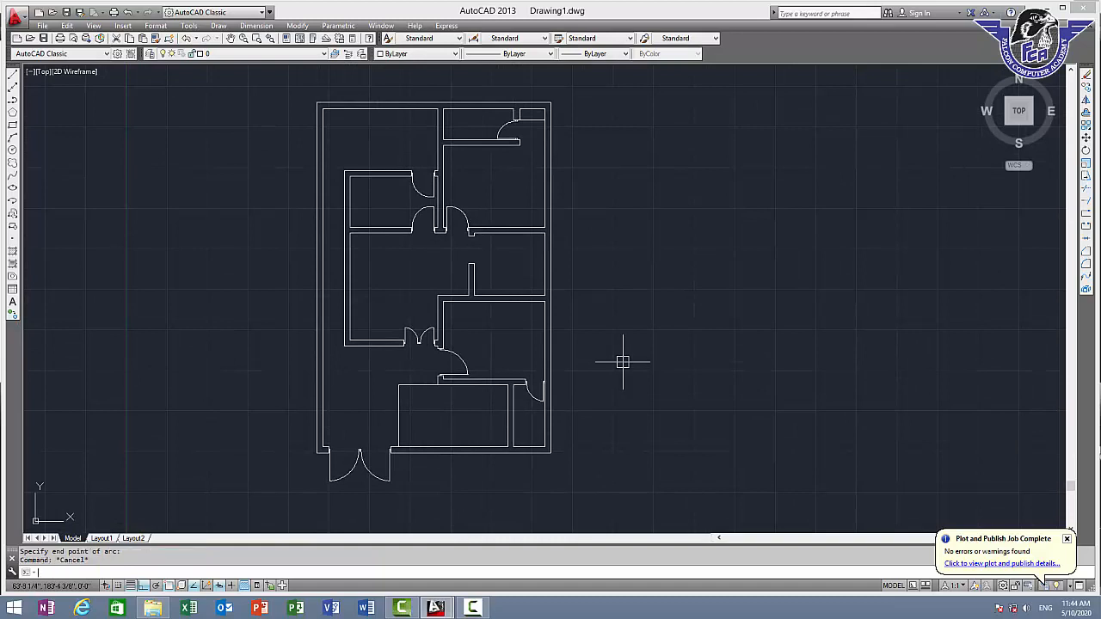